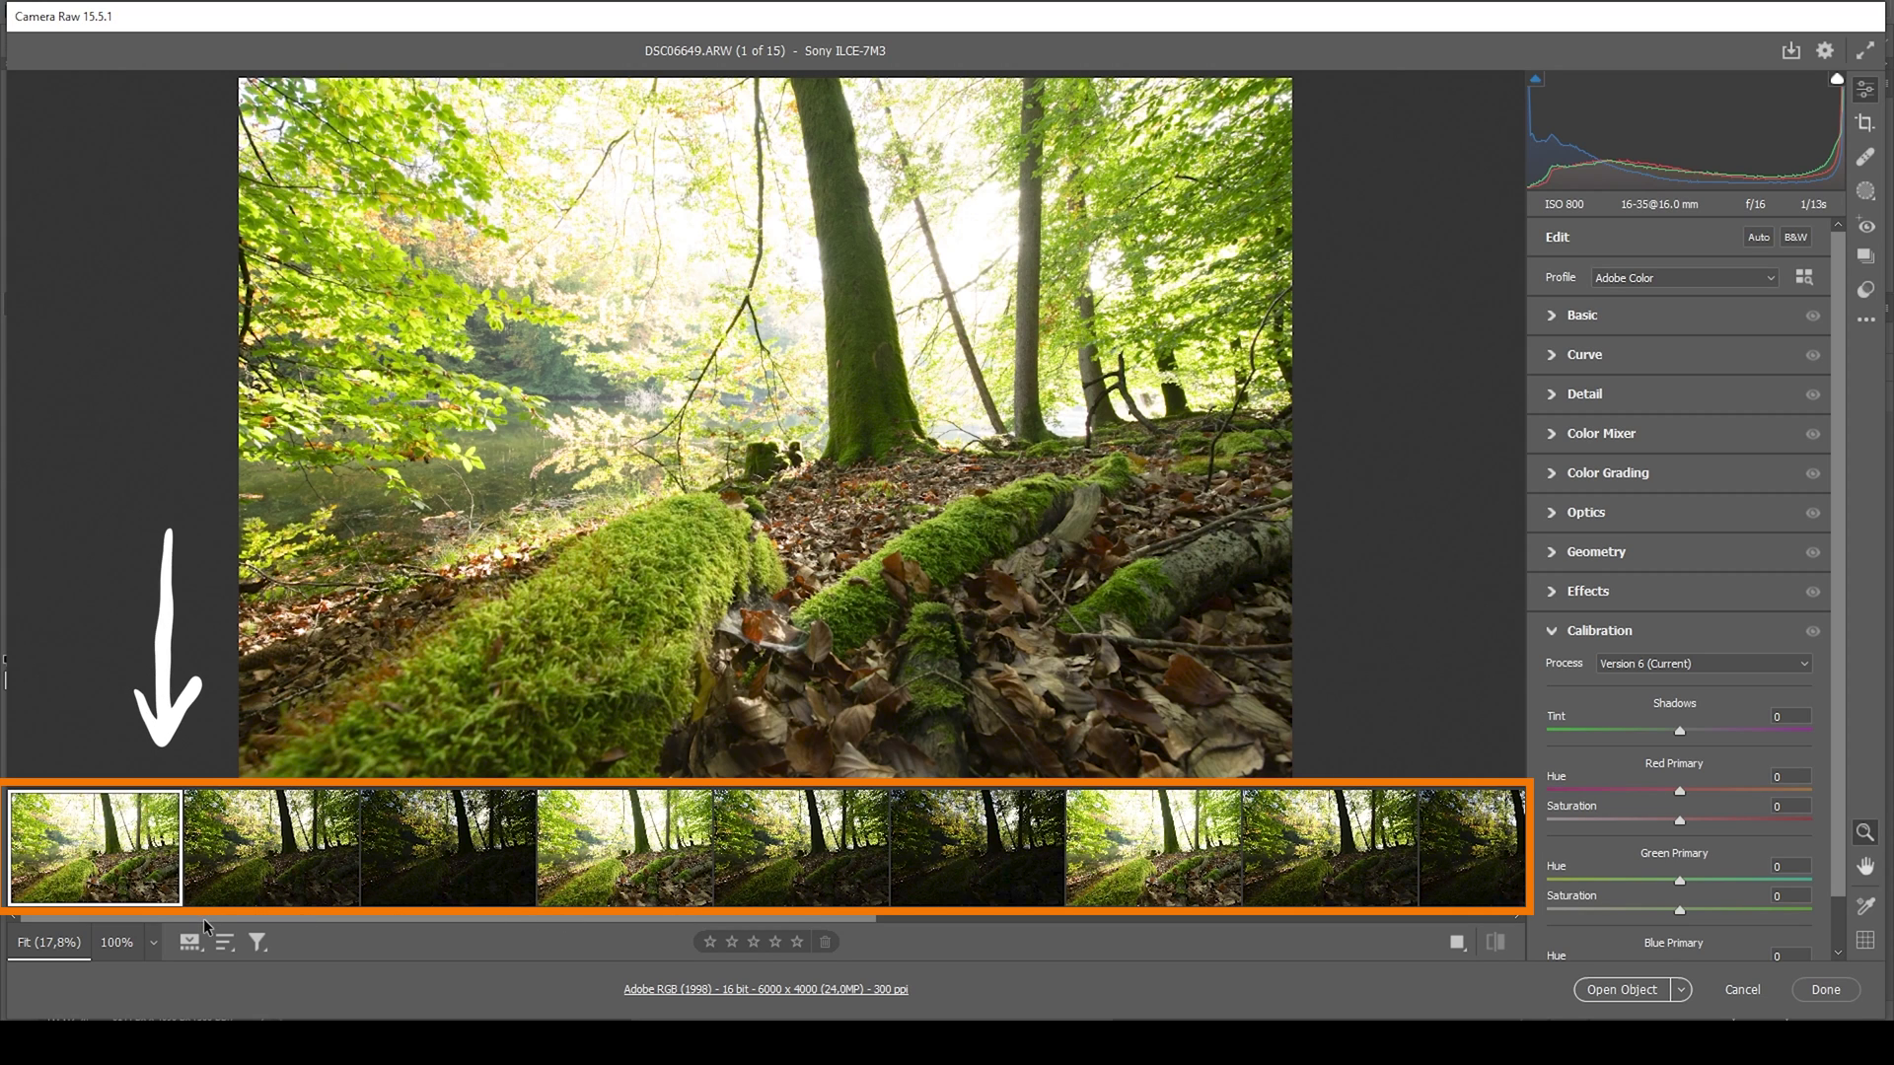
Compare the bracketed exposures in the filmstrip, ending on the darkest, DSC06651.ARW (3 of 15).
mouse_move(203, 919)
left_mouse_down()
mouse_move(688, 927)
mouse_move(576, 937)
mouse_move(1013, 910)
mouse_move(171, 922)
left_mouse_up()
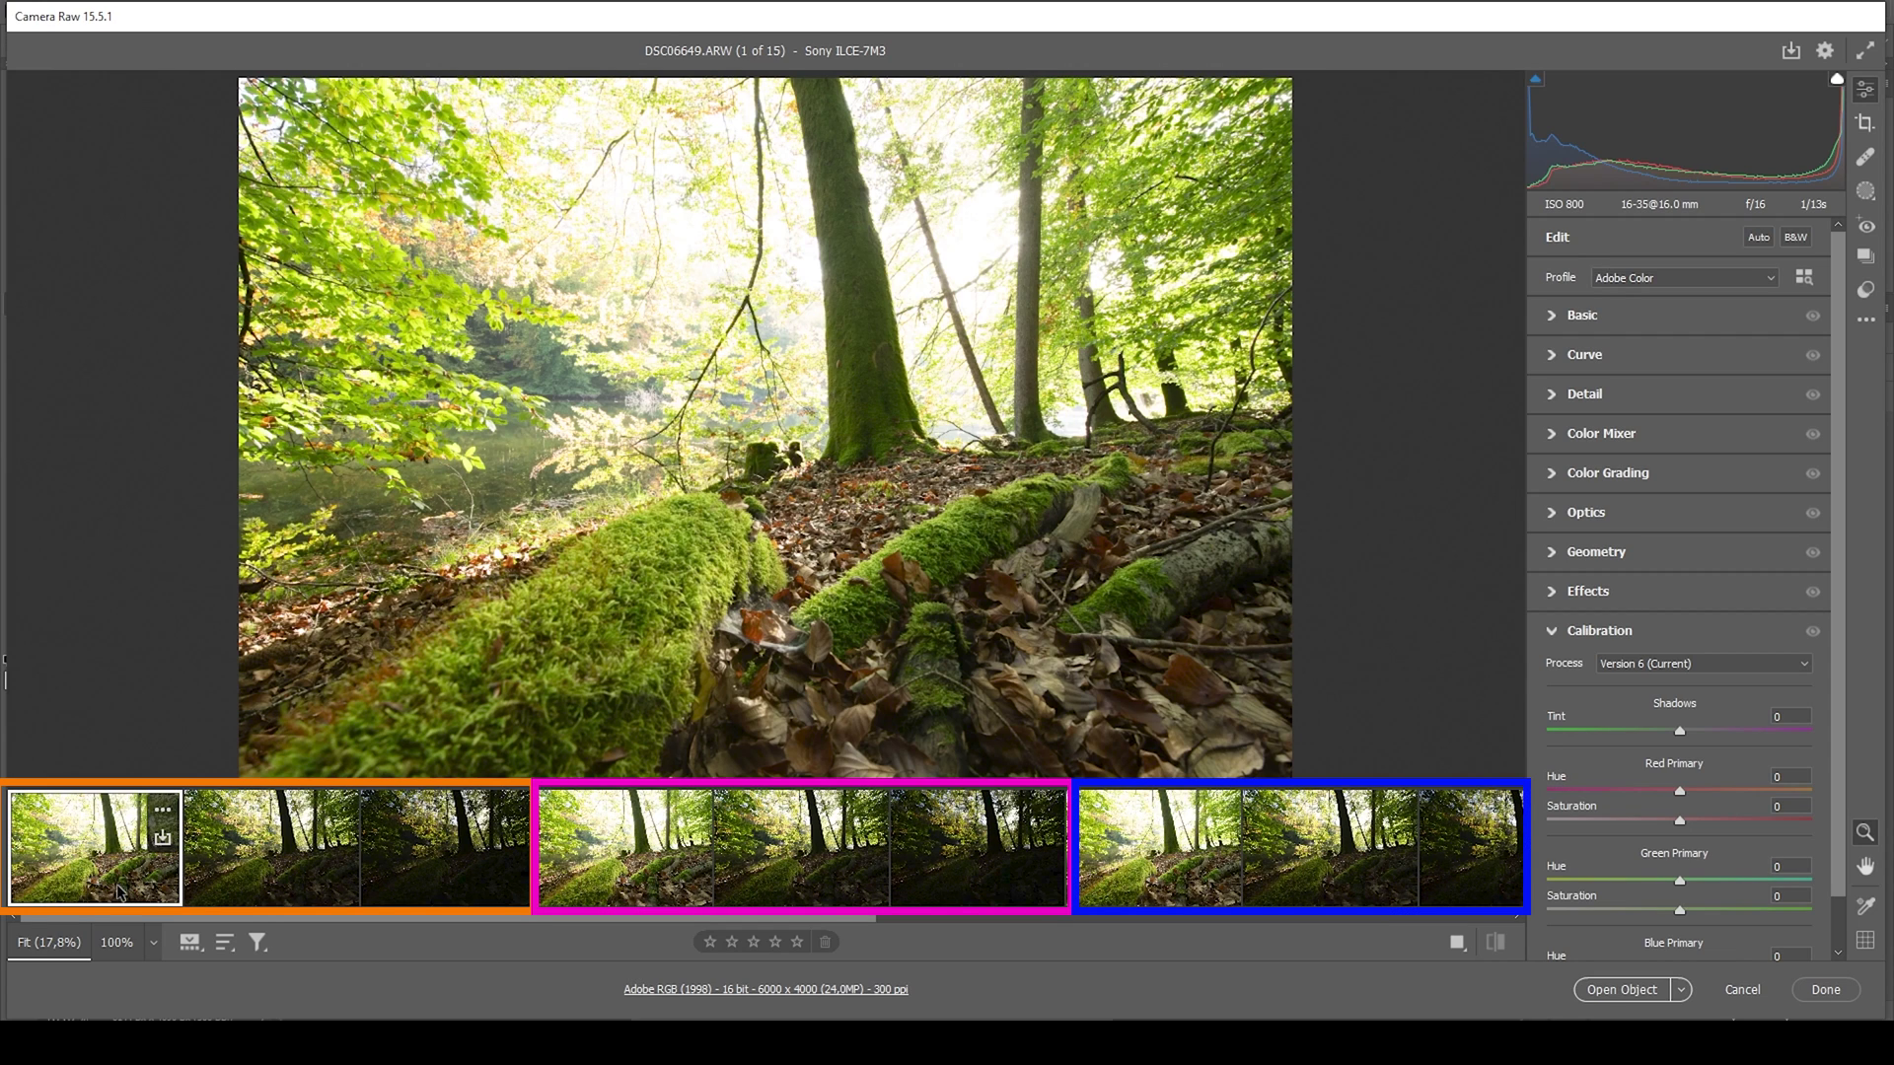
left_click(248, 896)
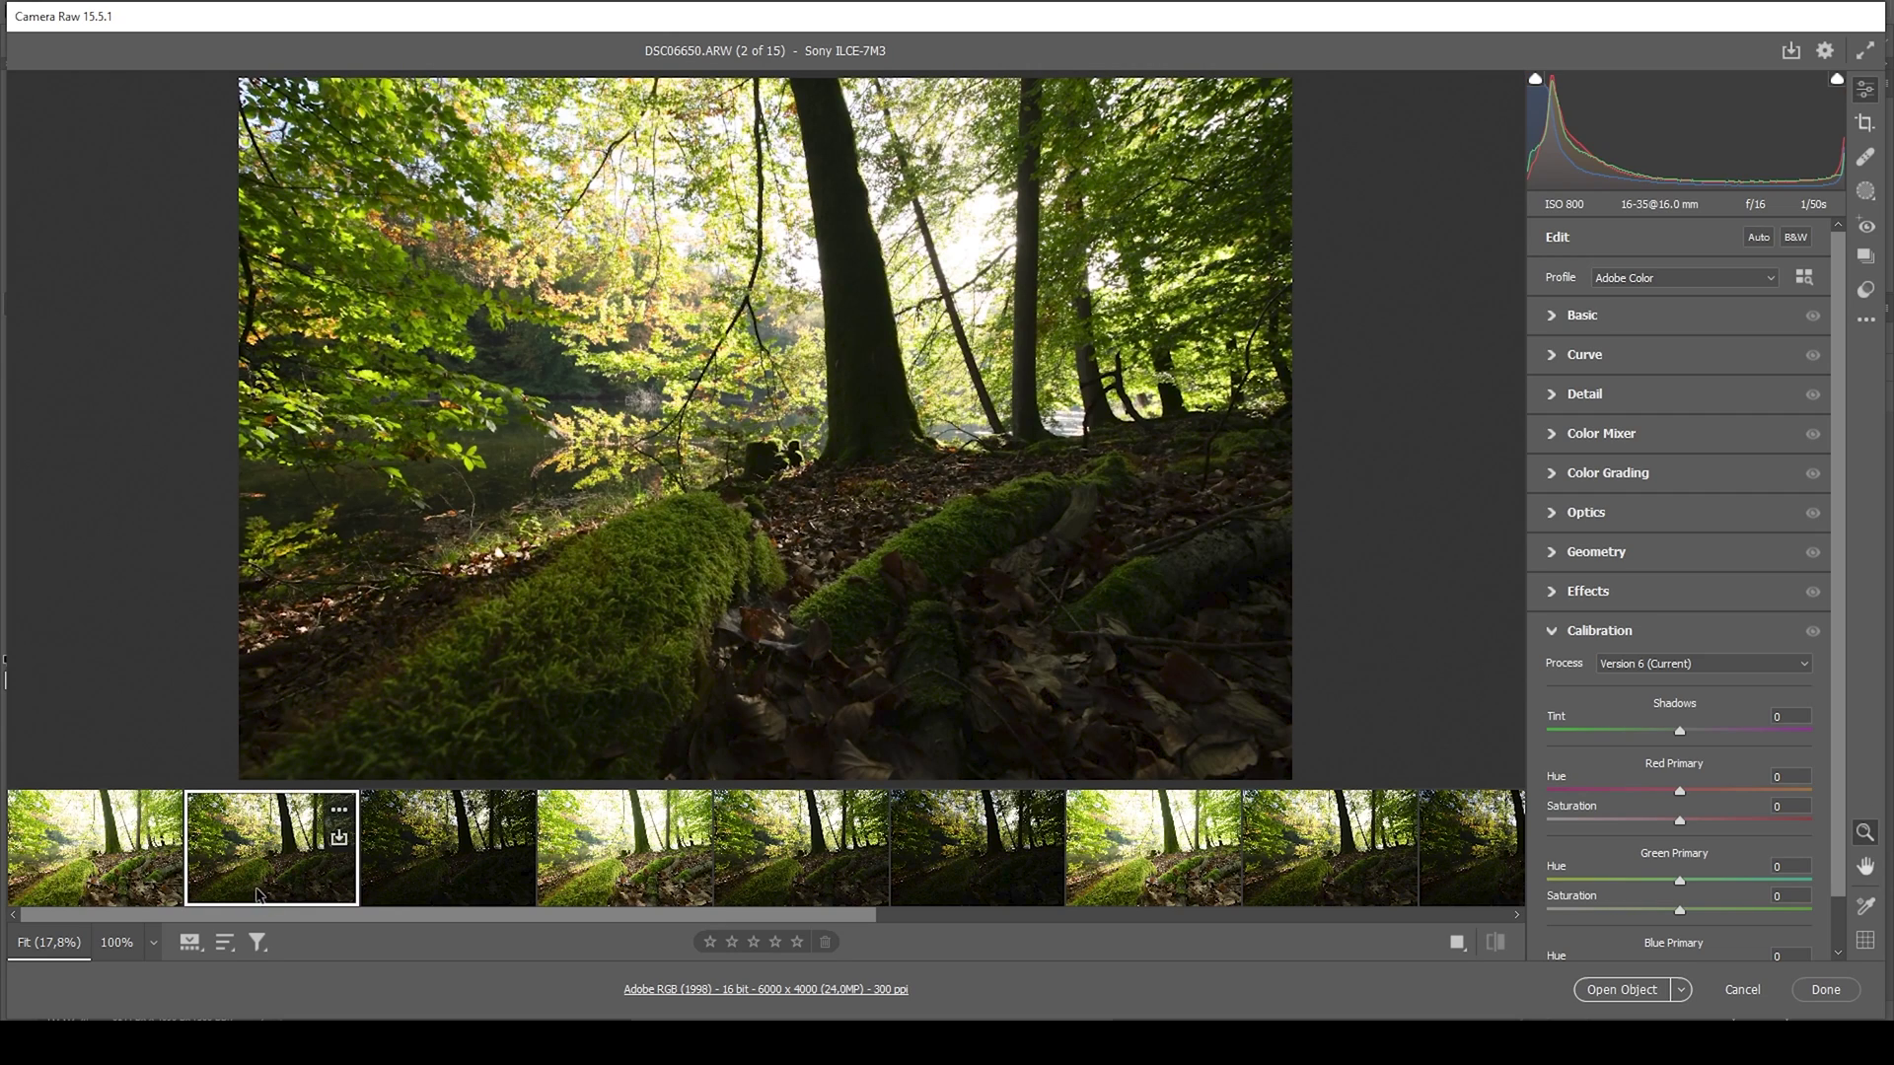
left_click(436, 872)
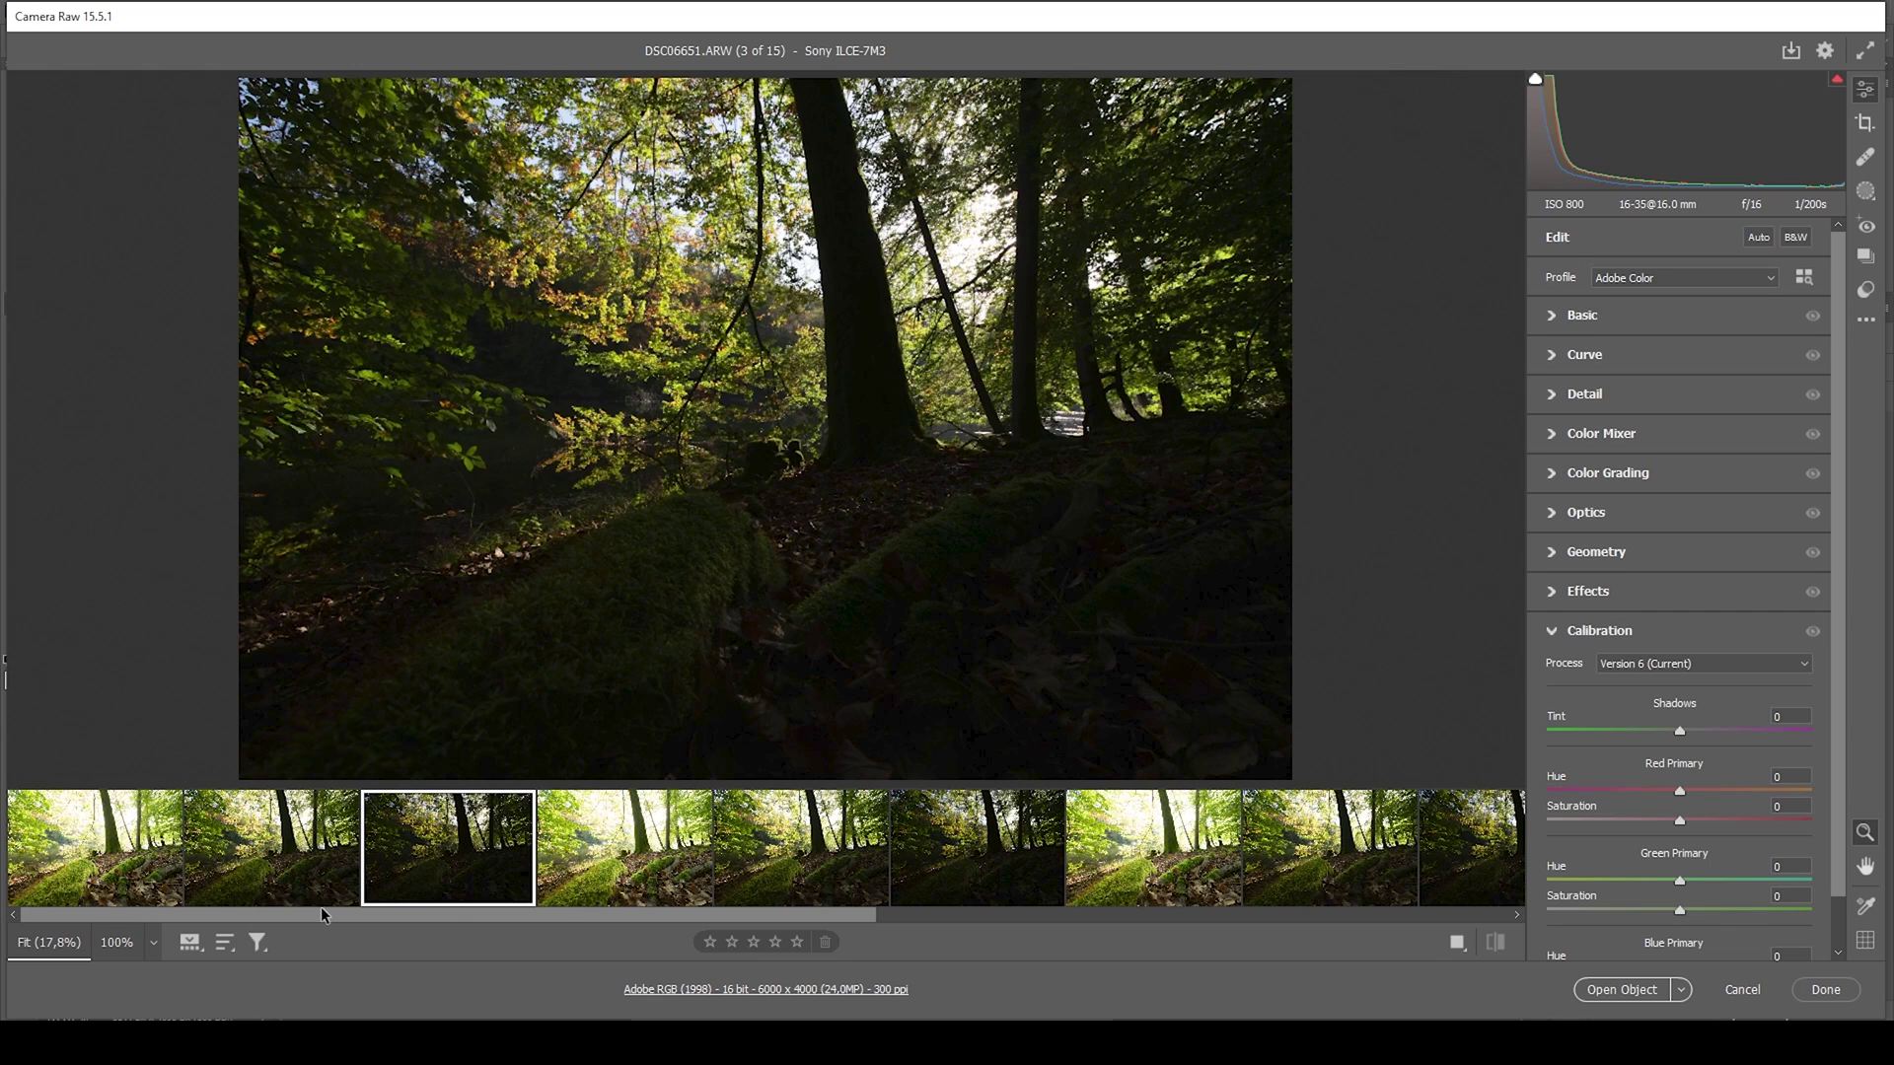
Select the first three exposures and merge them into DSC06651-HDR.dng.
left_click(117, 886, "shift")
key("shift")
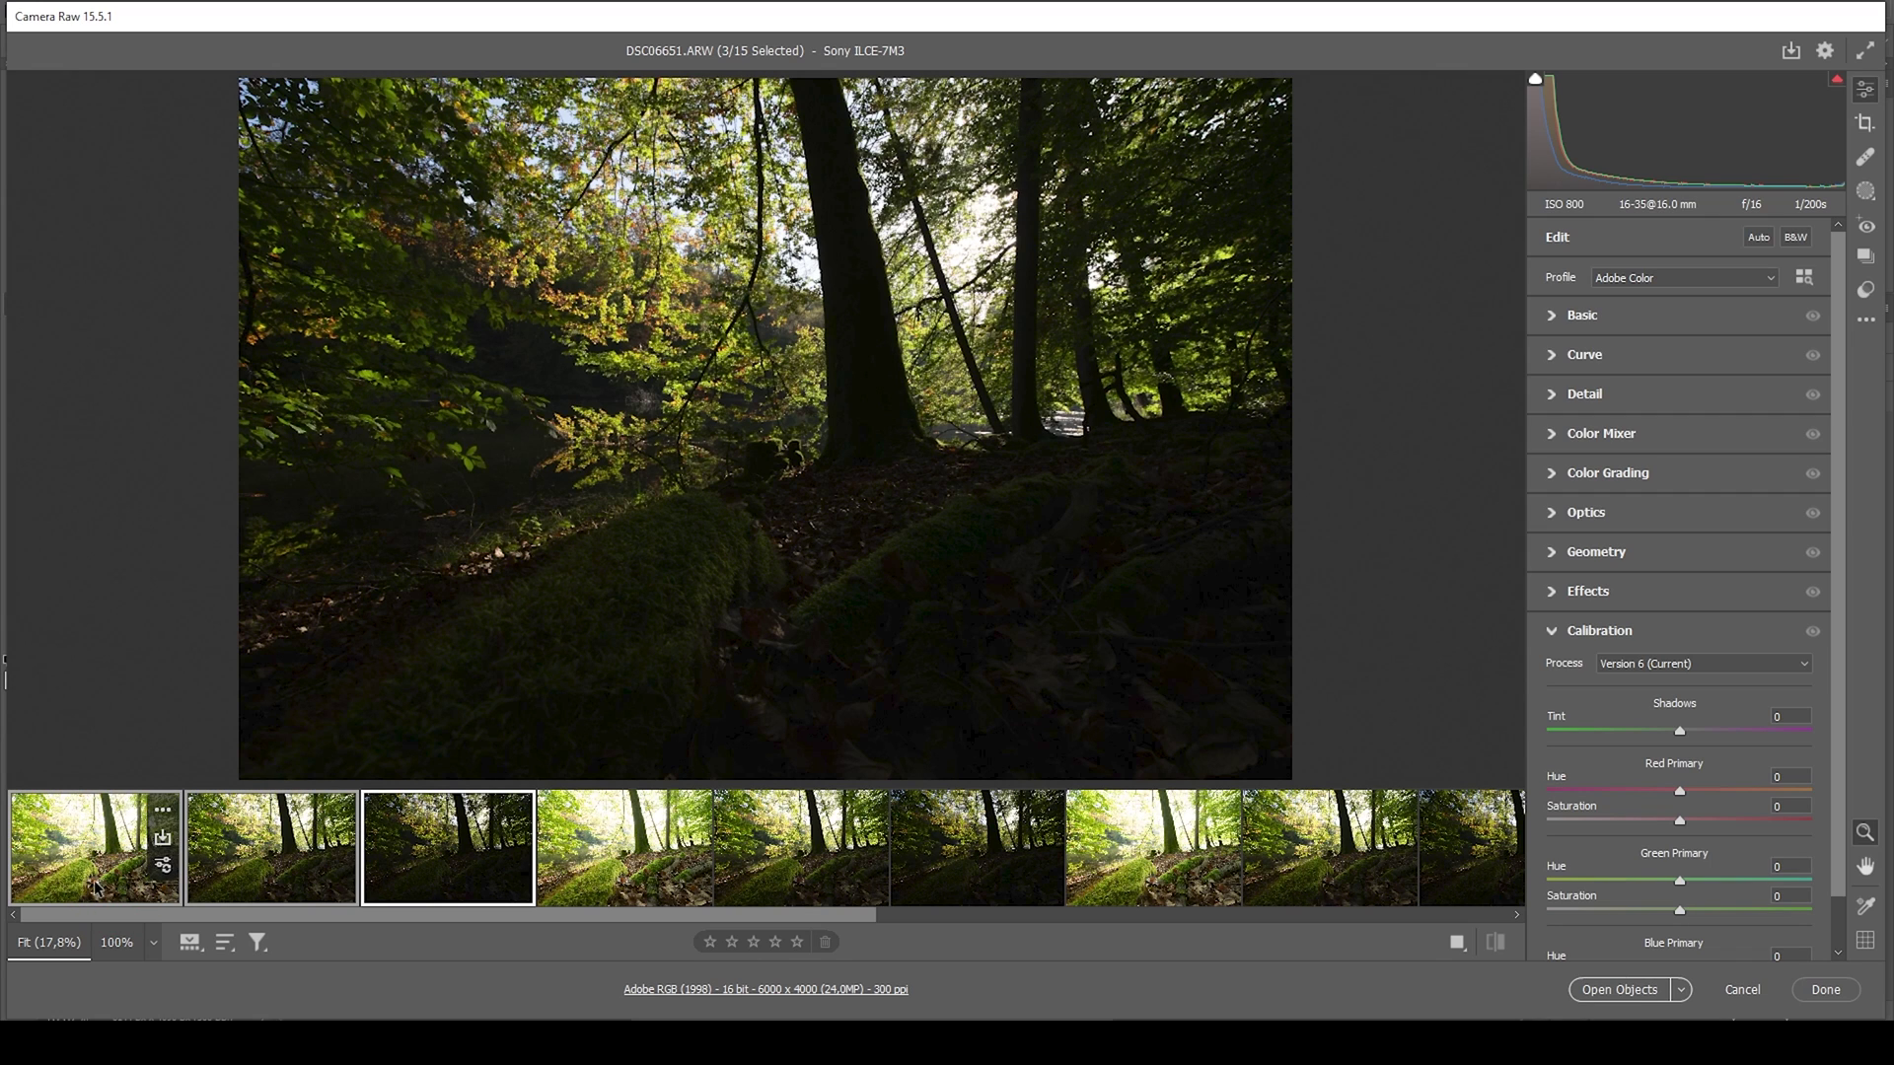
right_click(94, 881)
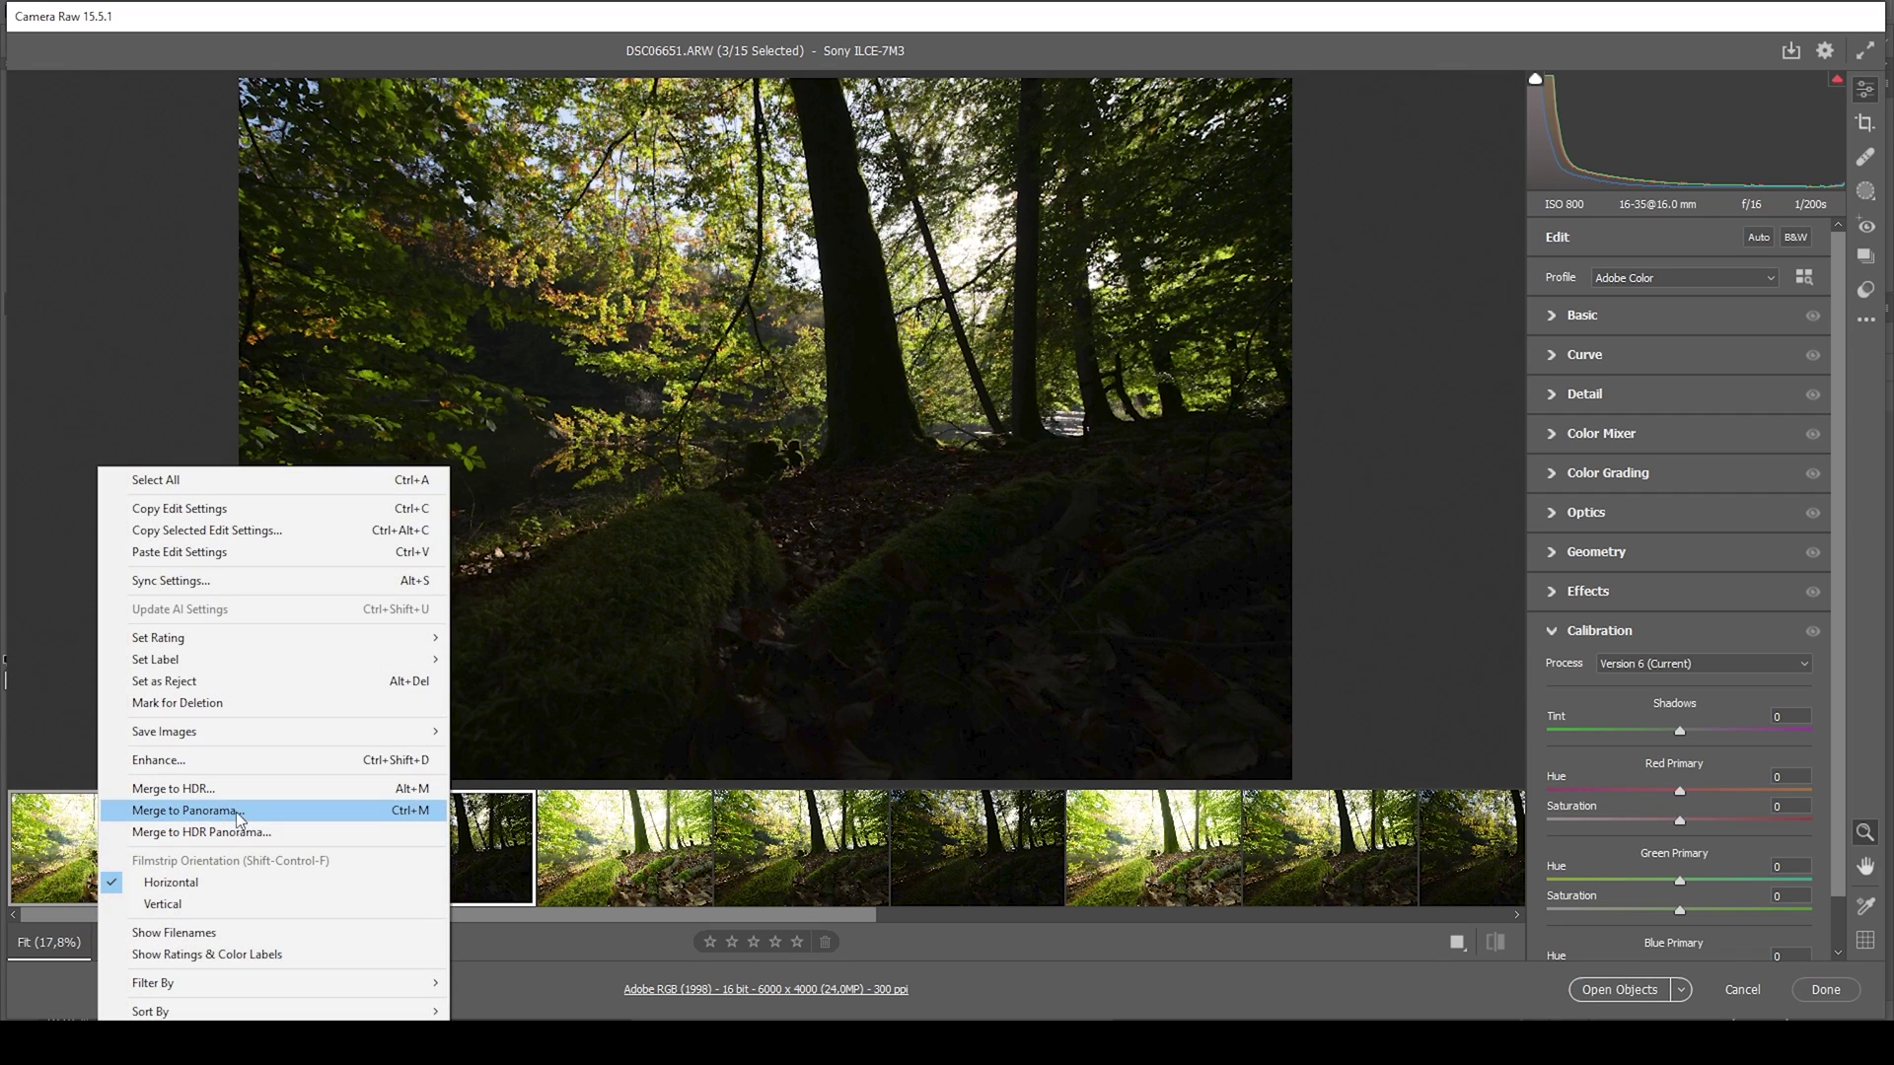
left_click(242, 796)
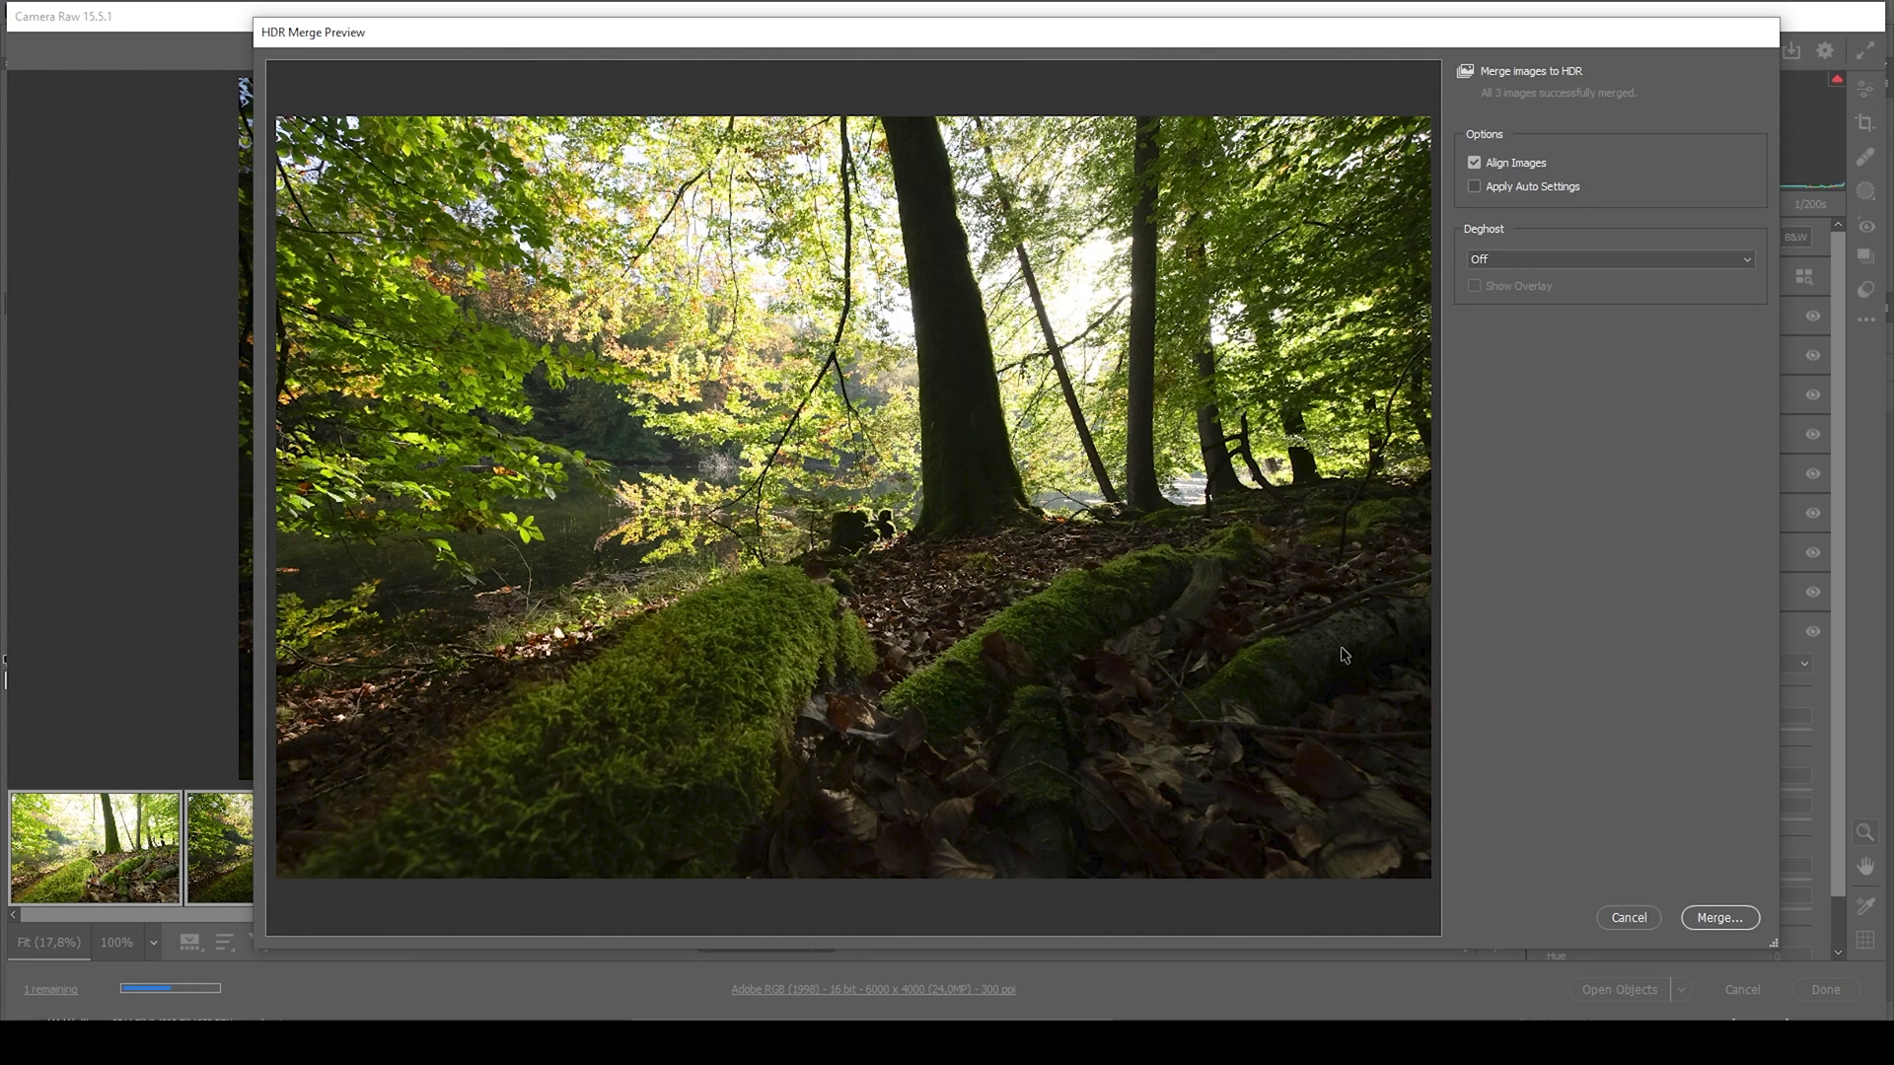
left_click(1720, 917, "alt")
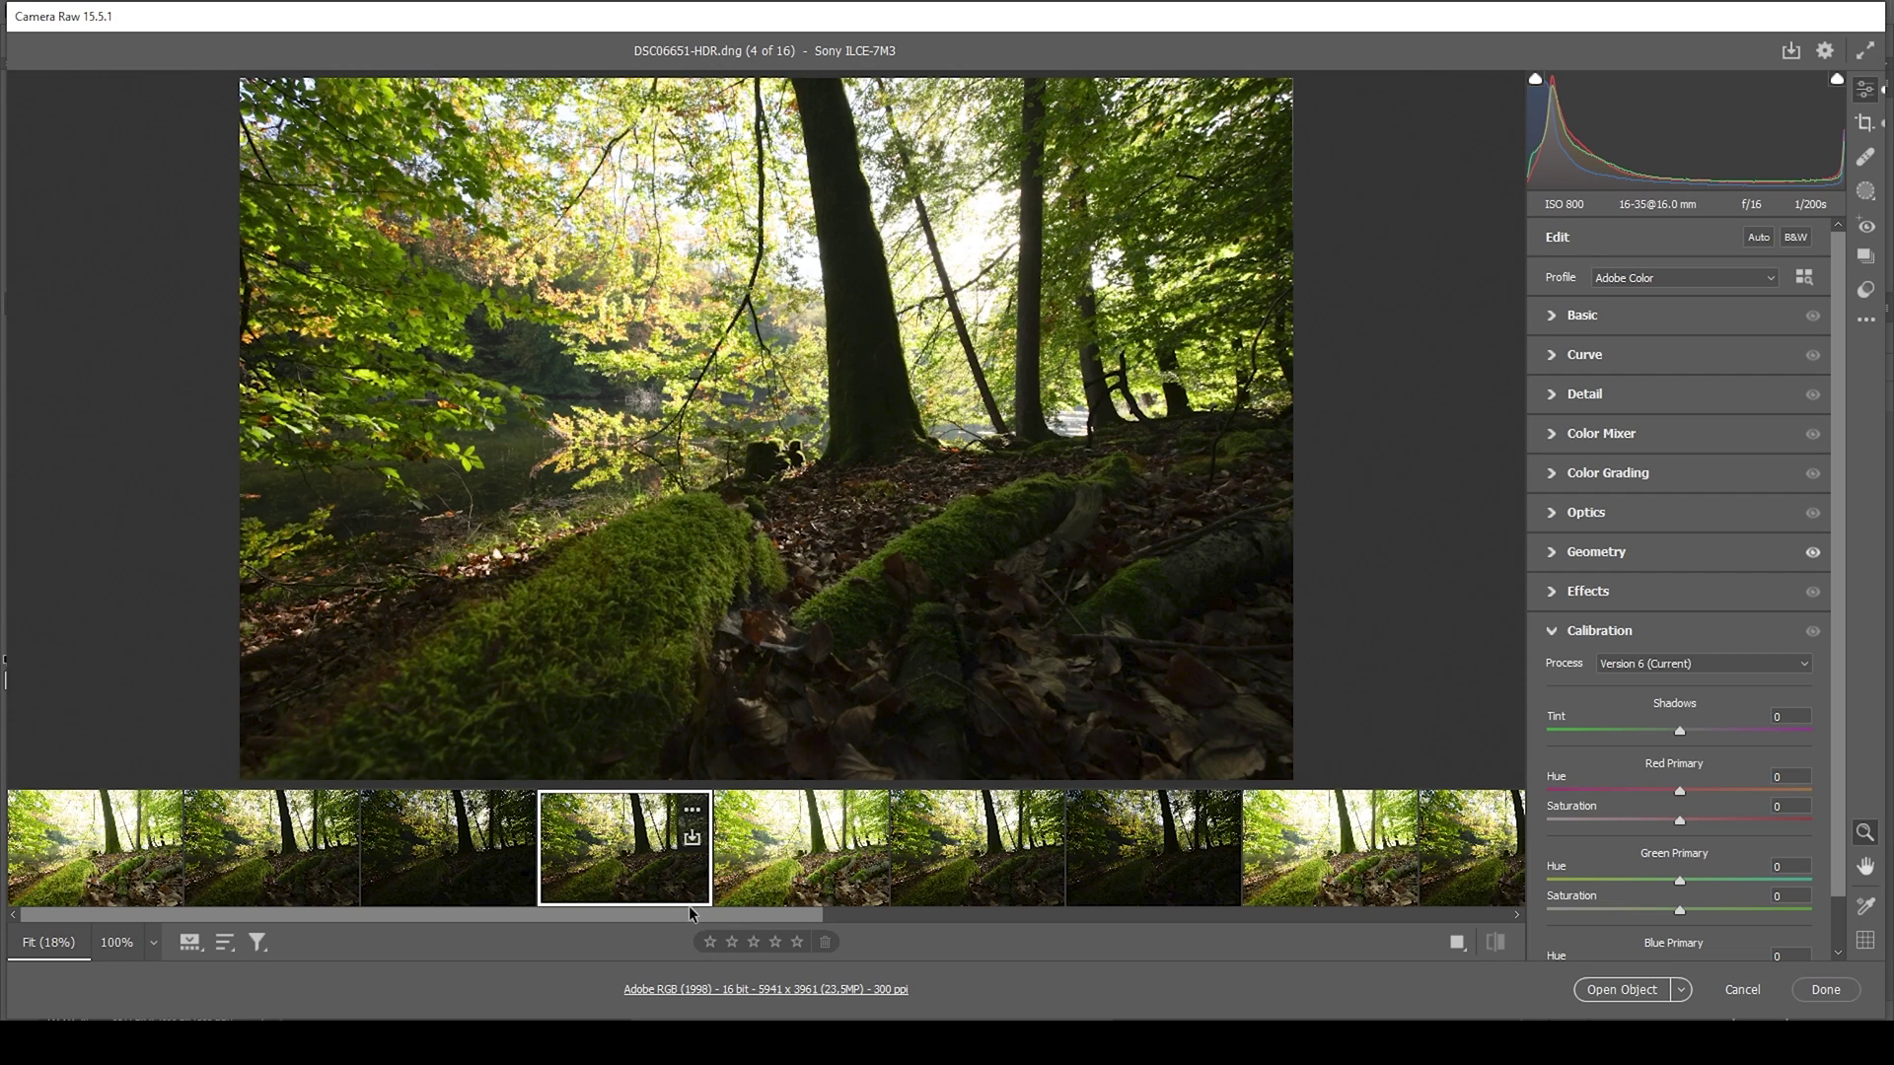
Give the merged DSC06651-HDR.dng a red label and move along the filmstrip to the next bracket.
right_click(609, 850)
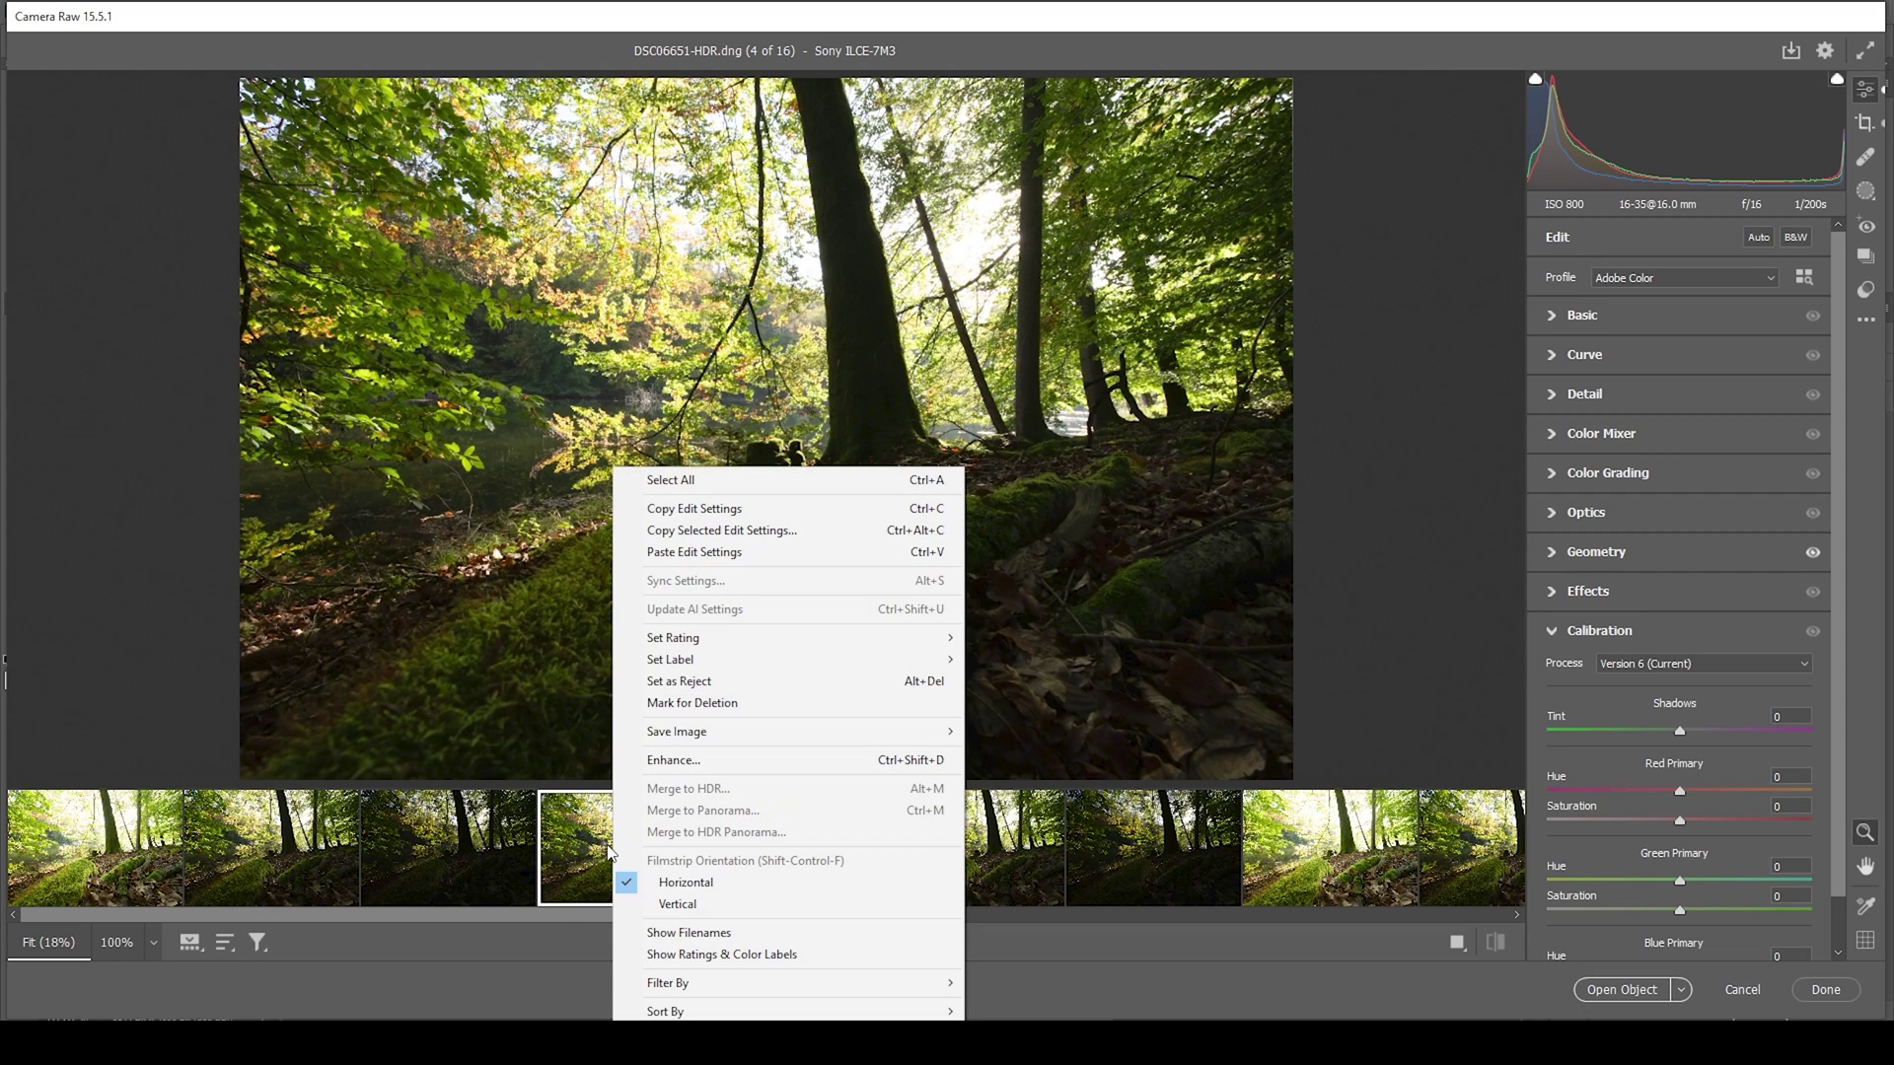
mouse_move(742, 661)
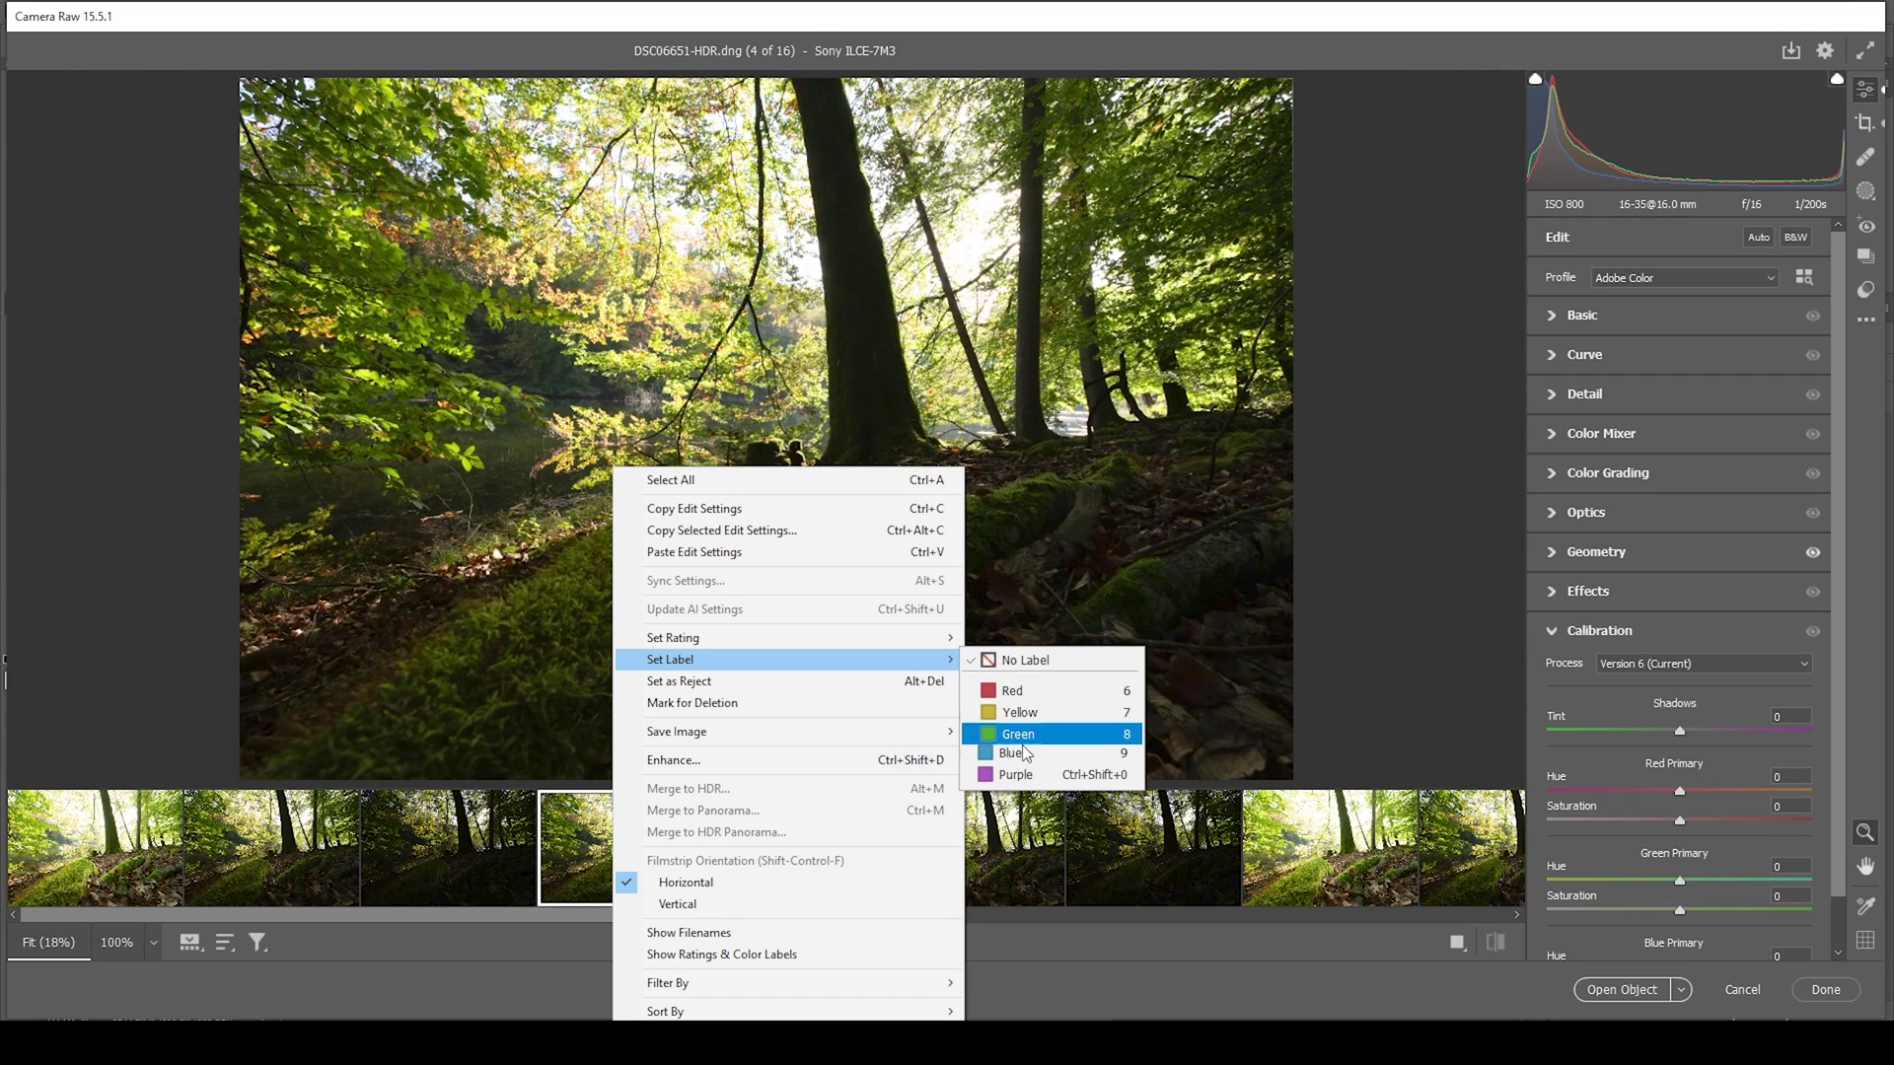
left_click(1030, 690)
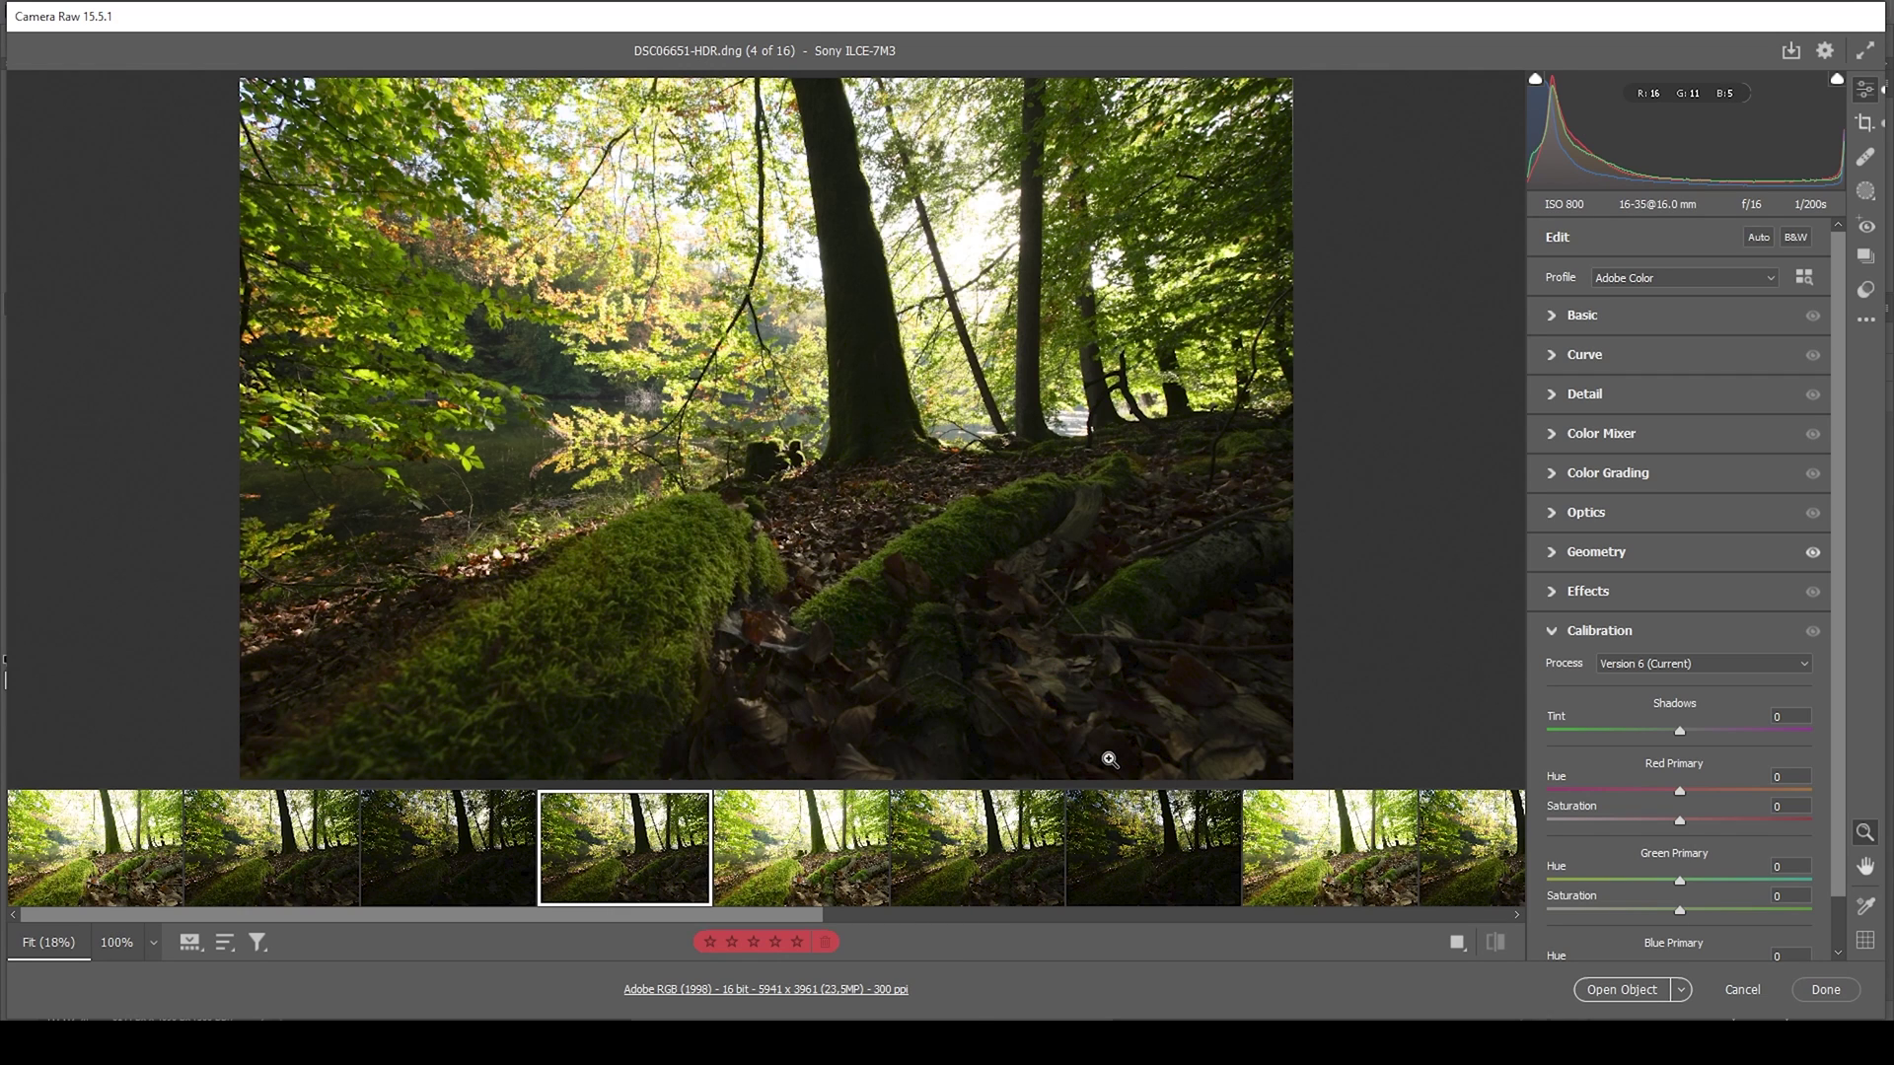
mouse_move(579, 837)
left_click(733, 940)
left_click_drag(776, 918, 1063, 944)
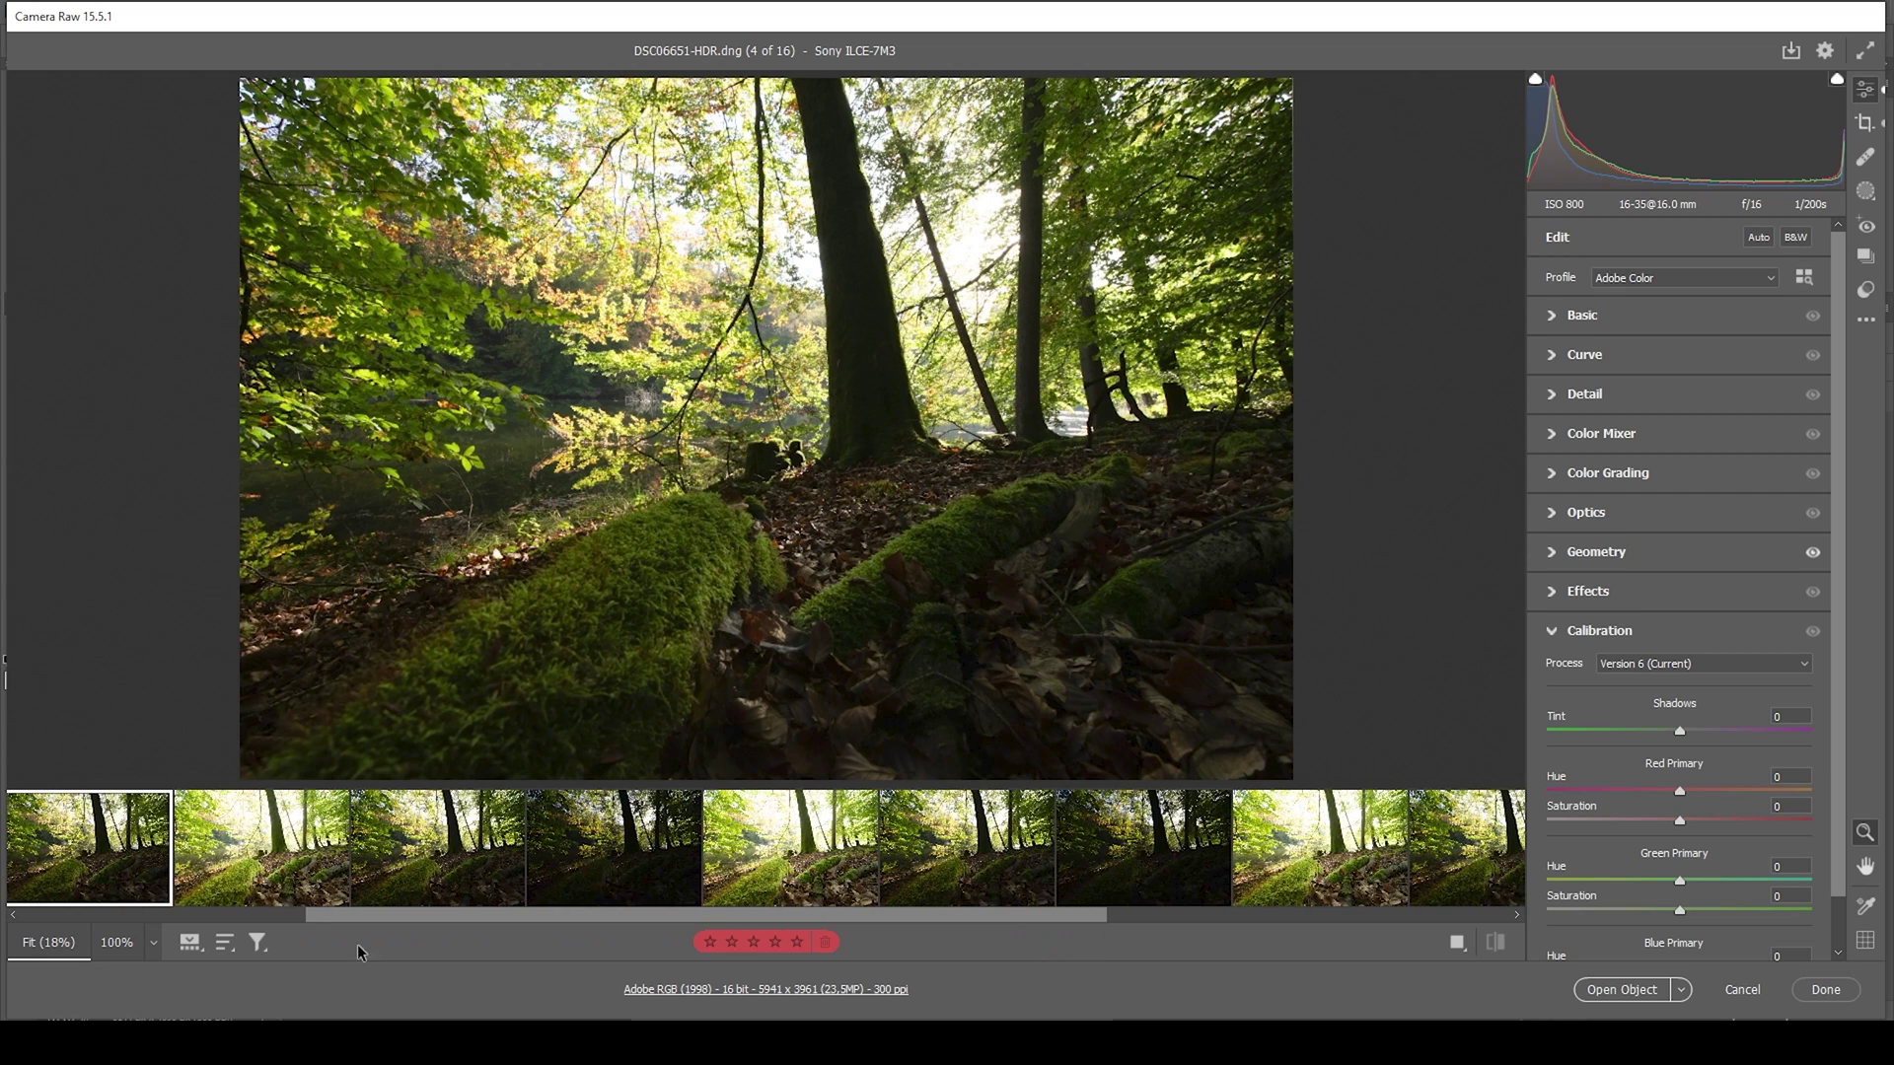
left_click(279, 873)
Merge the next three-shot bracket into DSC06652-HDR.dng and give it a red label.
left_click(597, 879, "shift")
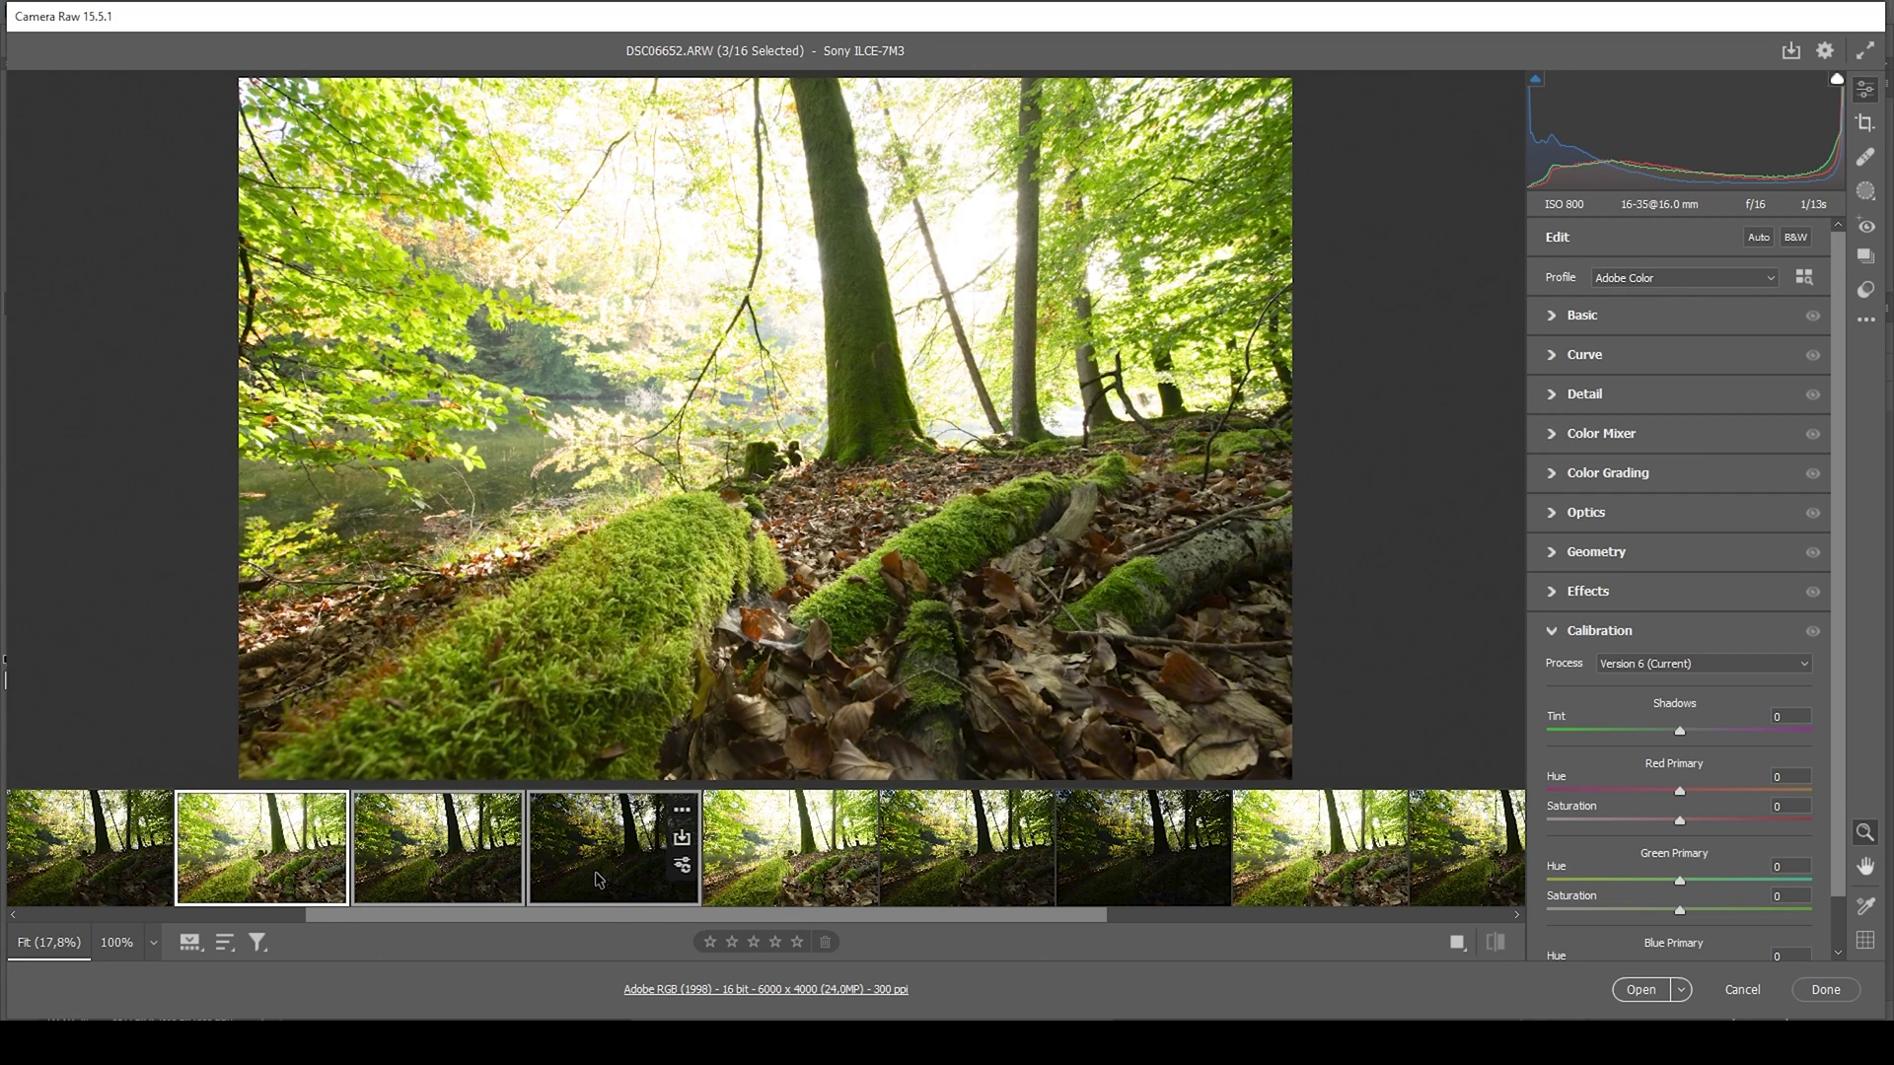
right_click(598, 878)
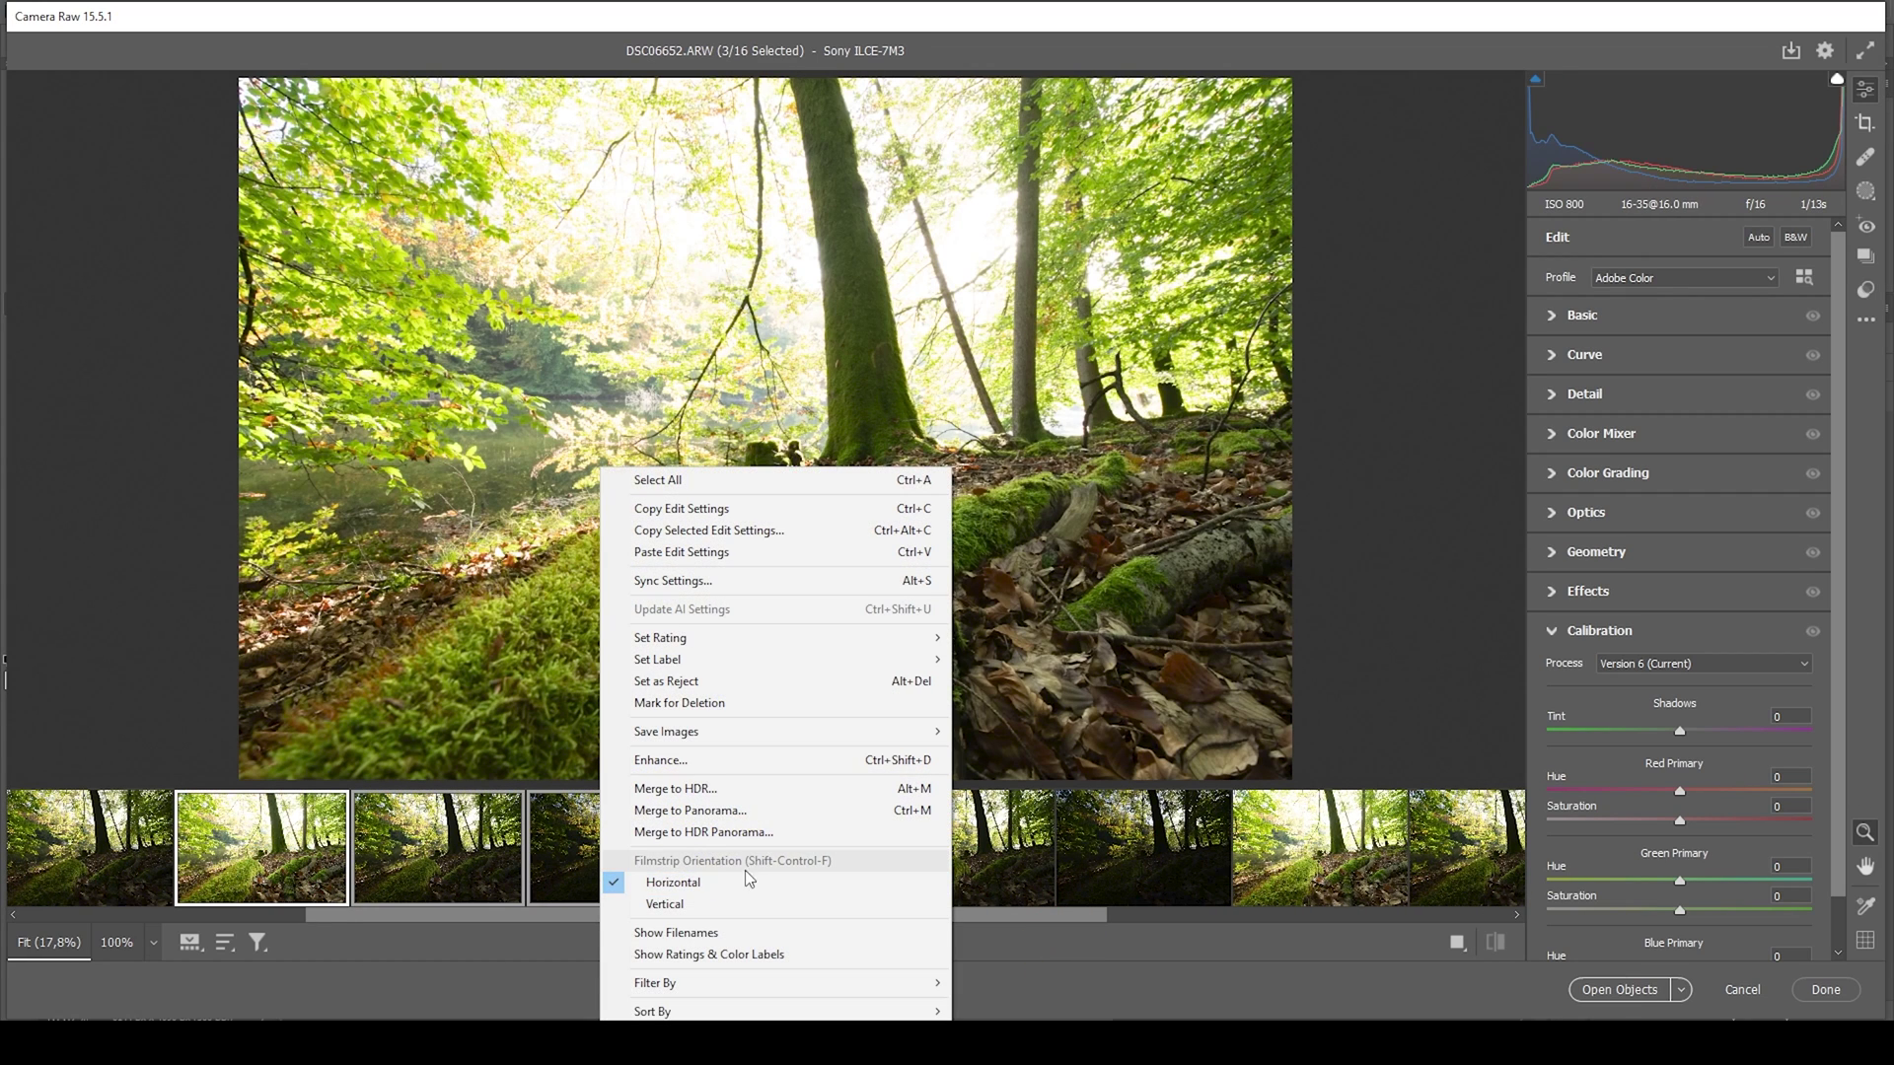
left_click(740, 789)
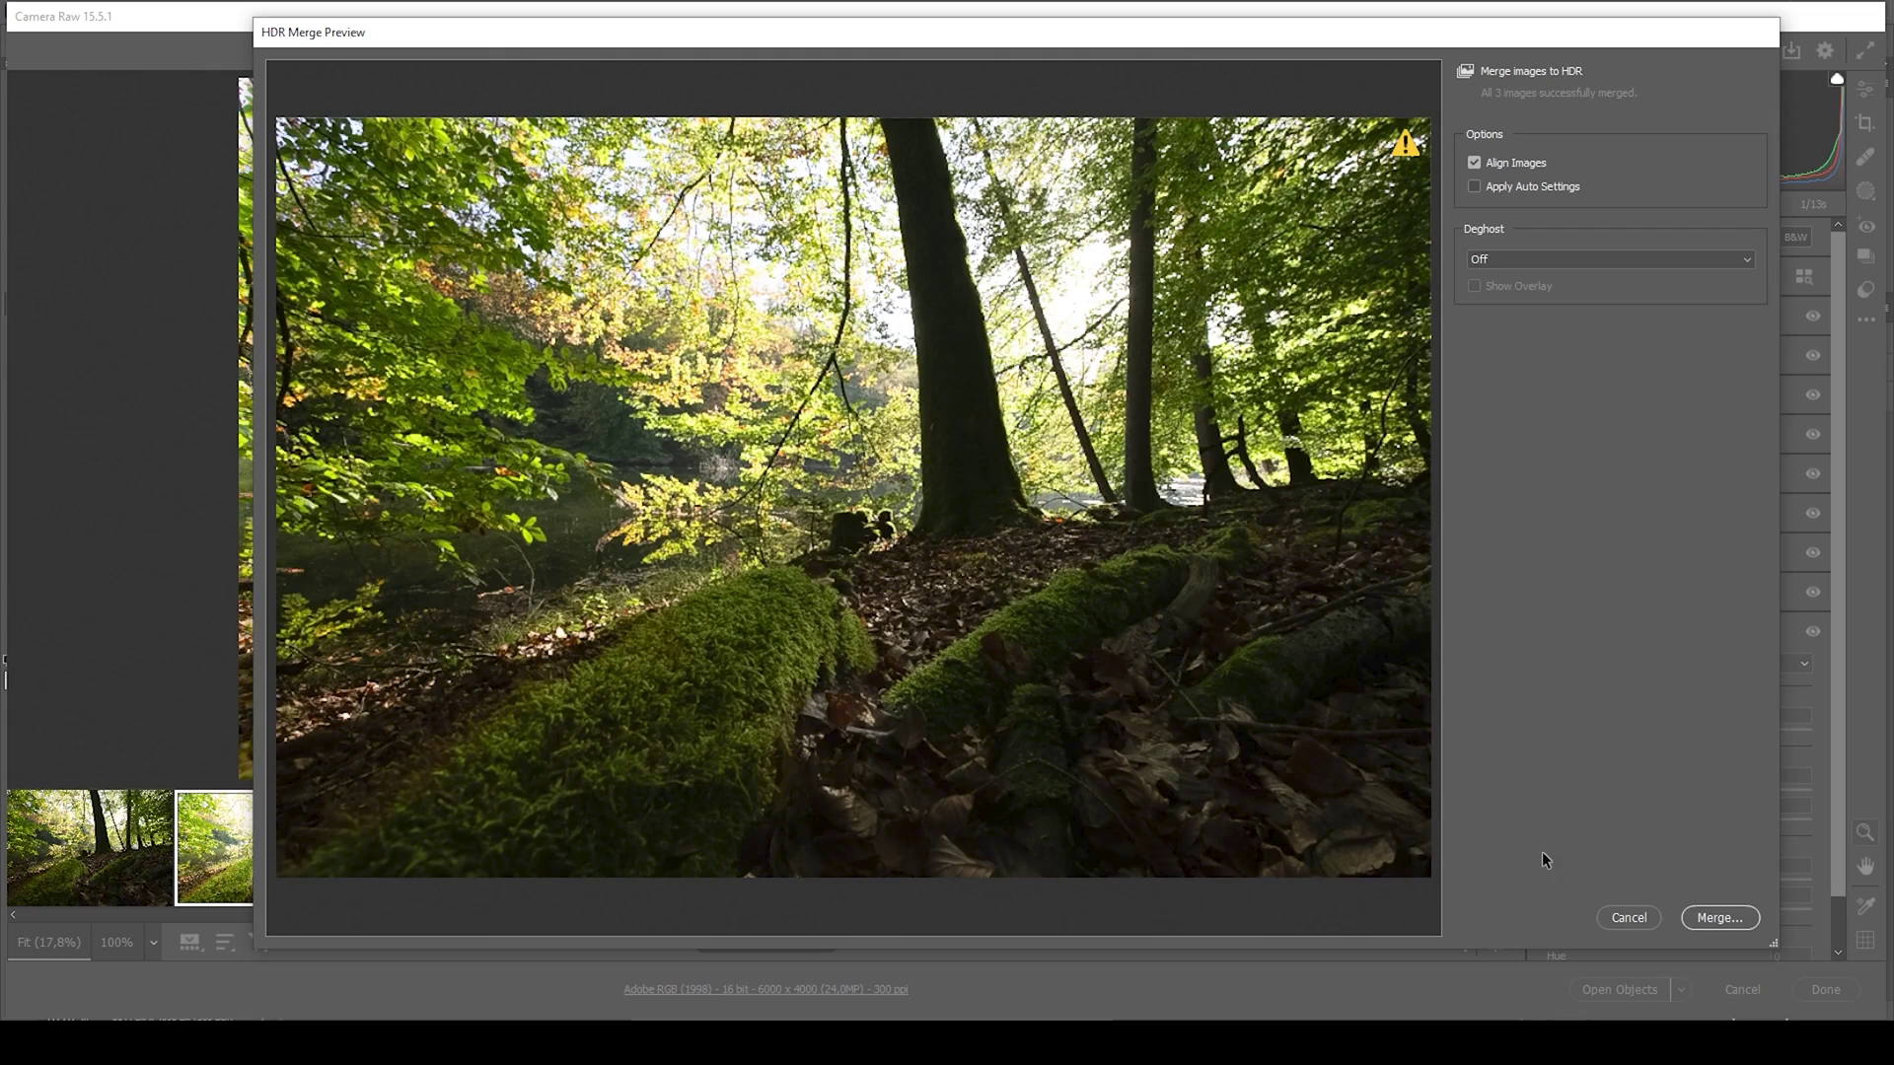
left_click(1737, 921)
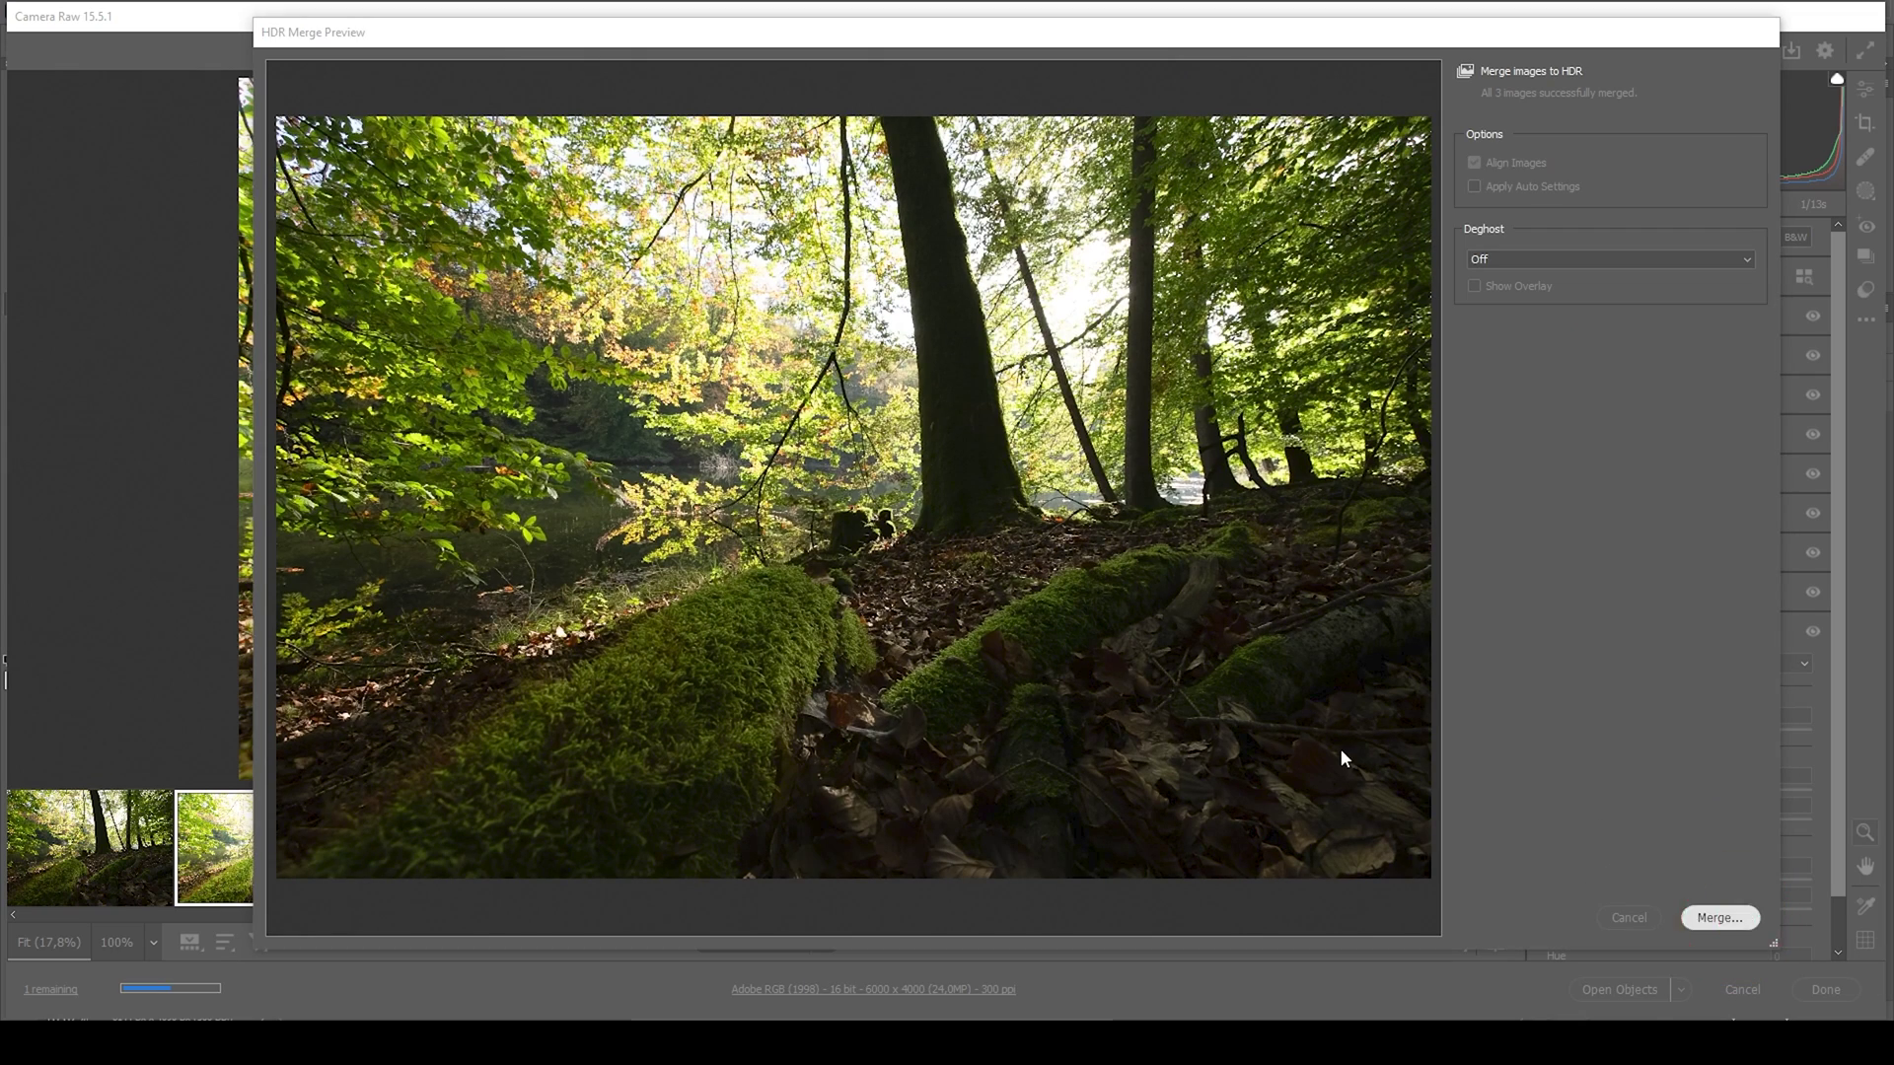
left_click(1106, 705)
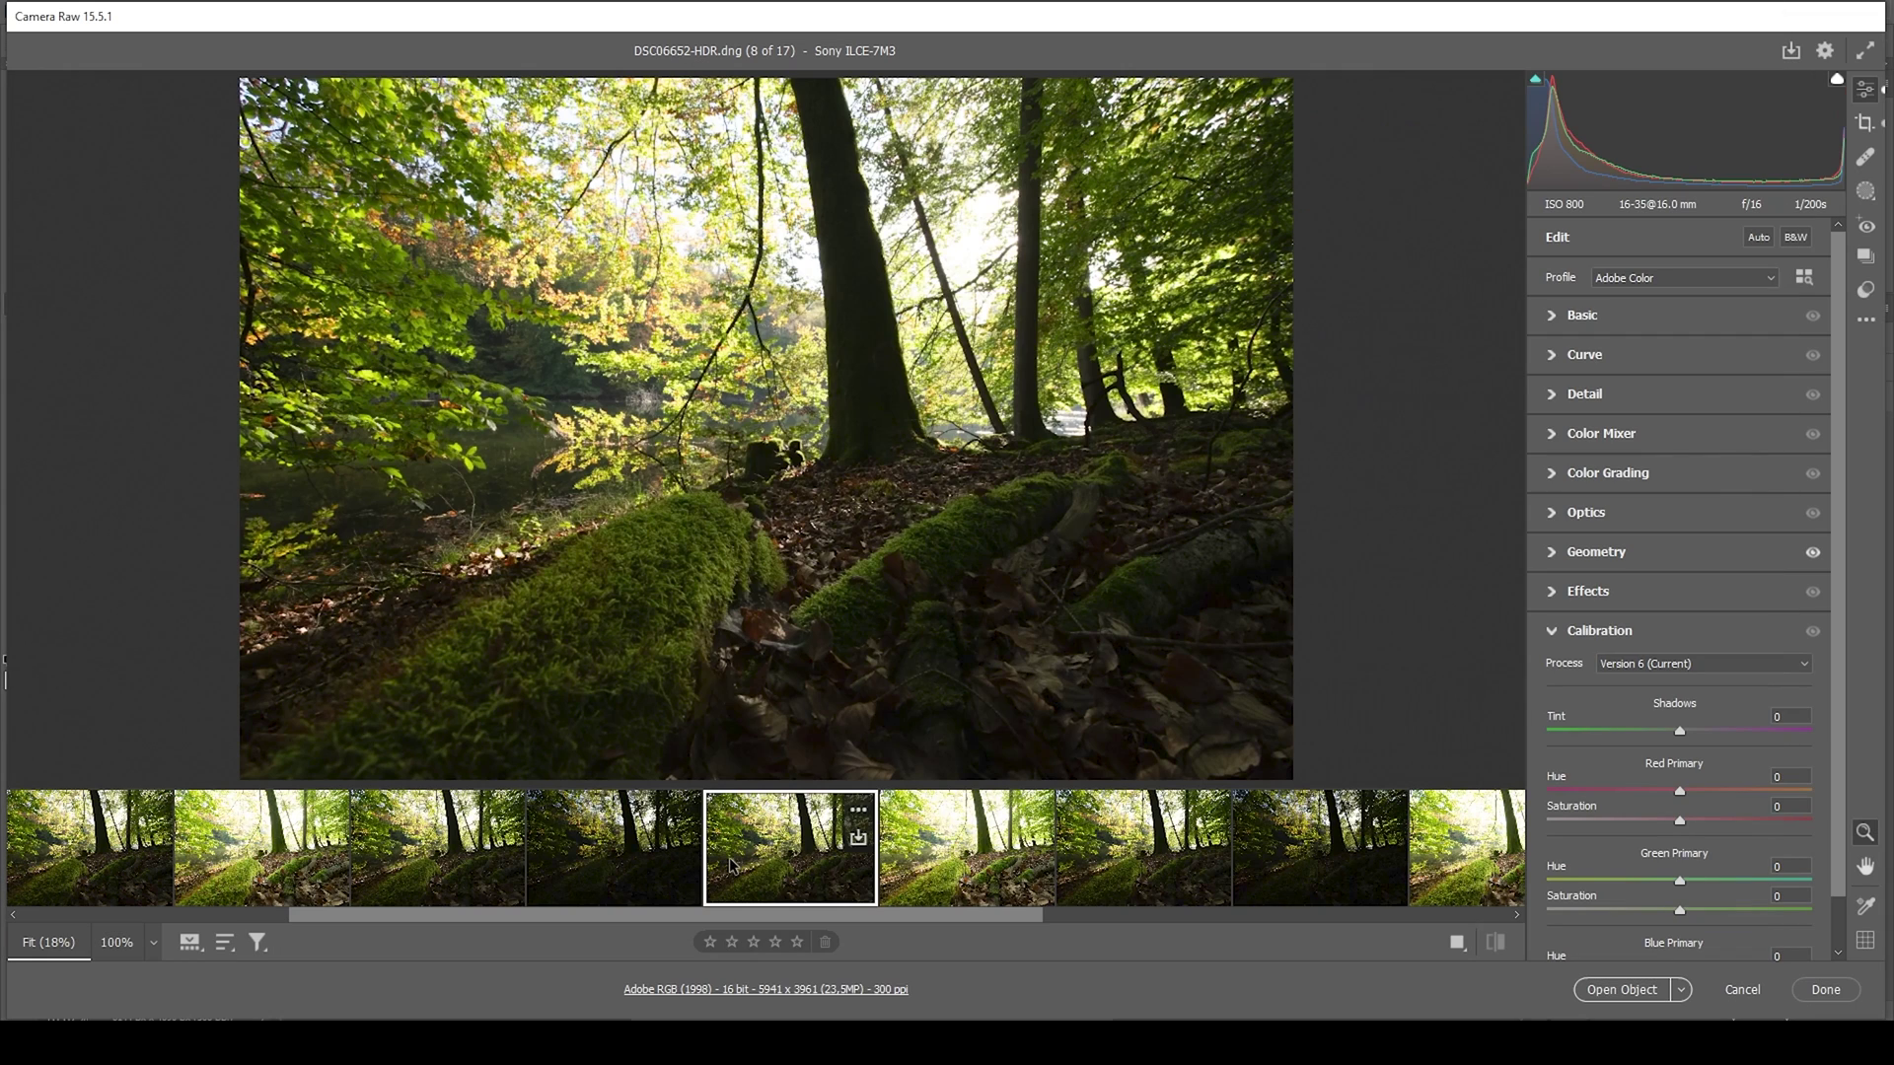
right_click(742, 852)
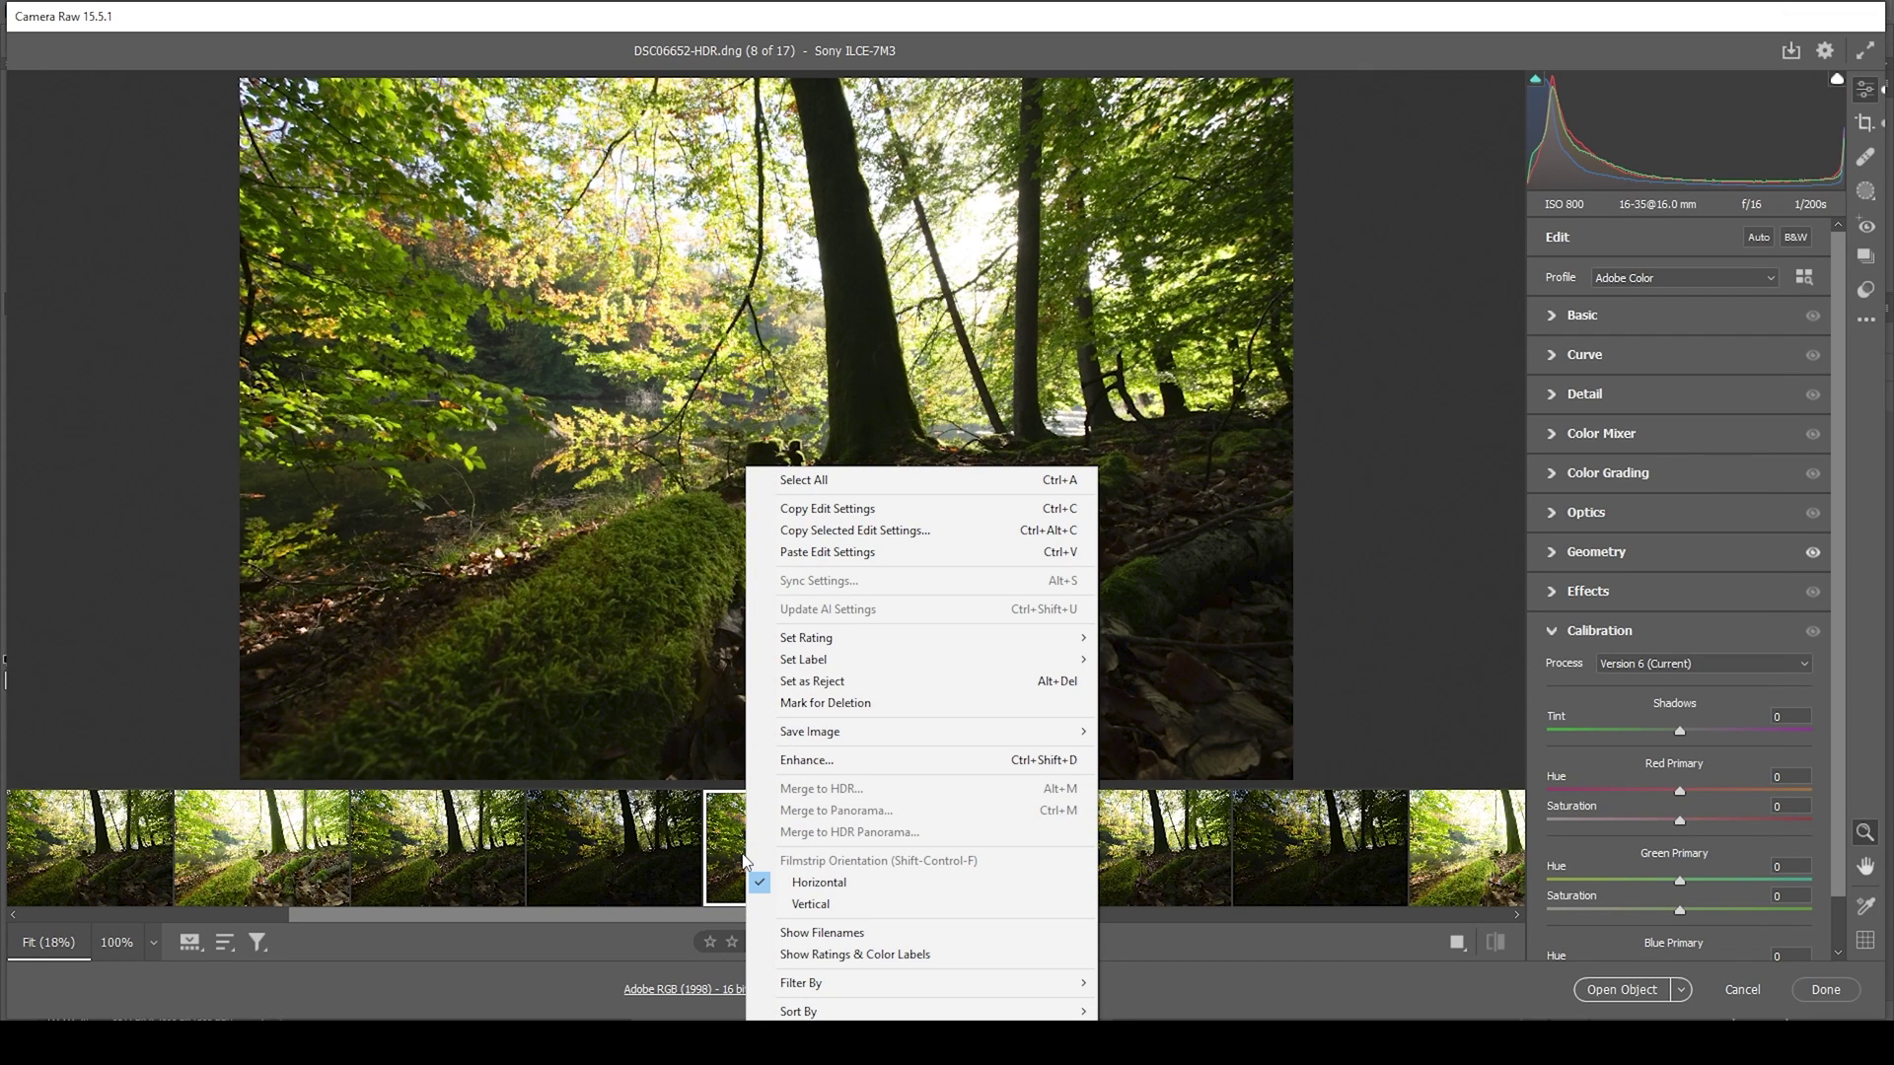
mouse_move(862, 659)
left_click(1135, 693)
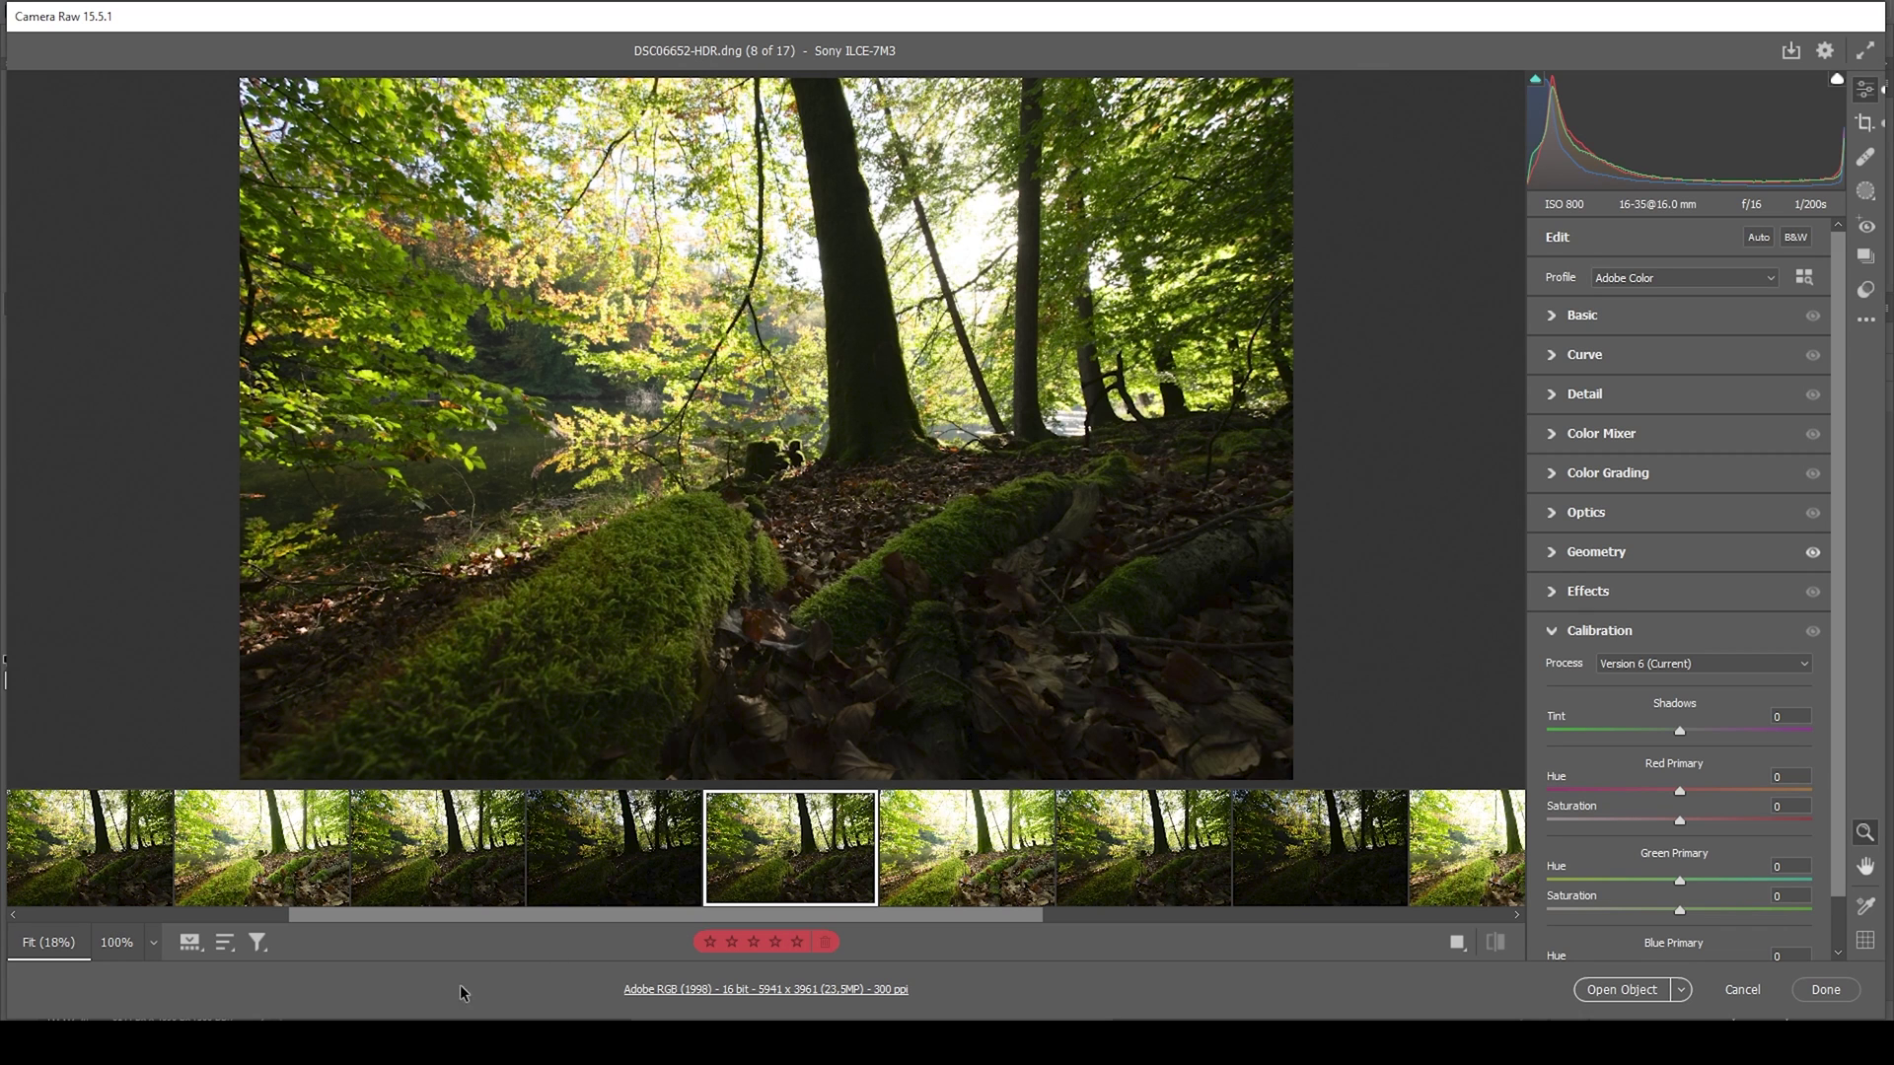
Select the following set of three exposures and bring up its actions menu.
left_click(387, 887, "shift")
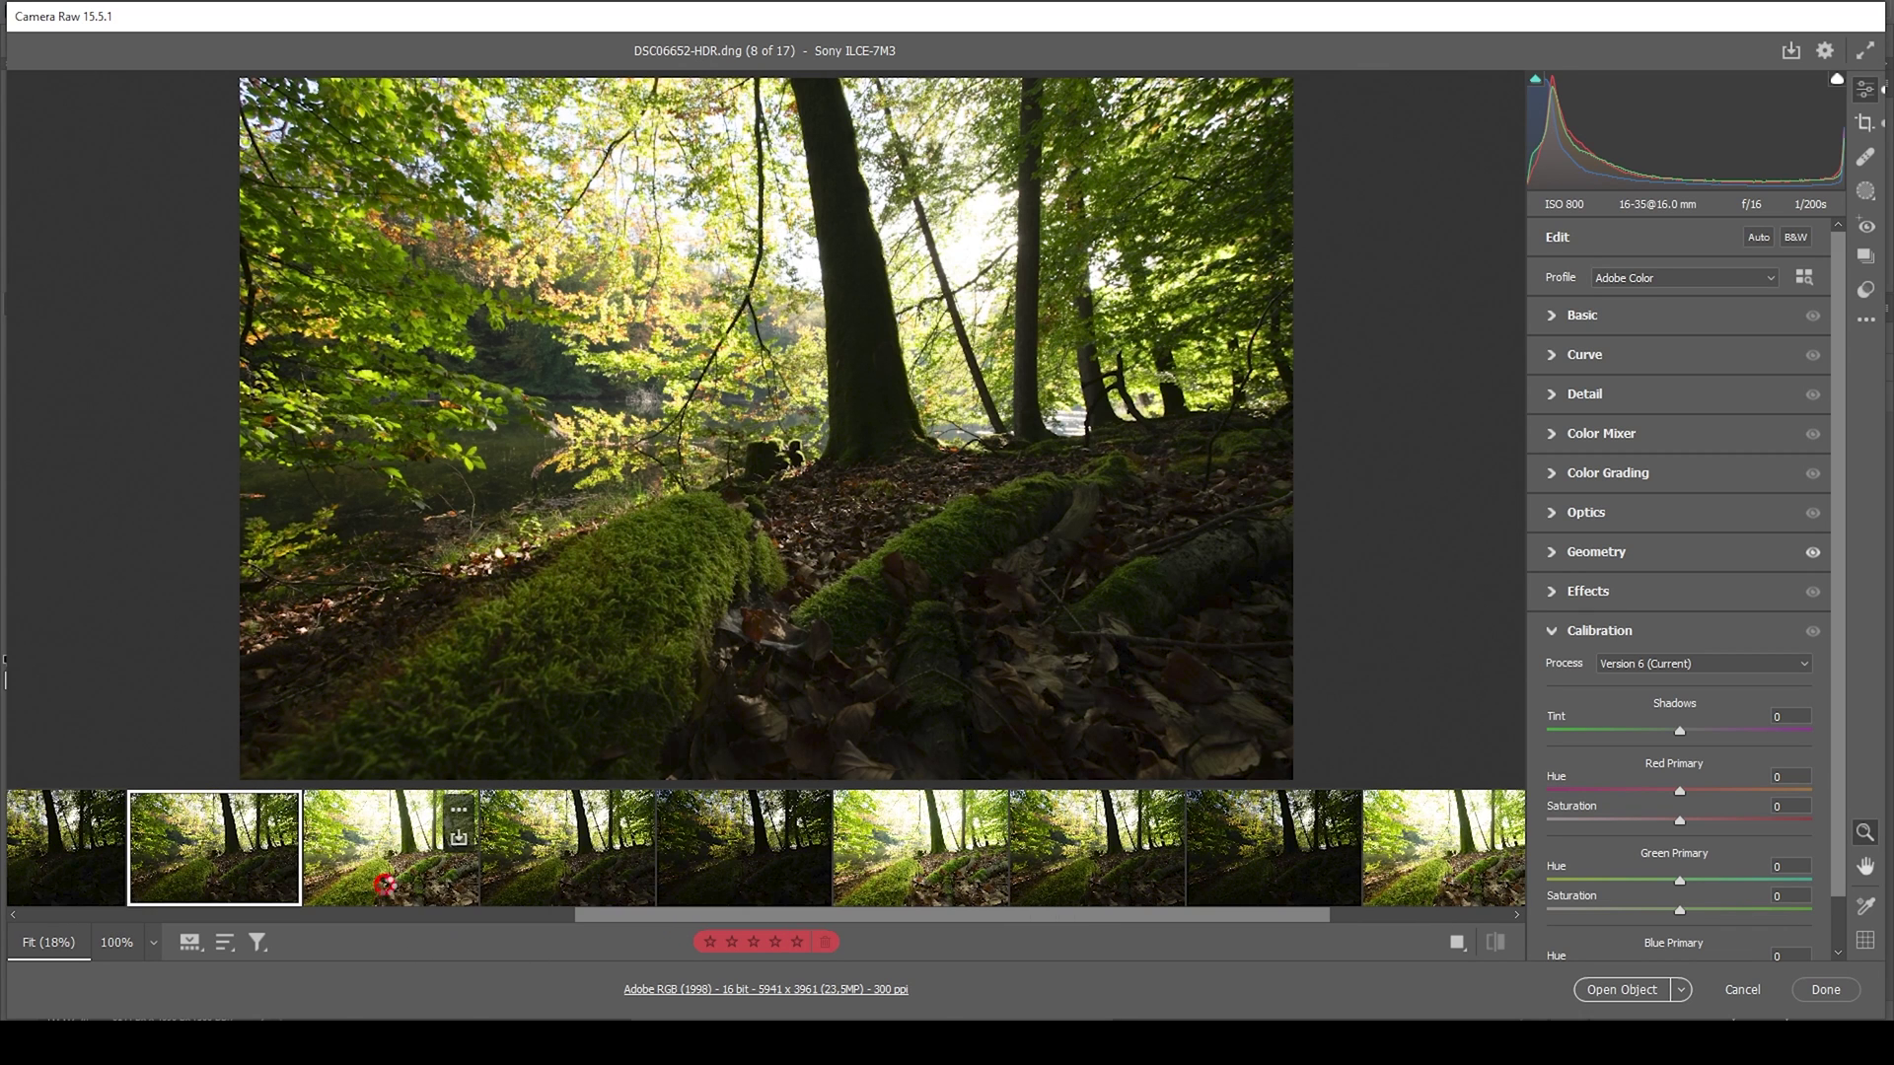
right_click(693, 854)
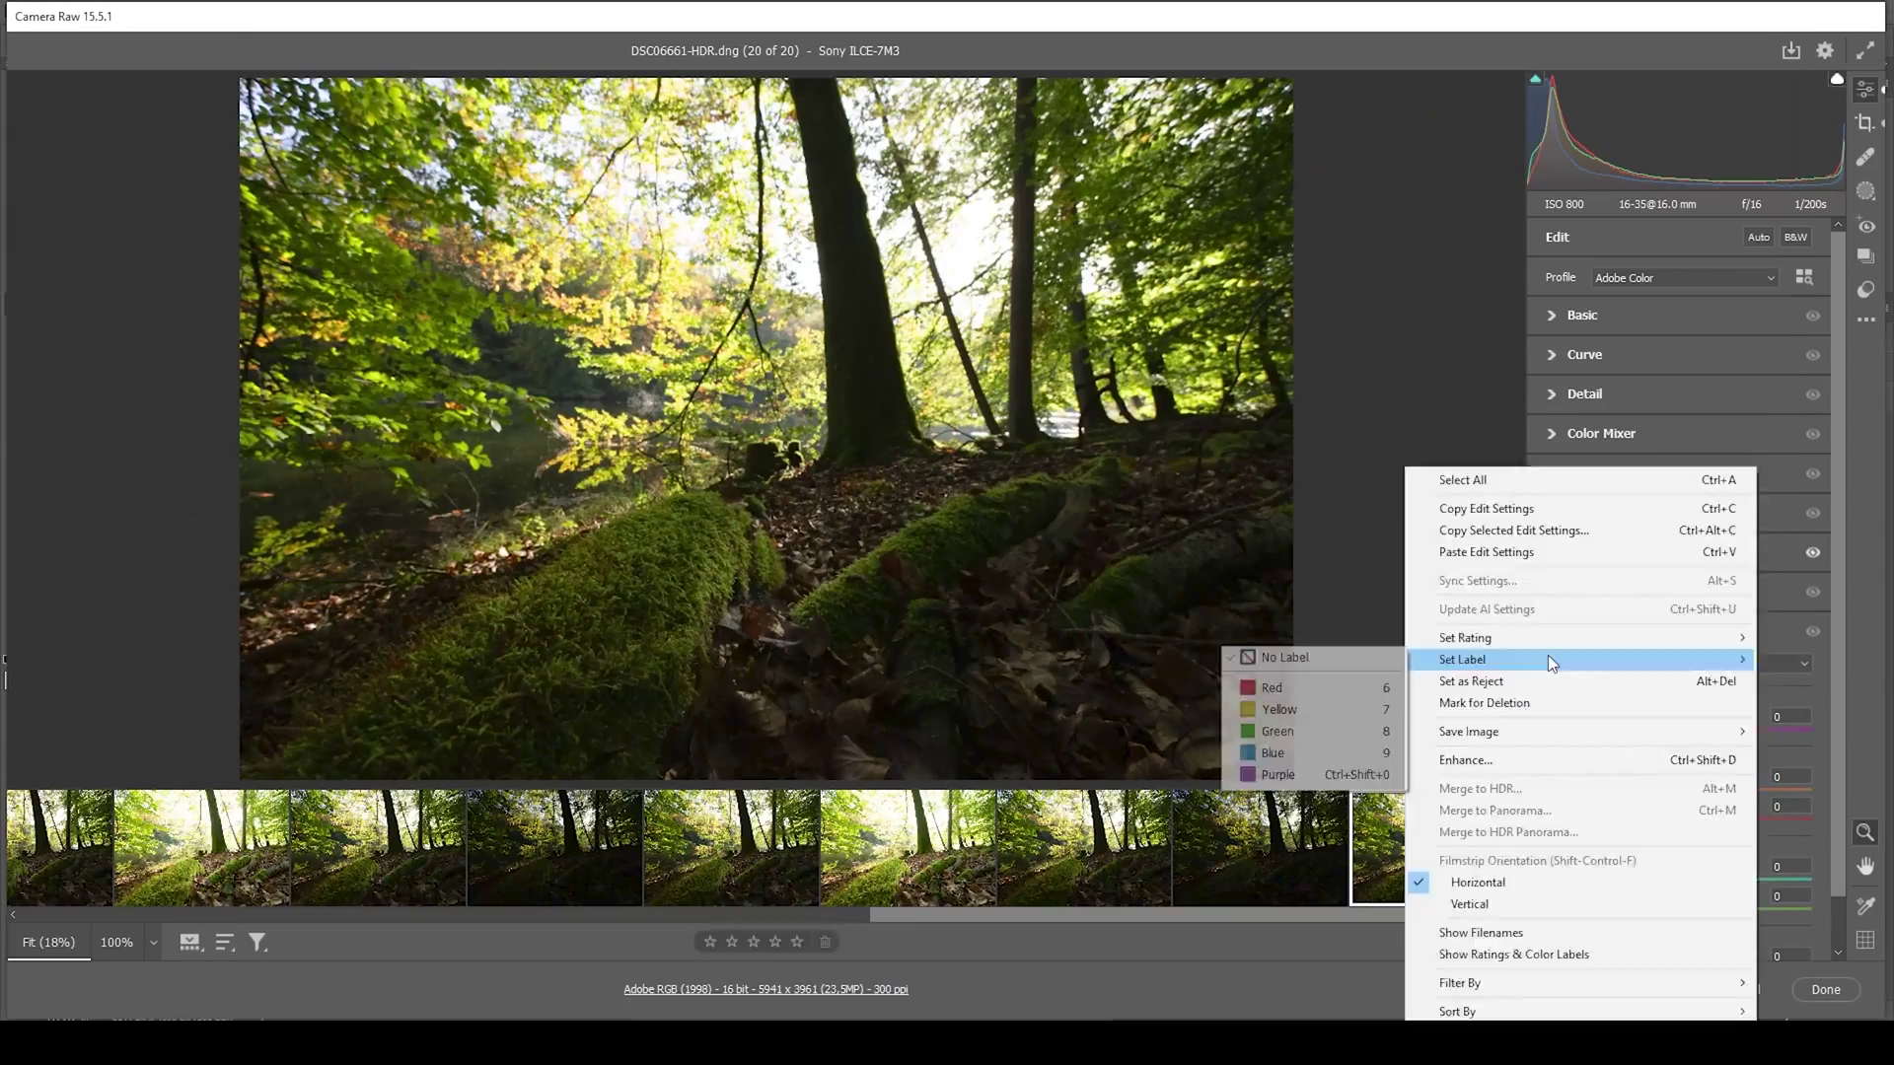
key("Escape")
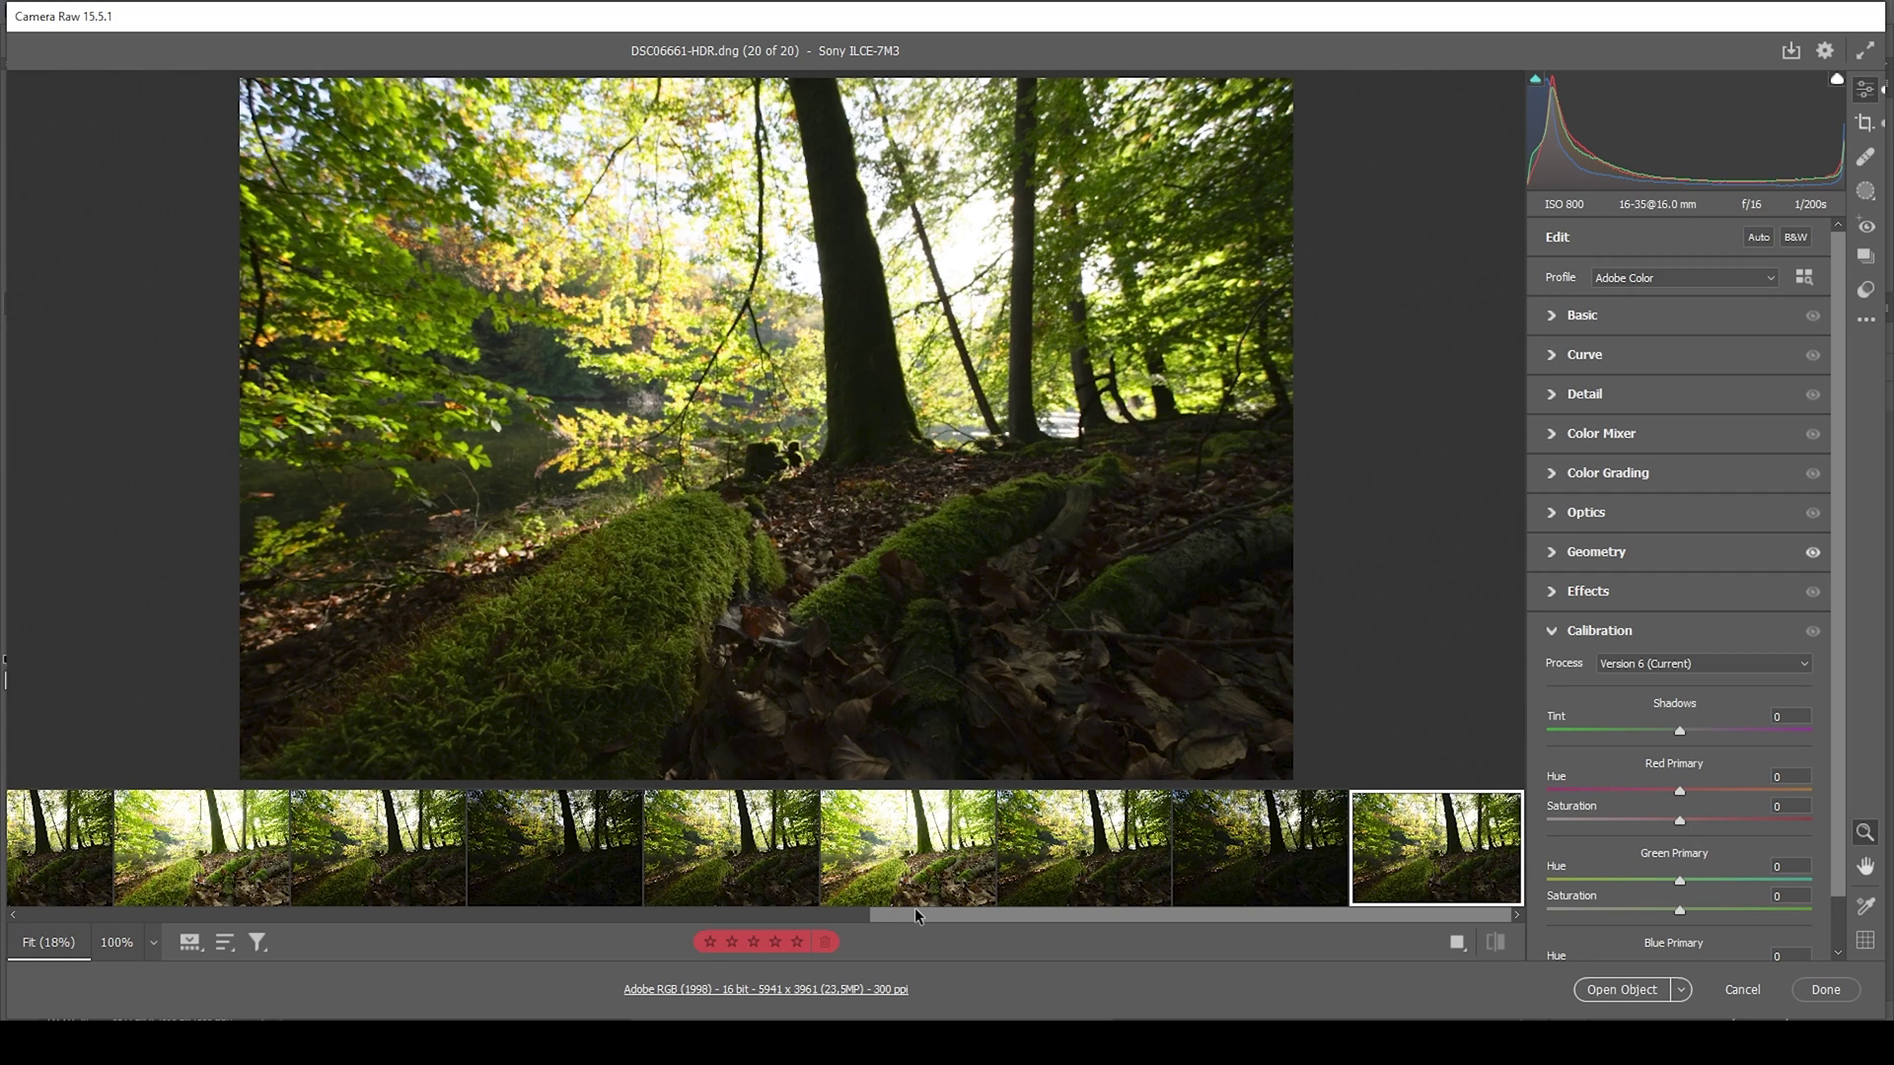
left_click(259, 949)
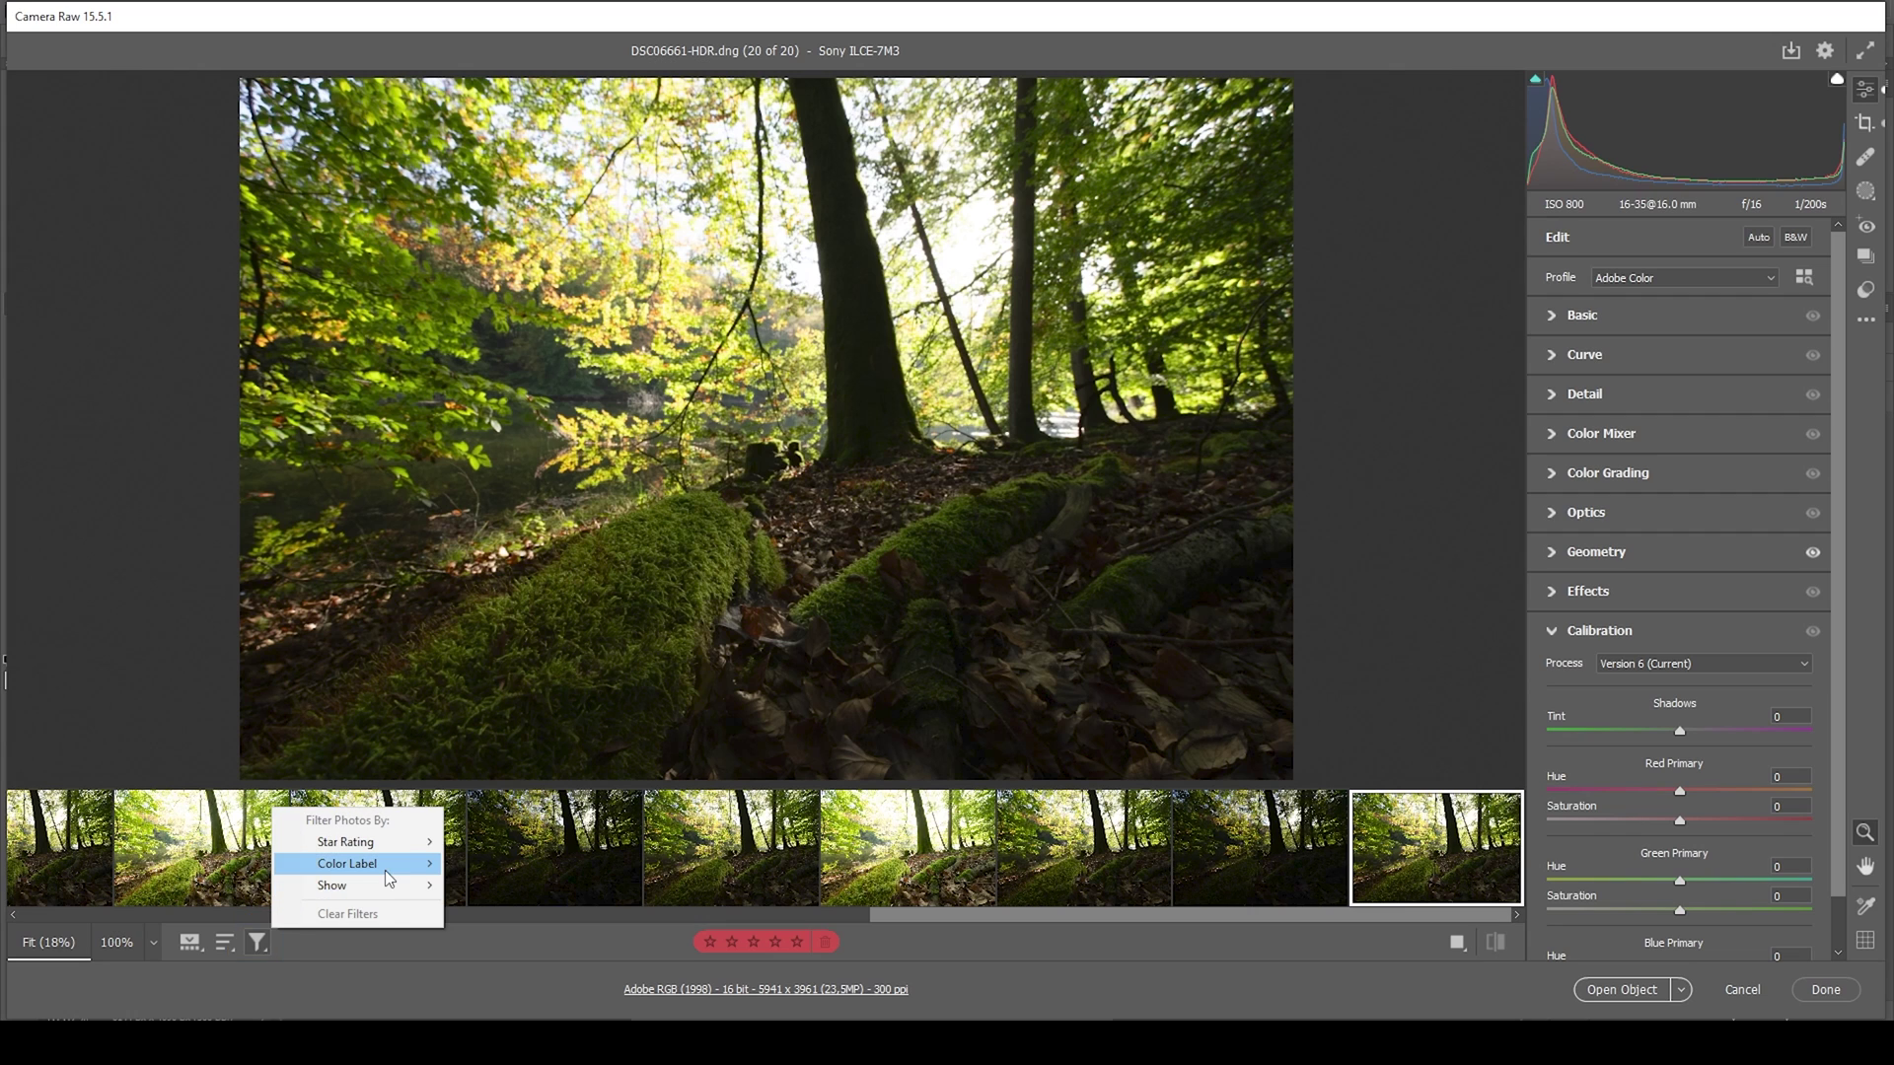
mouse_move(387, 876)
left_click(498, 892)
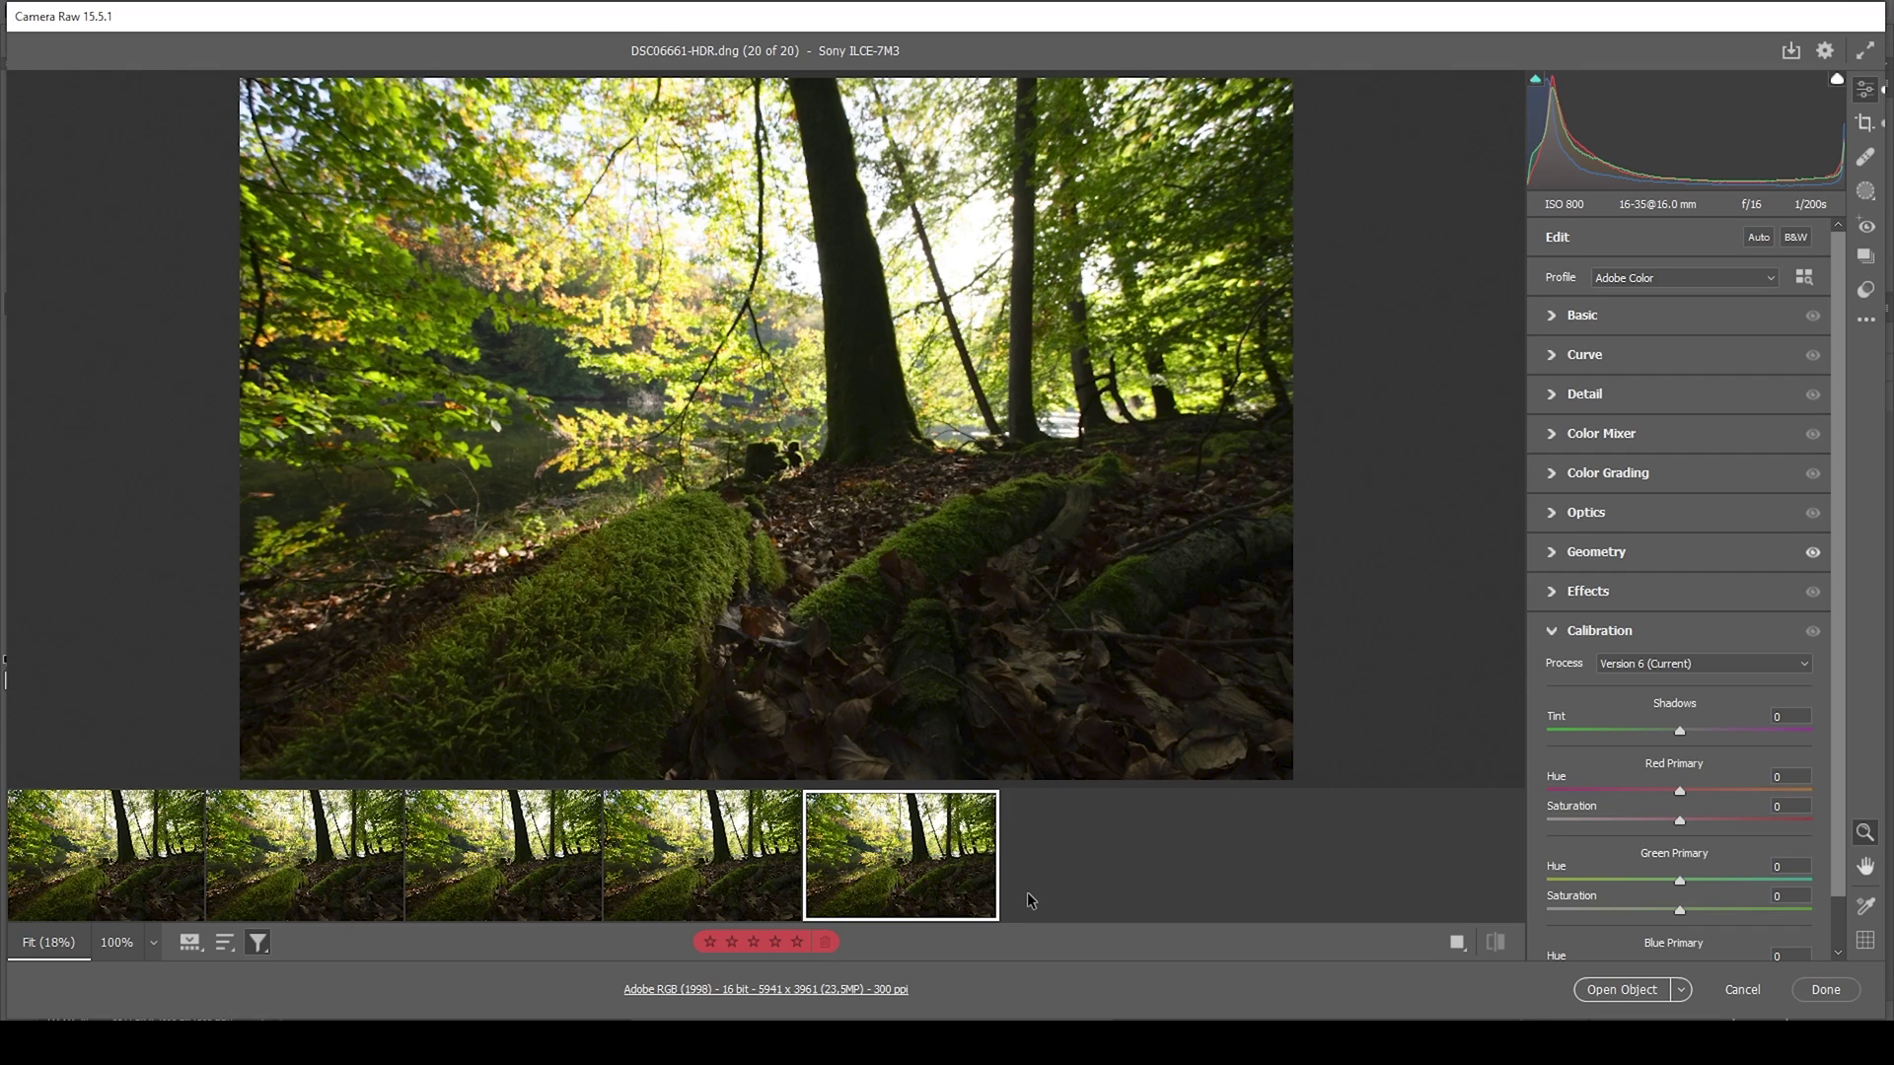
left_click(123, 869)
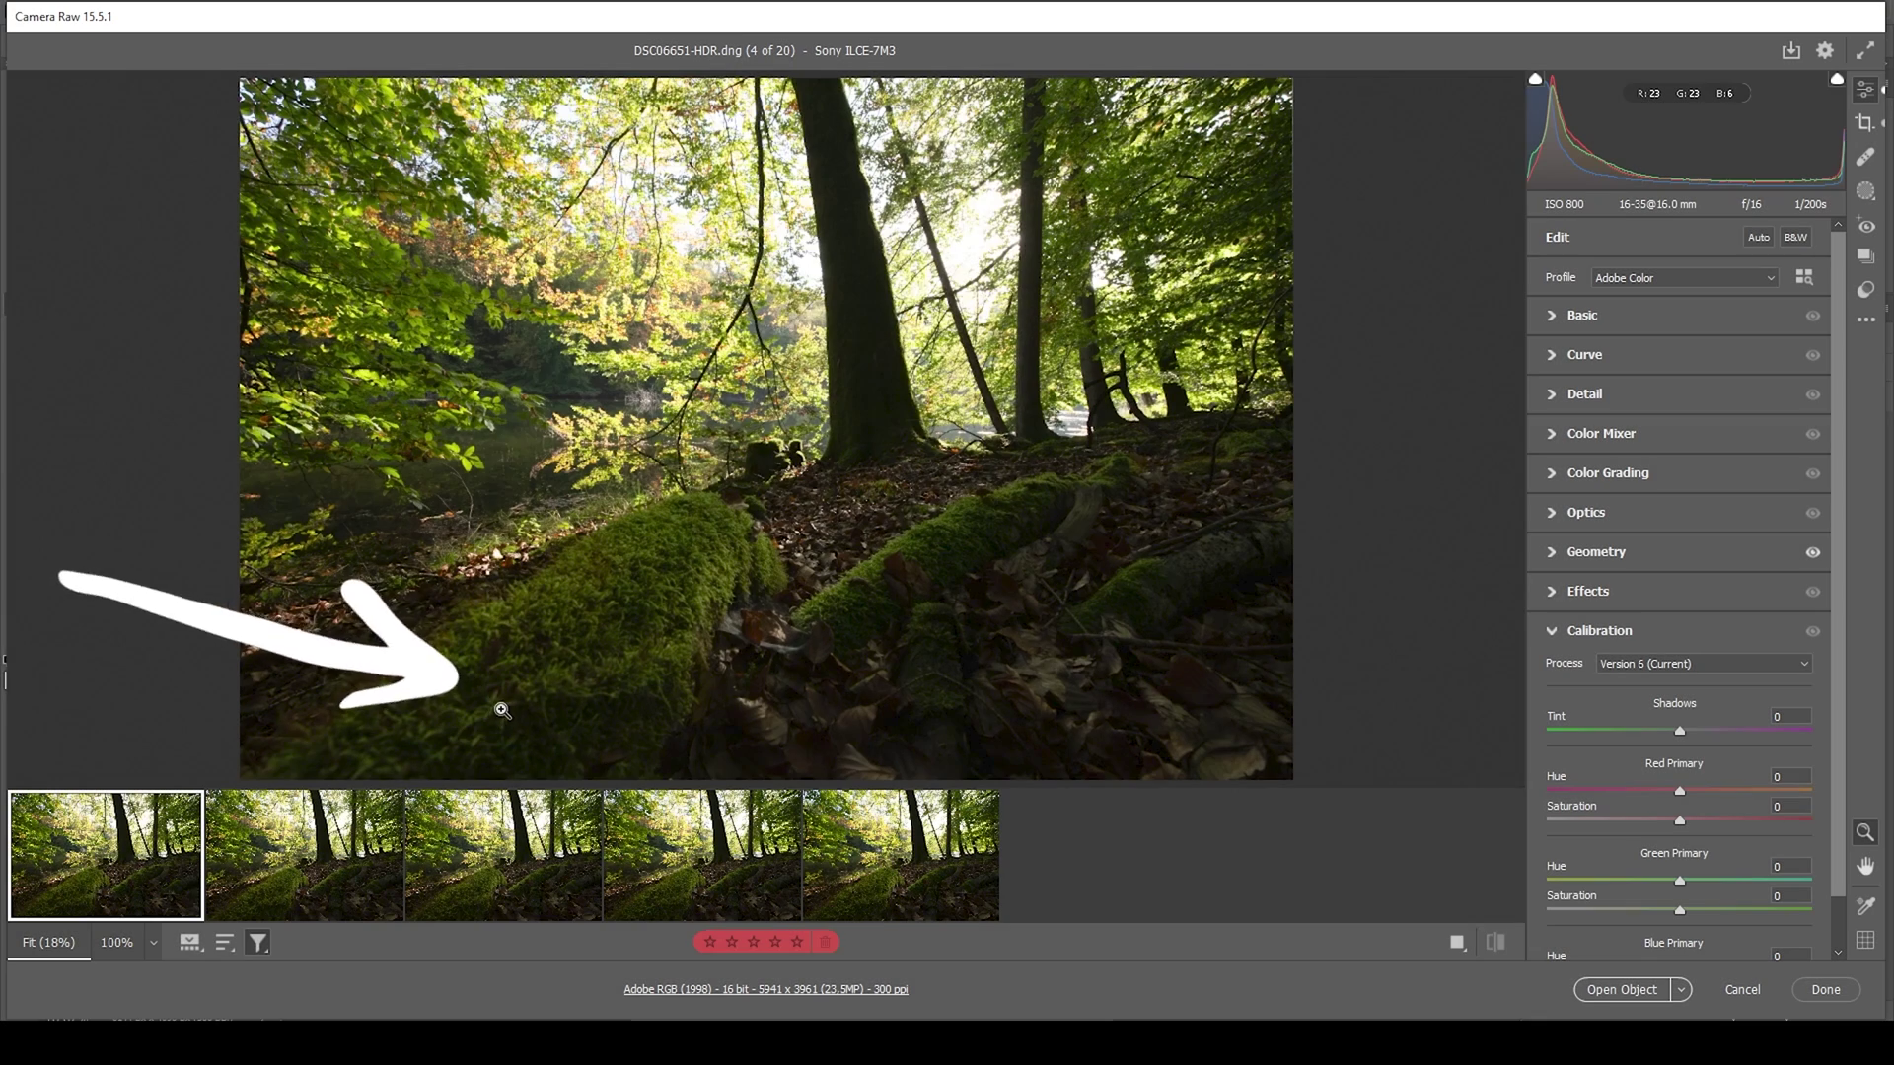
left_click(504, 706)
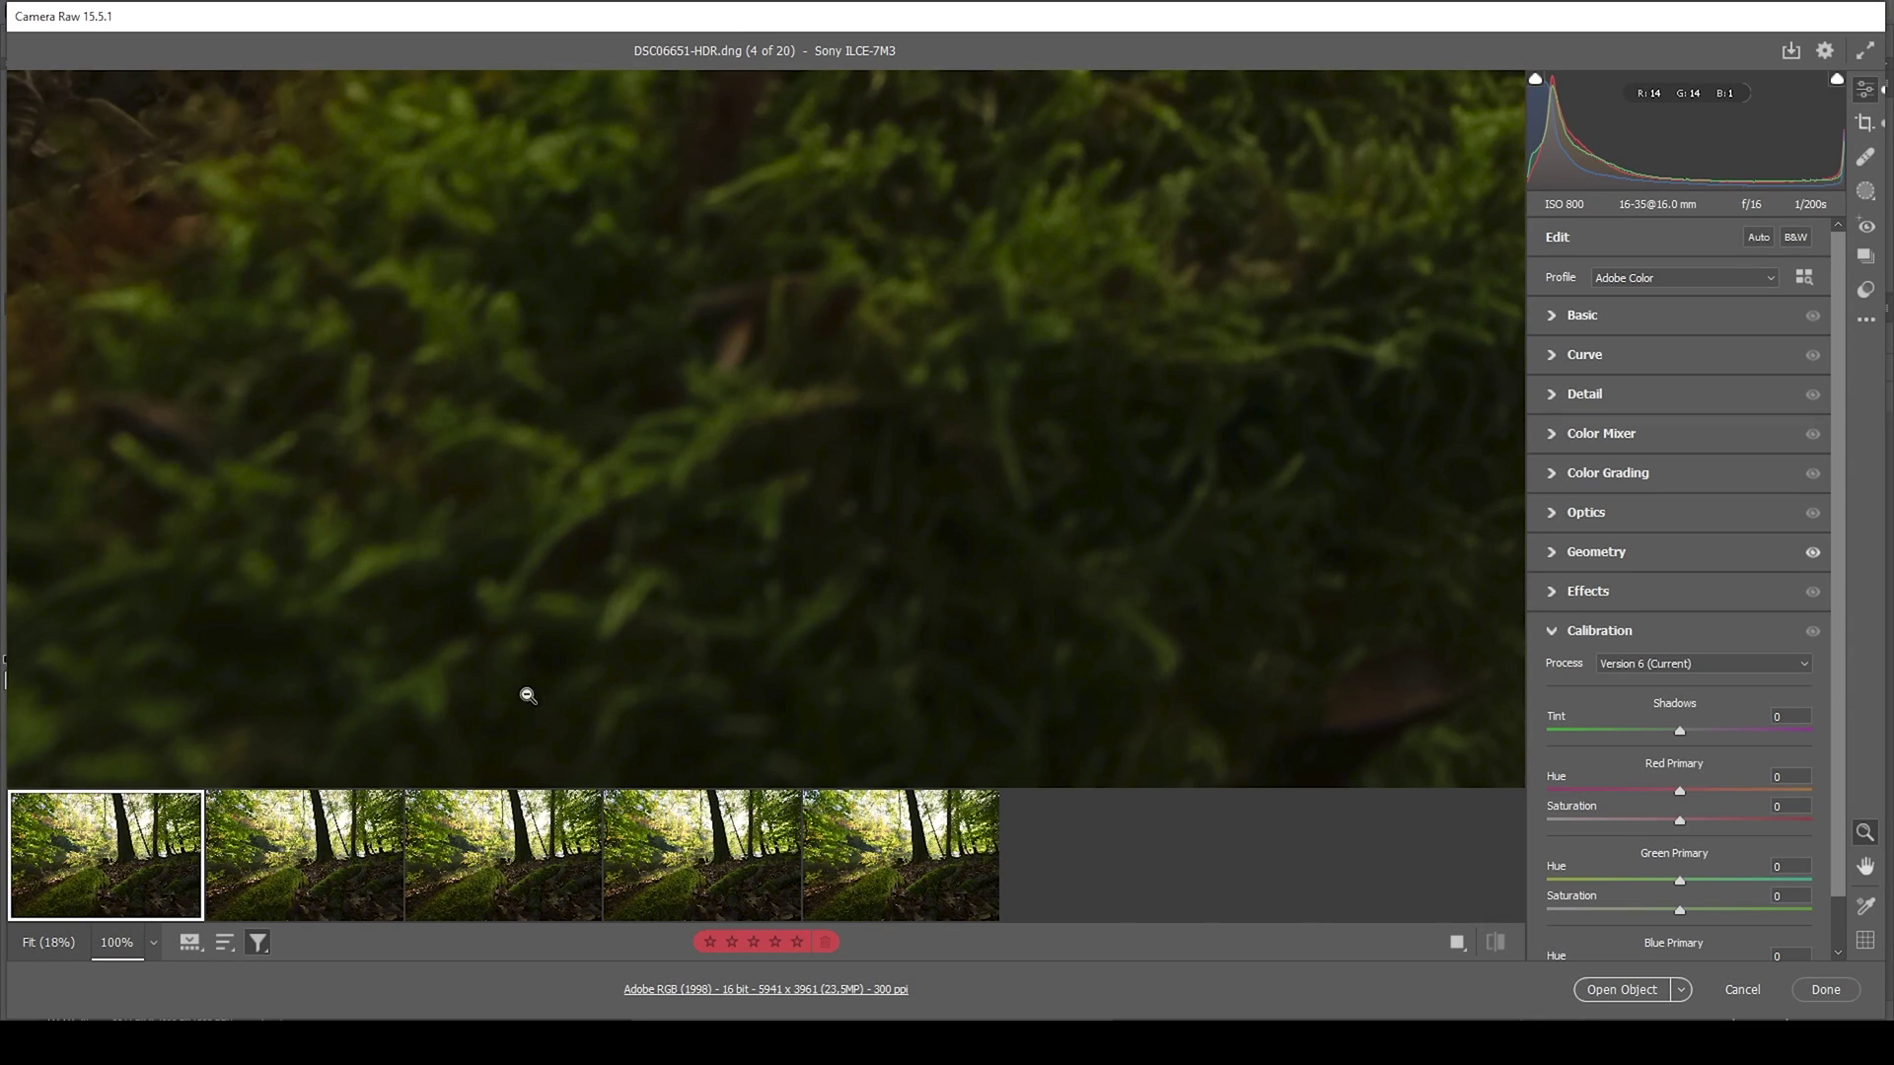
left_click(485, 471)
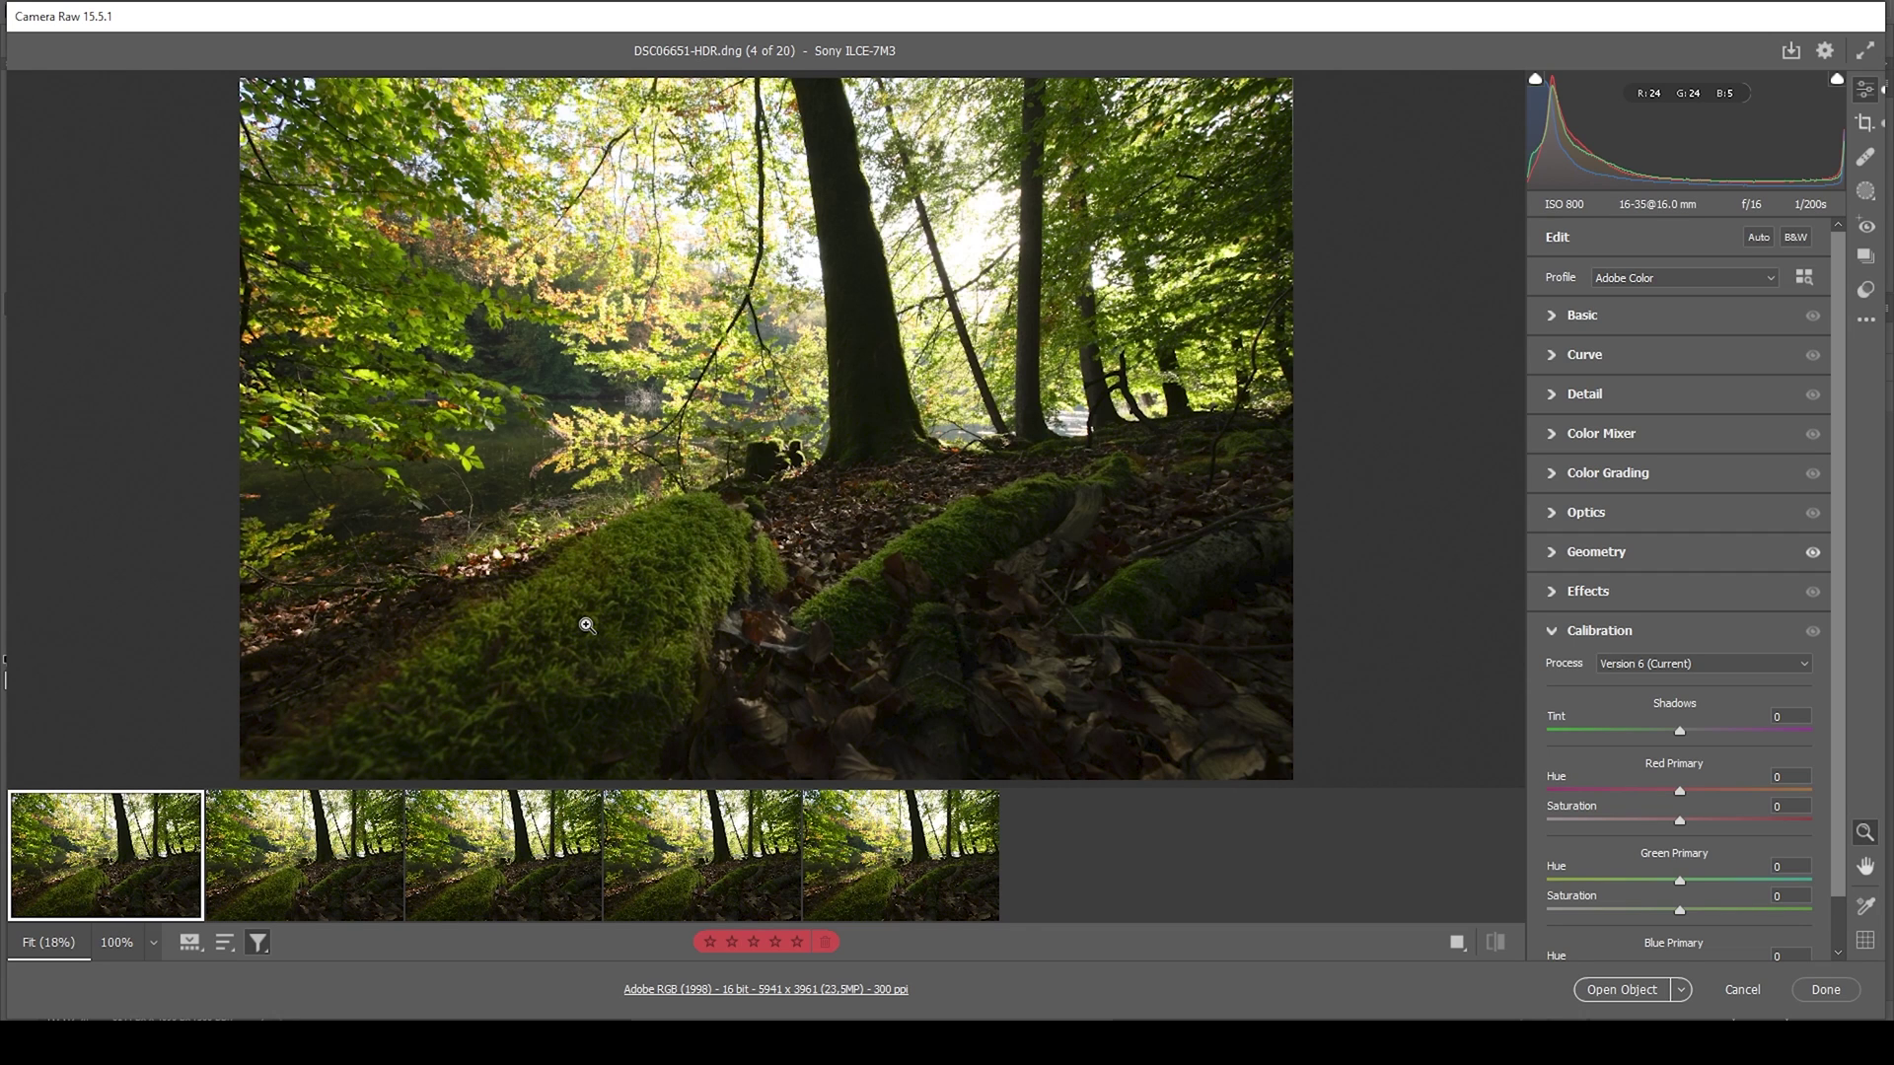
left_click(318, 883)
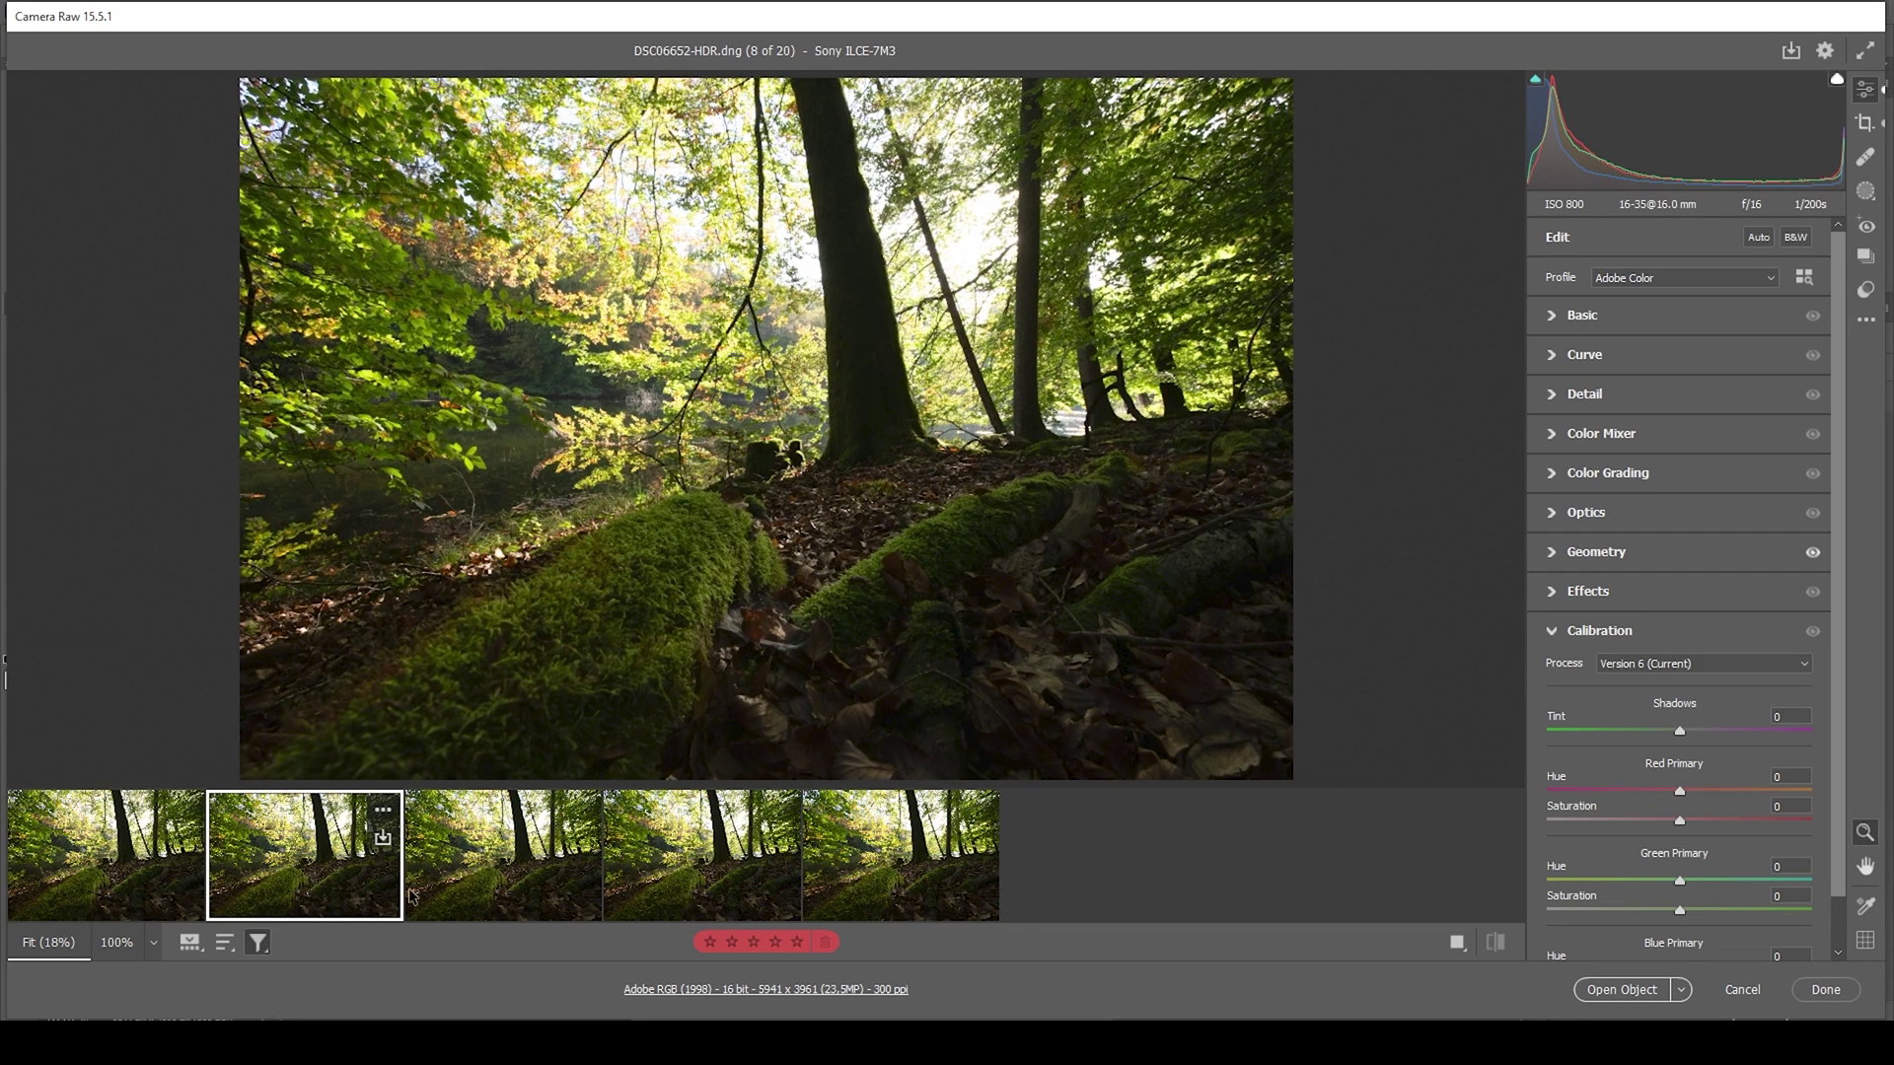
left_click(498, 897)
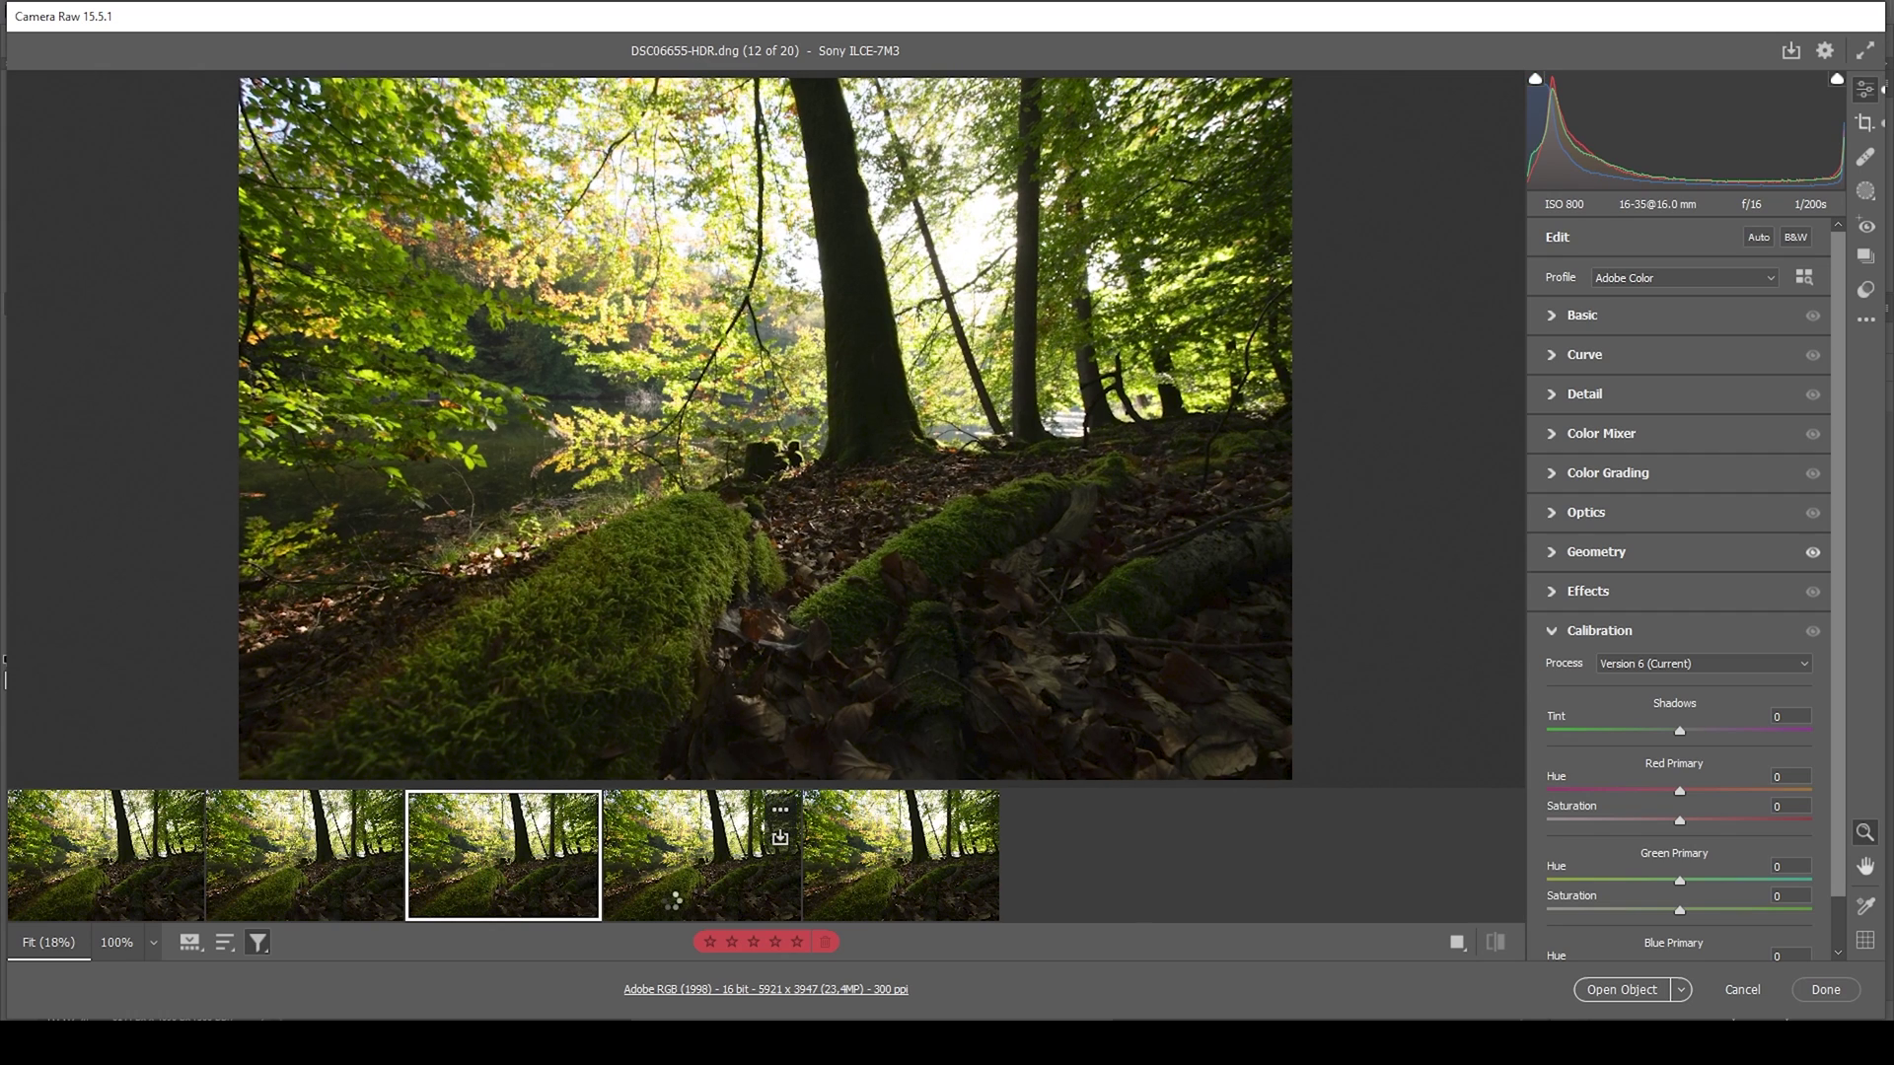
left_click(671, 903)
left_click(873, 915)
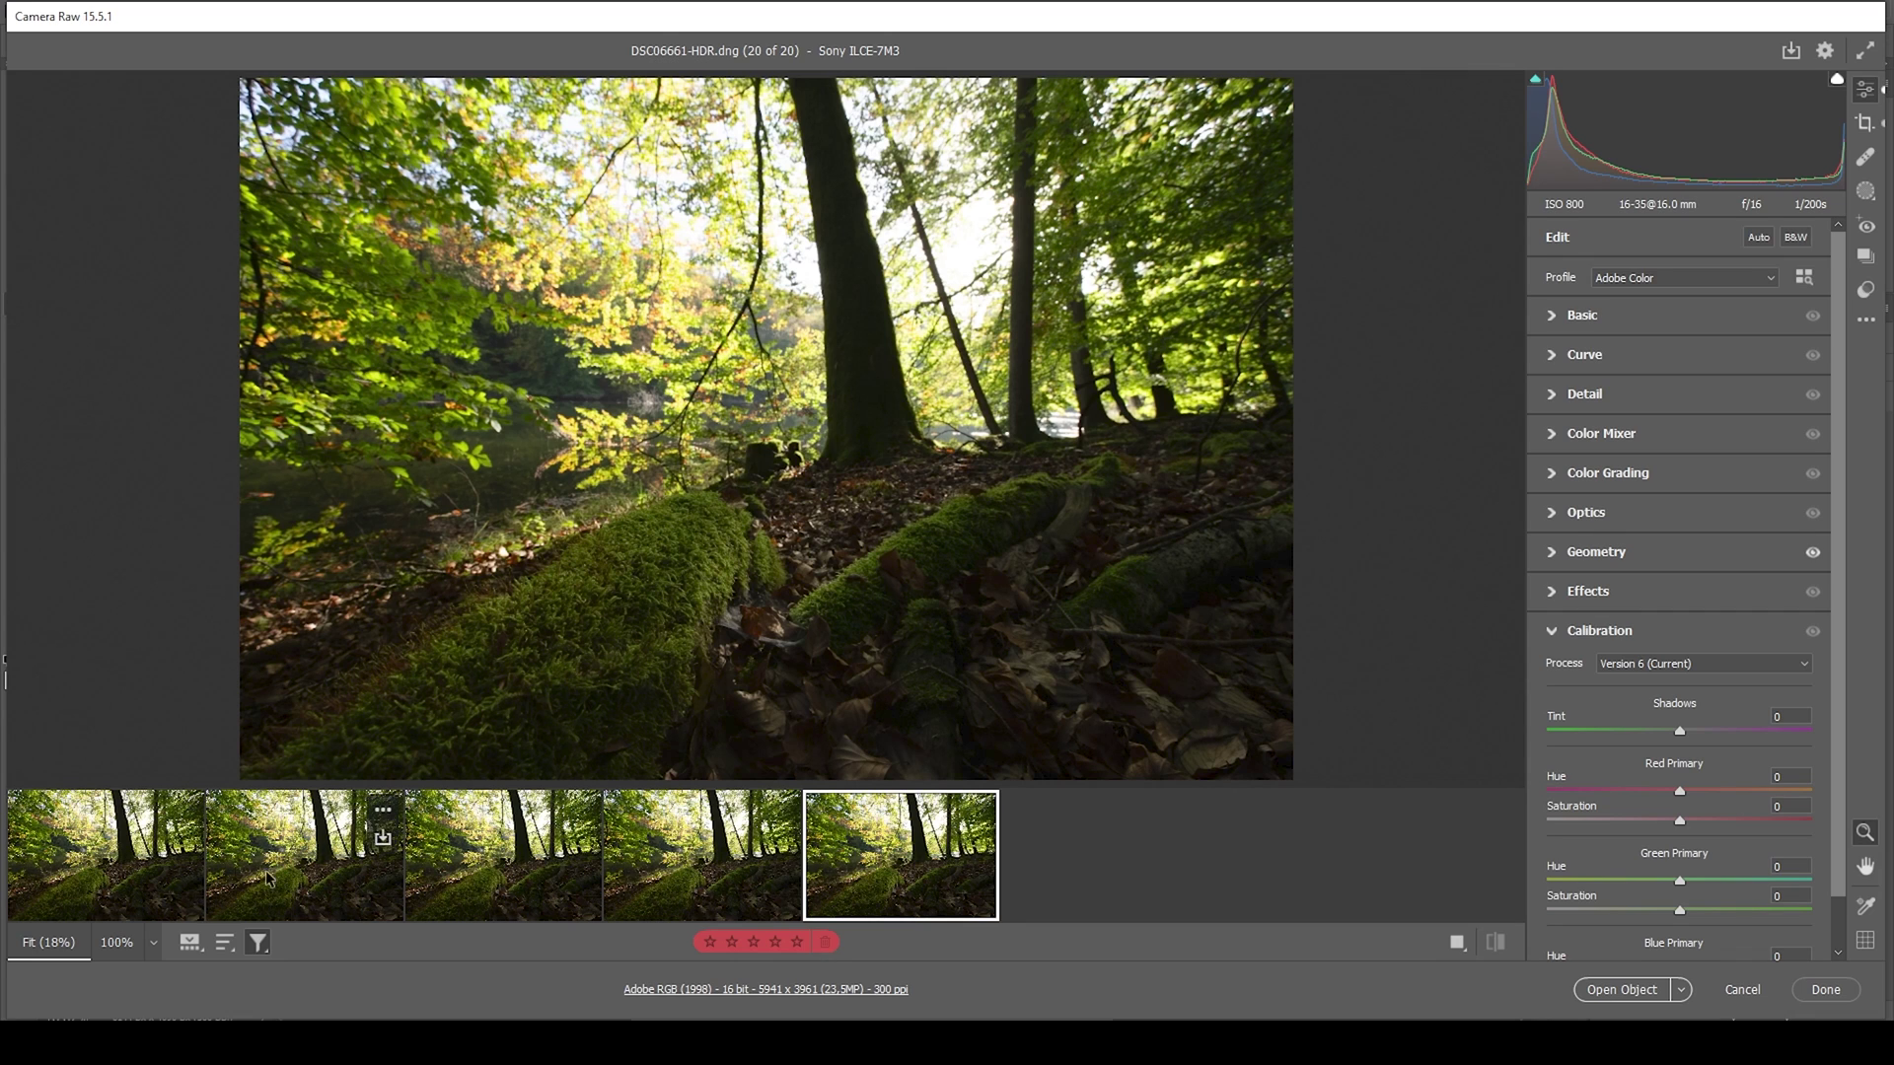
mouse_move(143, 885)
mouse_move(926, 914)
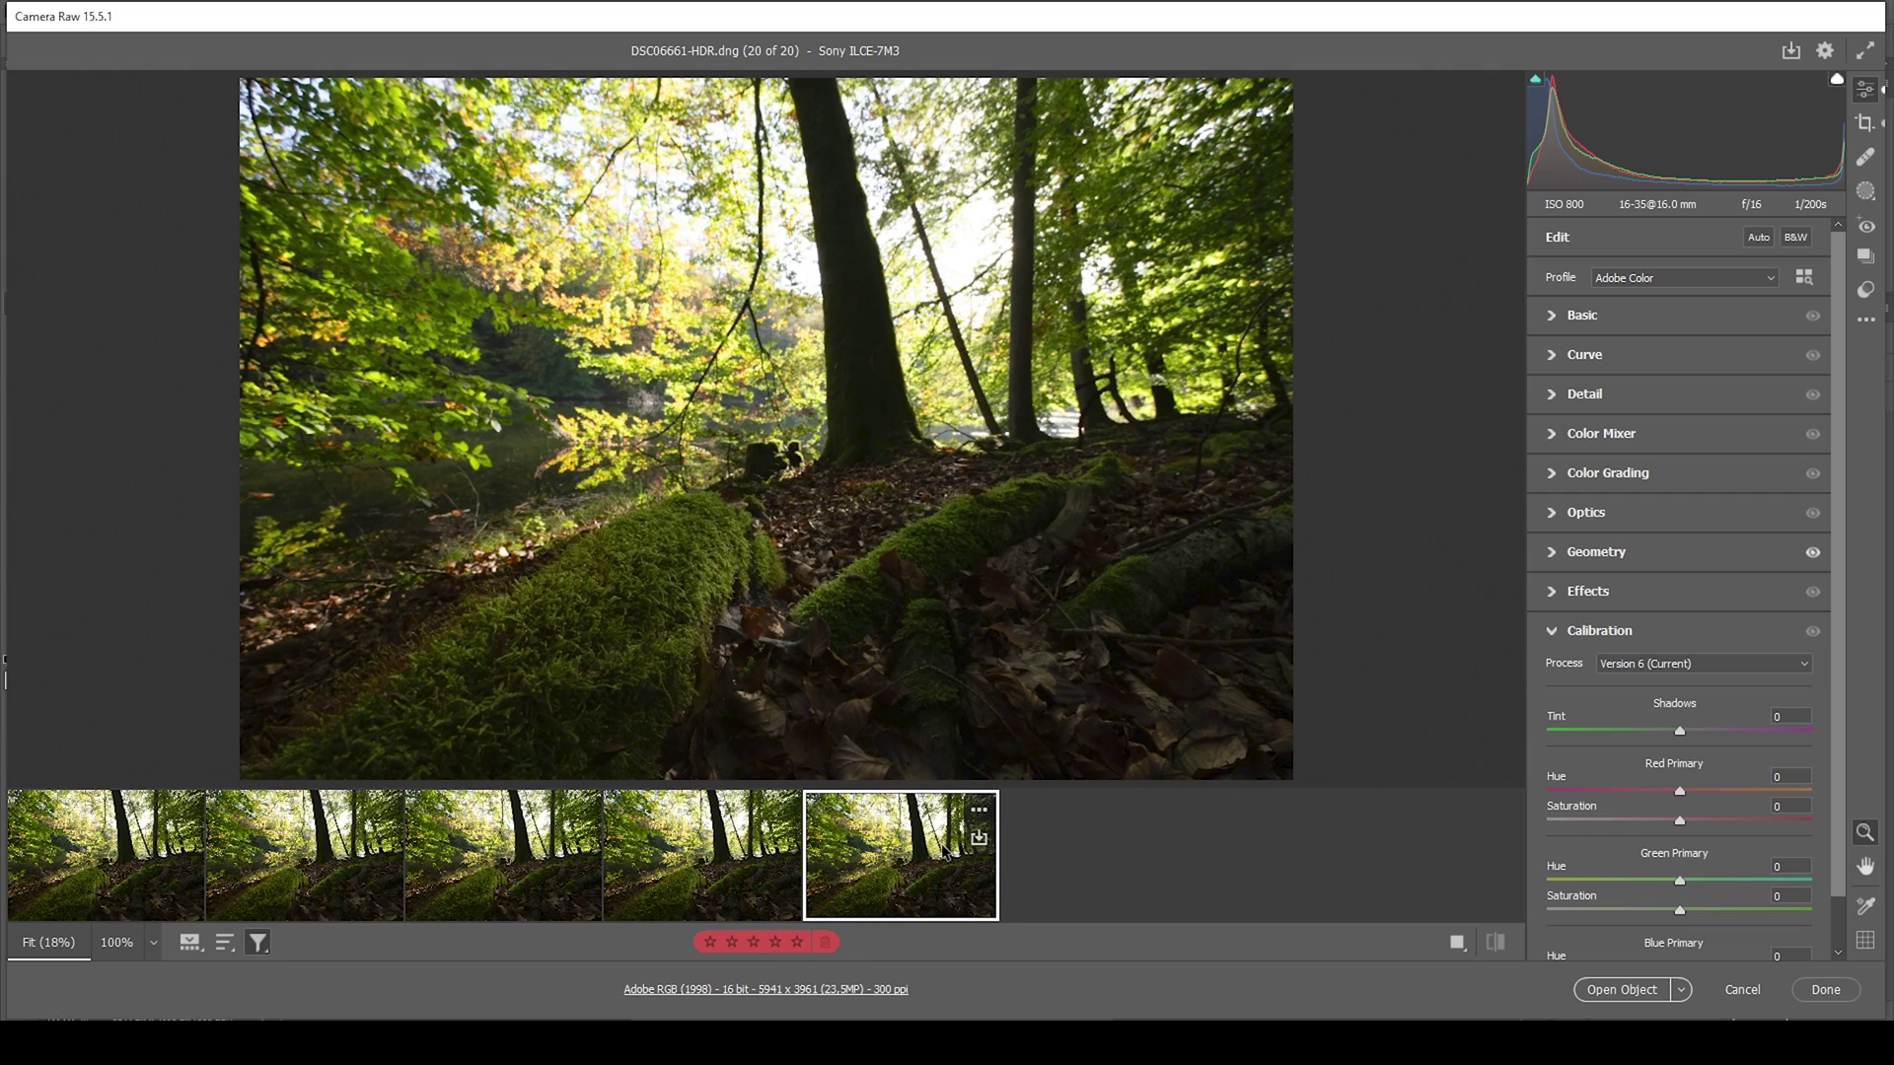
left_click(88, 888)
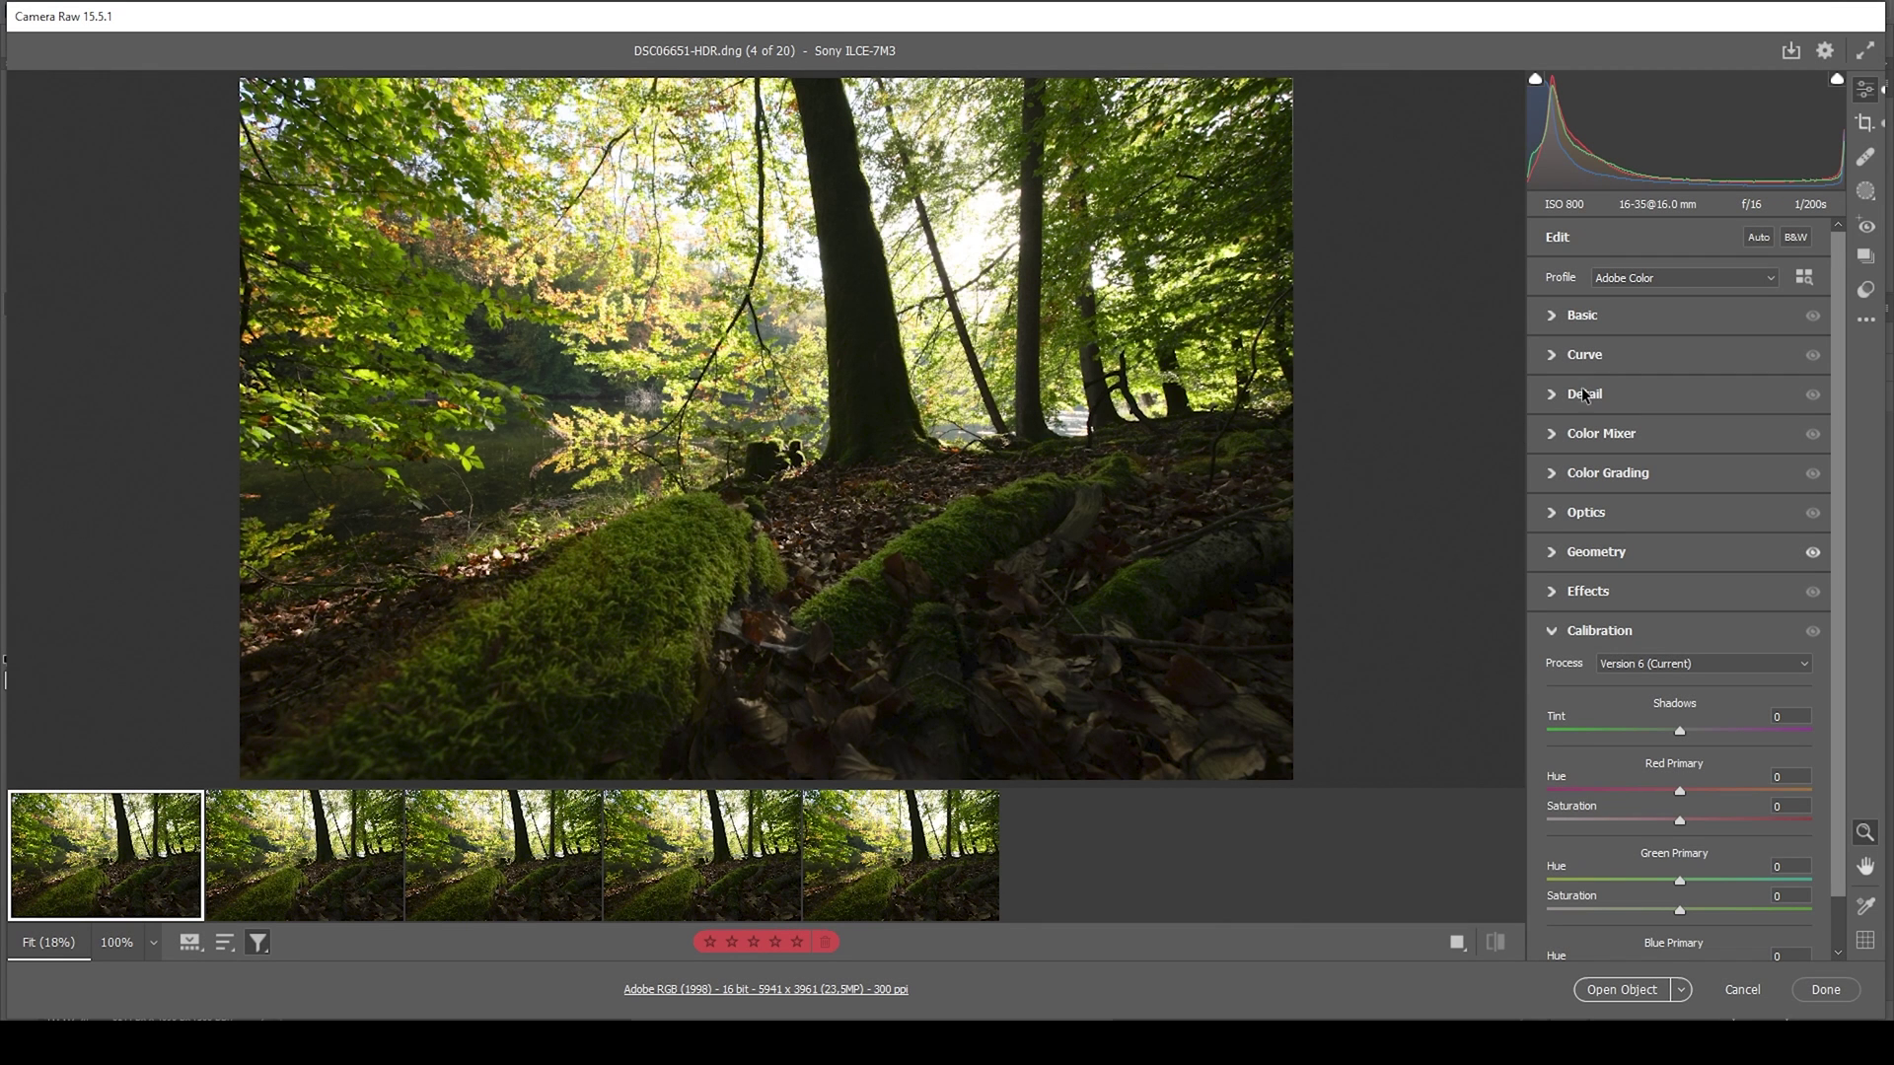
Apply the Adobe Landscape profile, set Temperature to 5300 and shift the tint toward magenta.
left_click(1671, 284)
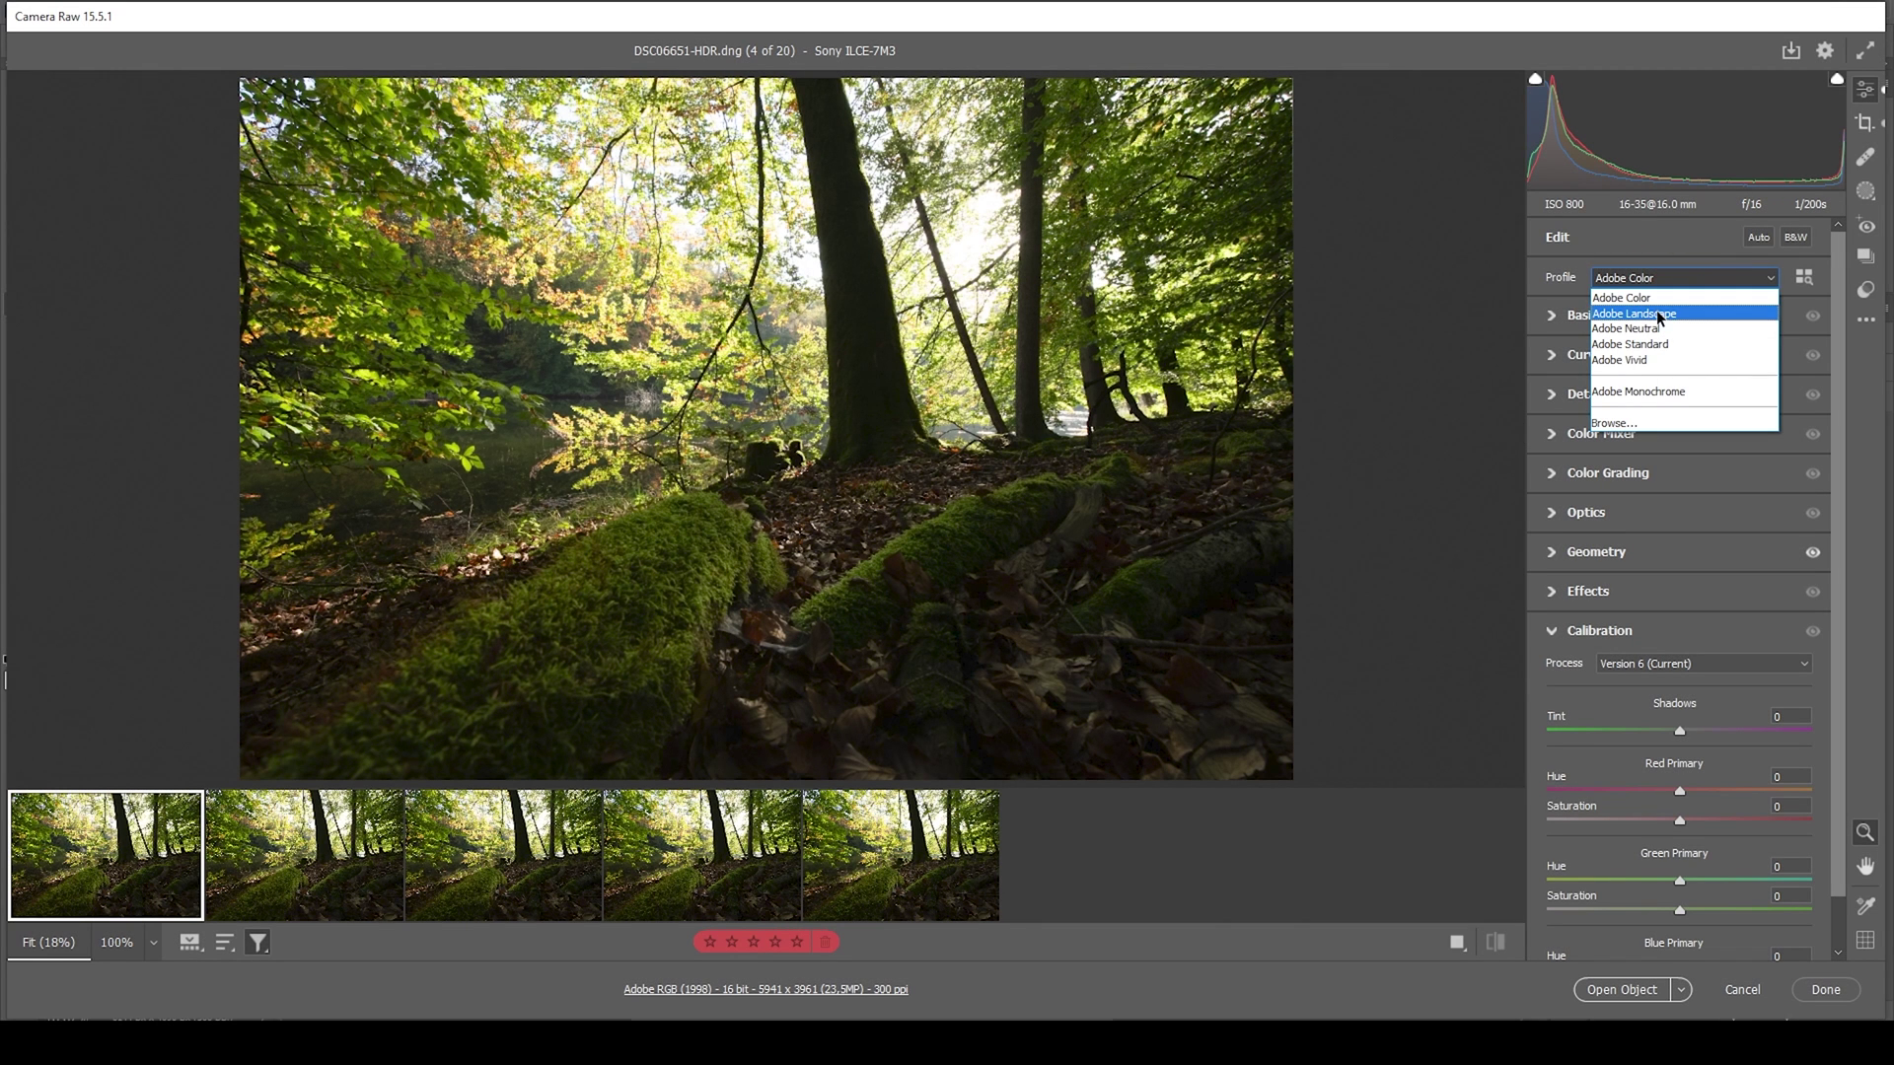
left_click(1656, 312)
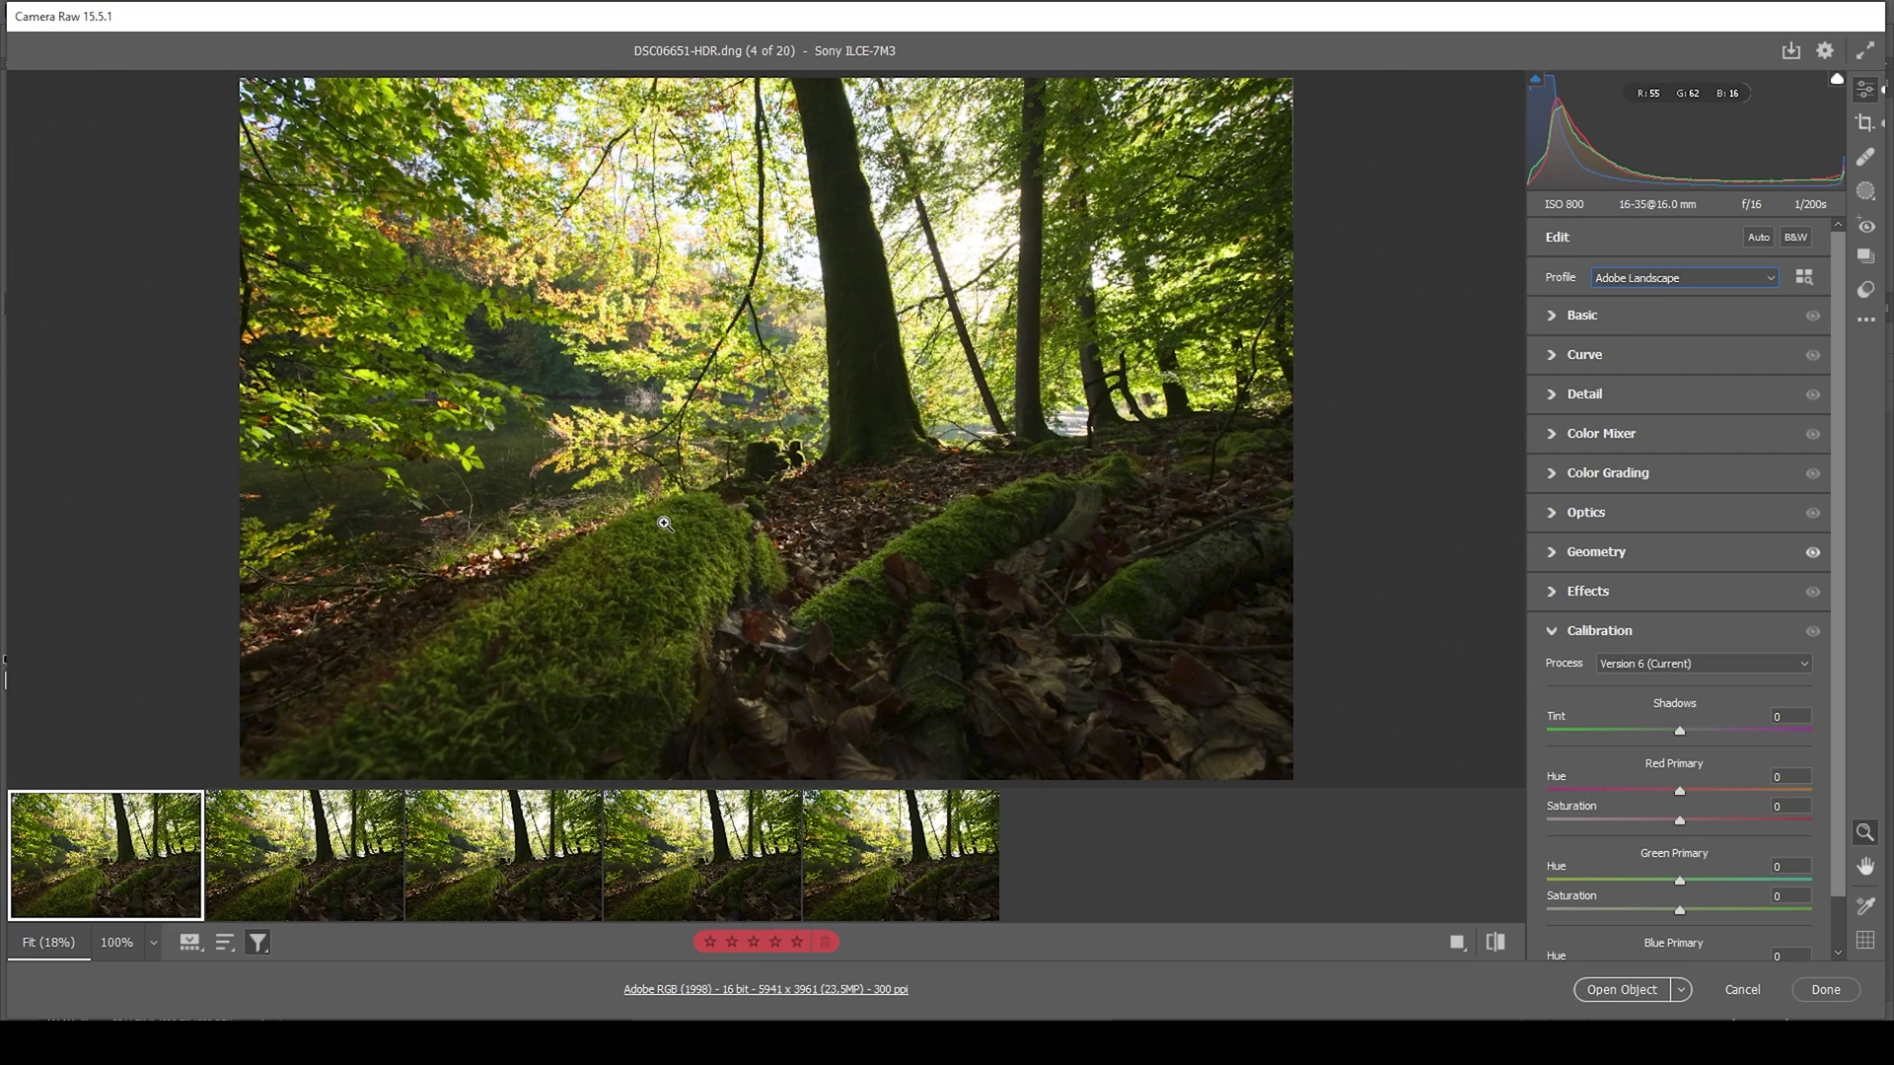
left_click(1555, 318)
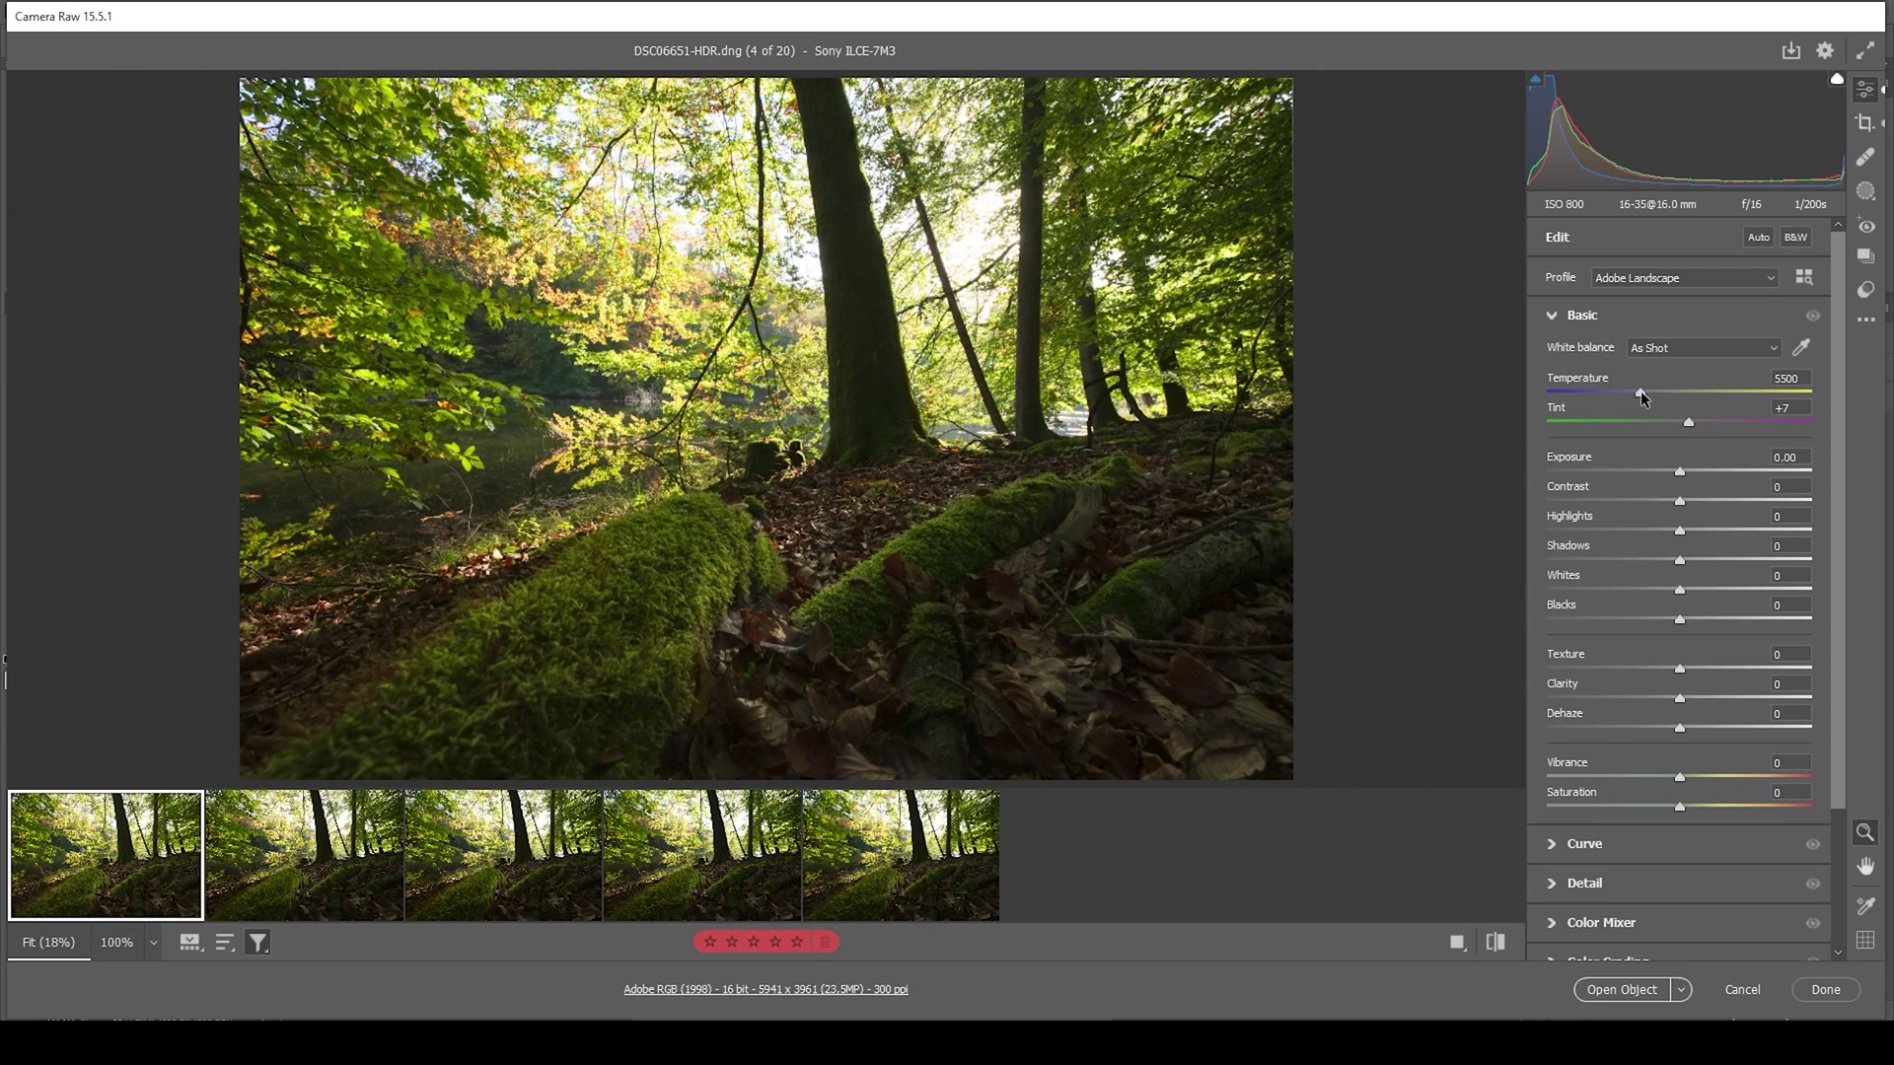
left_click_drag(1641, 391, 1637, 392)
left_click_drag(1637, 397, 1634, 397)
left_click_drag(1689, 422, 1719, 422)
Set Highlights -67, Shadows +25, Blacks +50, tweak Texture and Clarity, and Vibrance +18.
left_click_drag(1680, 533, 1713, 560)
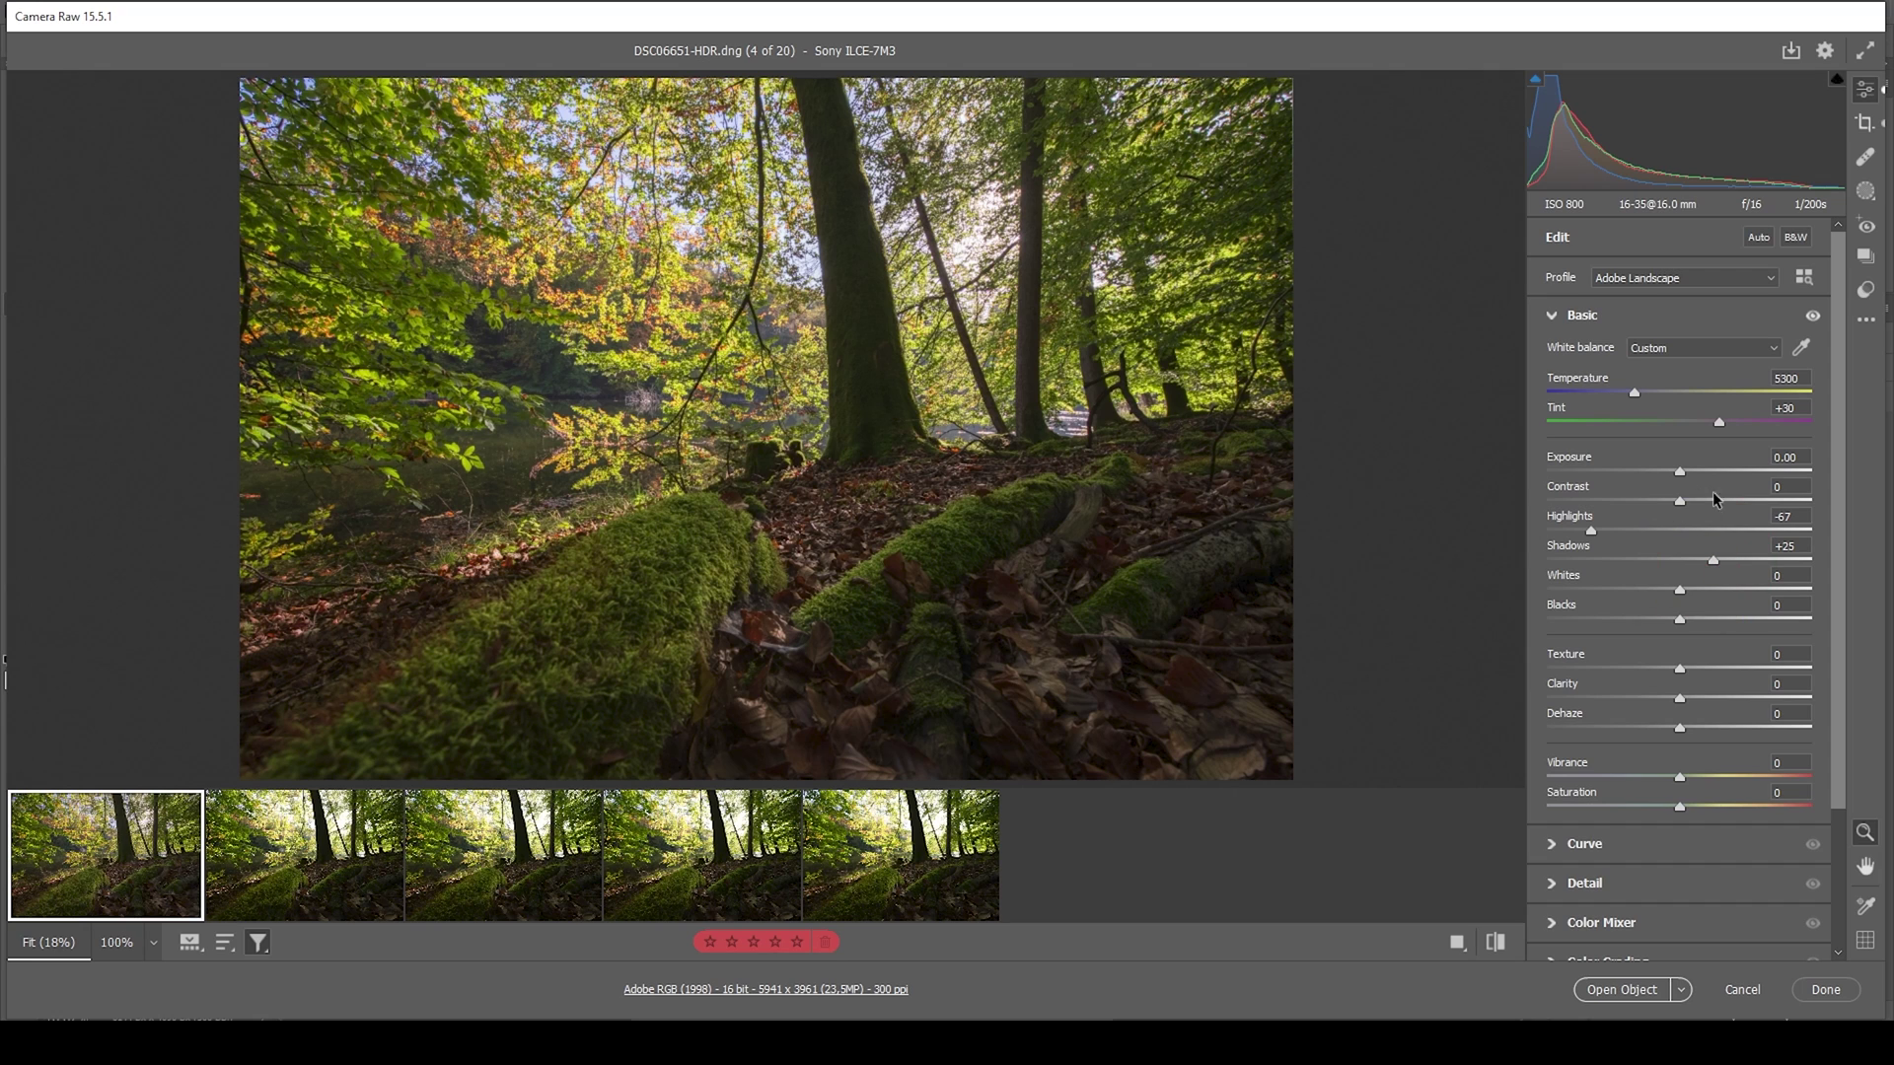
left_click_drag(1680, 619, 1739, 623)
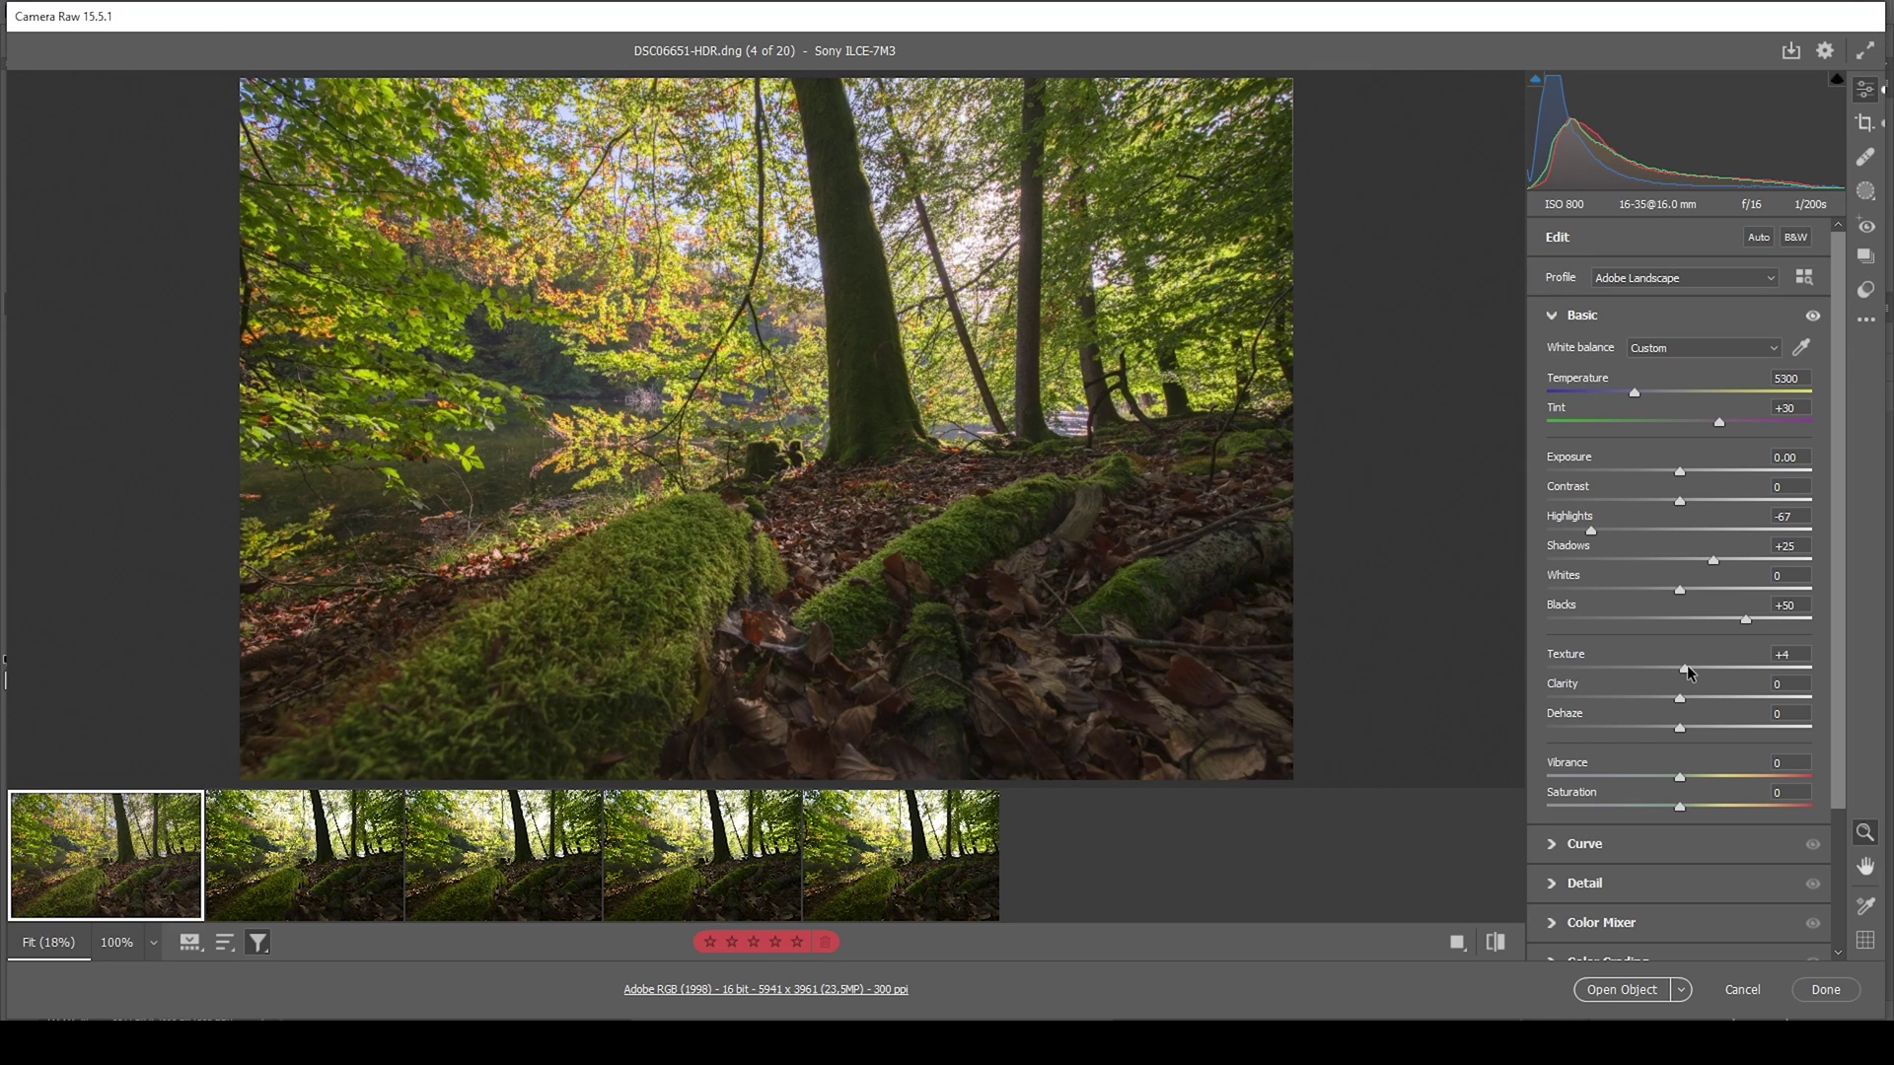
left_click_drag(1682, 669, 1694, 670)
left_click_drag(1681, 702, 1668, 702)
mouse_move(1681, 777)
left_mouse_down()
mouse_move(1704, 779)
mouse_move(1685, 808)
left_mouse_up()
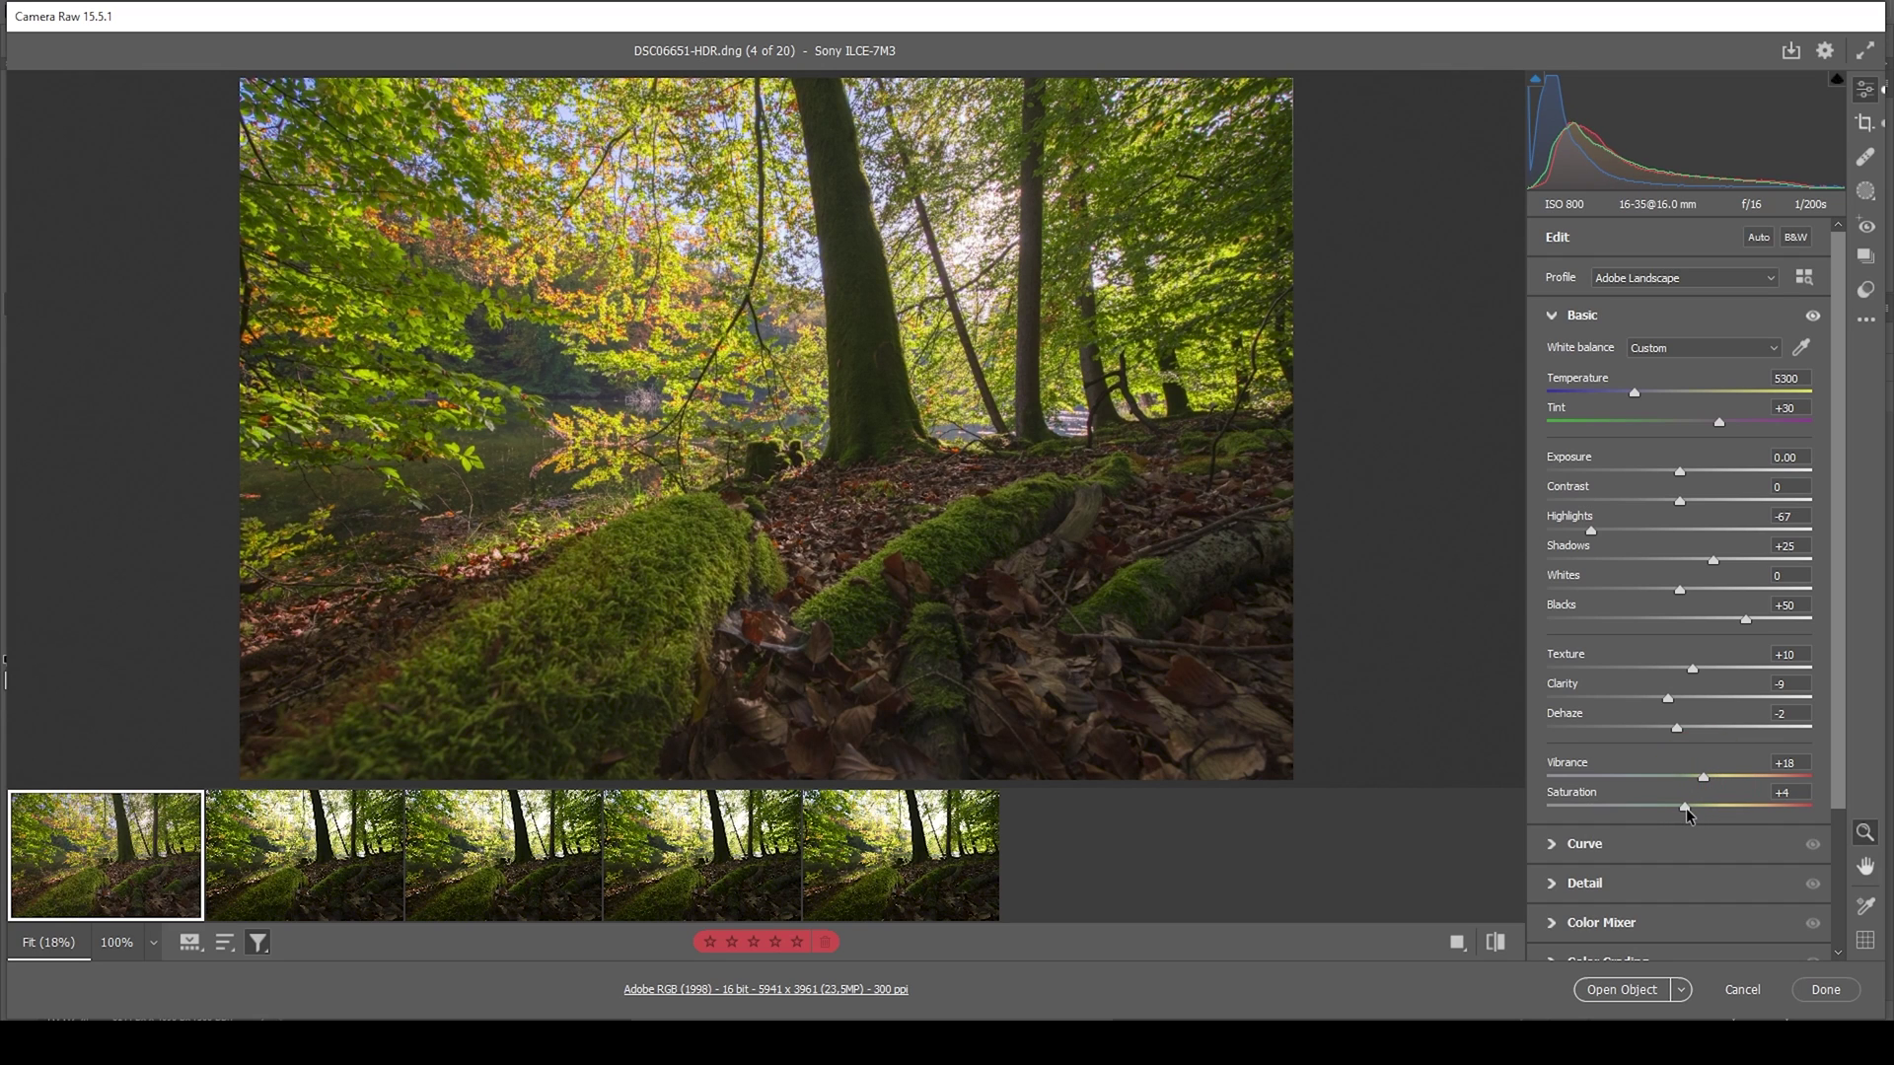
left_click(1497, 947)
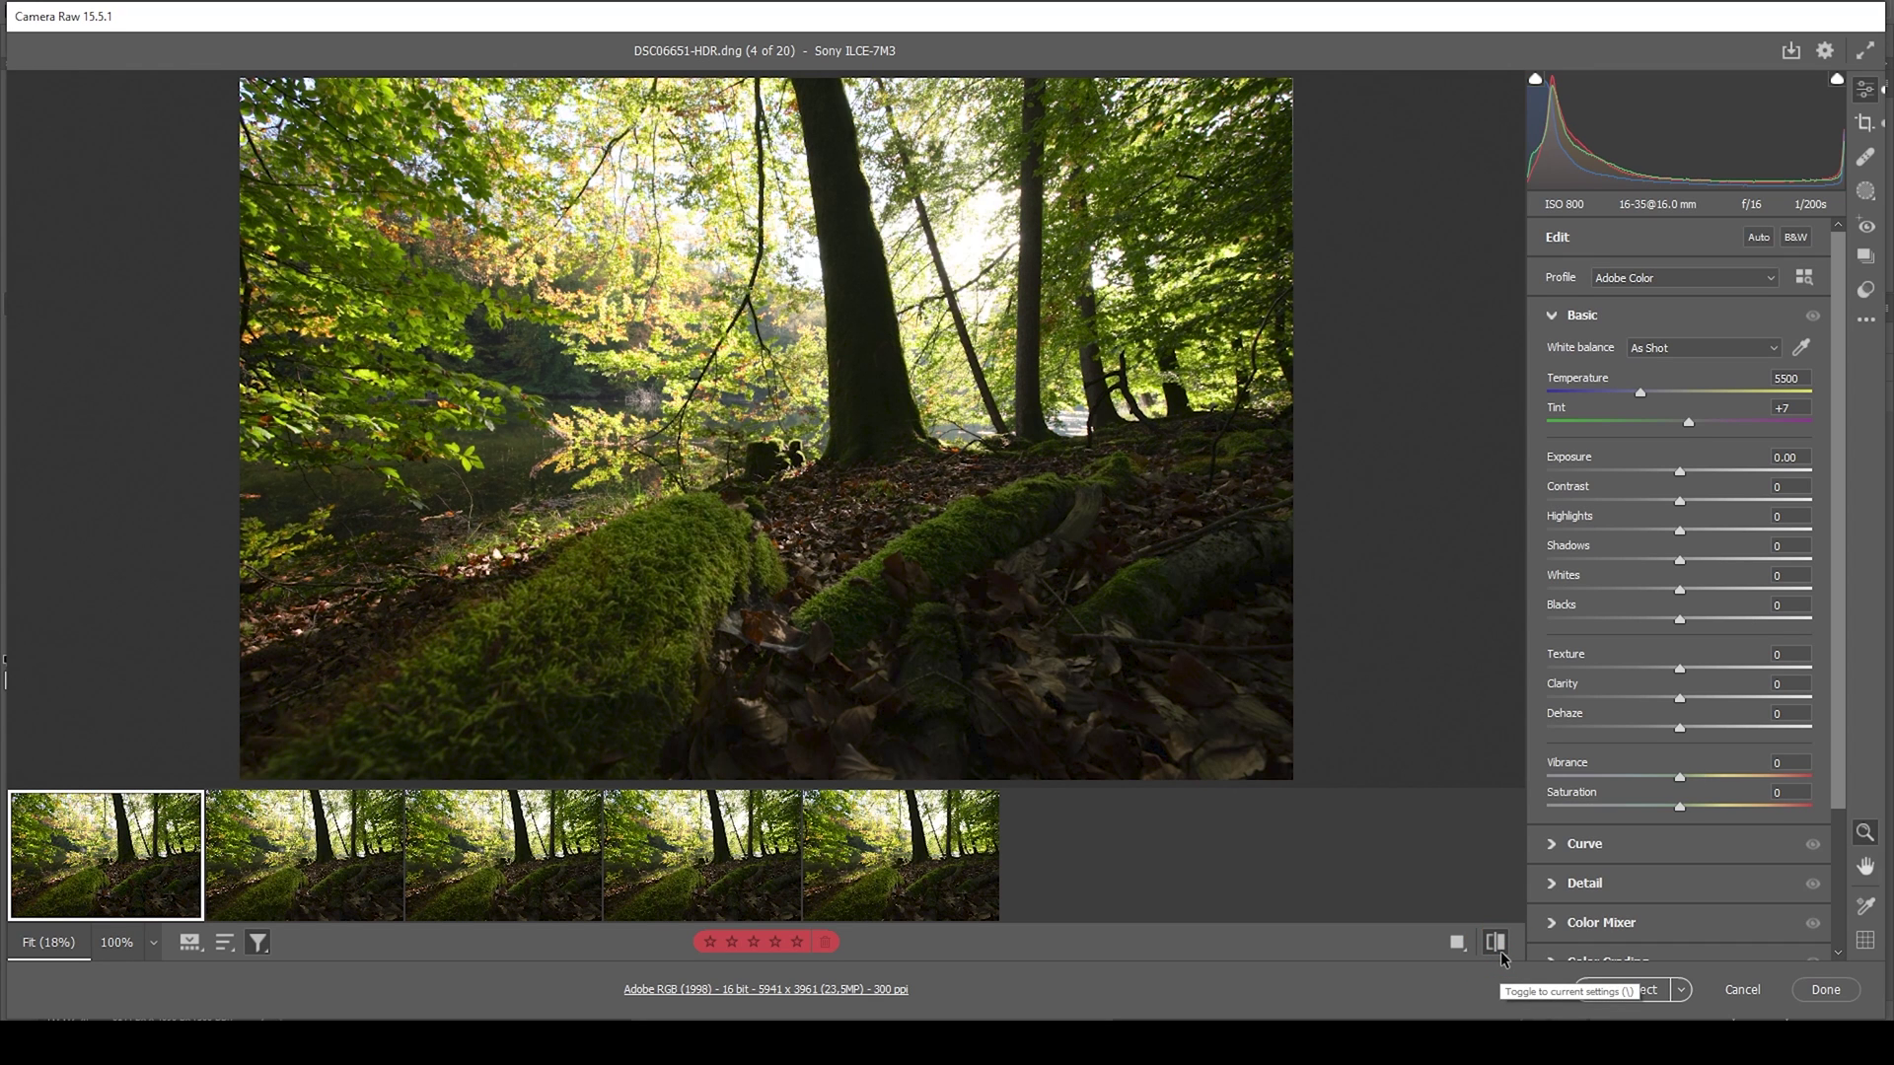
Return to the edited view and start a linear gradient mask from the Masking options.
left_click(1497, 945)
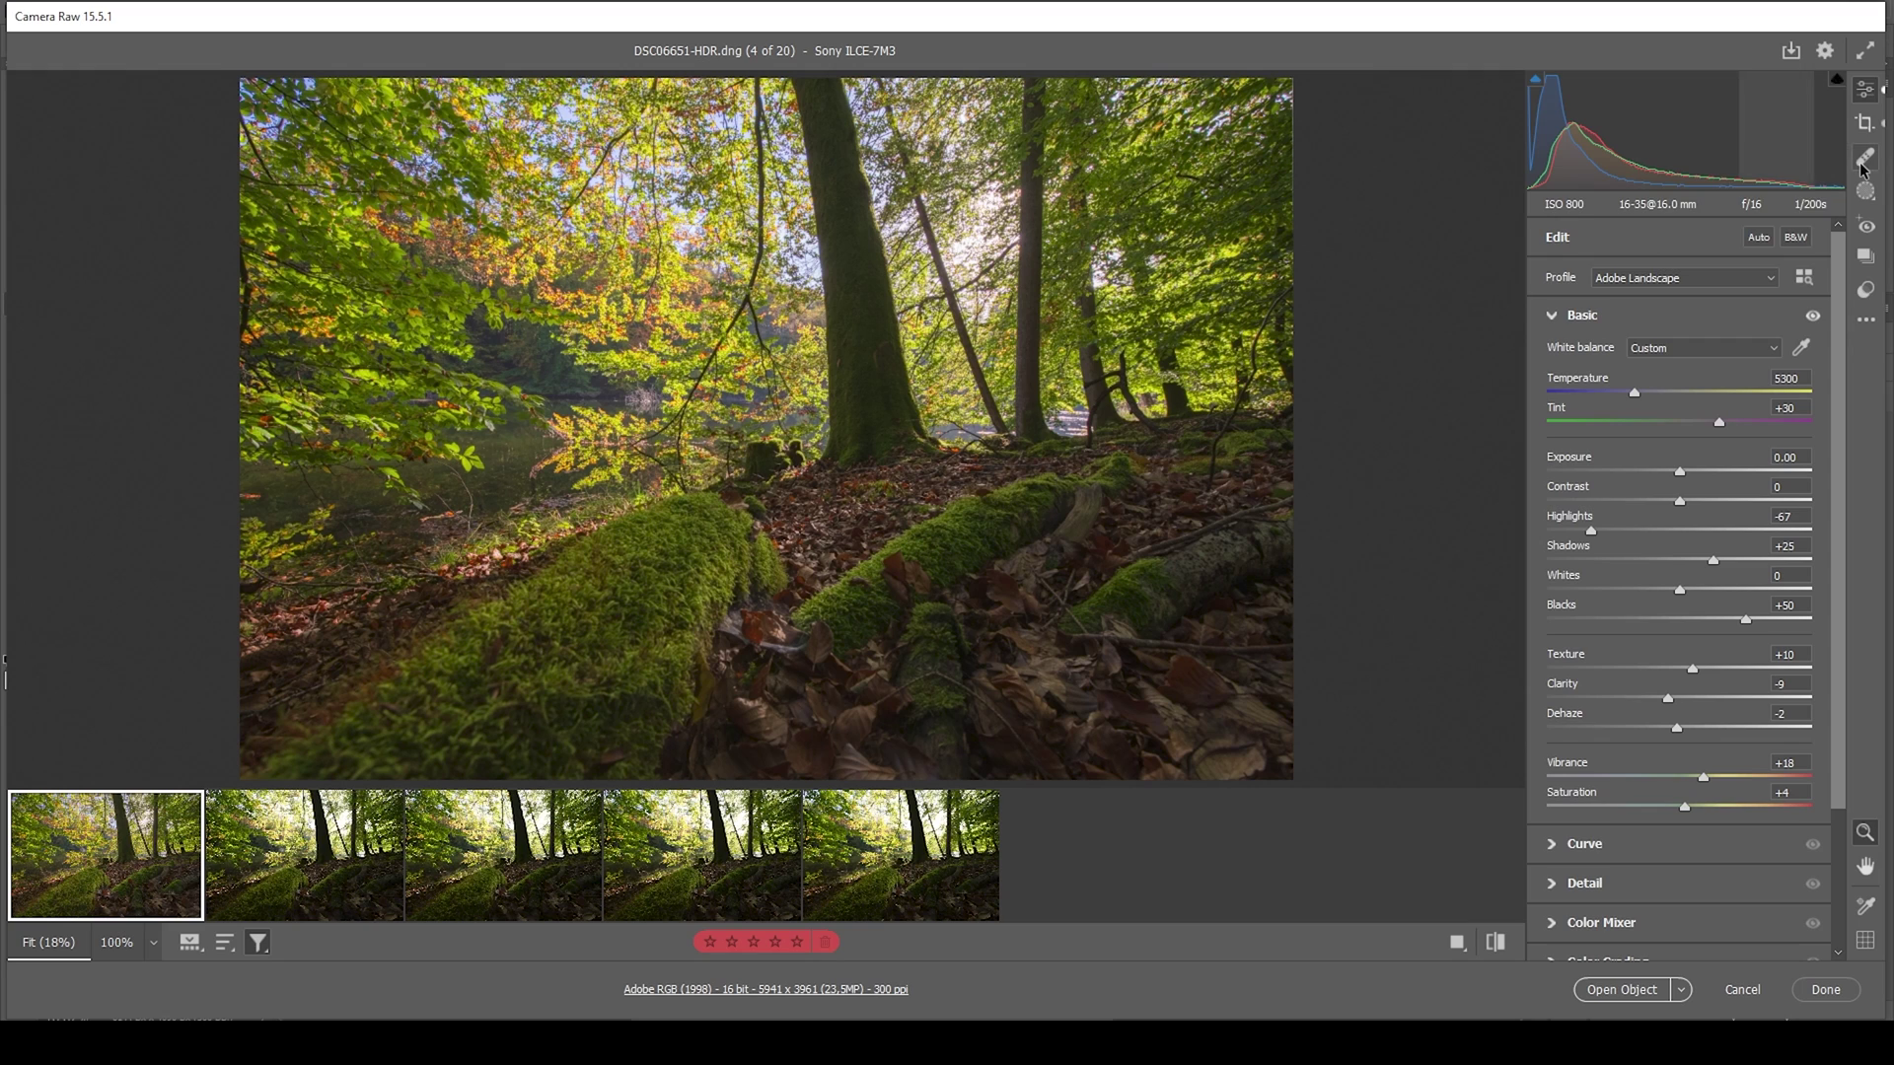
left_click(1868, 194)
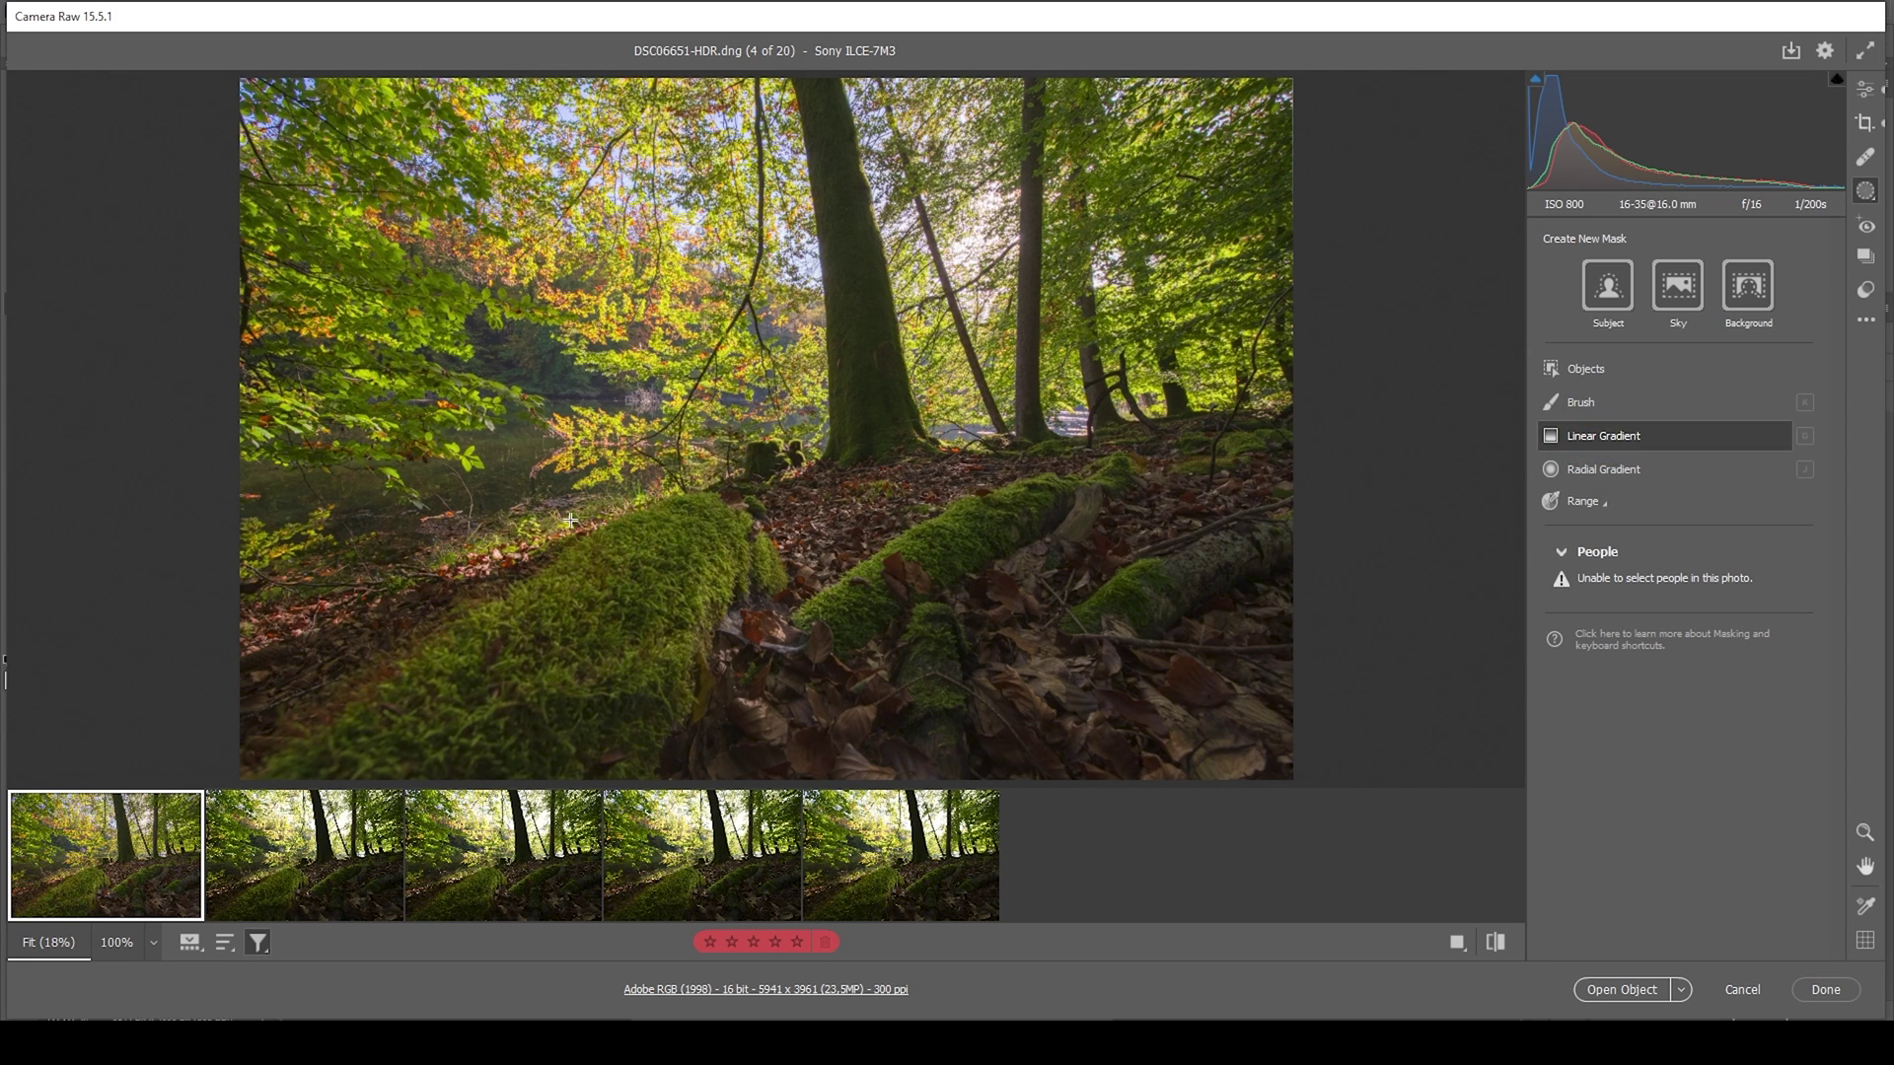
left_click(1600, 438)
Lay a gradient over the forest floor with Contrast +43, Highlights +18, Shadows +10, Clarity +6.
left_click_drag(764, 547, 779, 602)
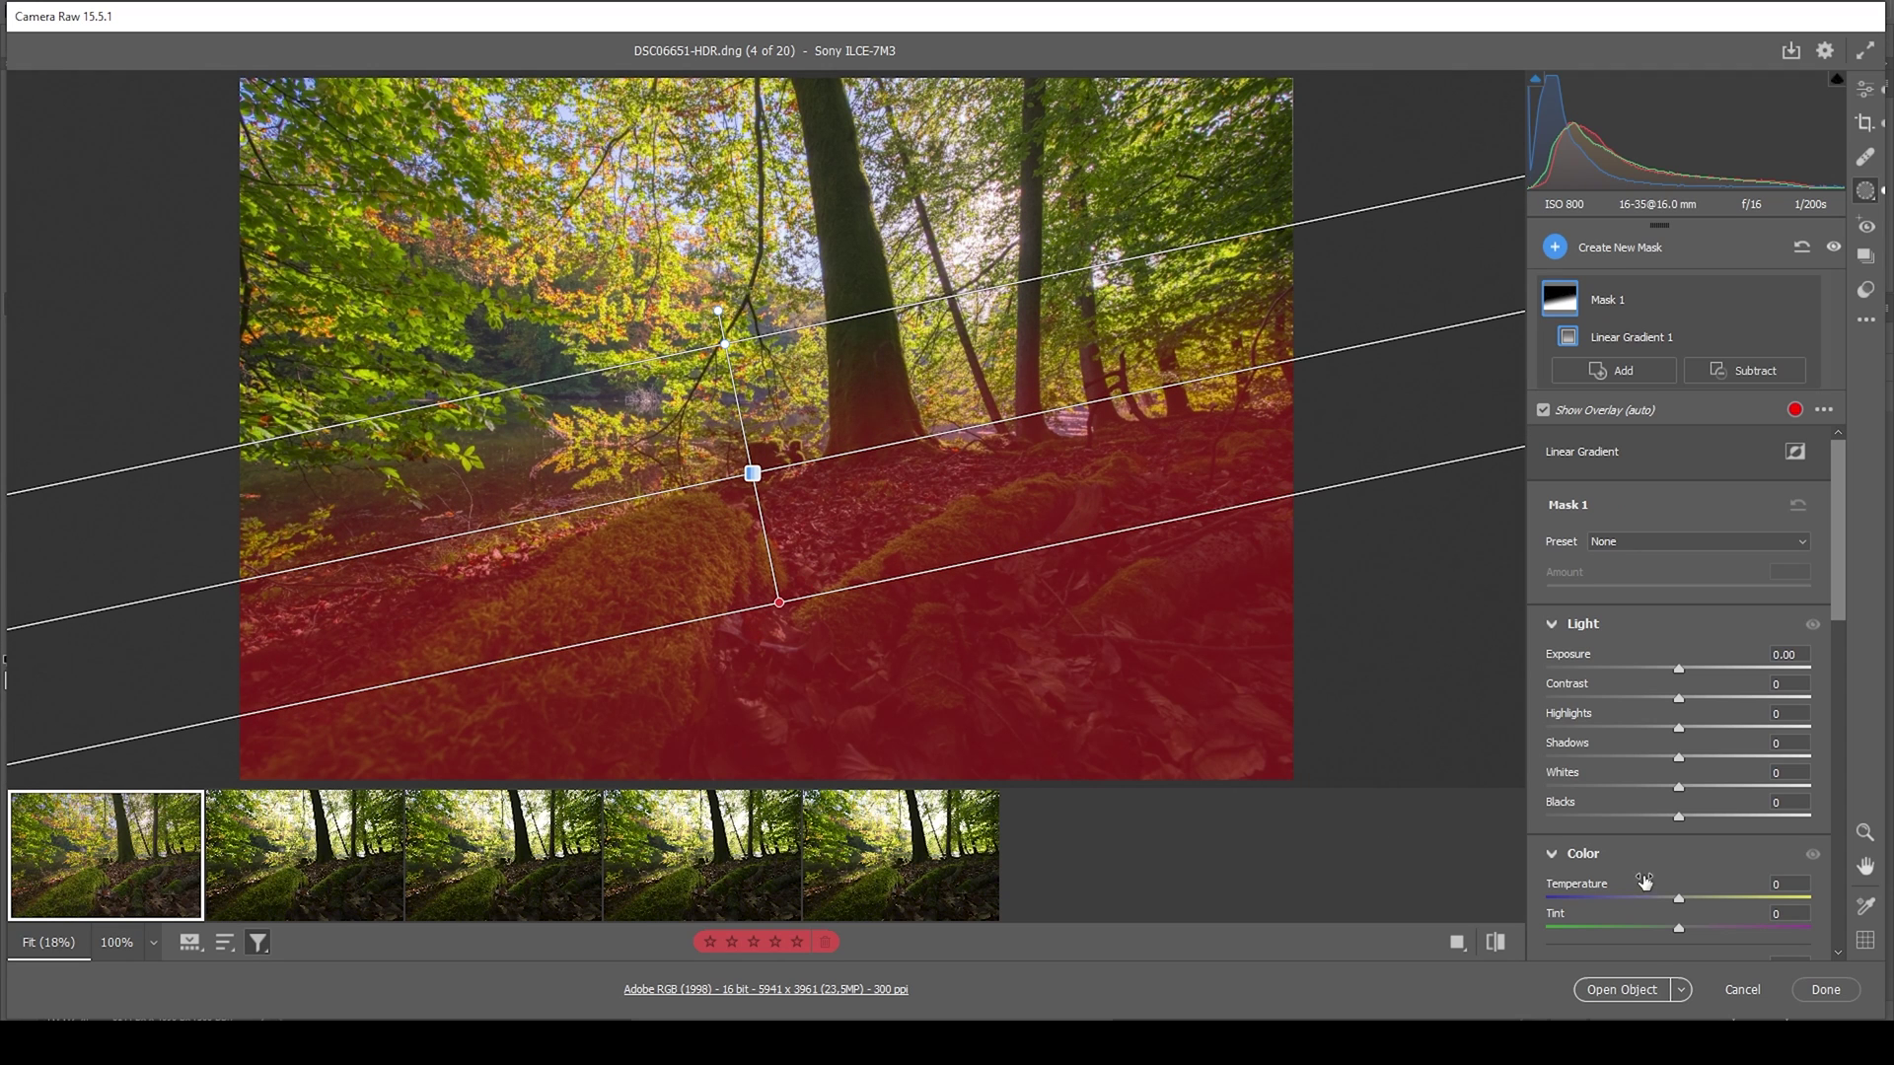
left_click_drag(1683, 756, 1713, 730)
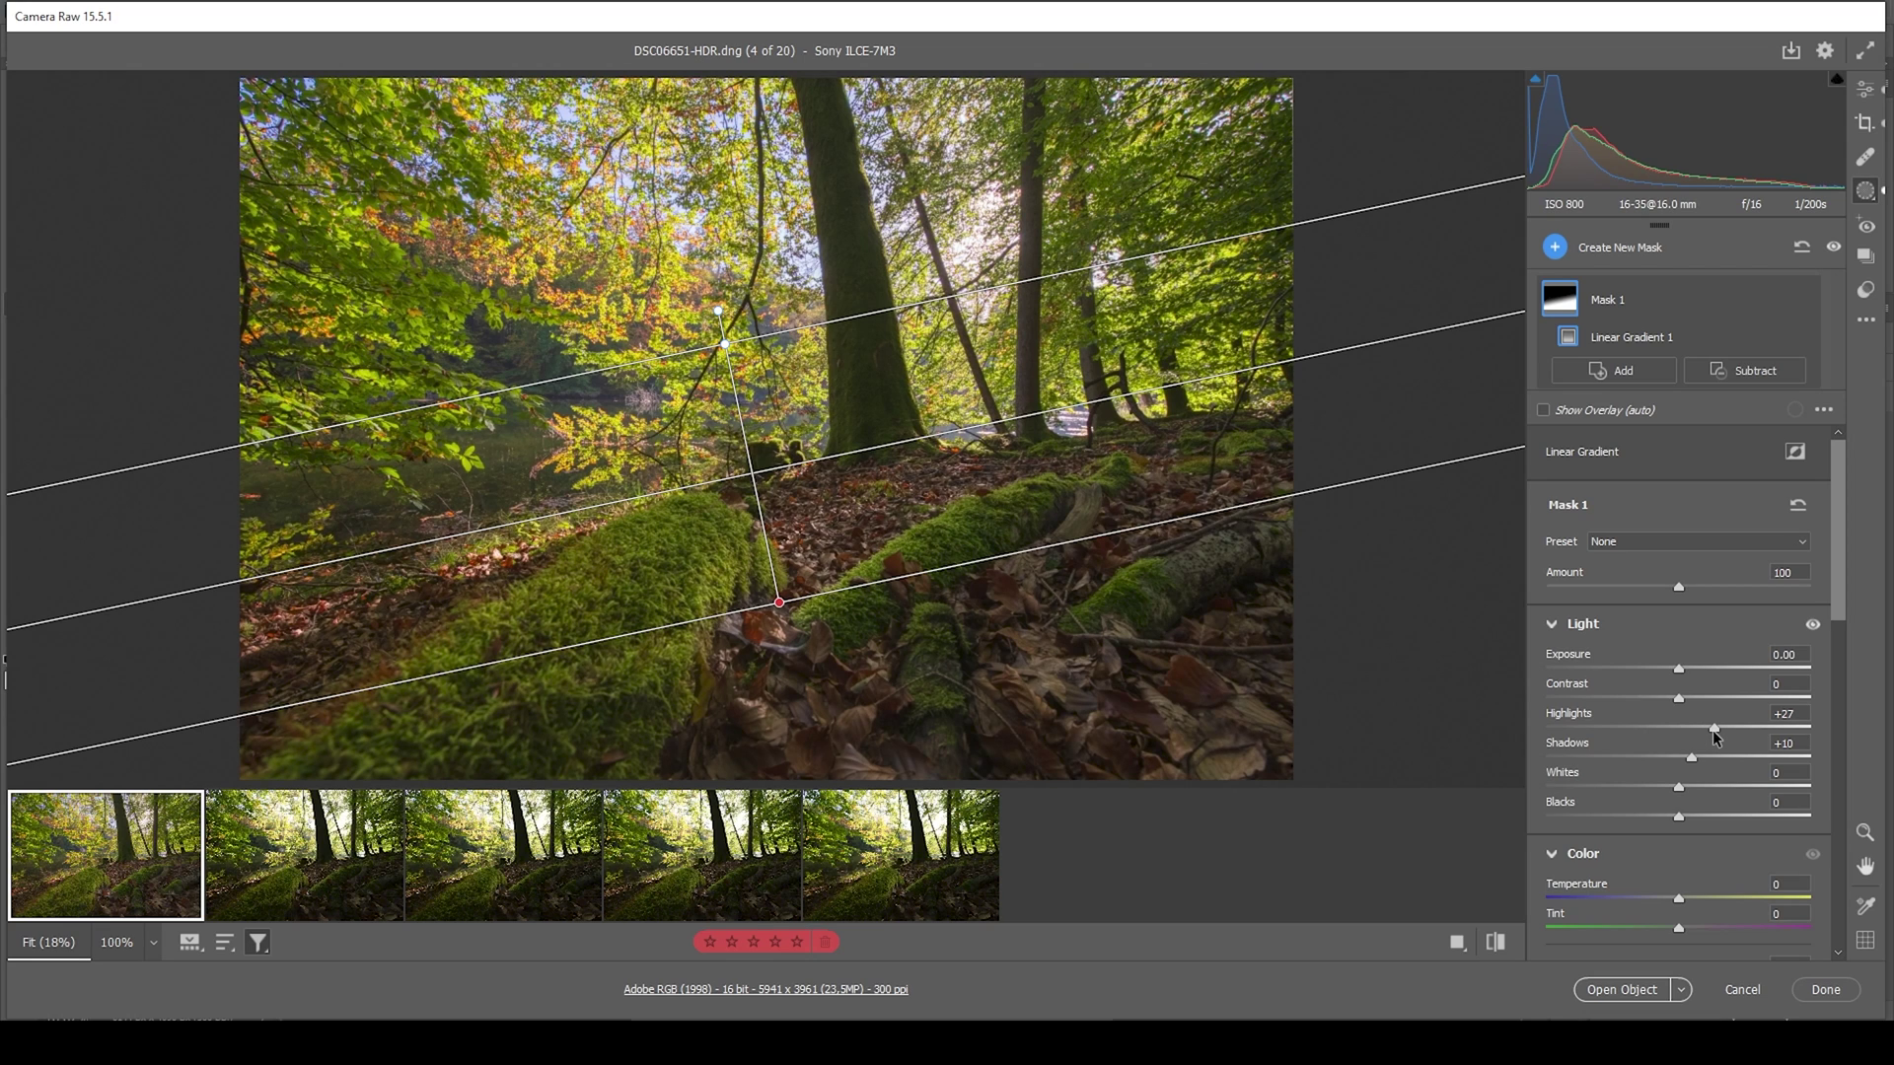
left_click_drag(1712, 730, 1704, 730)
left_click_drag(1680, 699, 1736, 698)
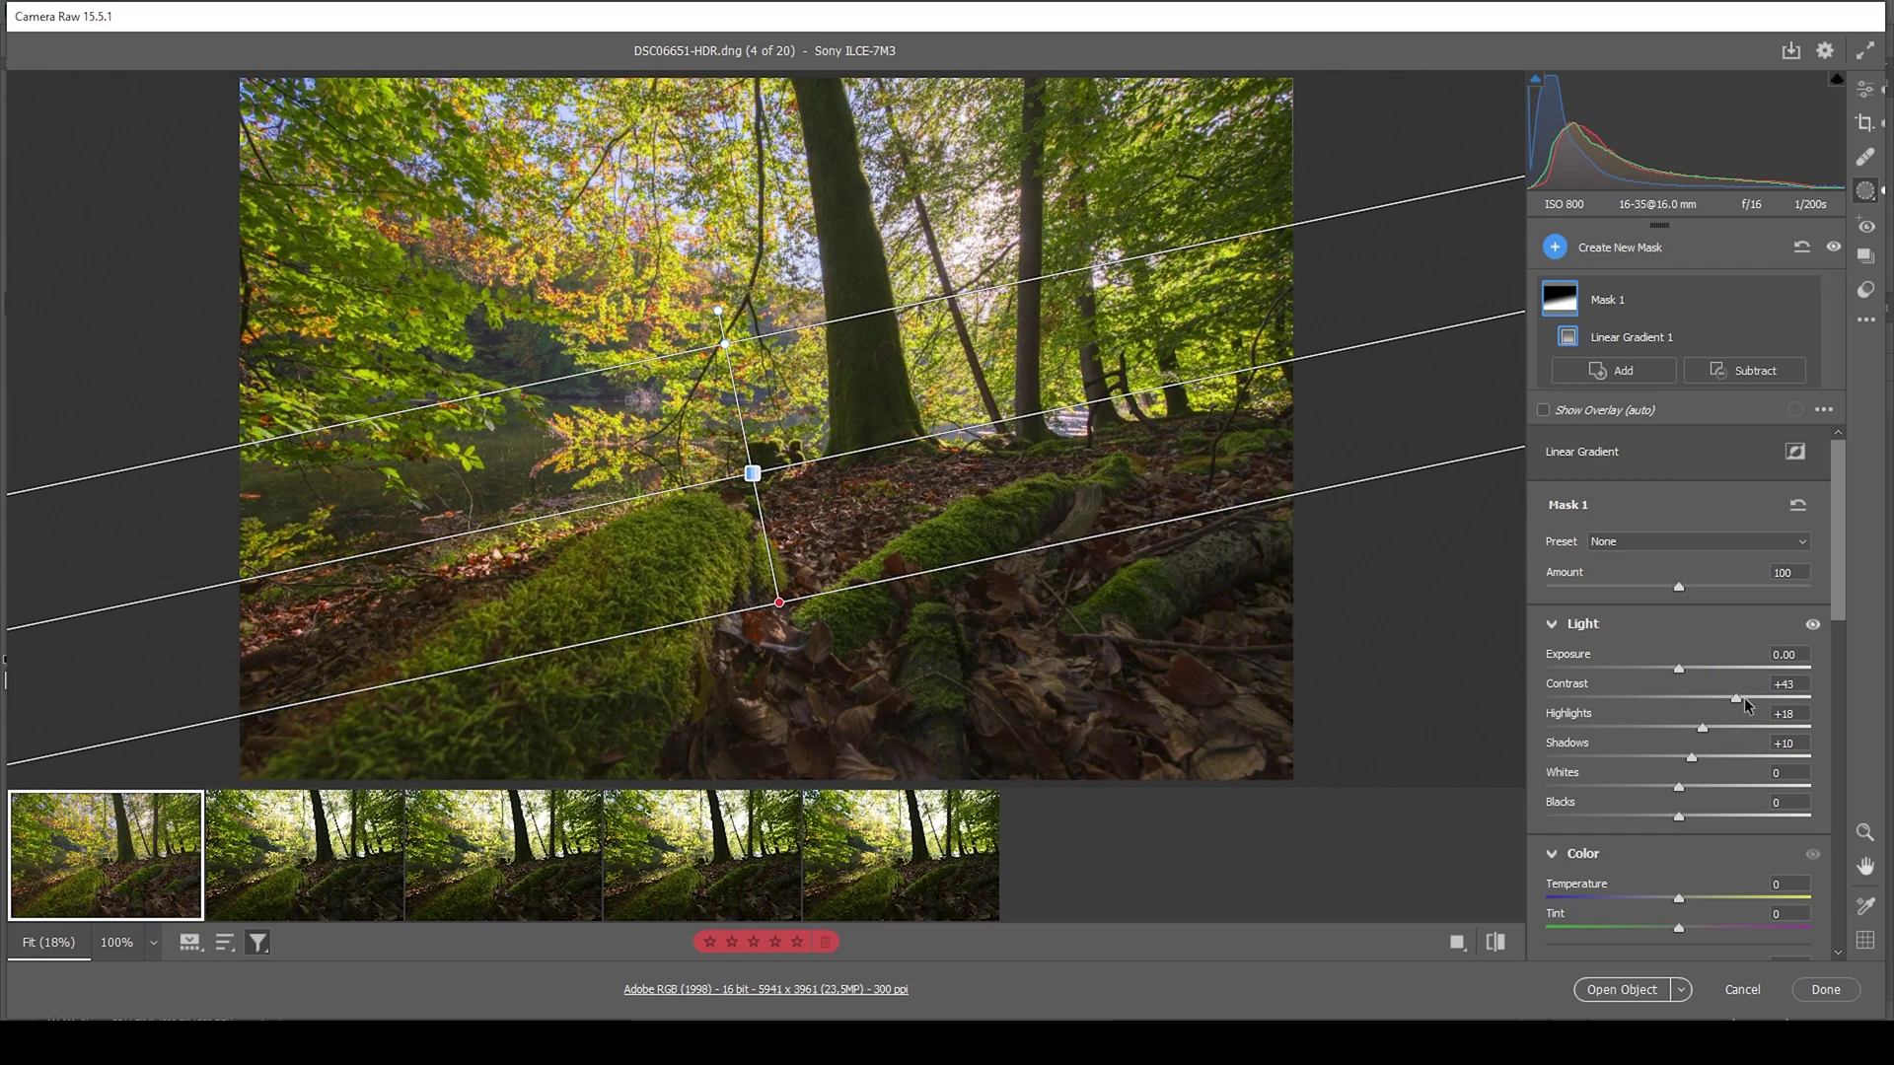
scroll(1744, 697, "down", 5)
scroll(1734, 847, "down", 3)
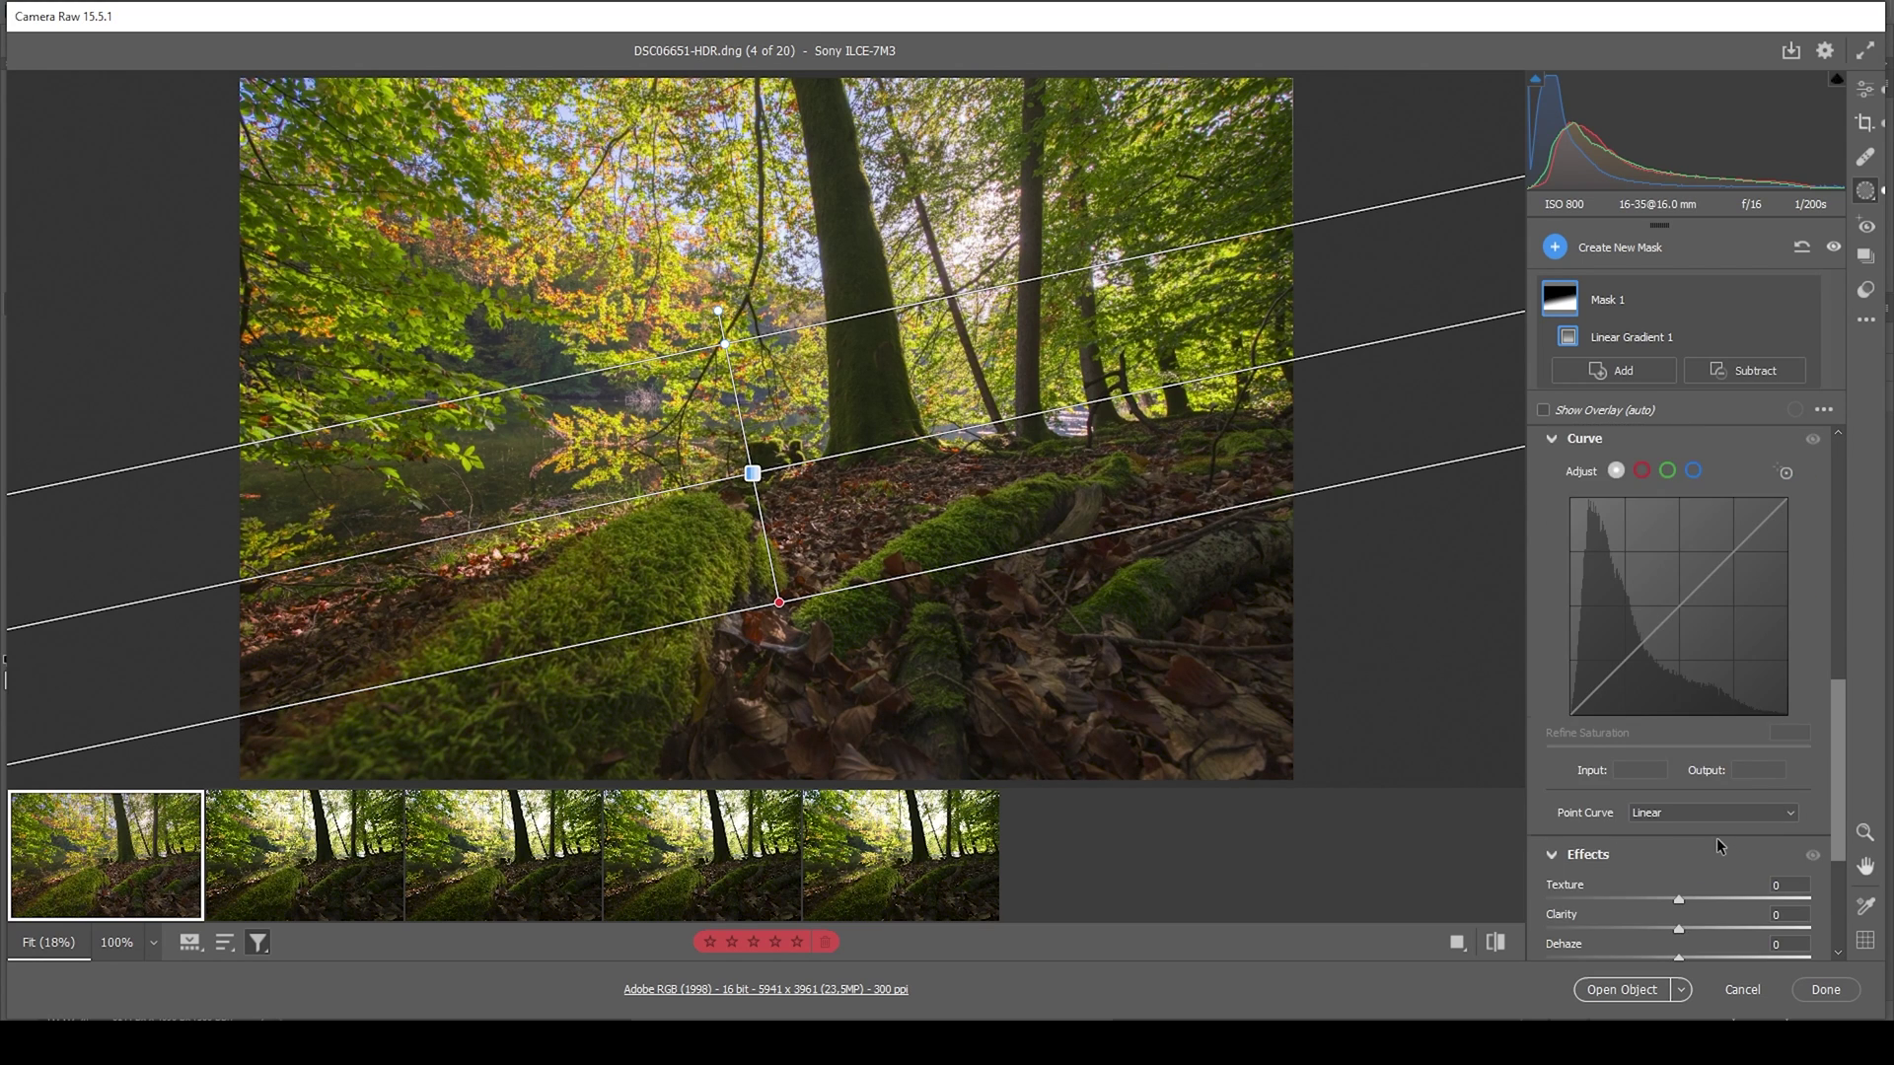
left_click_drag(1681, 805, 1689, 803)
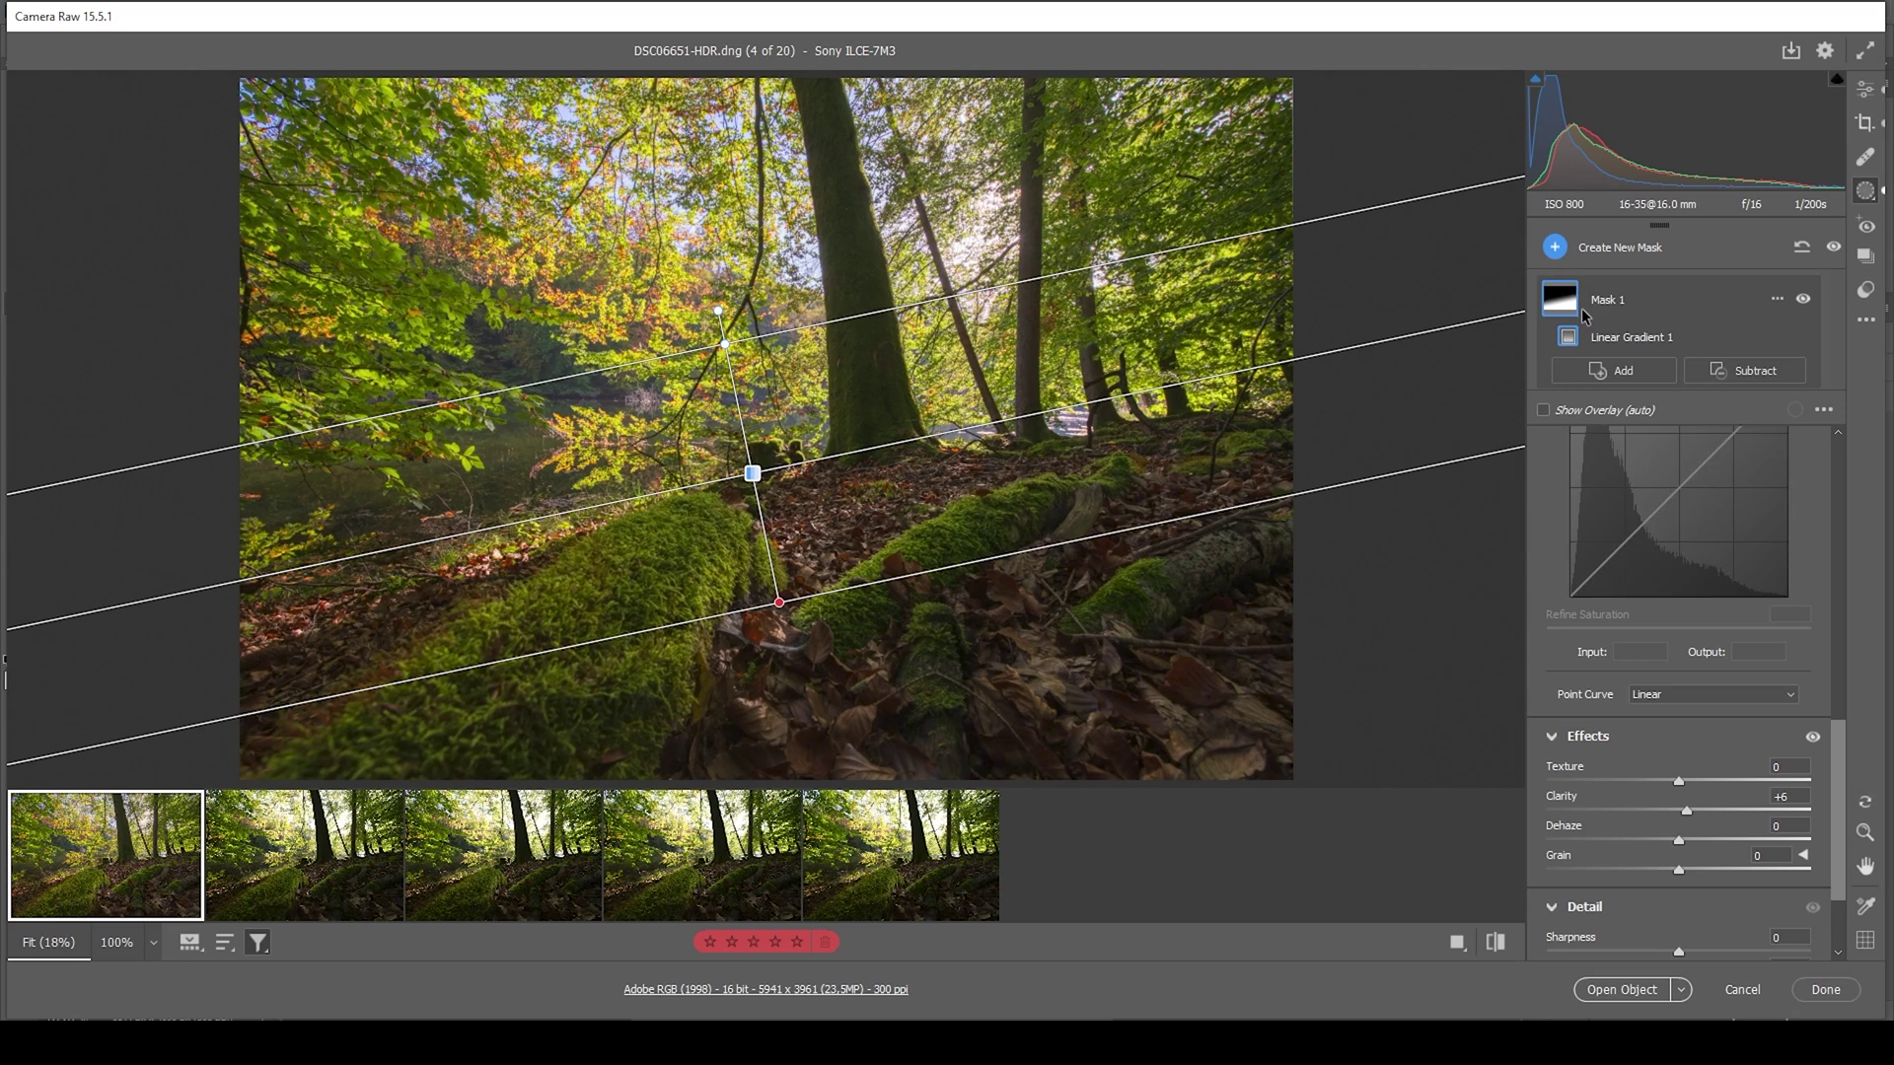
Add a luminance-range mask sampled from the sky, narrowed and inverted to exclude the brightest tones.
left_click(1552, 250)
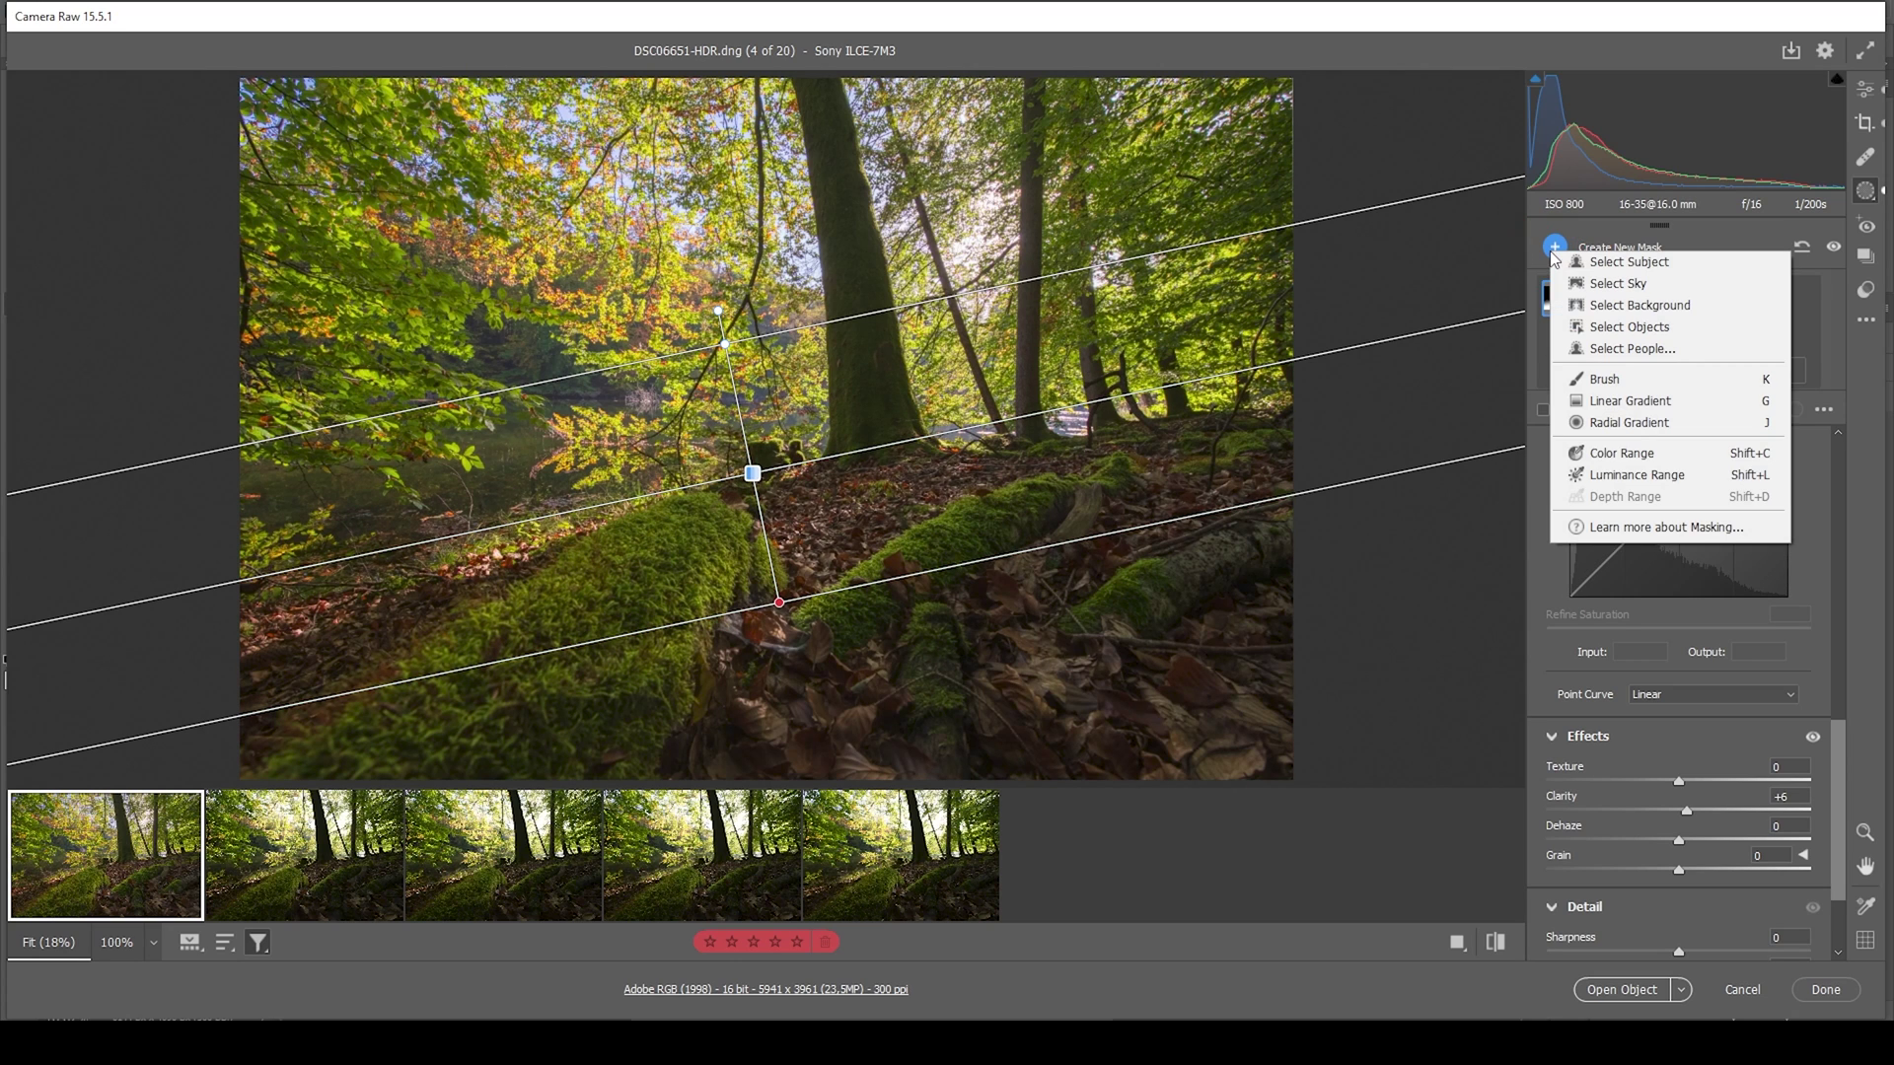
left_click(1616, 487)
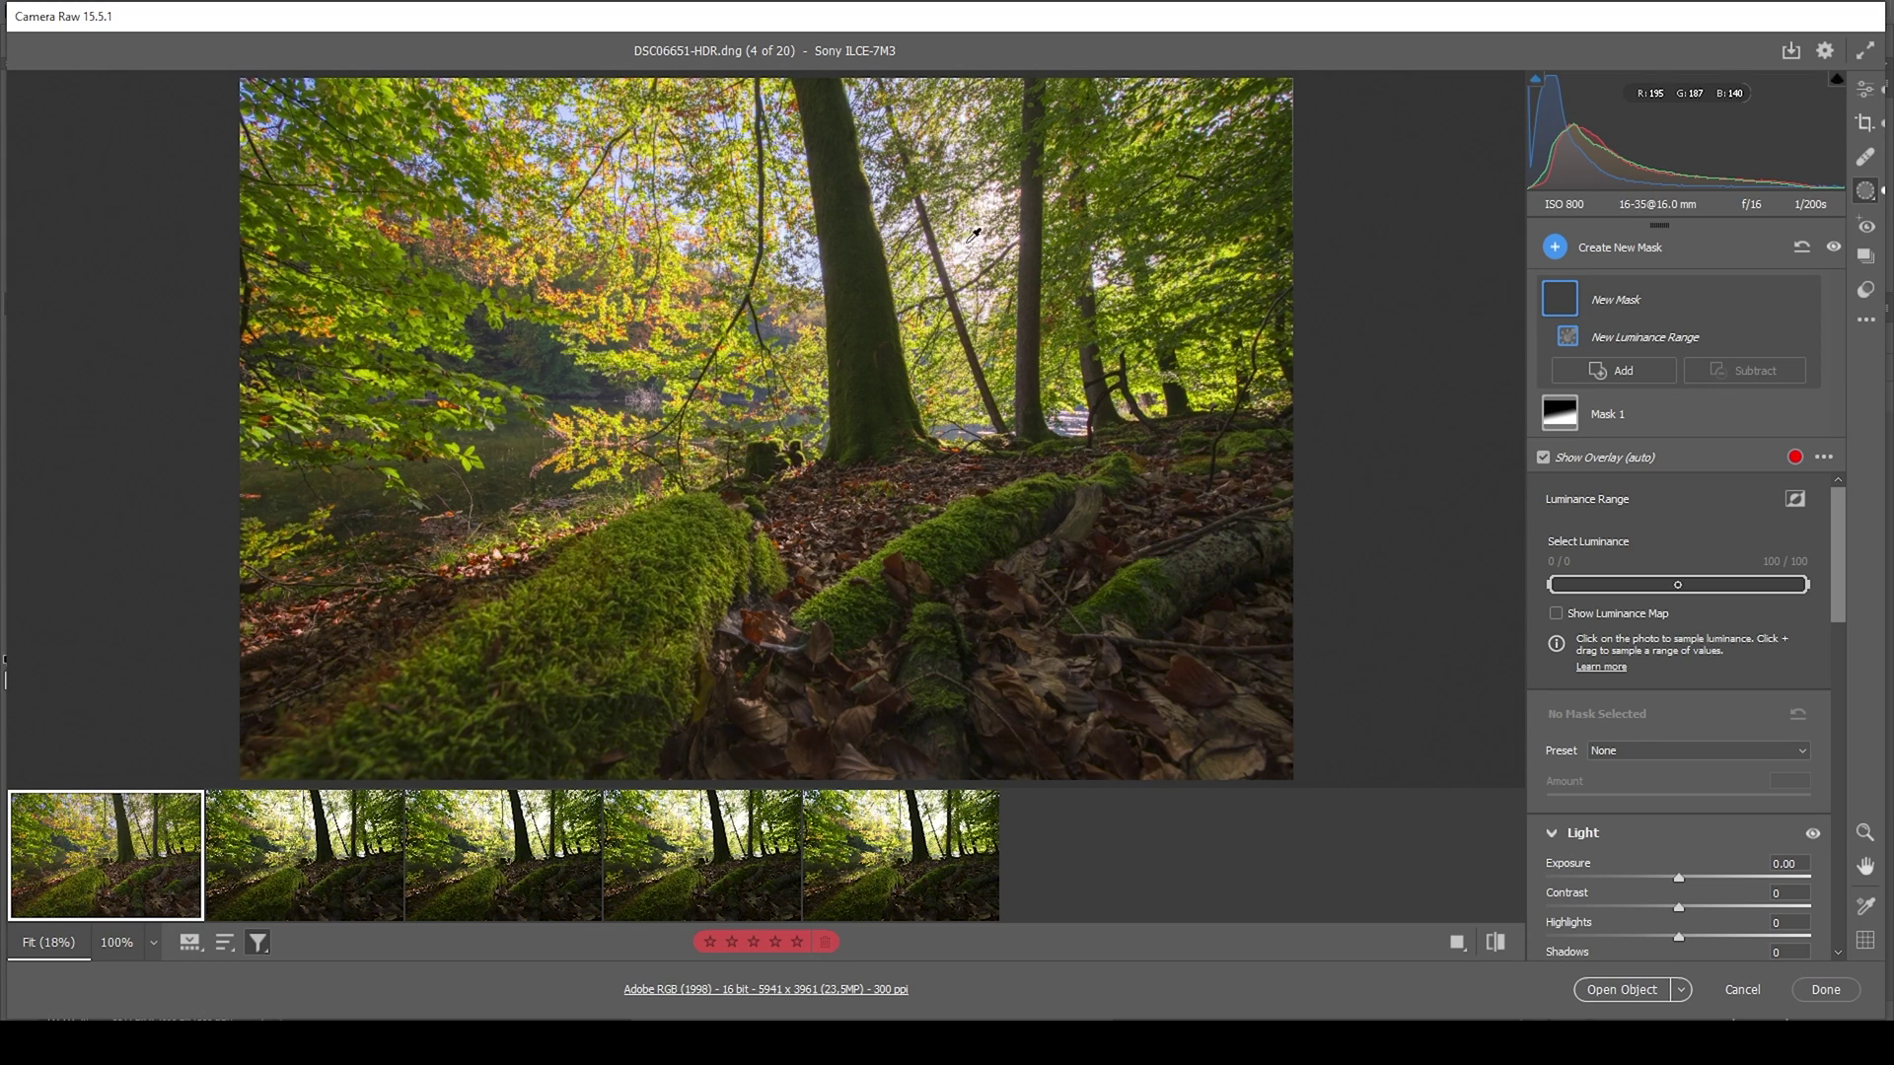
left_click(968, 241)
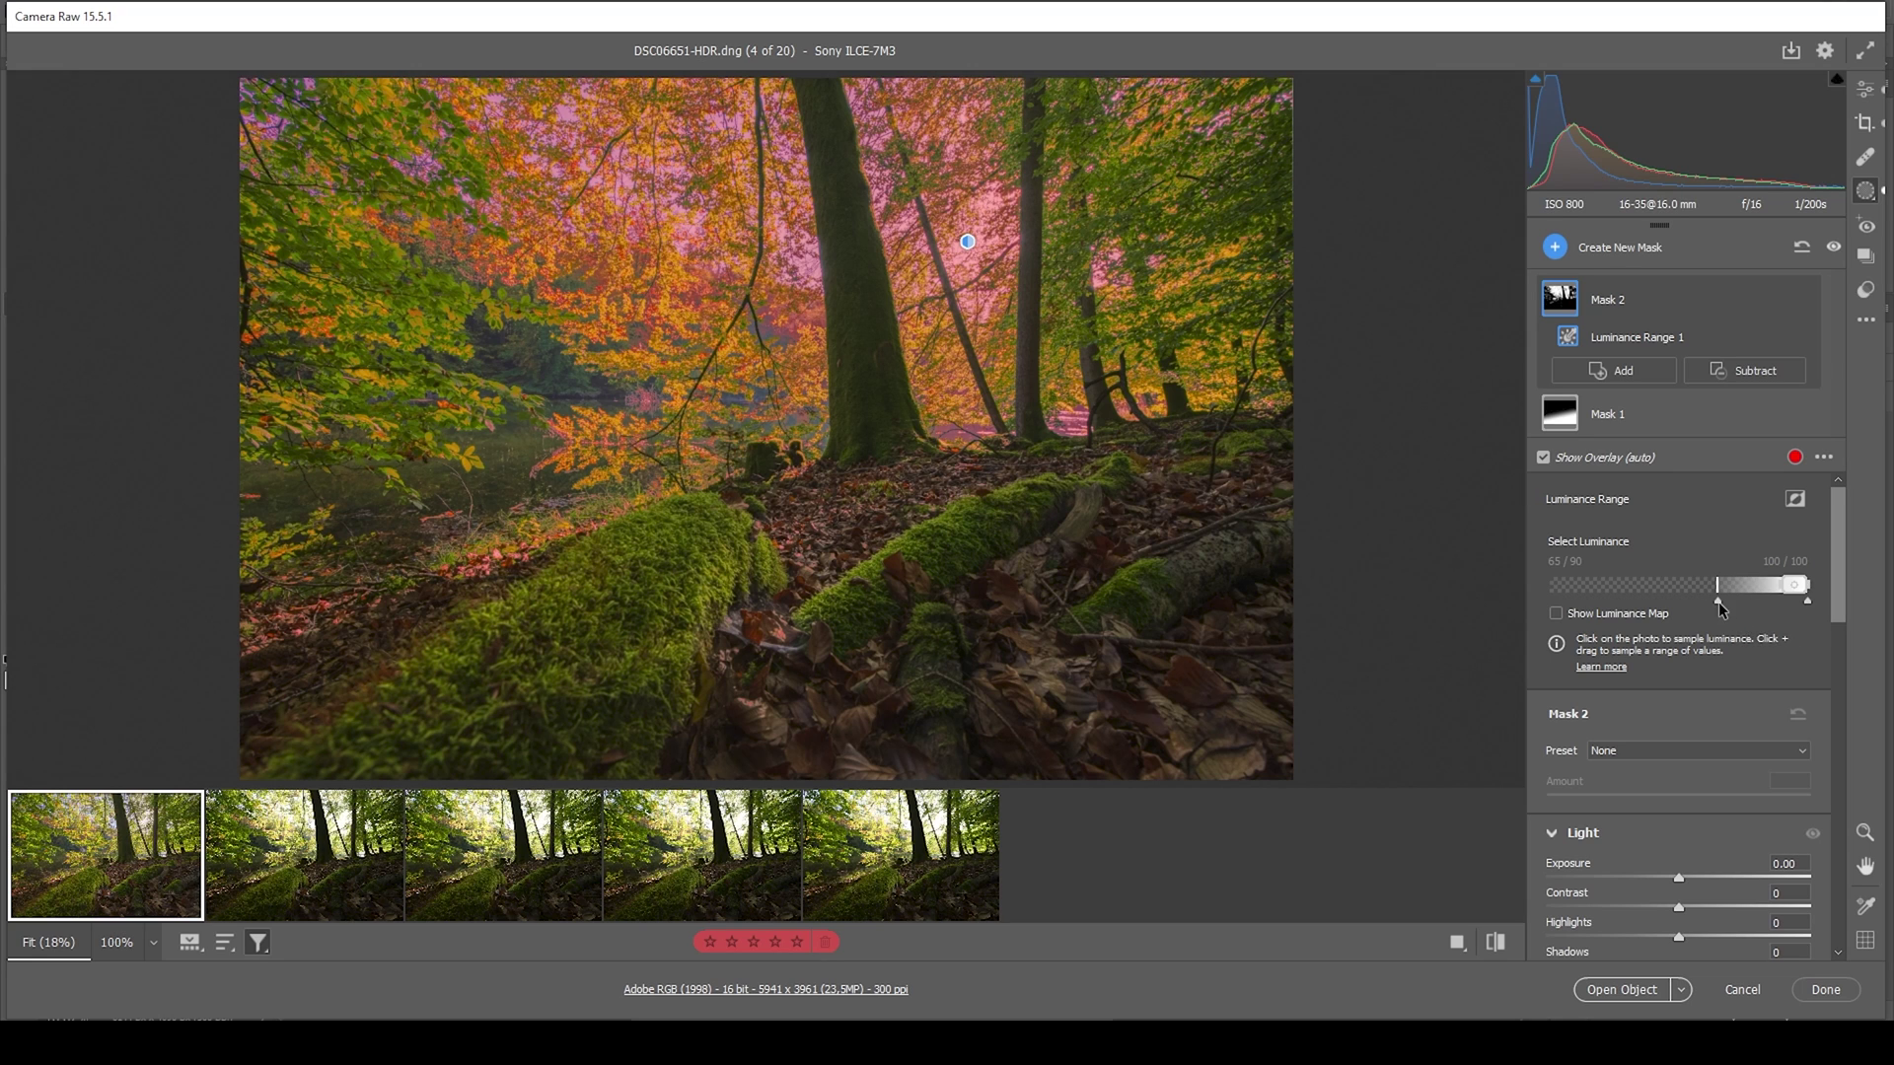
left_click_drag(1718, 601, 1756, 601)
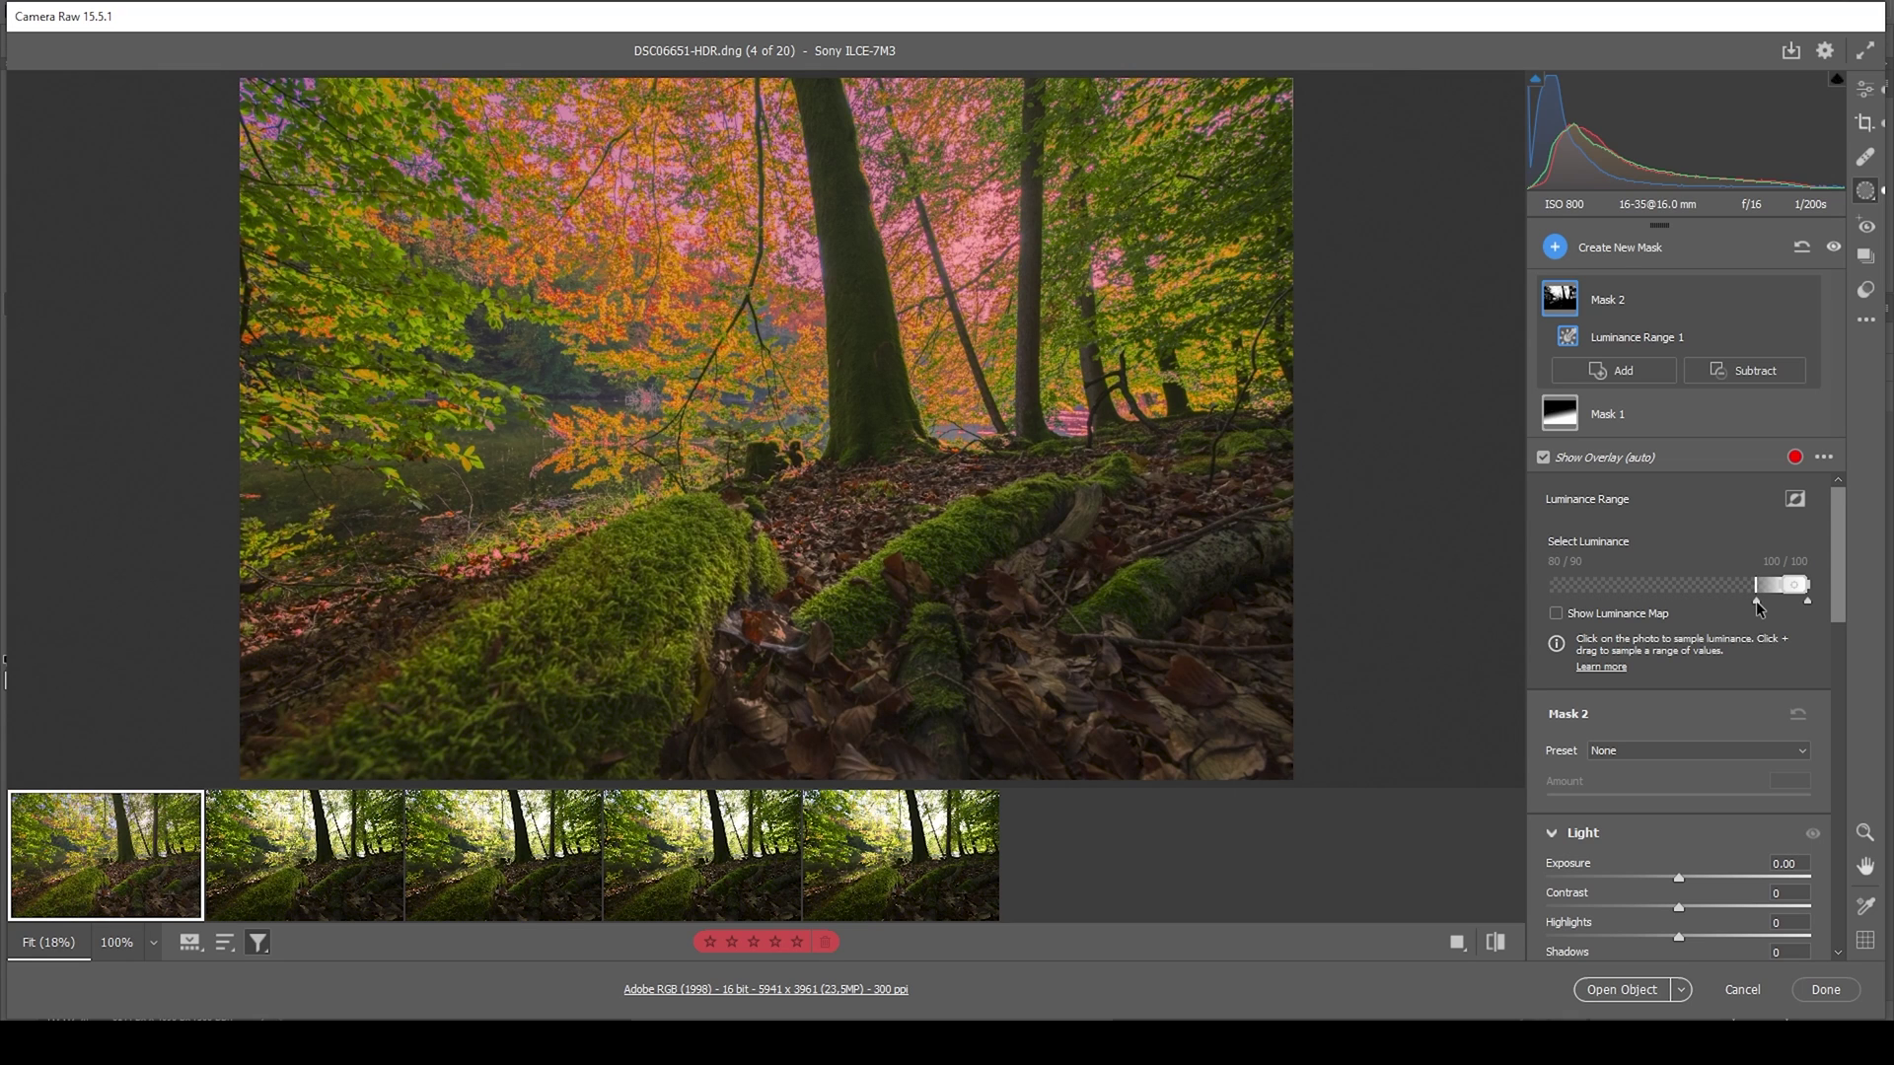
left_click_drag(1779, 580, 1774, 588)
left_click(1795, 501)
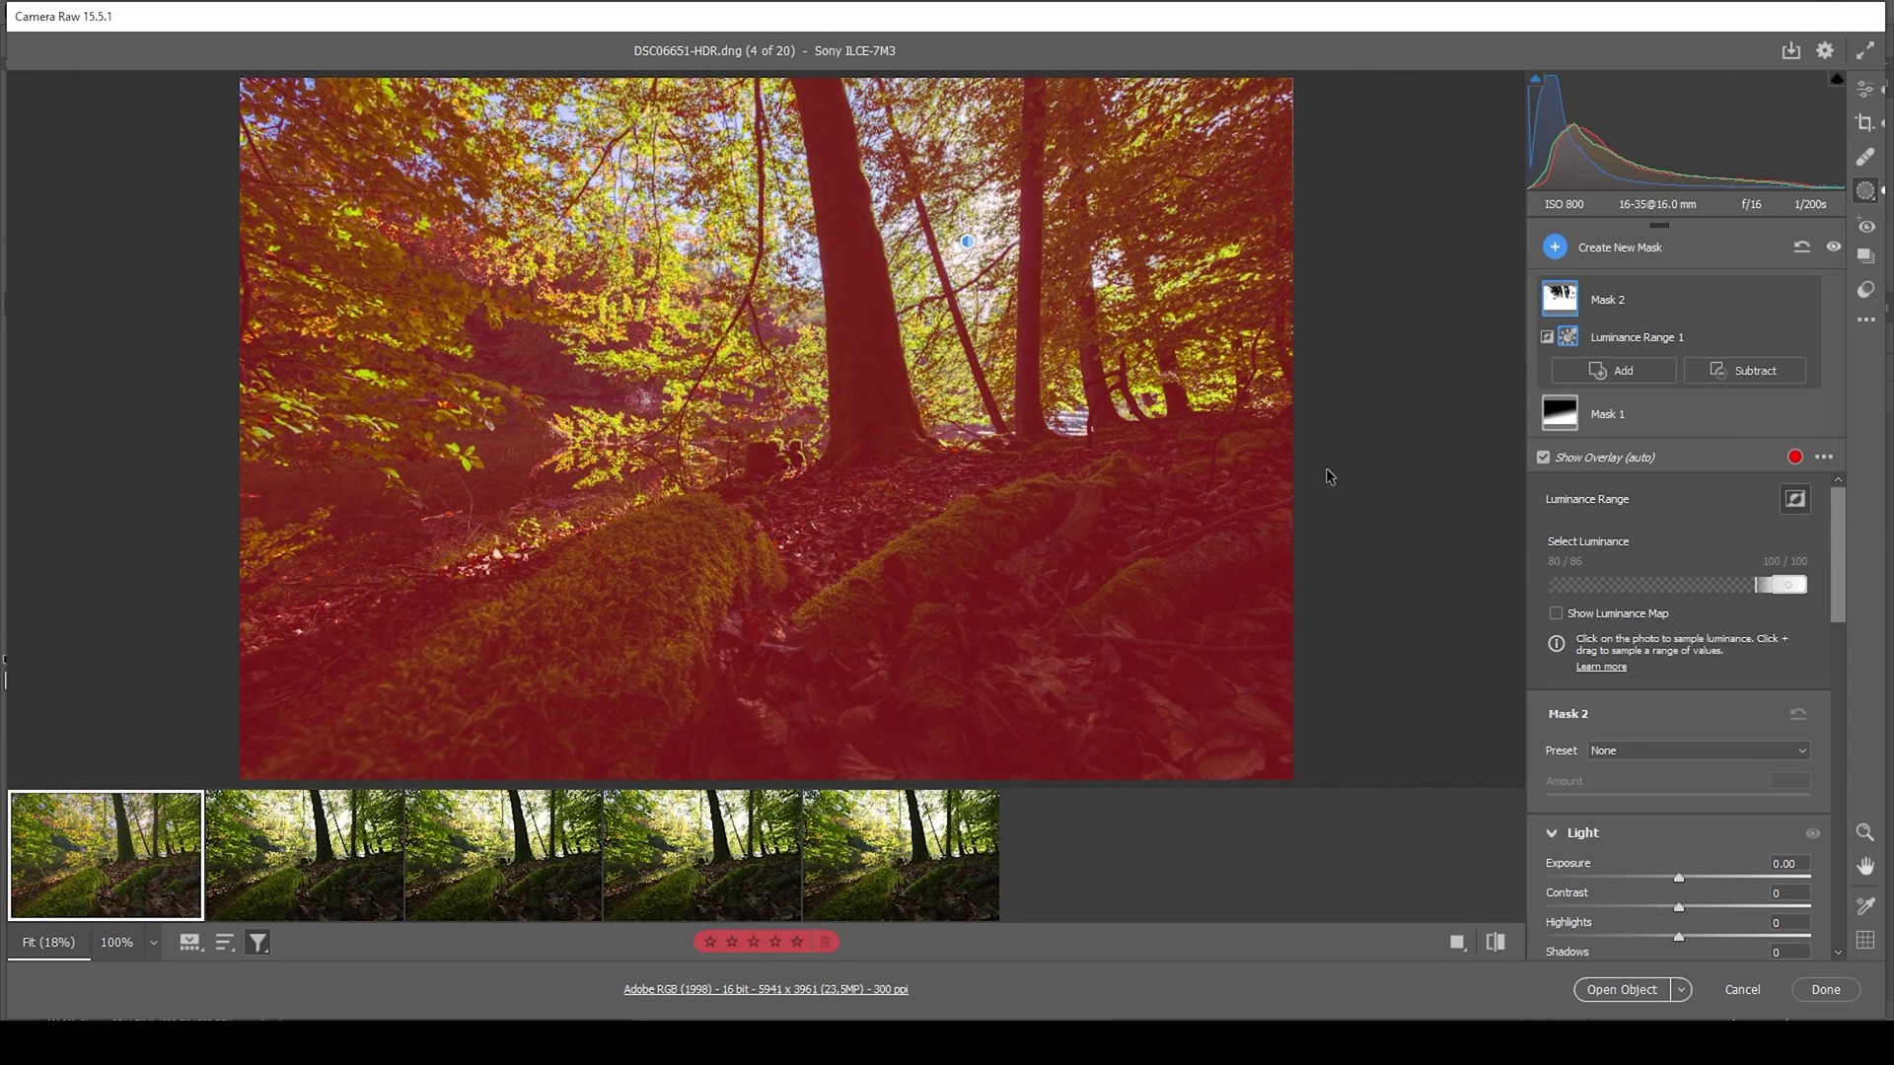
Raise the mask's Exposure to +0.05 and Whites to +18.
scroll(1584, 774, "down", 3)
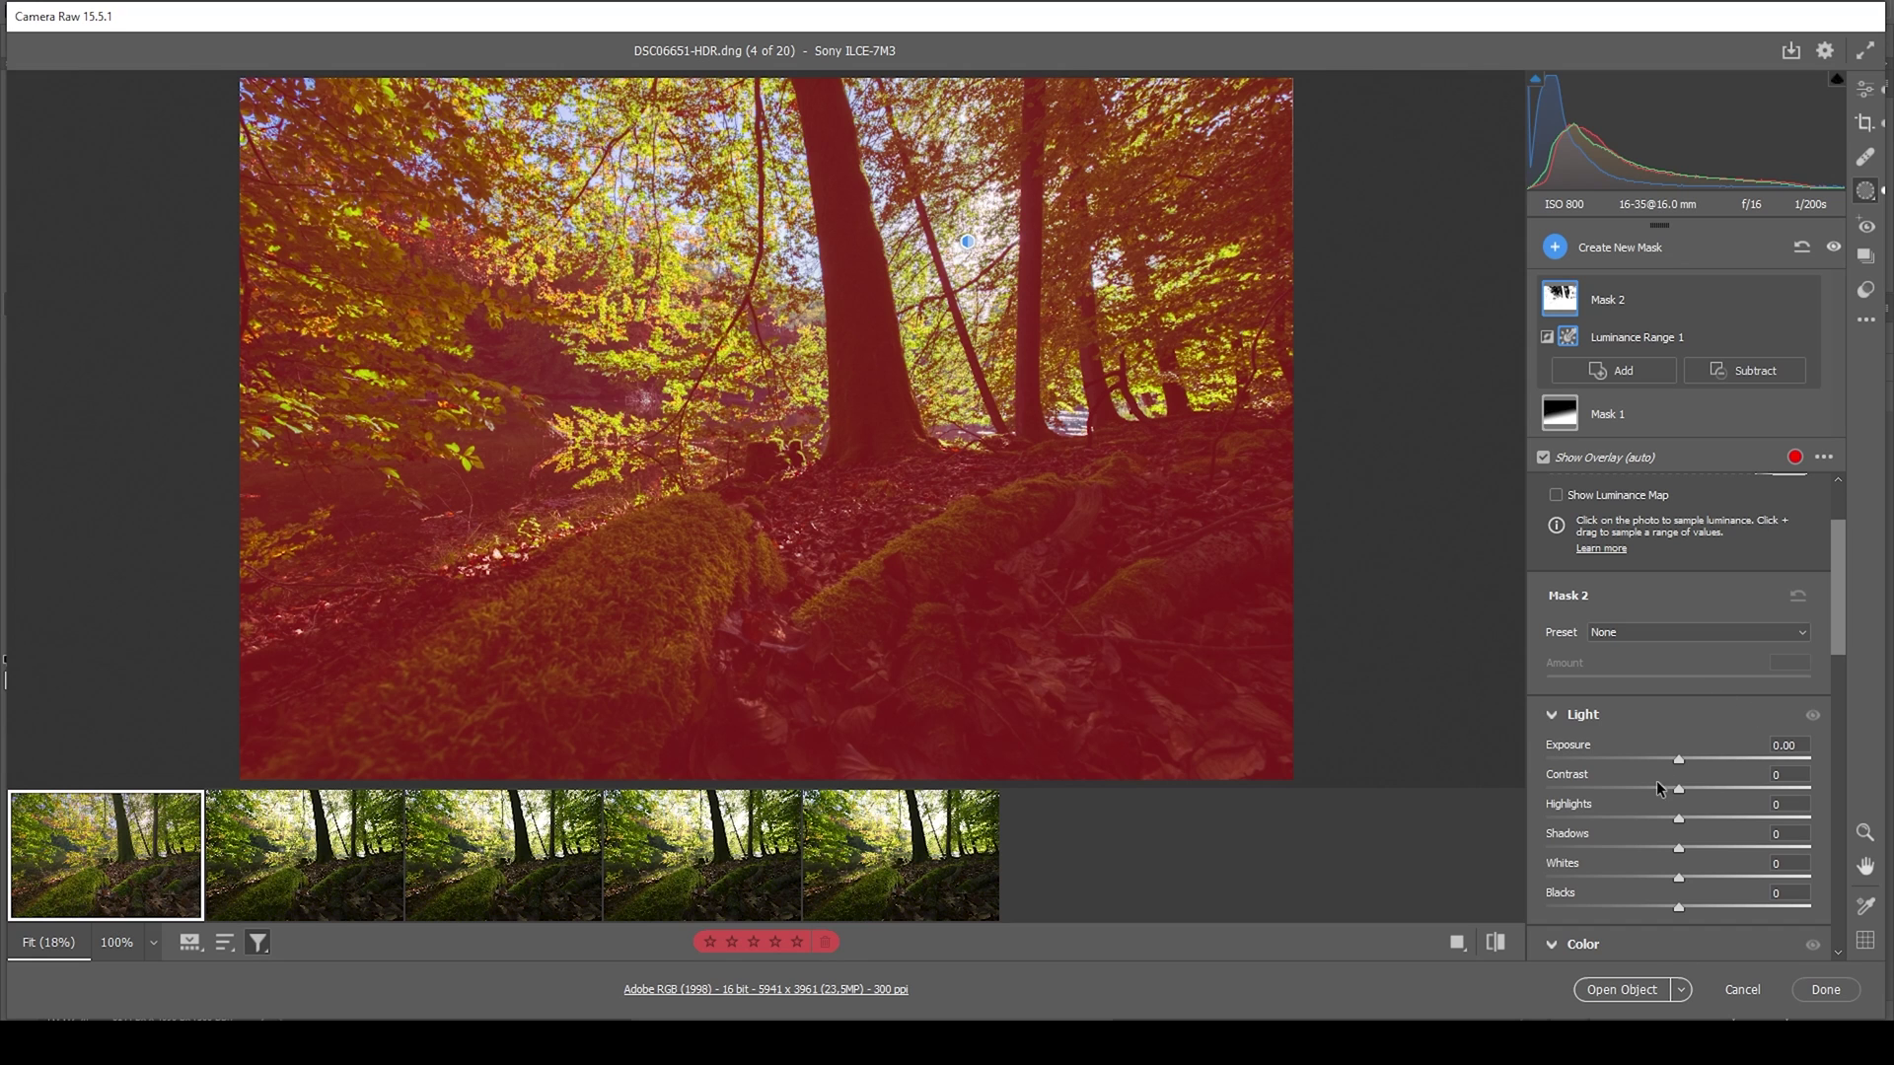
left_click_drag(1683, 767, 1684, 768)
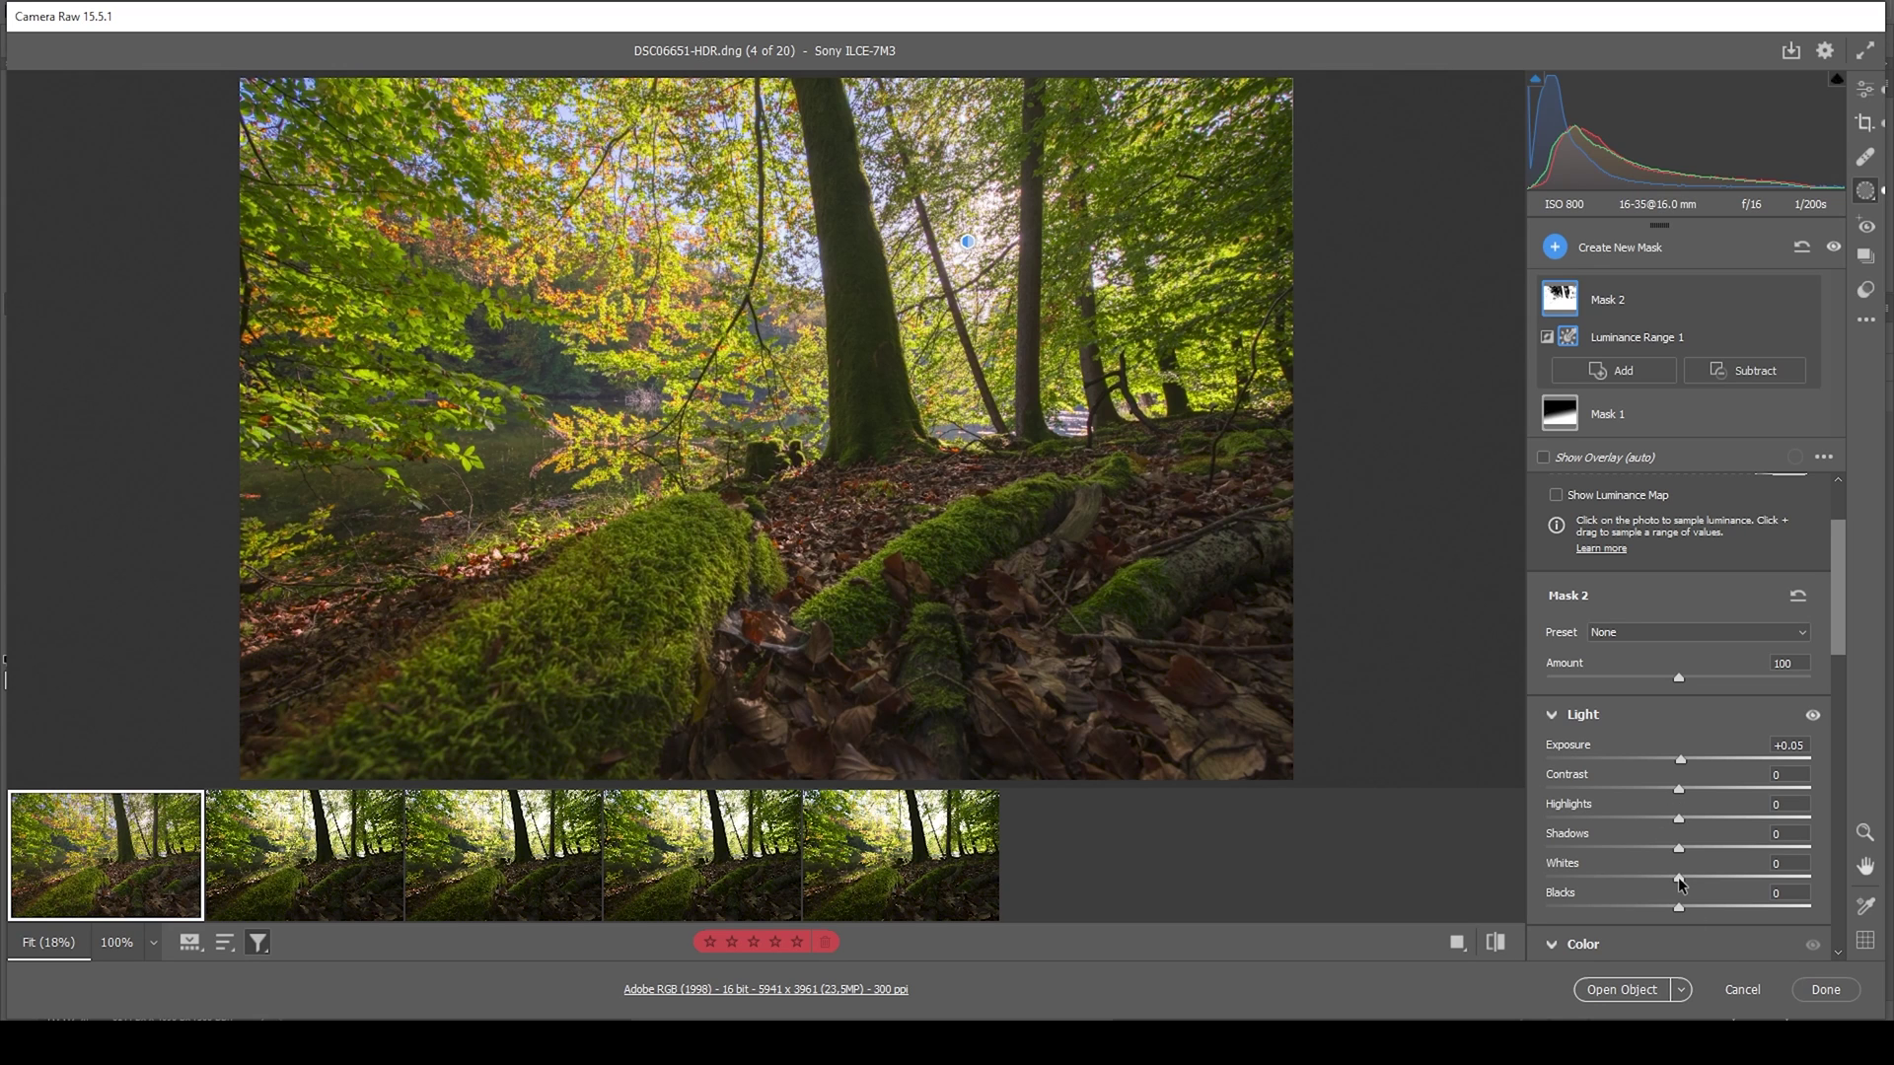
left_click_drag(1680, 879, 1683, 922)
scroll(1679, 922, "down", 3)
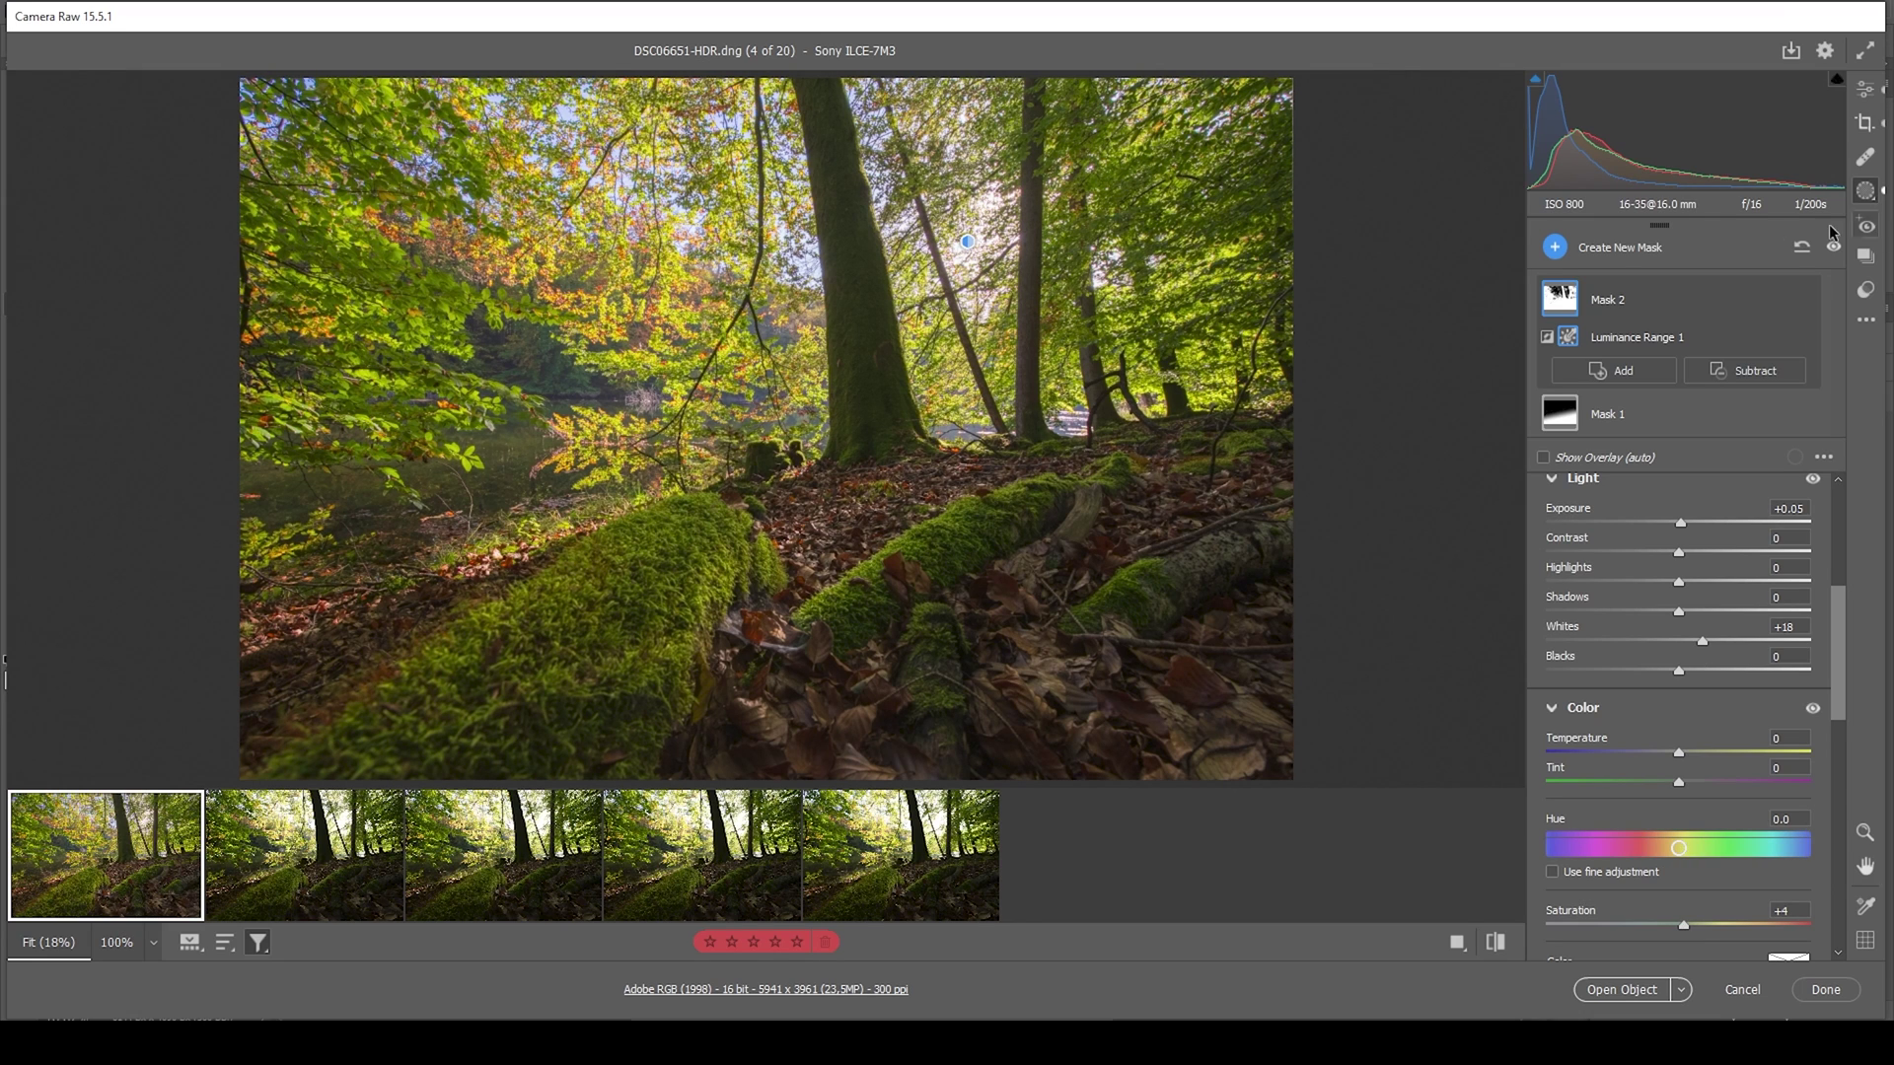
In the Color Mixer, shift hues to Oranges -4, Yellows -17 and Greens +13.
left_click(1865, 89)
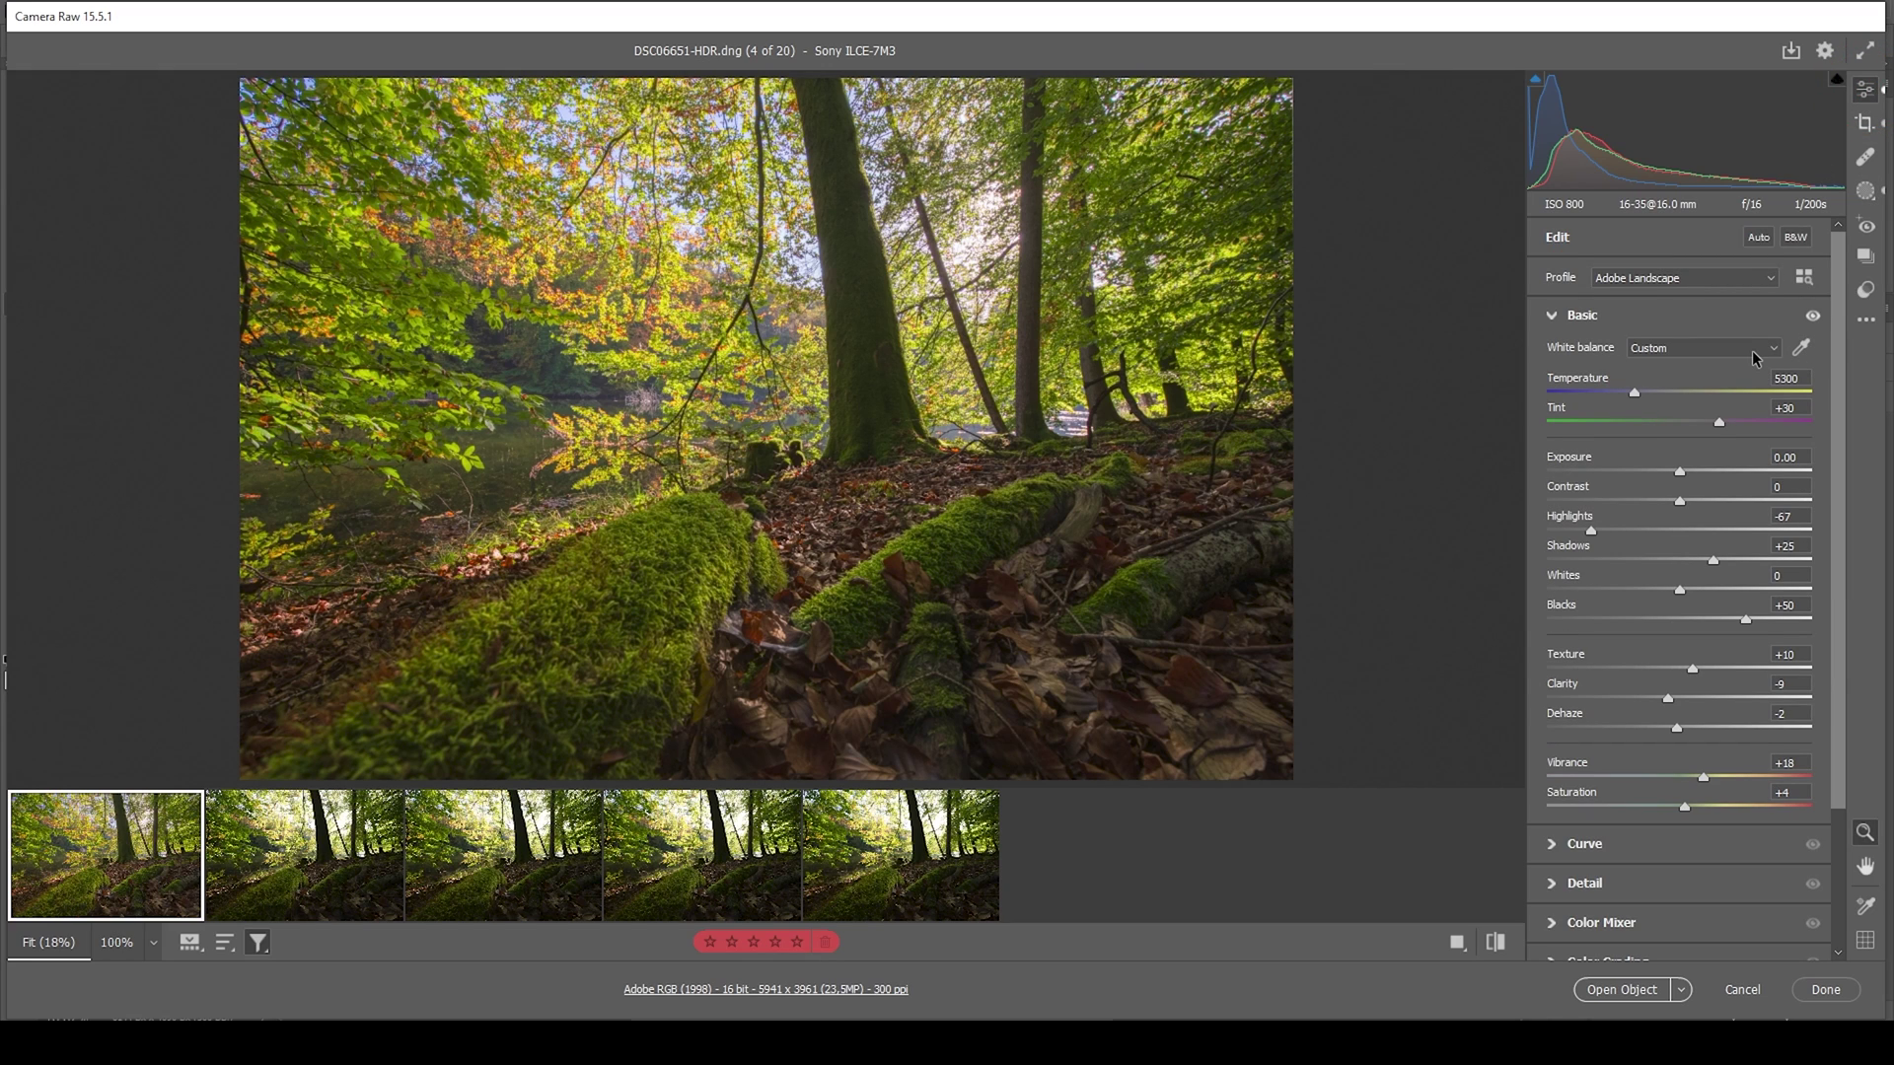
scroll(1634, 862, "down", 3)
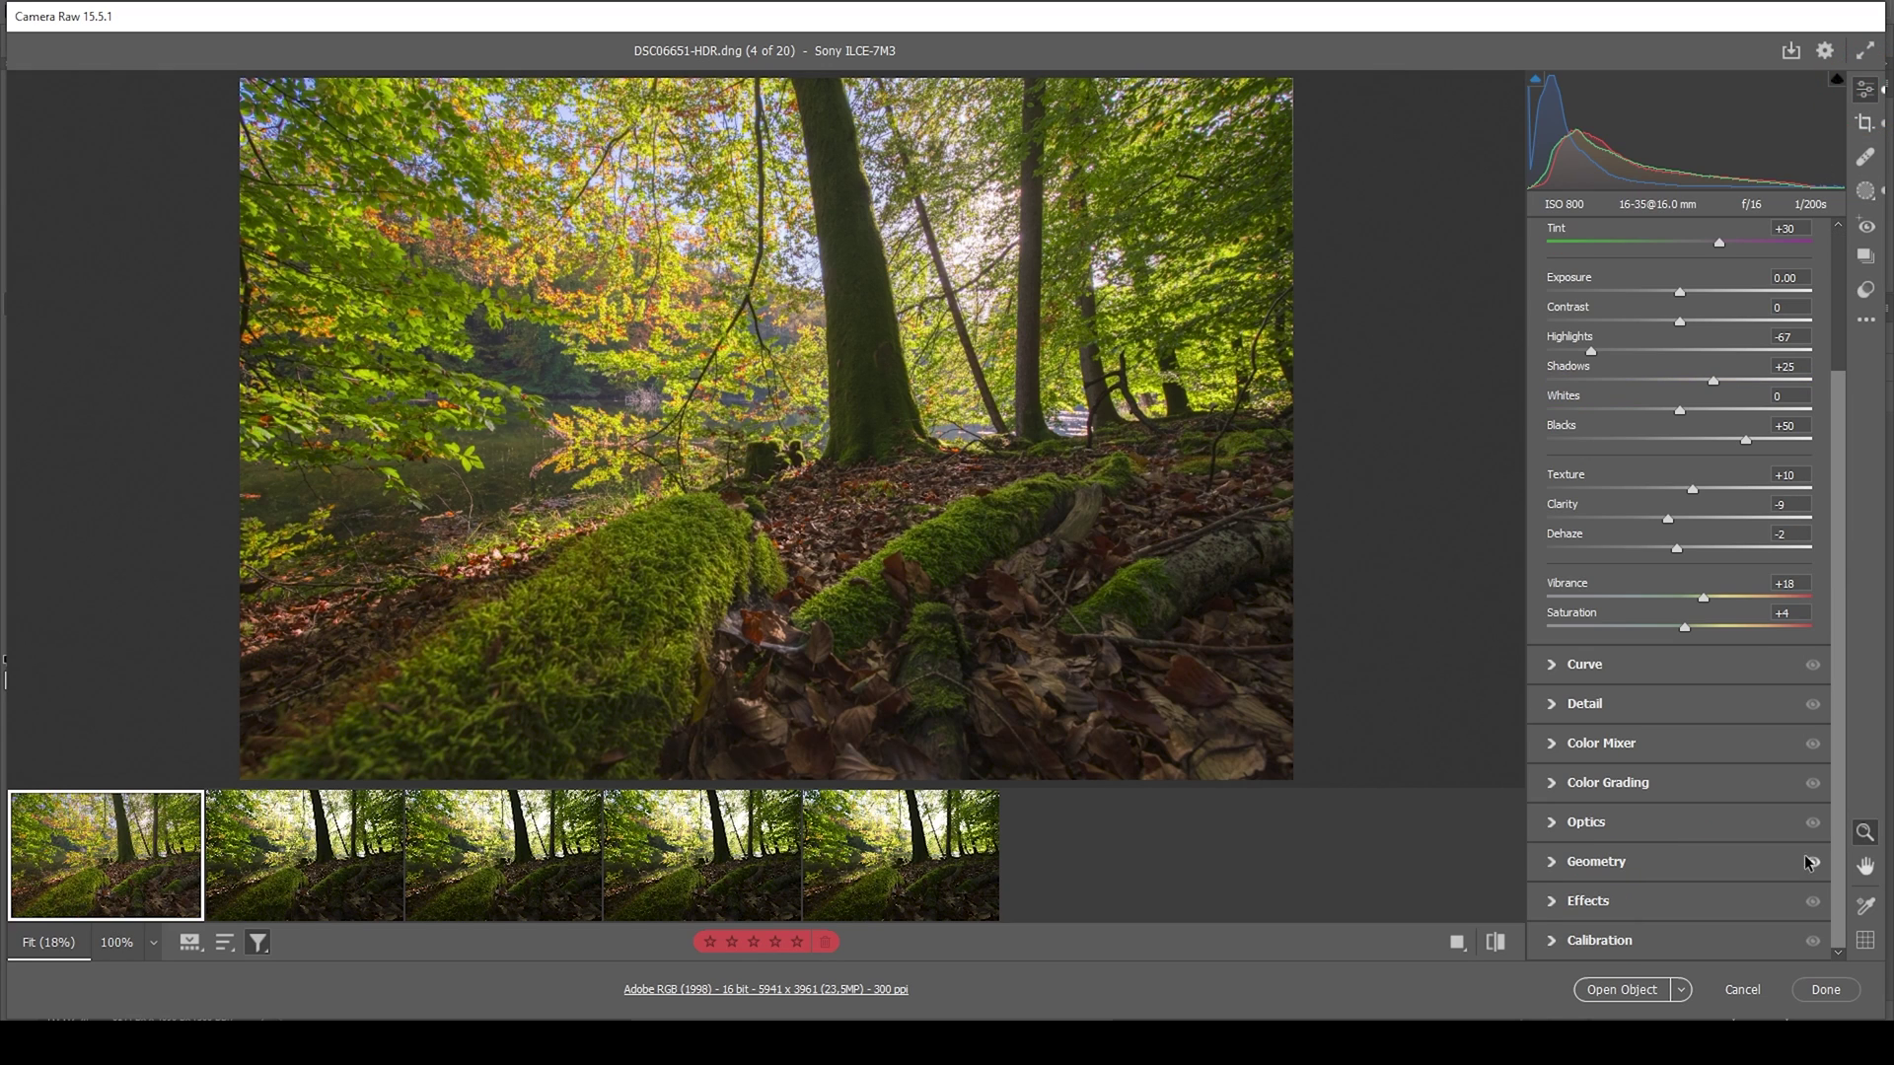
left_click(1552, 745)
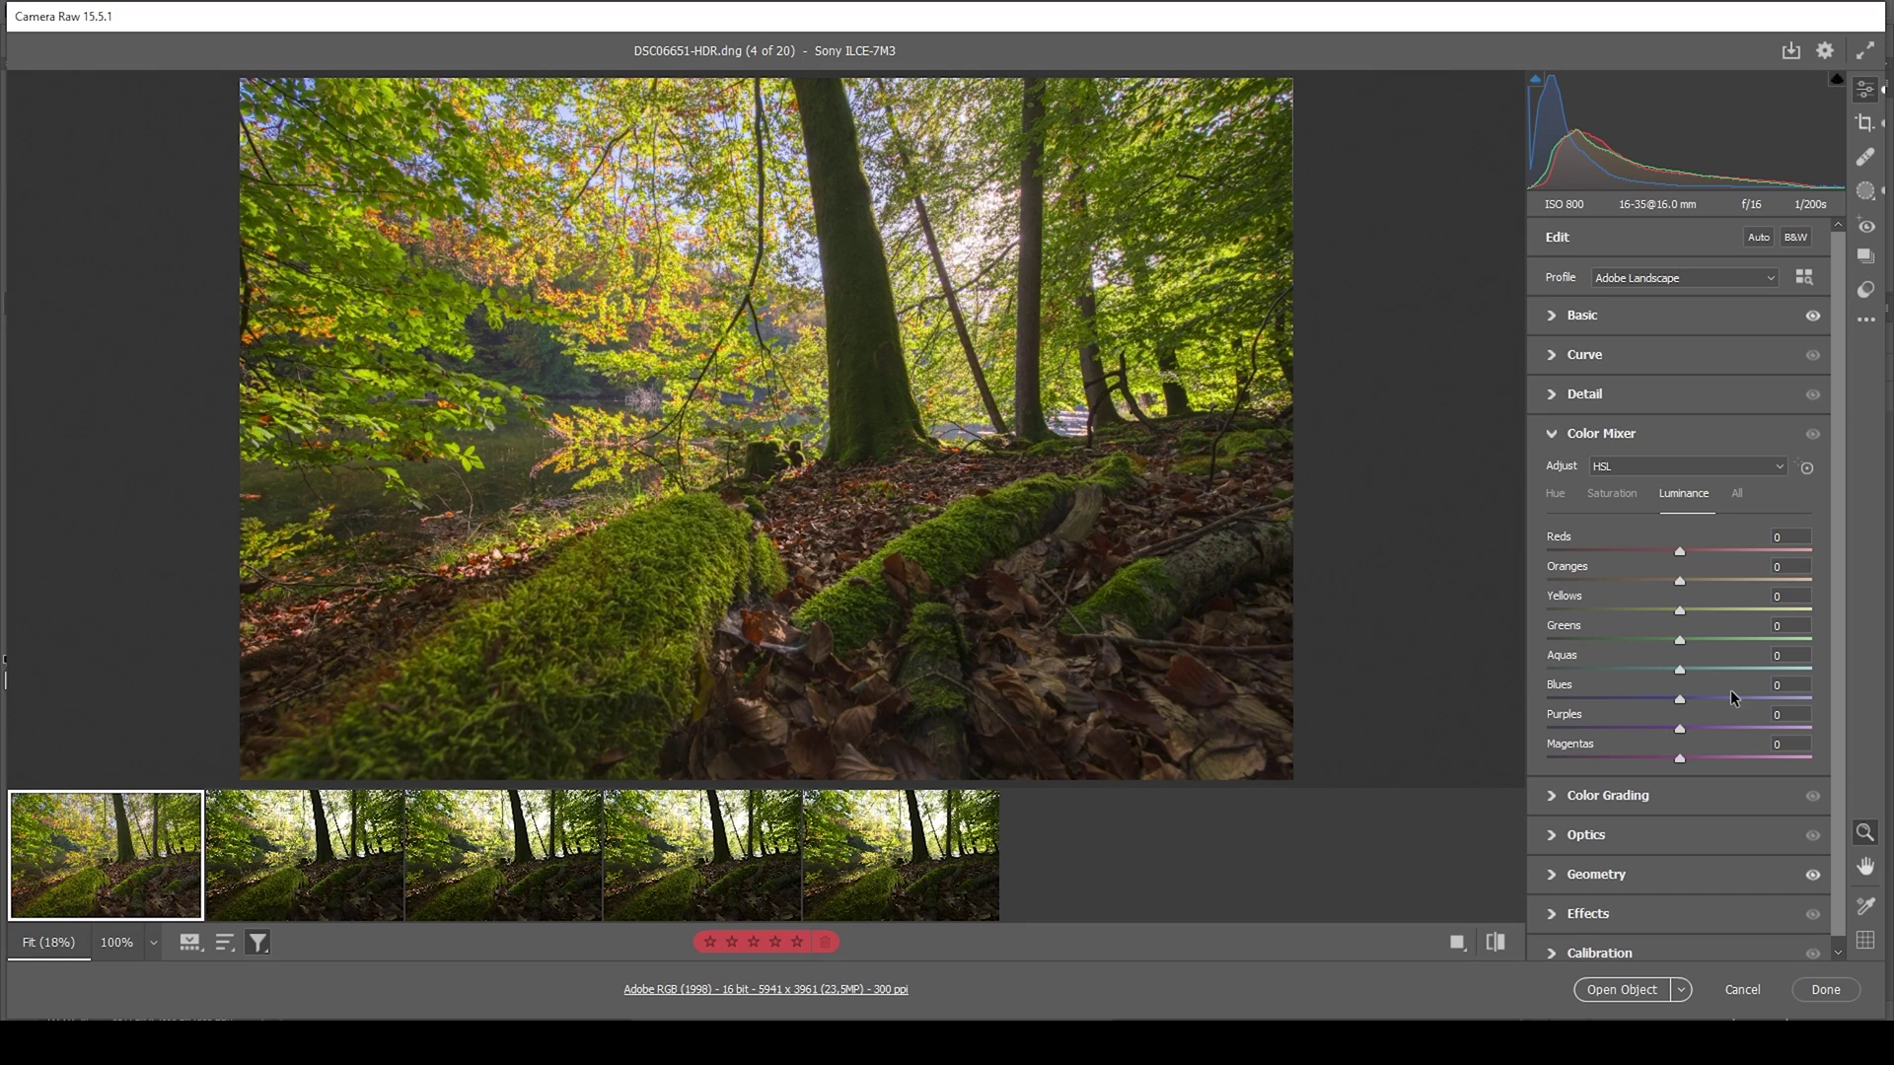
left_click(1557, 495)
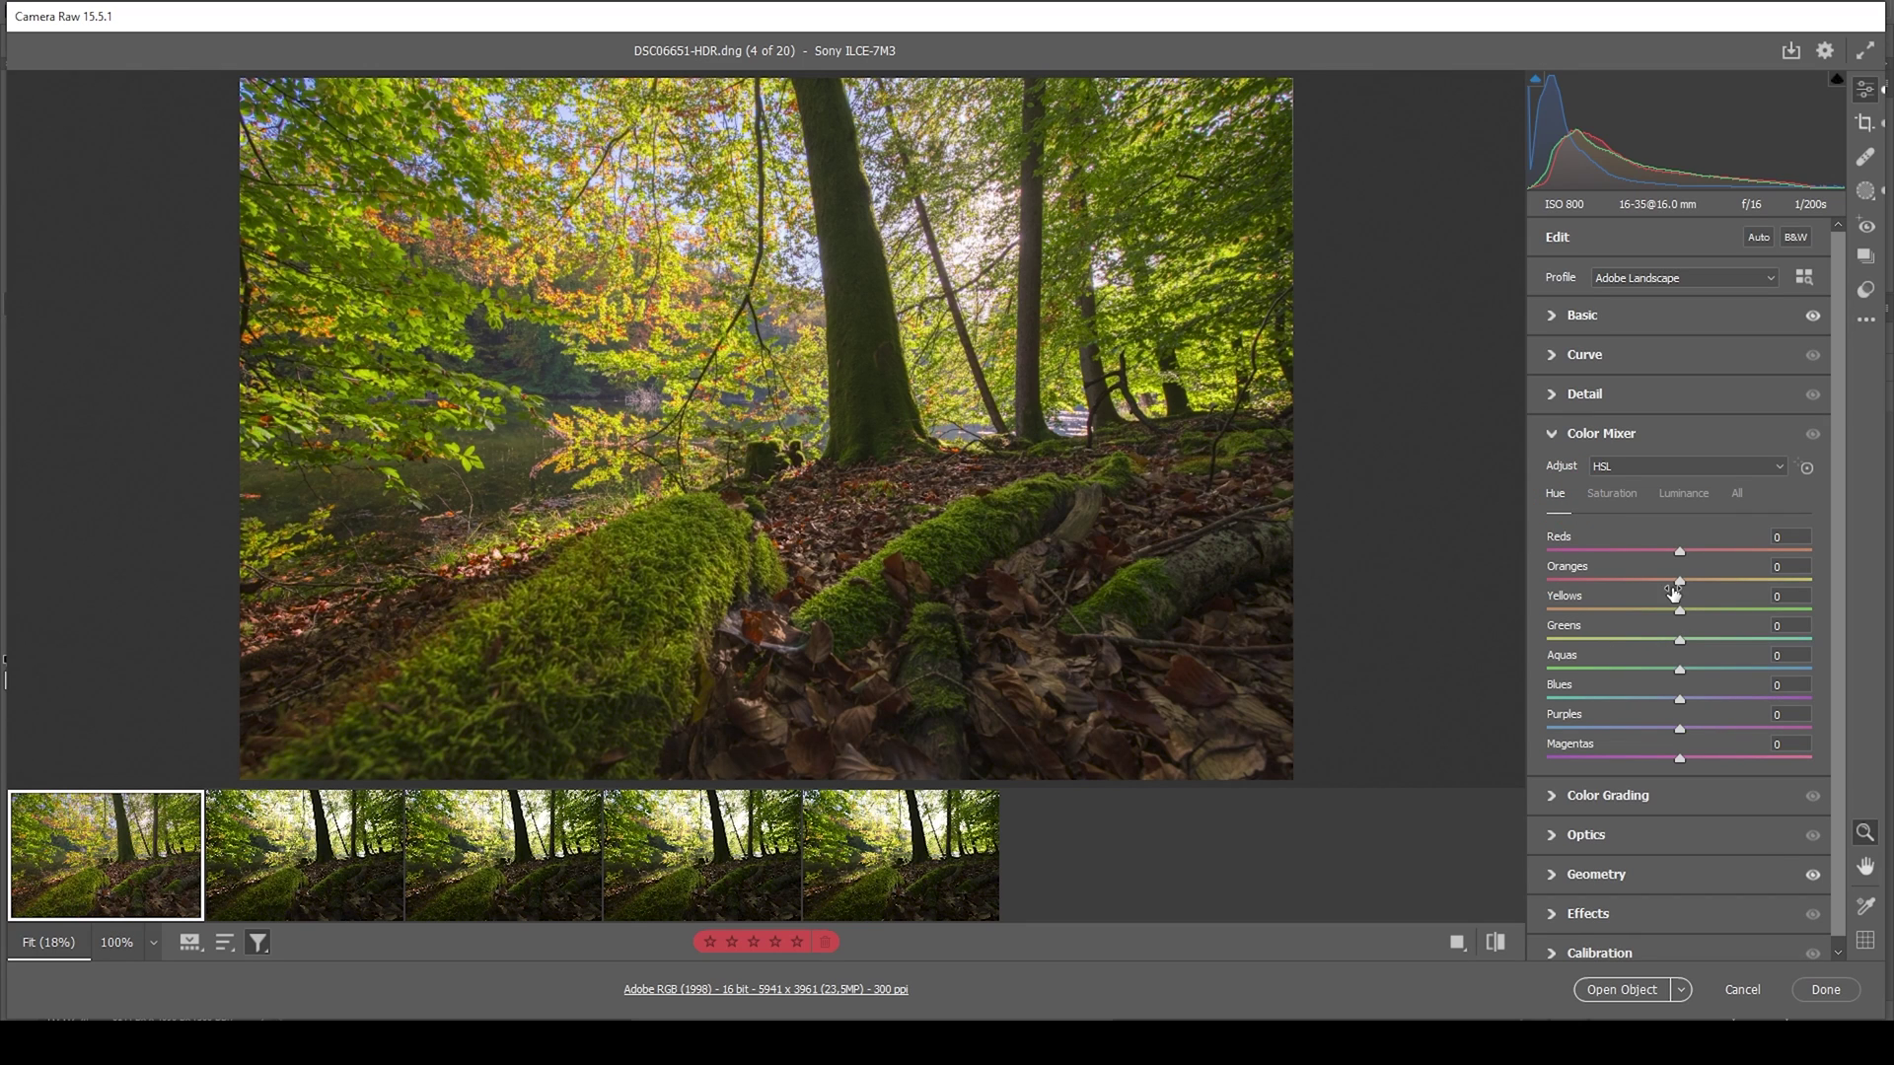
left_click_drag(1678, 577, 1673, 577)
left_click_drag(1683, 616, 1650, 611)
left_click_drag(1687, 641, 1693, 641)
left_click_drag(1695, 641, 1699, 639)
Raise saturation to Oranges +13, Yellows +31, Greens +22 and Blues +13.
left_click(1613, 494)
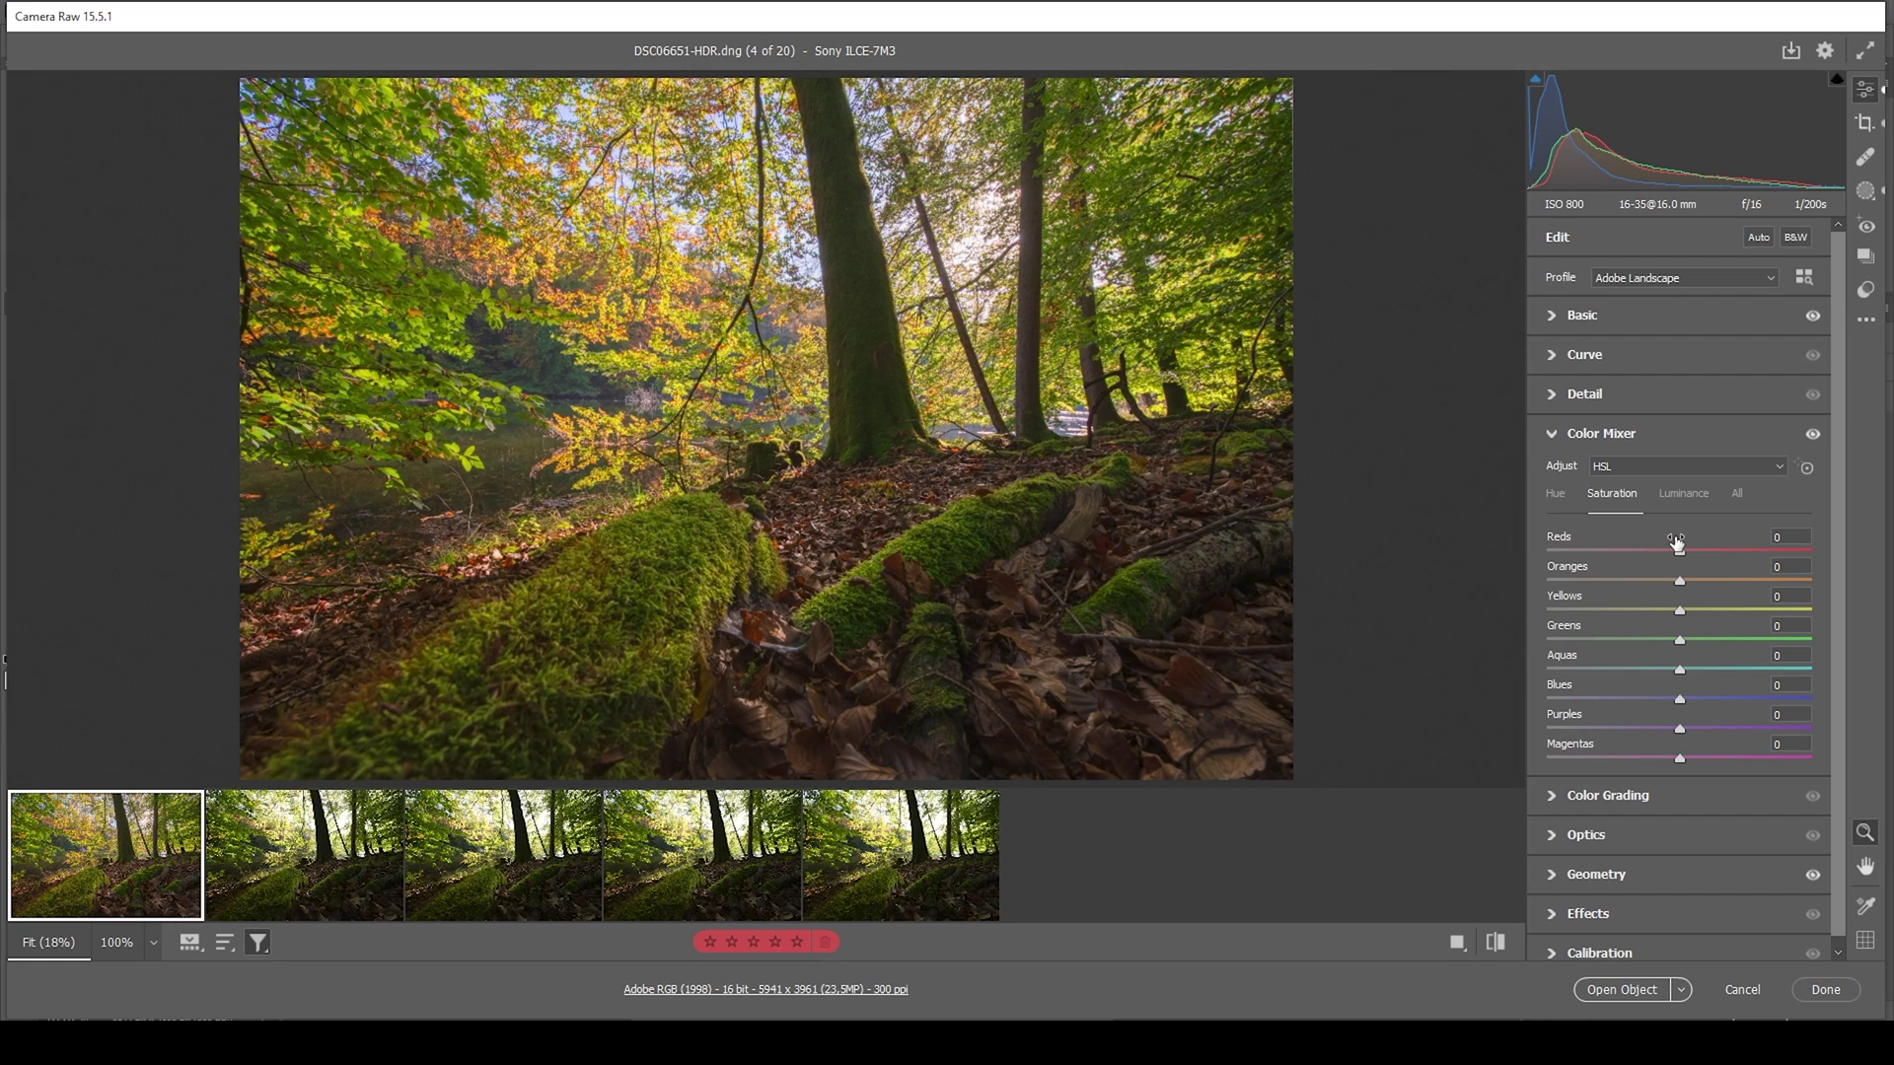
left_click_drag(1681, 580, 1723, 606)
left_click_drag(1684, 644, 1710, 639)
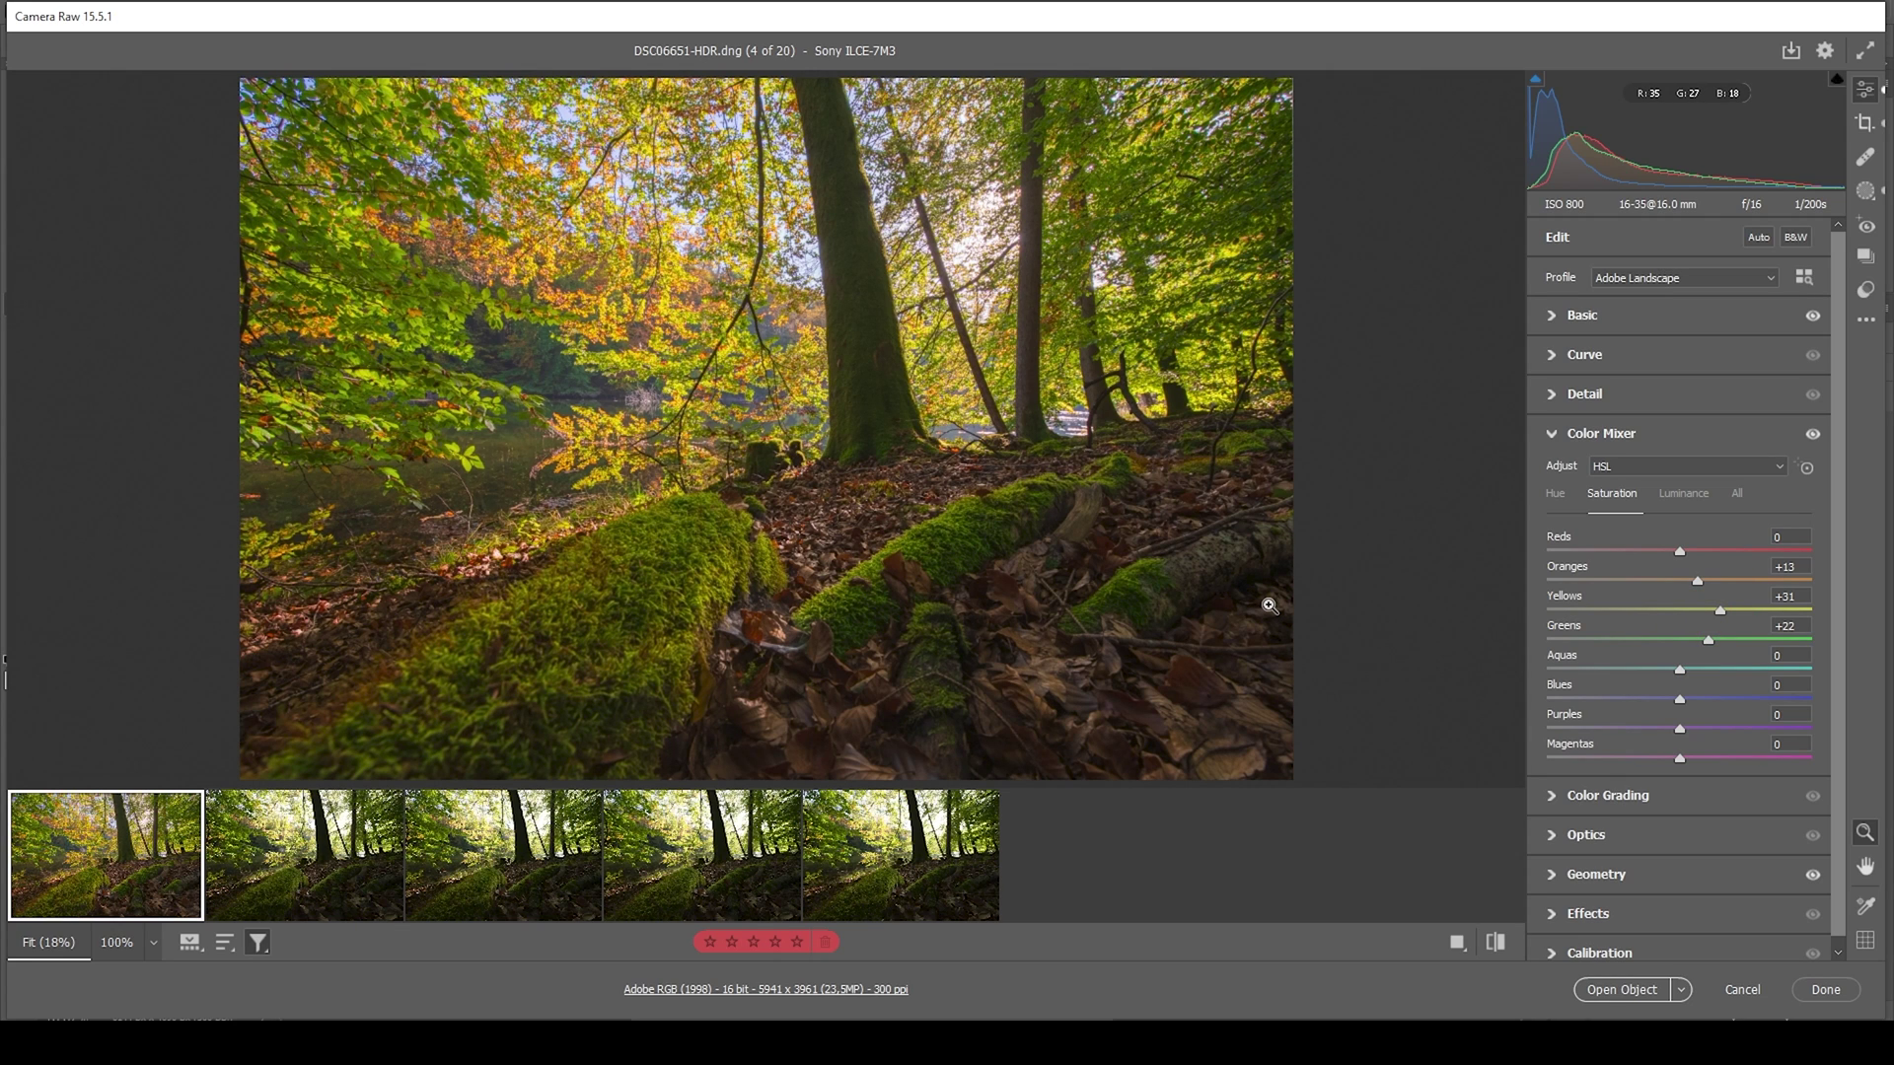
left_click_drag(1680, 698, 1699, 705)
Set Color Mixer luminance to Oranges +6, Yellows +7, Greens +31, then collapse the panel.
left_click(1698, 495)
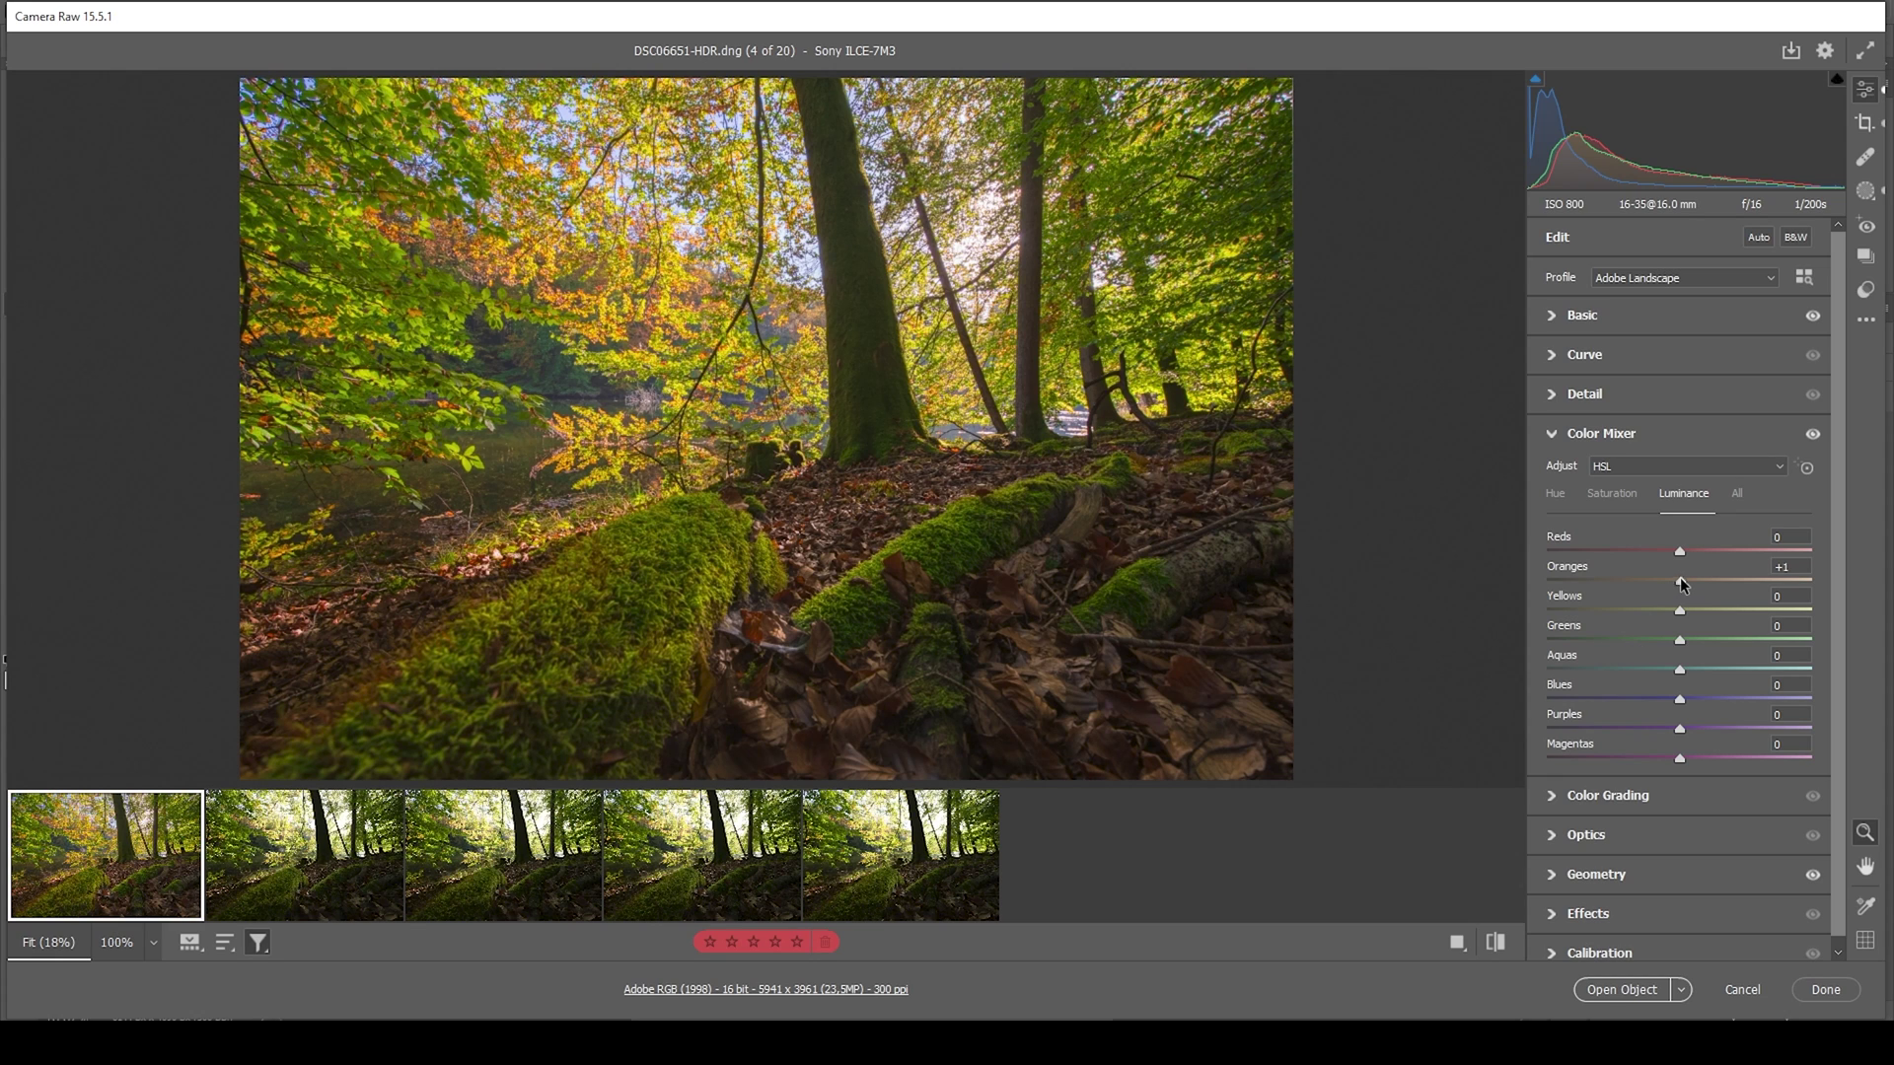
left_click_drag(1682, 584, 1692, 613)
left_click_drag(1693, 613, 1691, 613)
left_click_drag(1680, 642, 1718, 634)
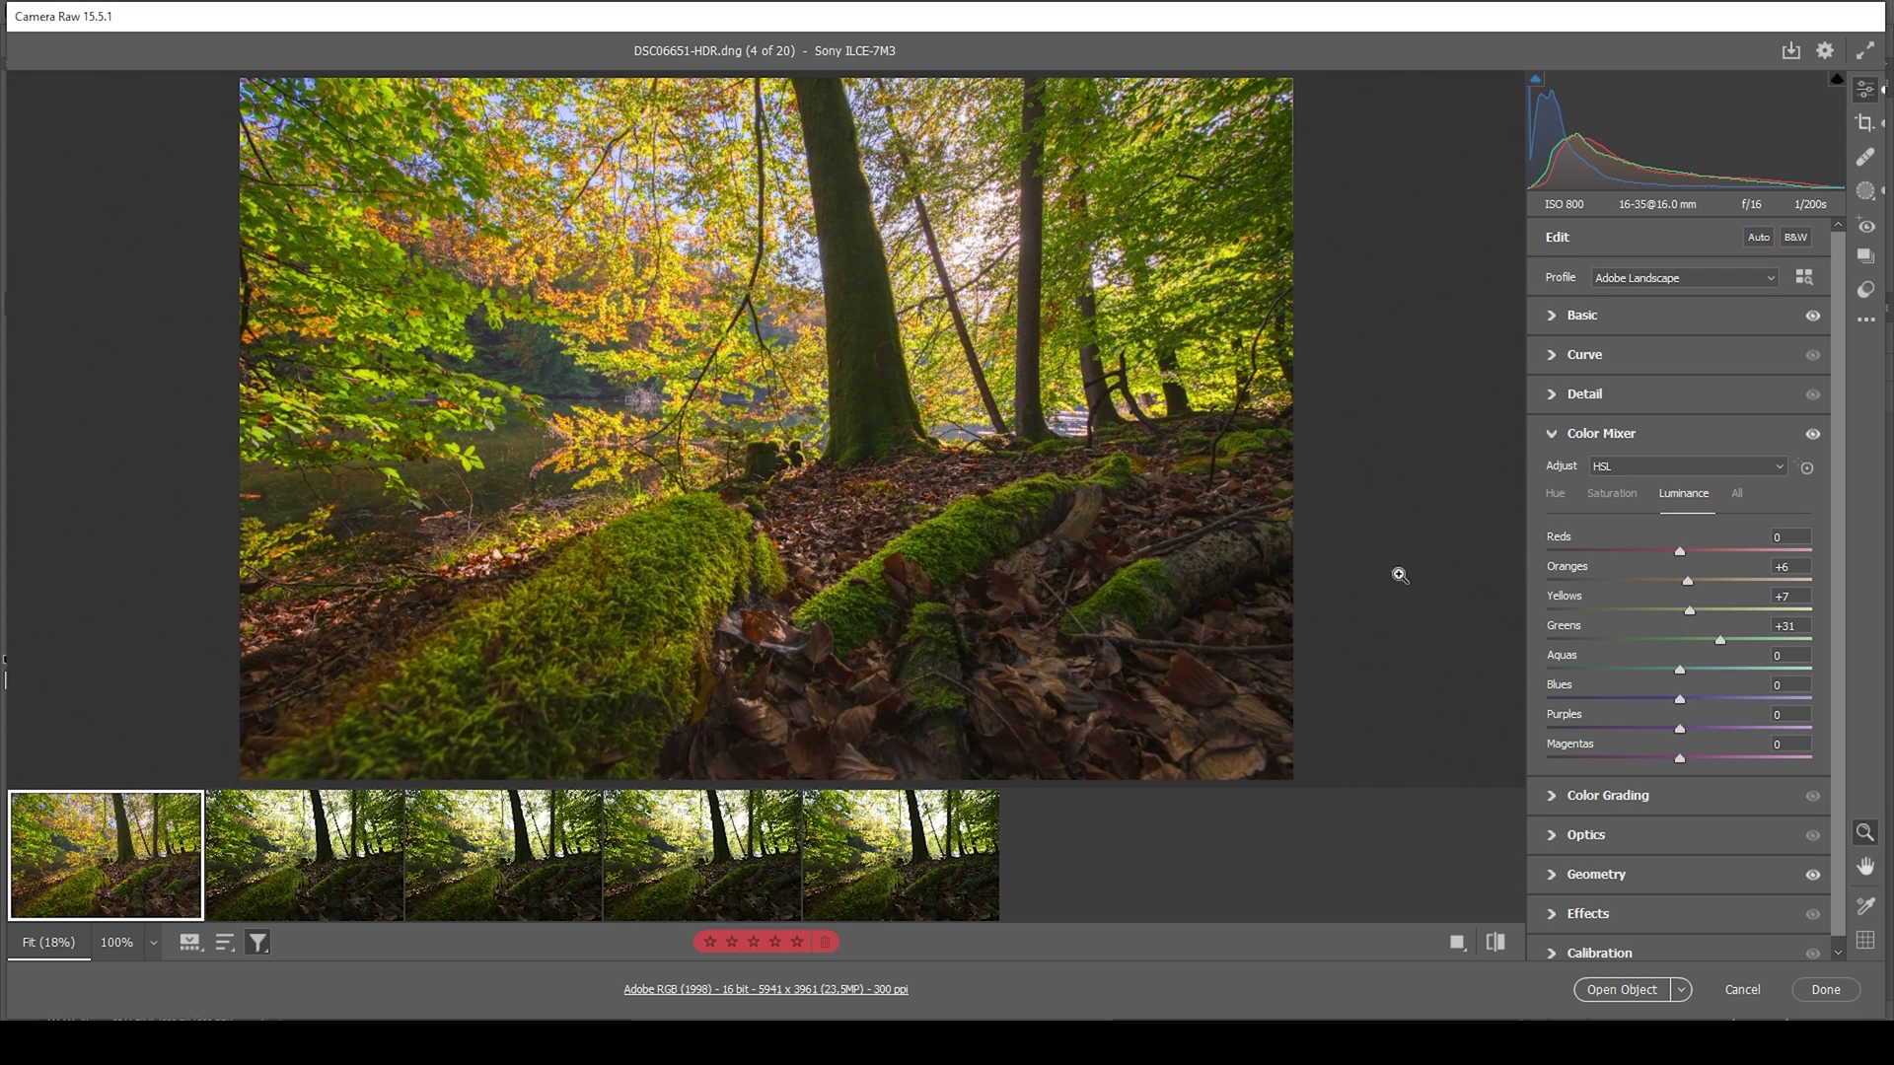
left_click(1618, 435)
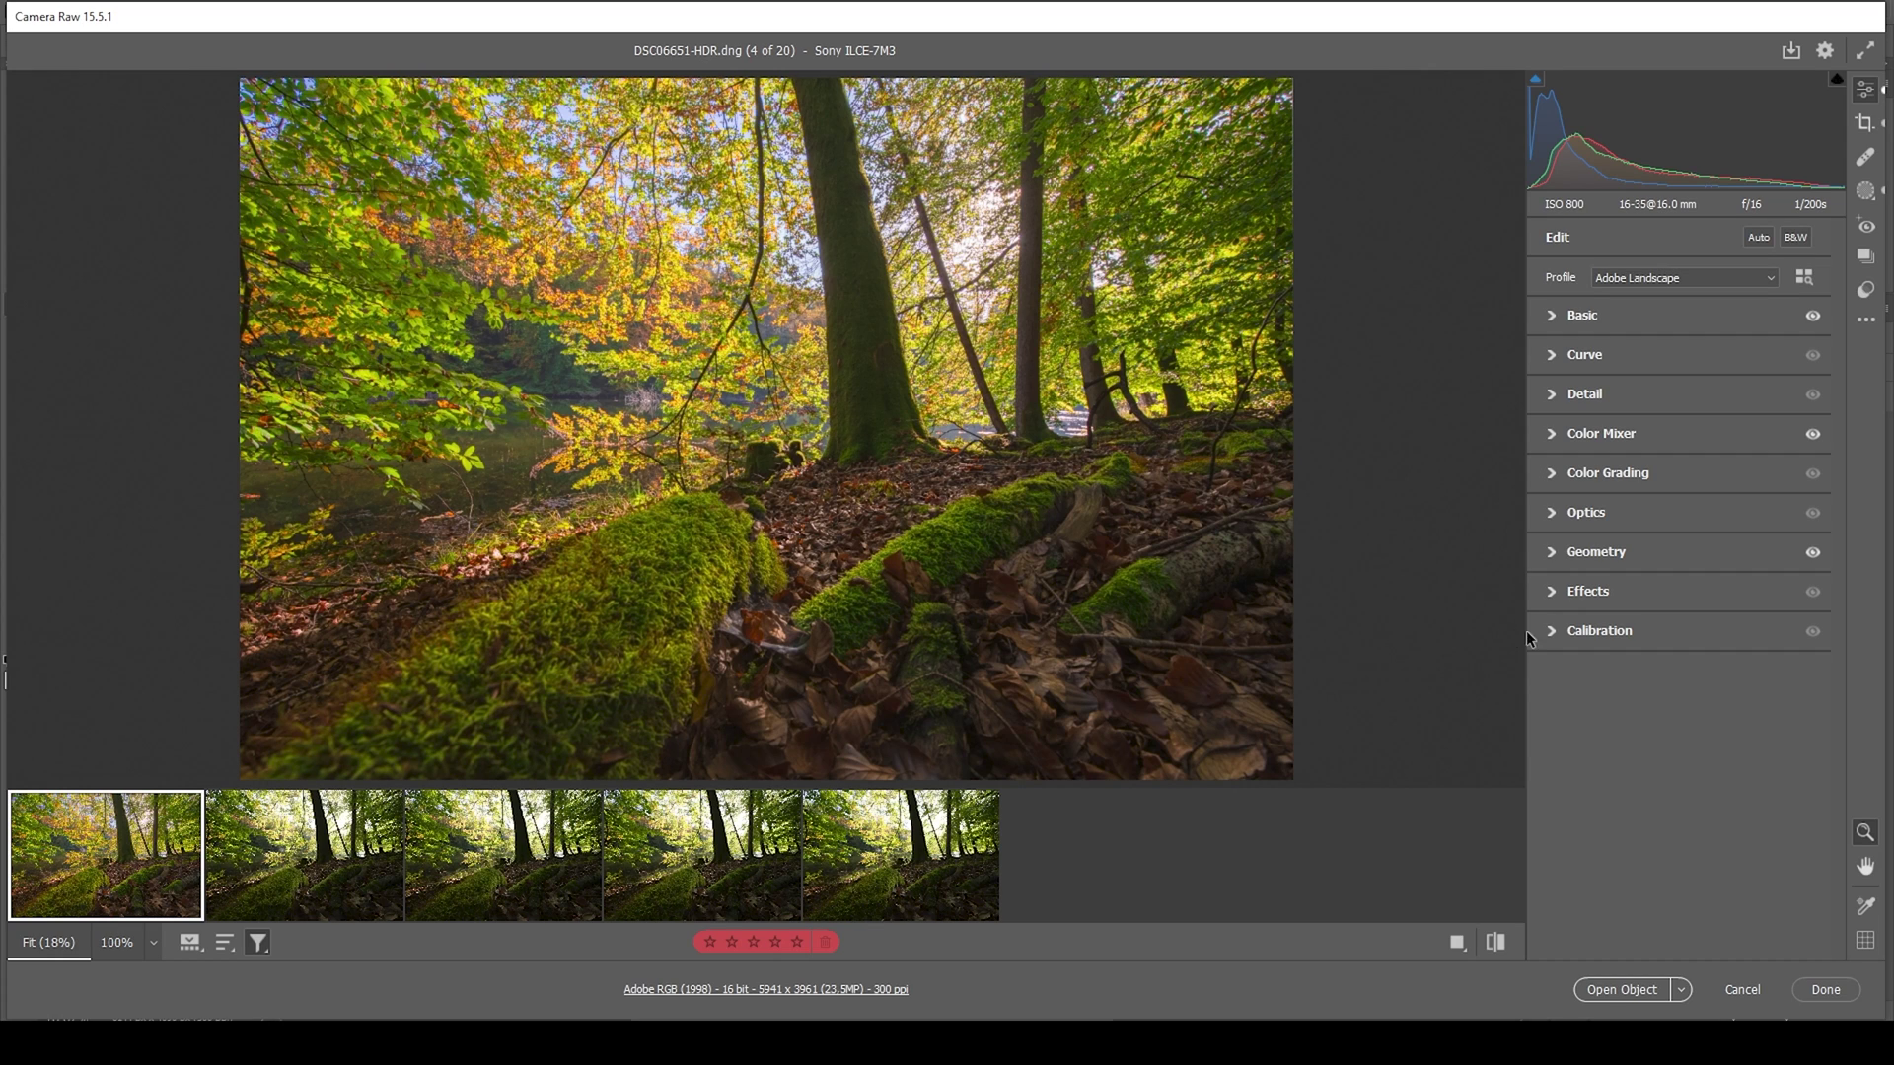
Add a subtle -6 vignette in the Effects panel.
left_click(1554, 592)
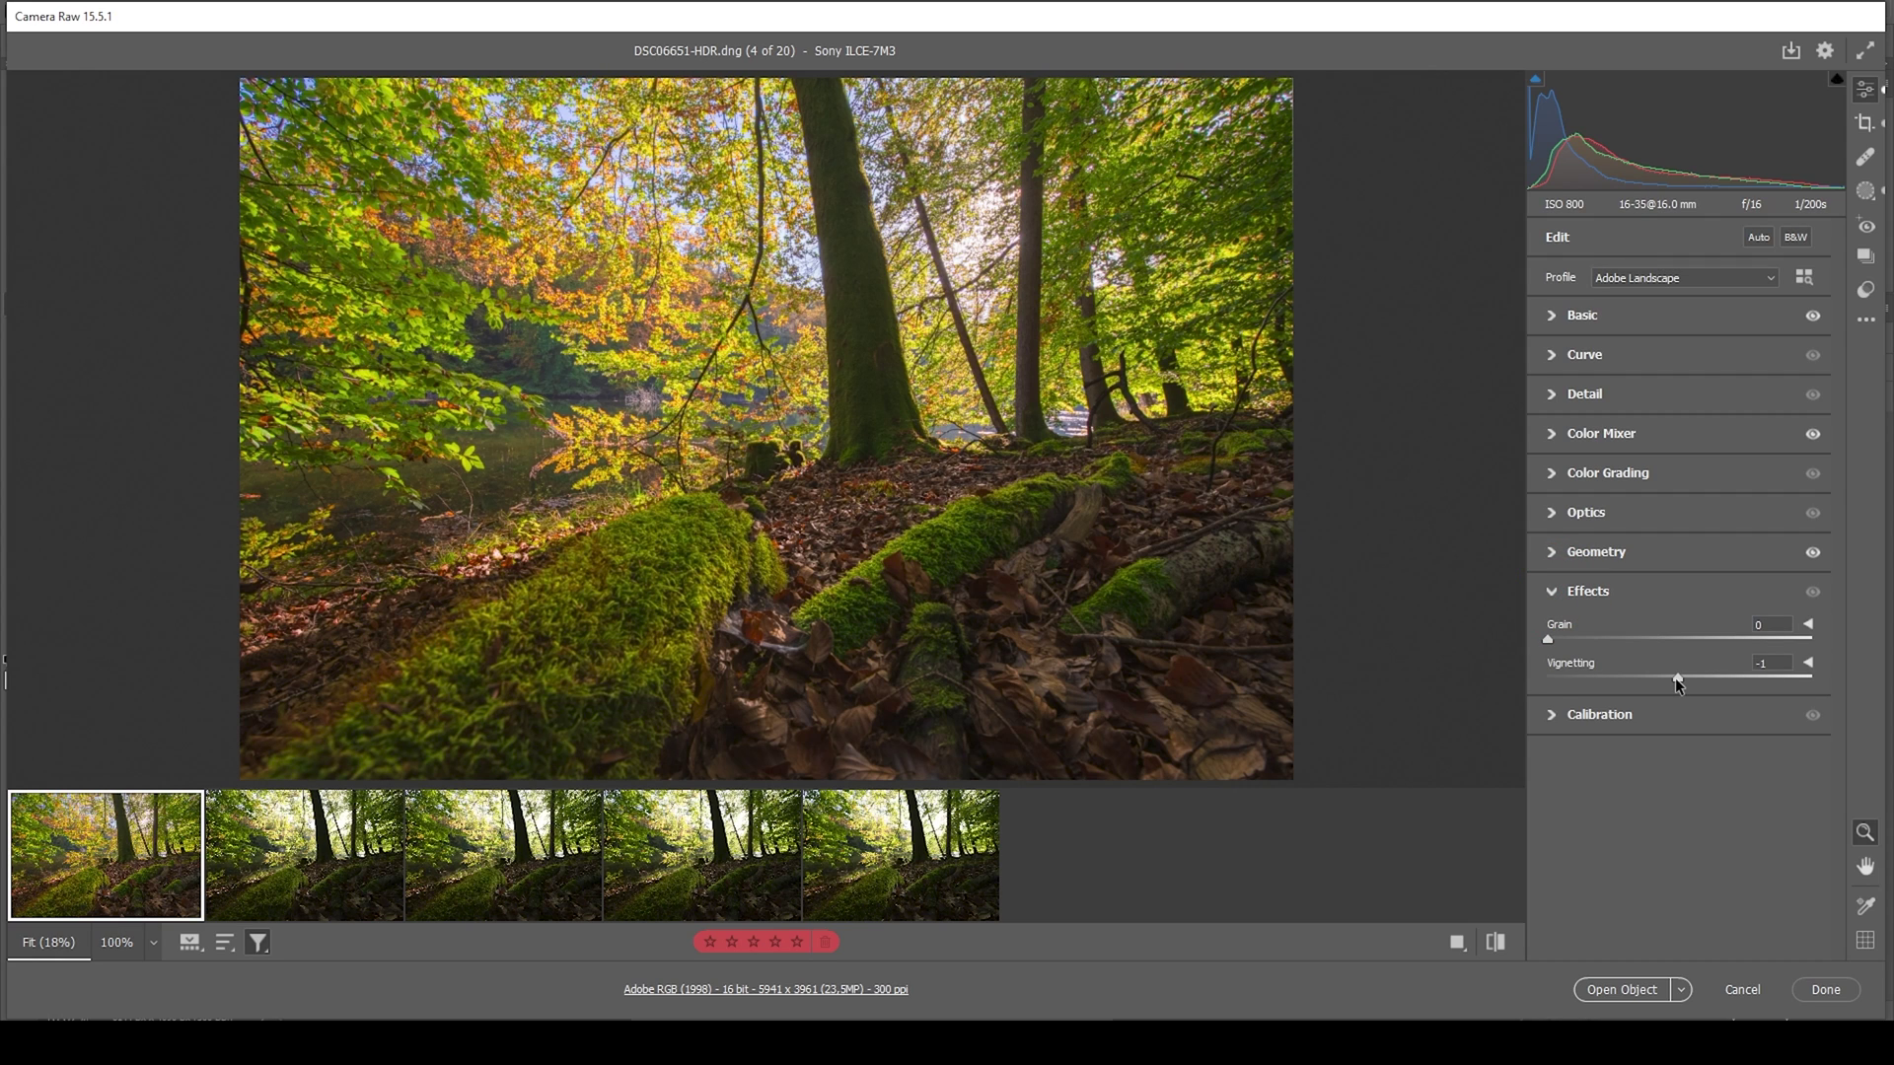
left_click_drag(1675, 678, 1670, 678)
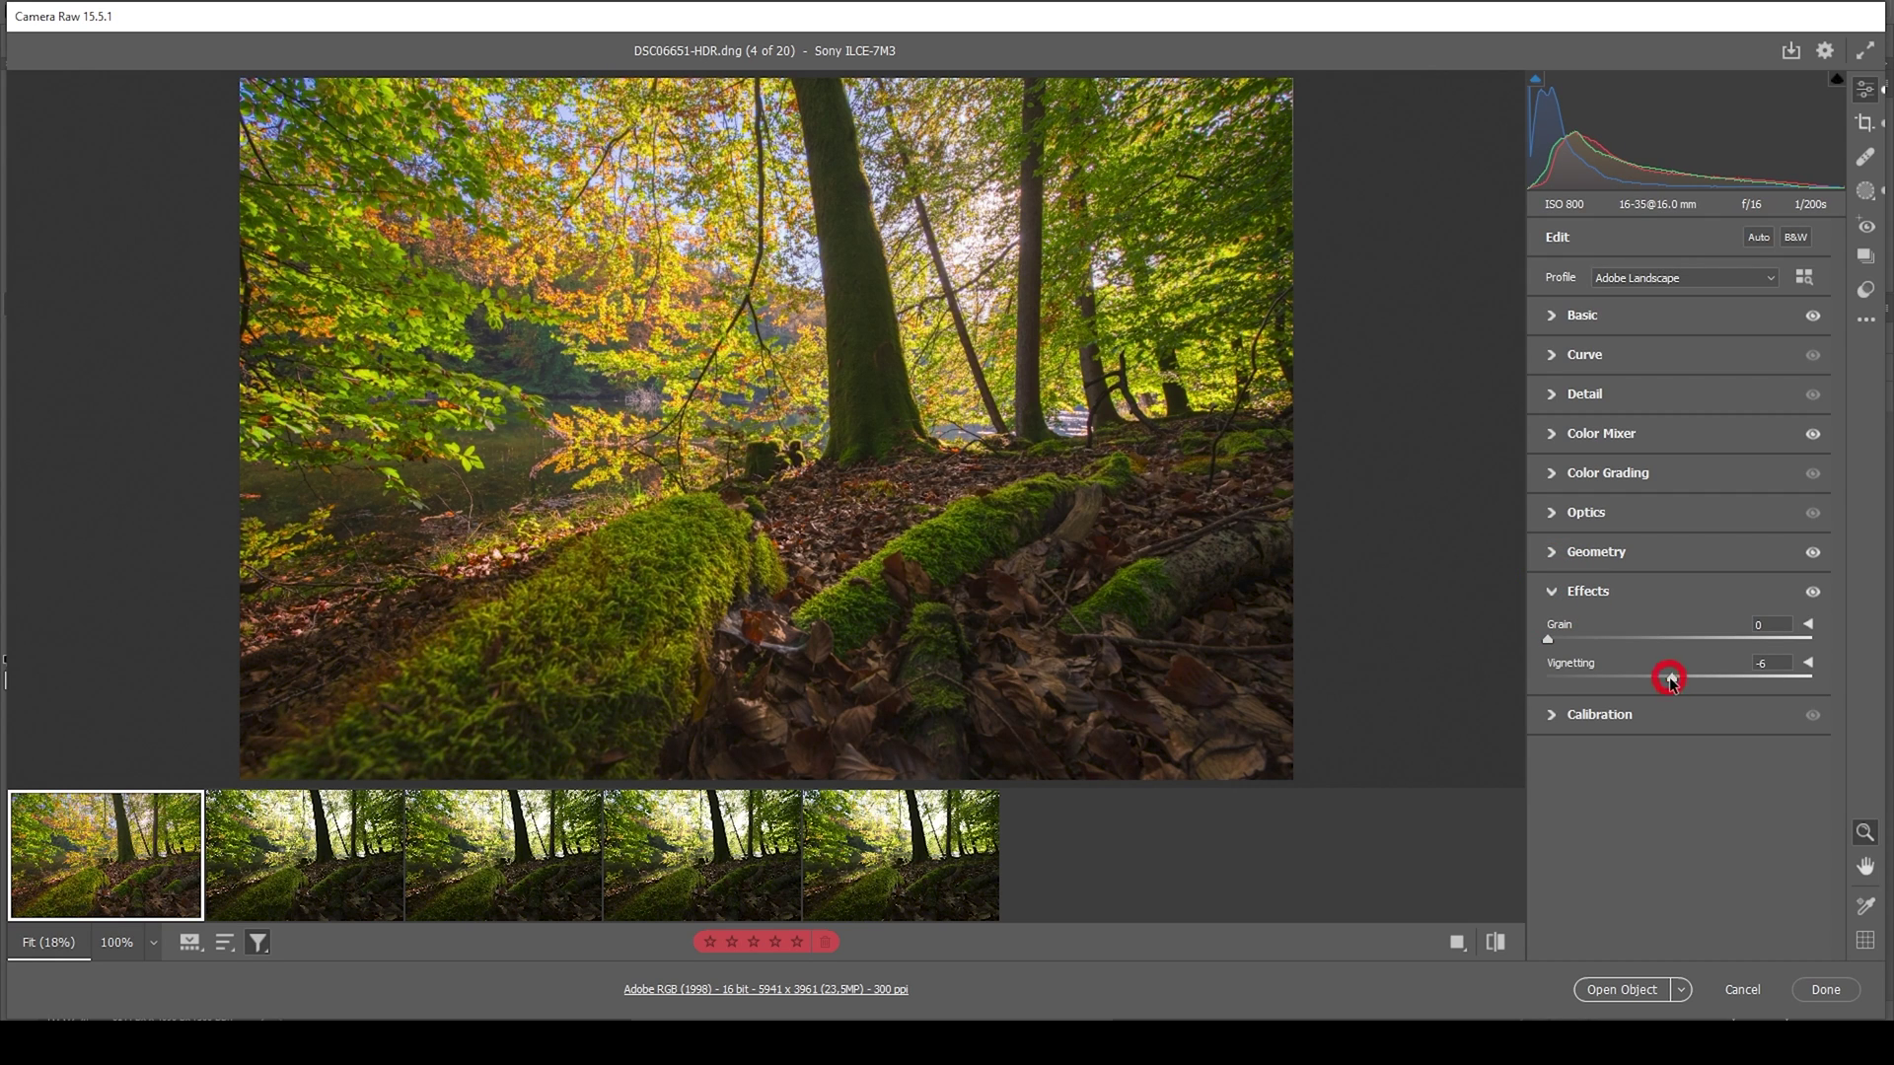
left_click(1556, 592)
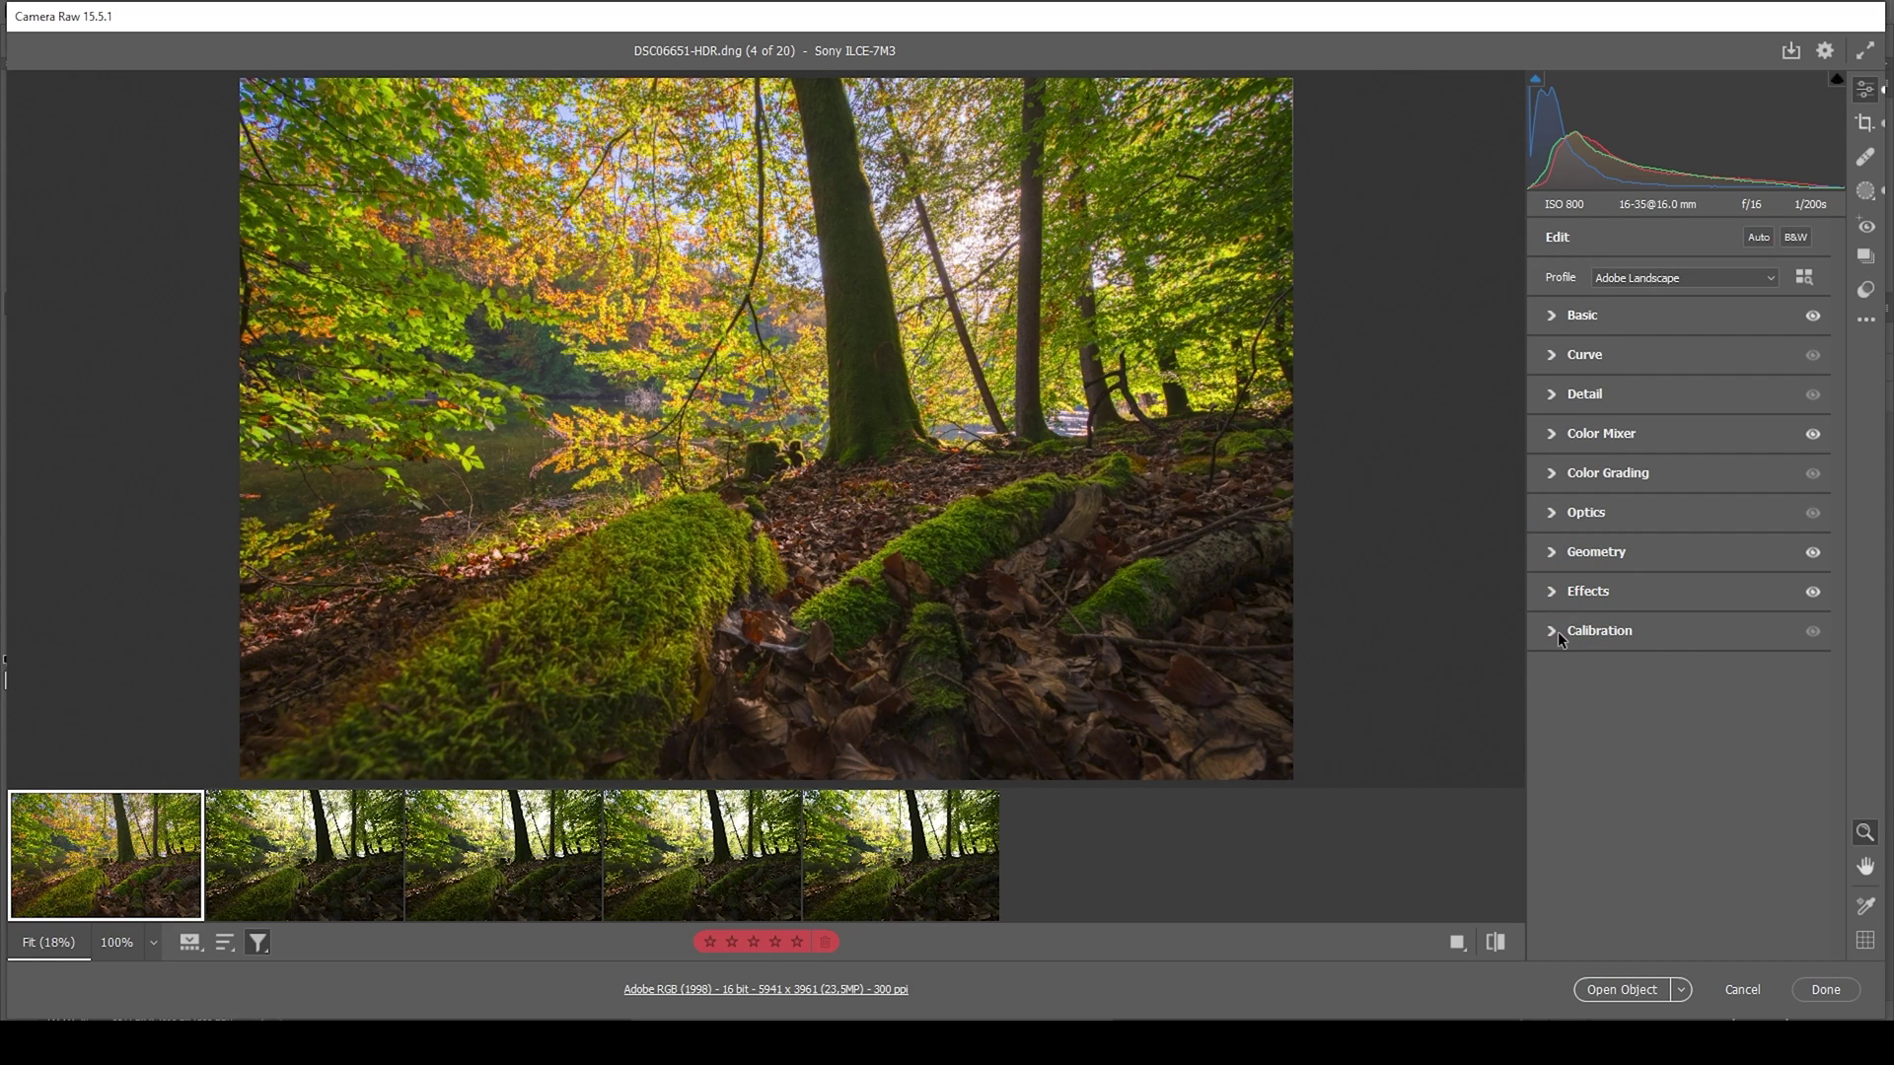
In Calibration, set Blue Primary Hue to -1 and Saturation to +34.
left_click(1559, 631)
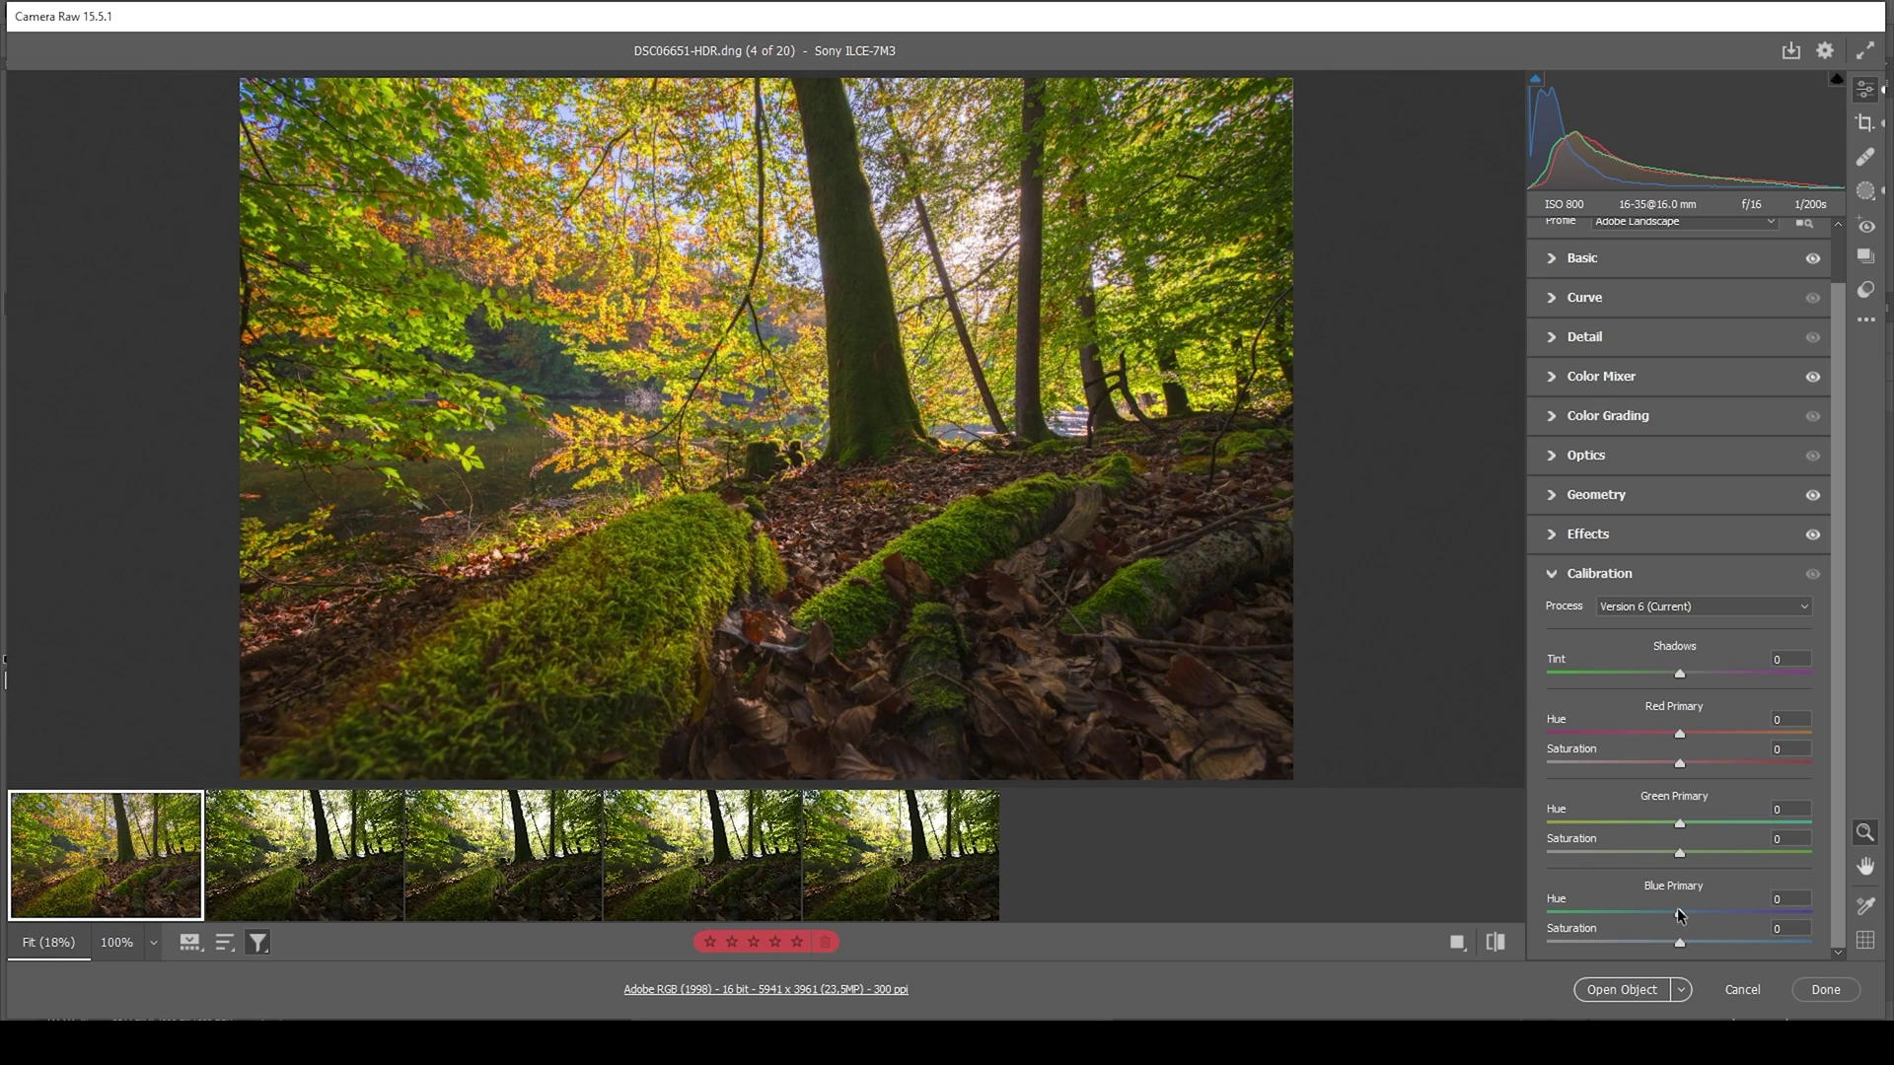
left_click_drag(1678, 914, 1672, 917)
left_click_drag(1679, 943, 1725, 945)
left_click(1547, 580)
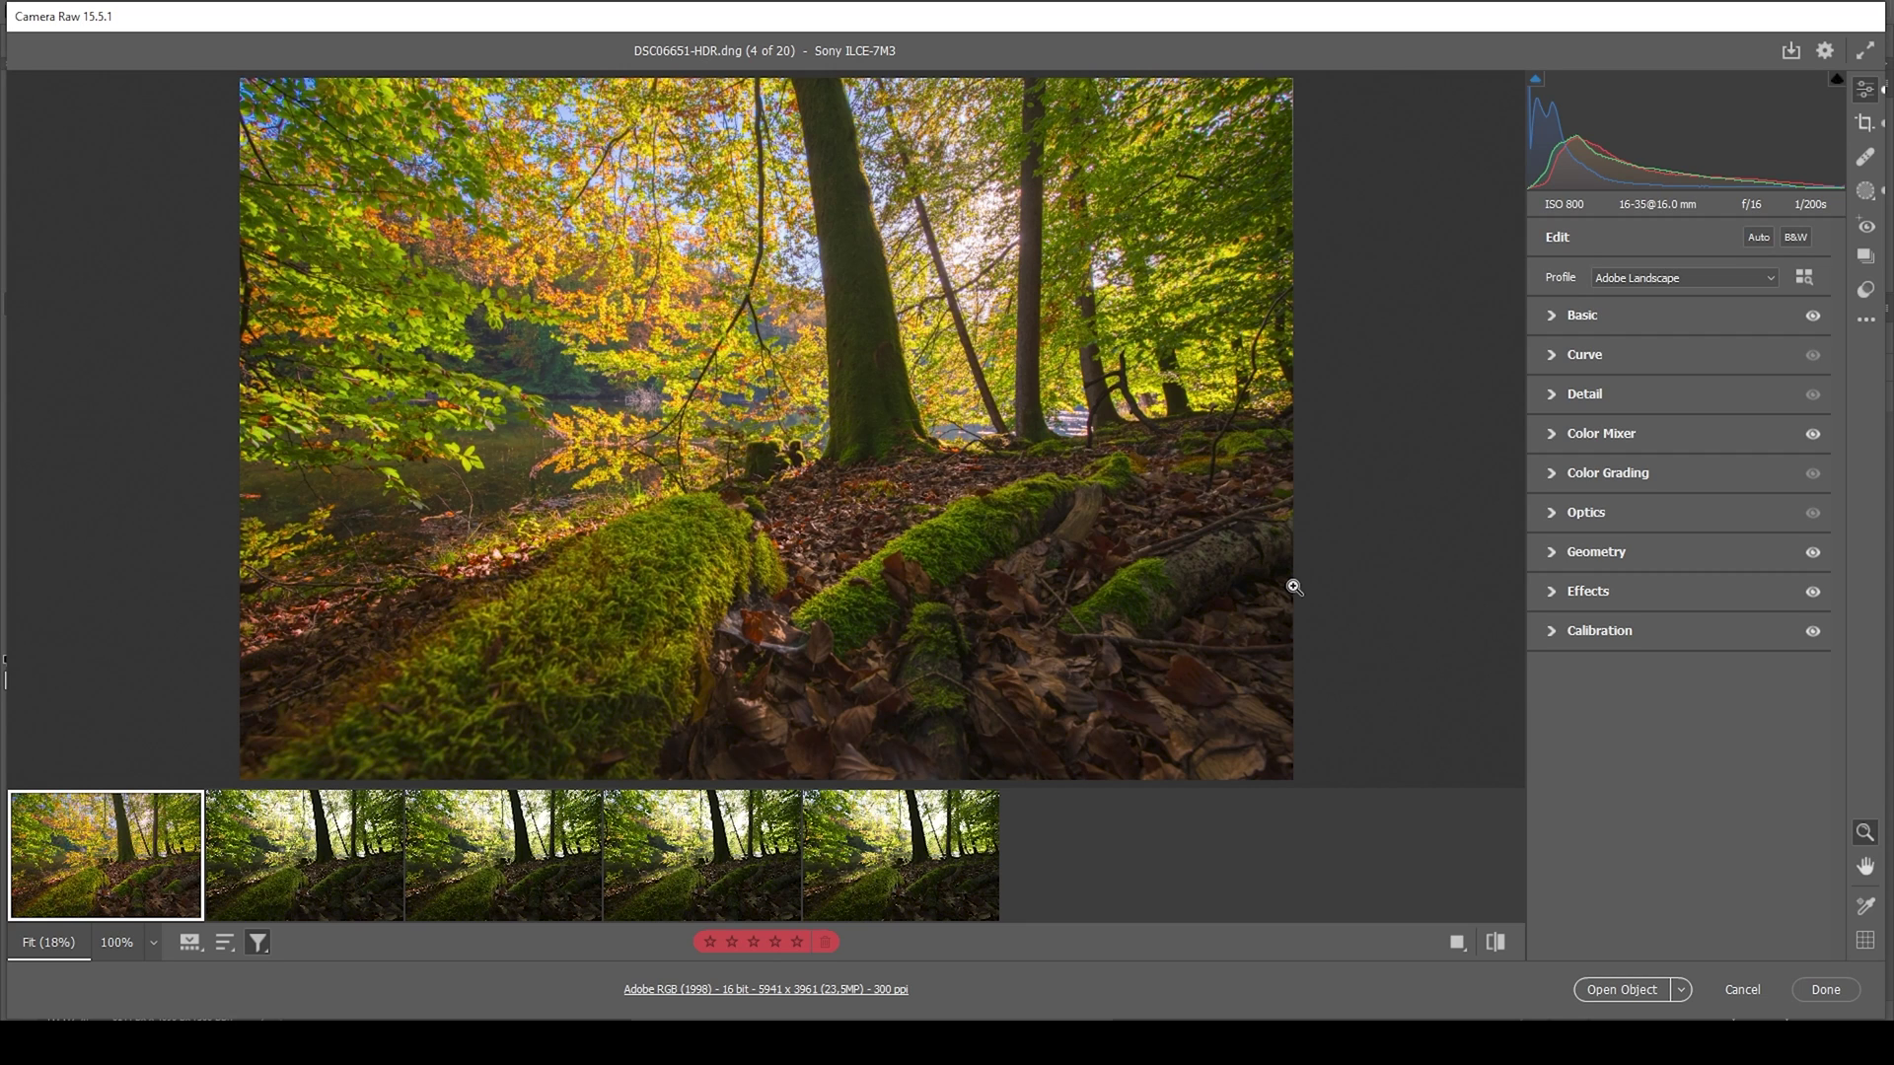
mouse_move(108, 860)
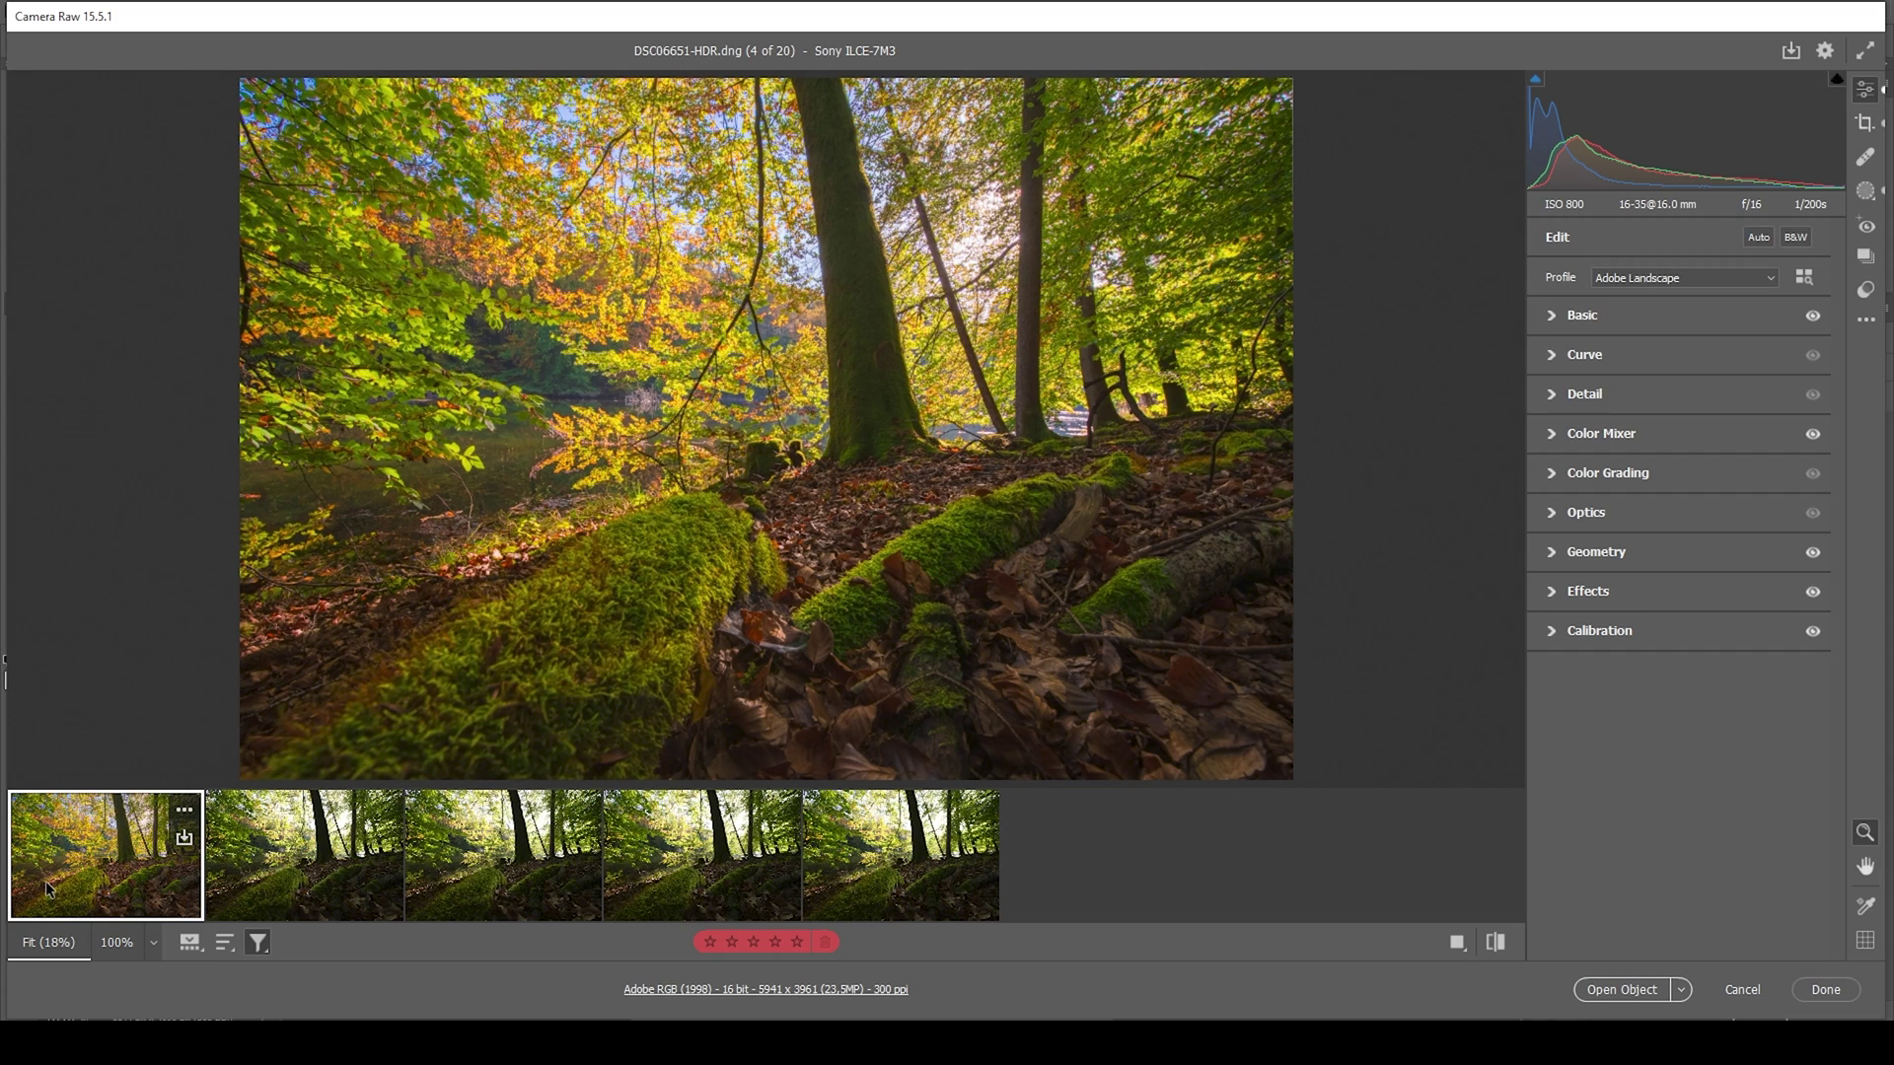
Sync every setting from the first image to all five HDR merges and open them in Photoshop.
mouse_move(900, 909)
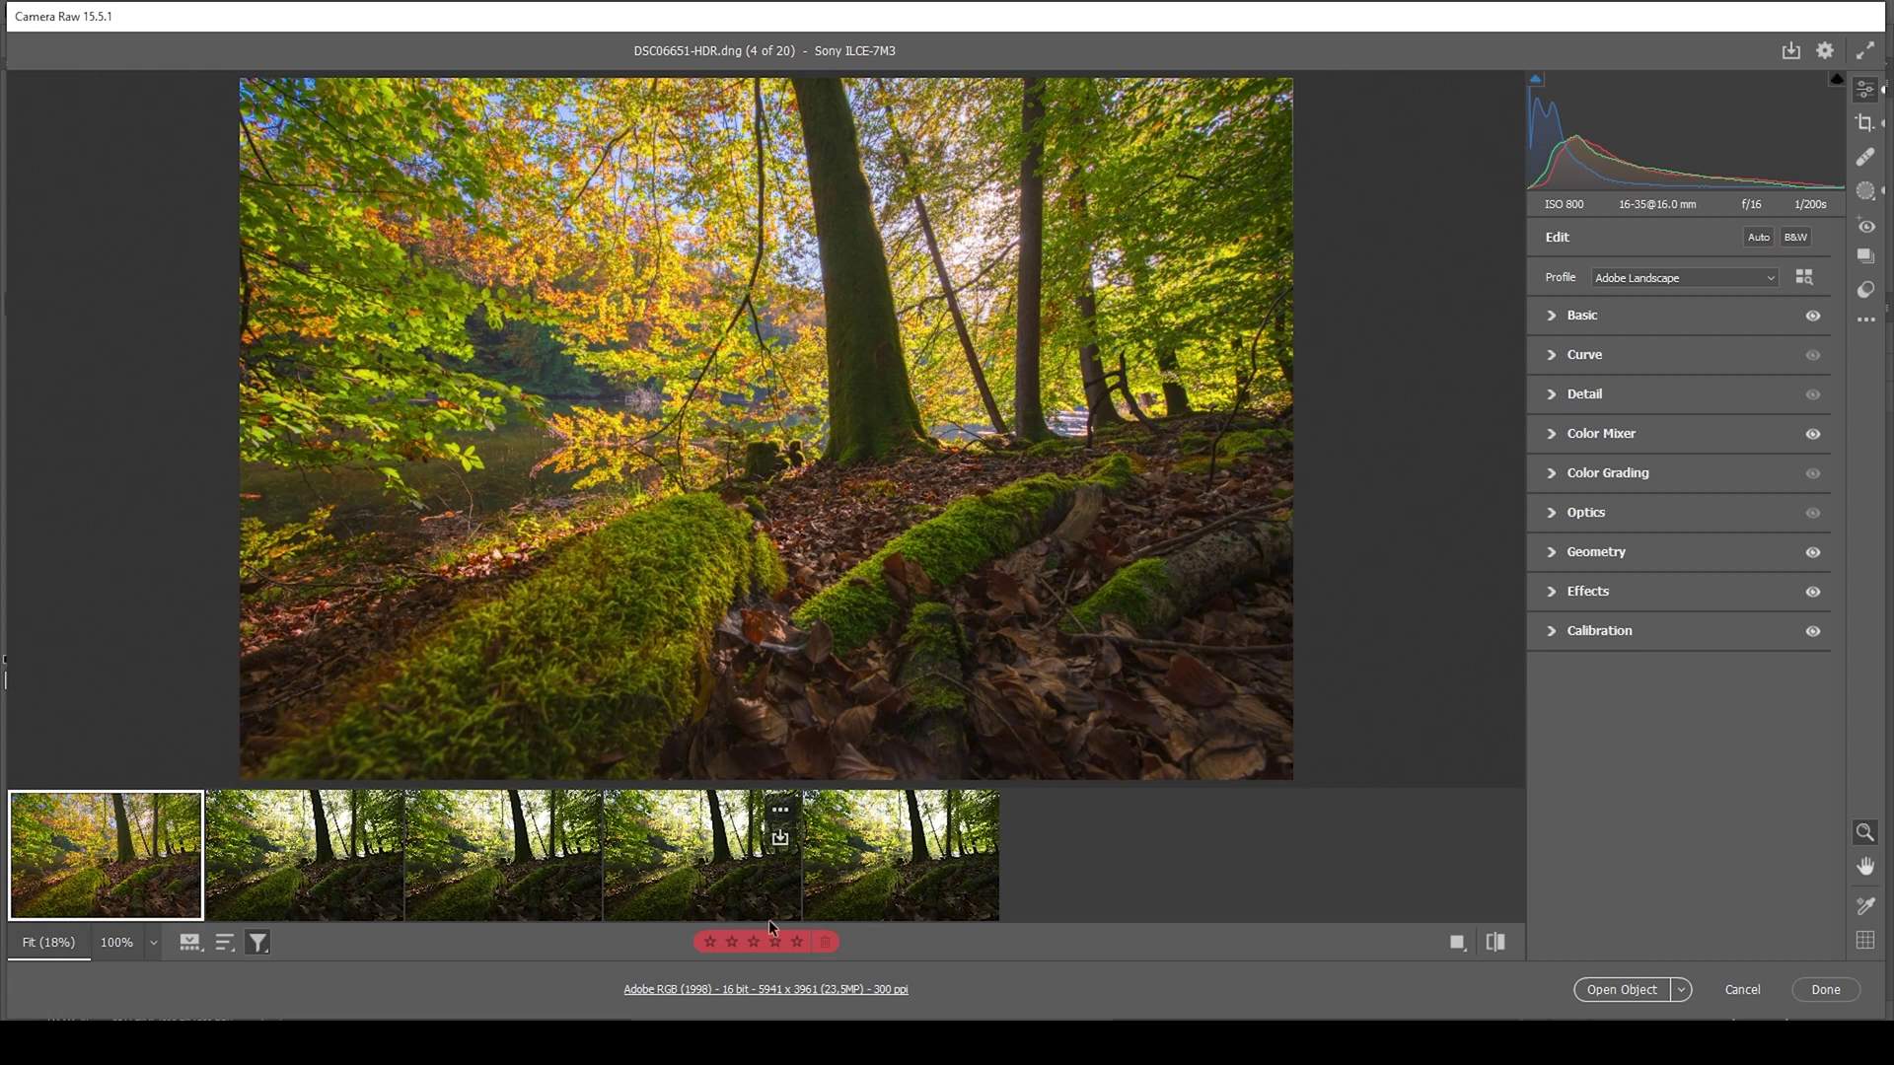
left_click(904, 898, "shift")
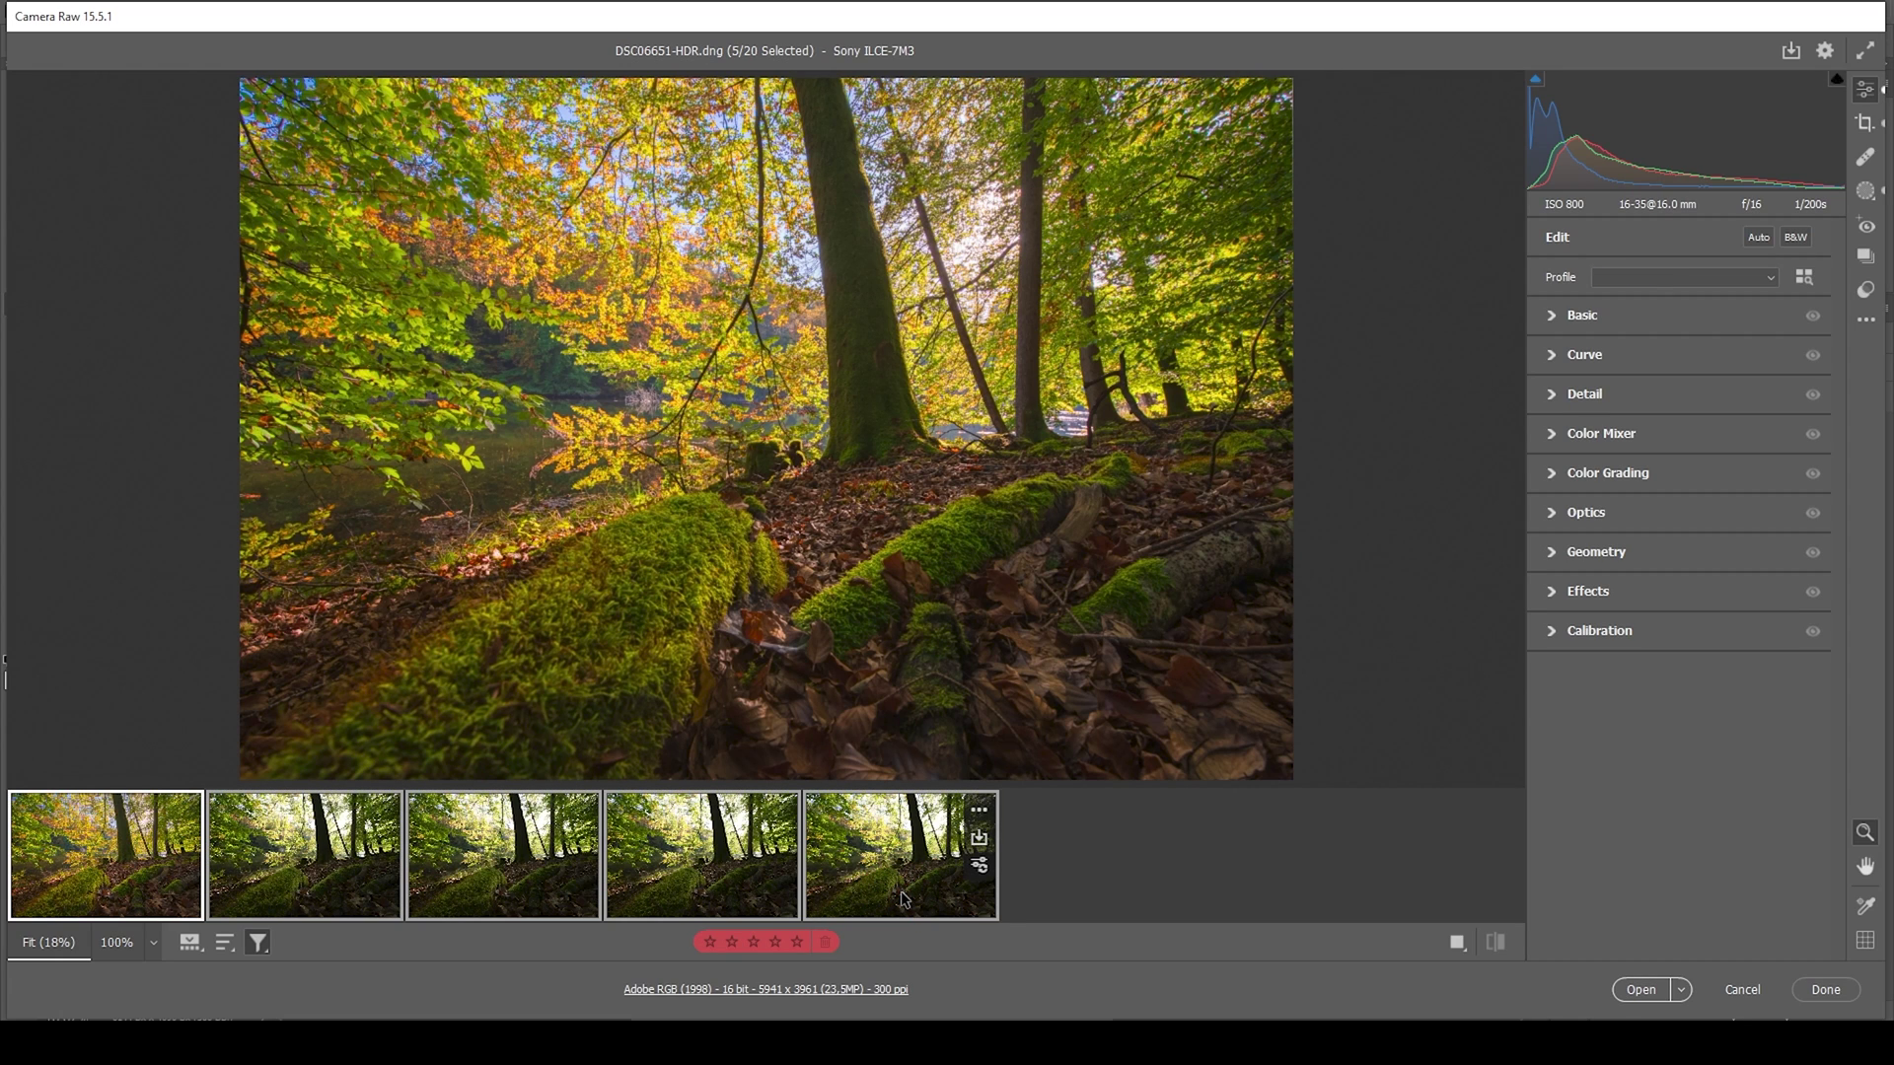
right_click(904, 897)
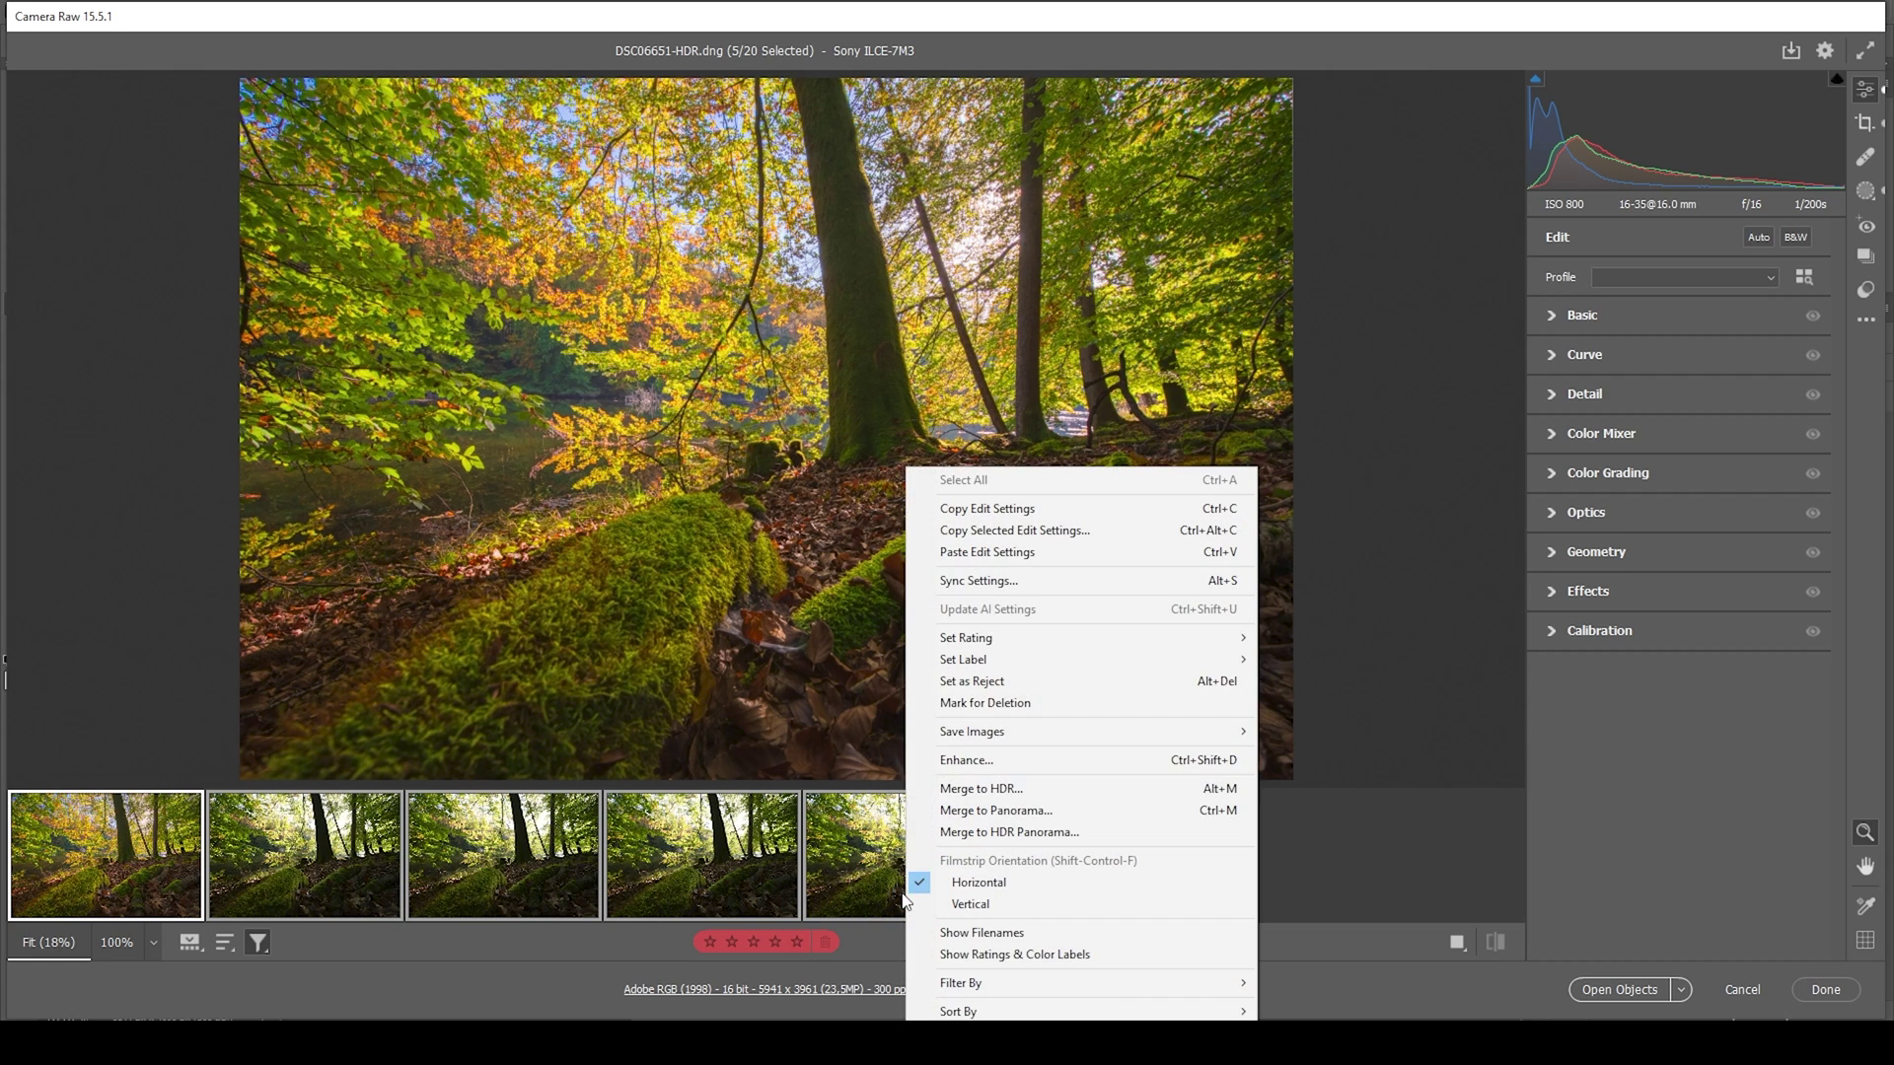
left_click(1049, 582)
left_click(1095, 365)
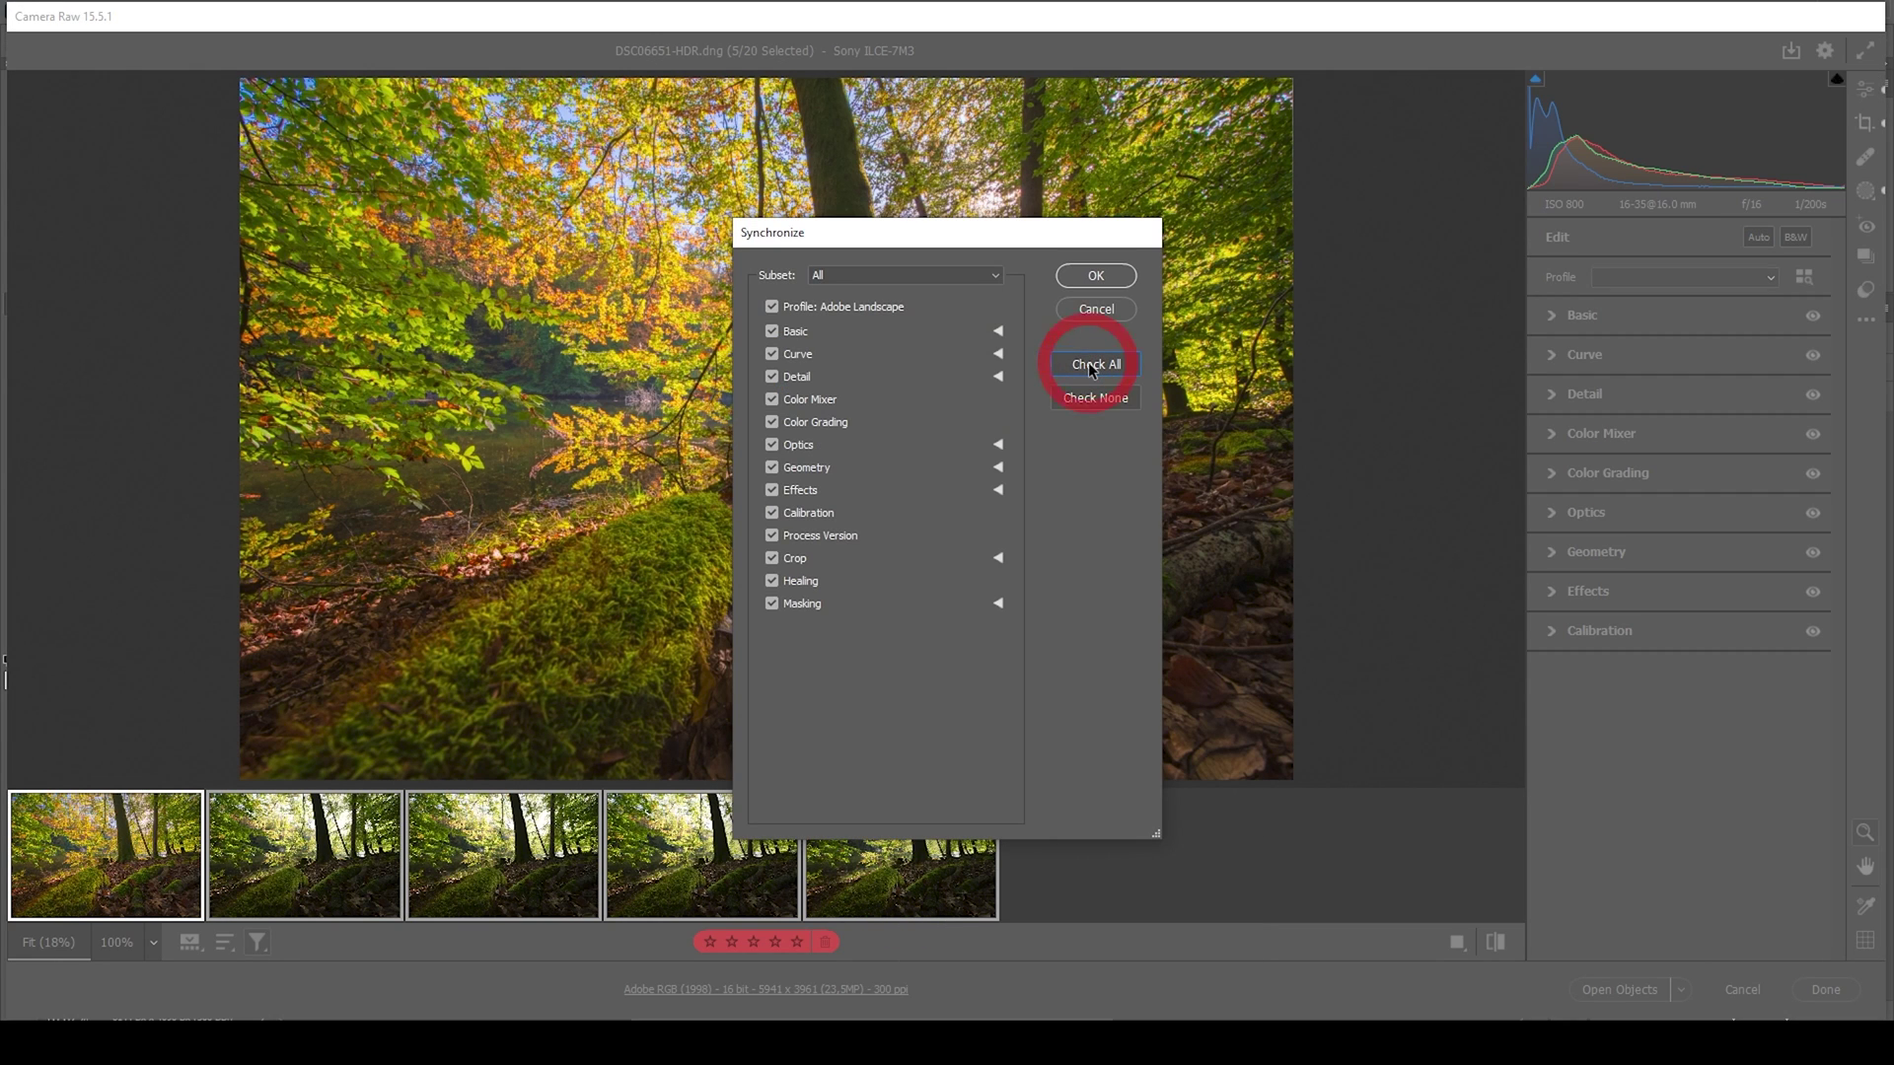
left_click(1120, 281)
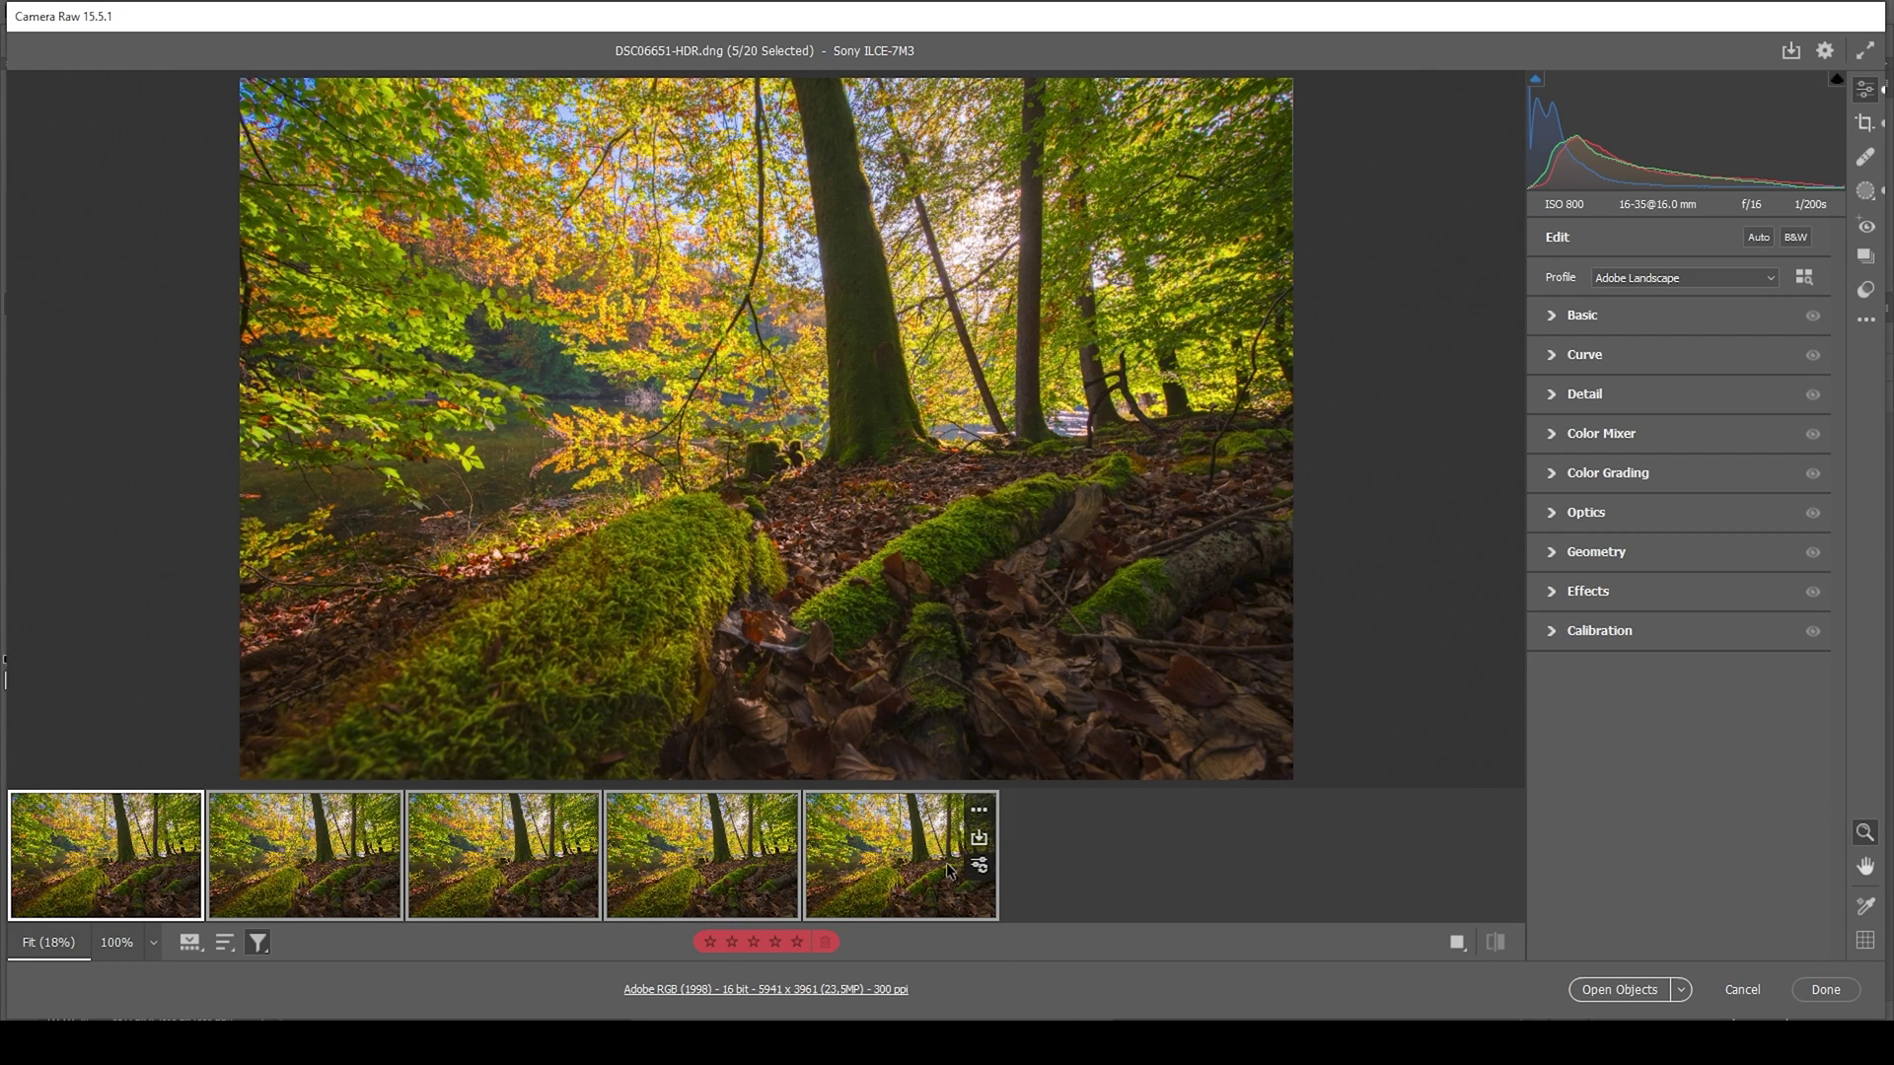
left_click(1600, 994)
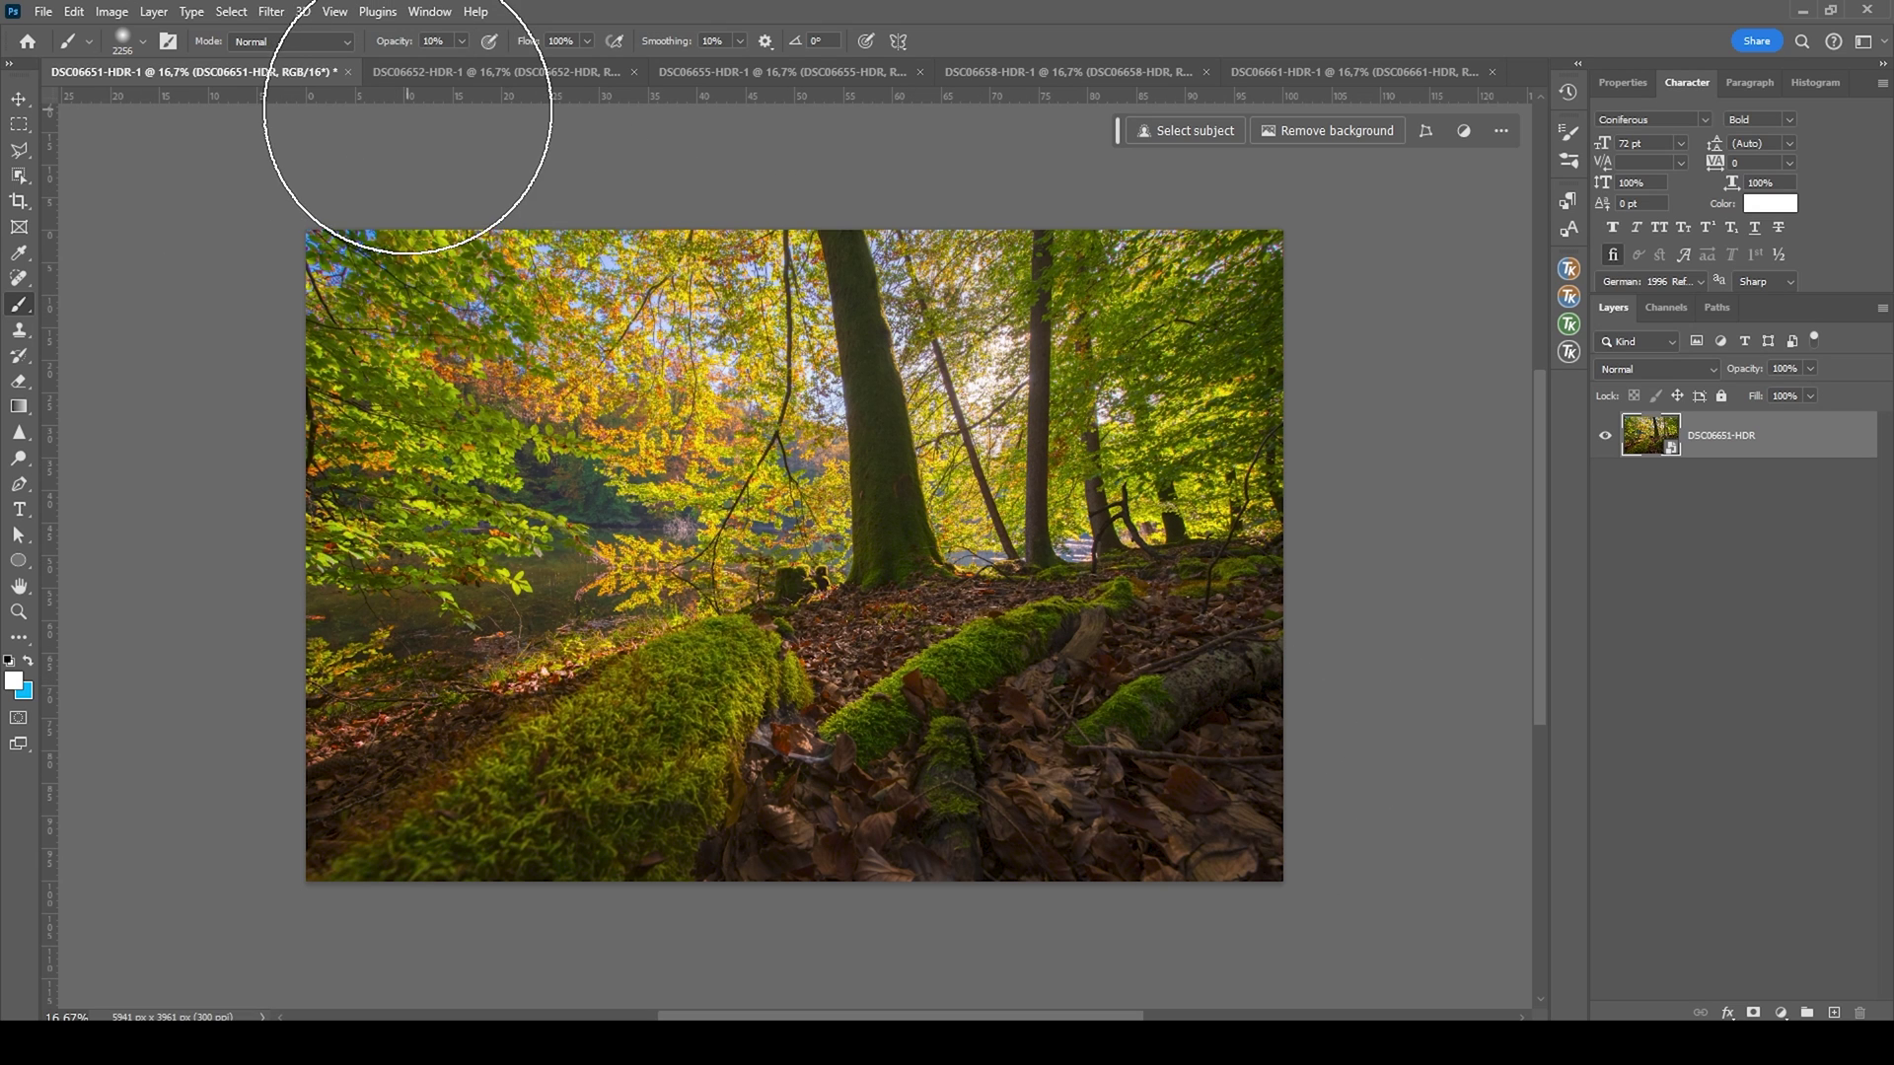
Copy the whole DSC06652 image, close it unsaved, and paste it into DSC06651 as Layer 1.
left_click(471, 79)
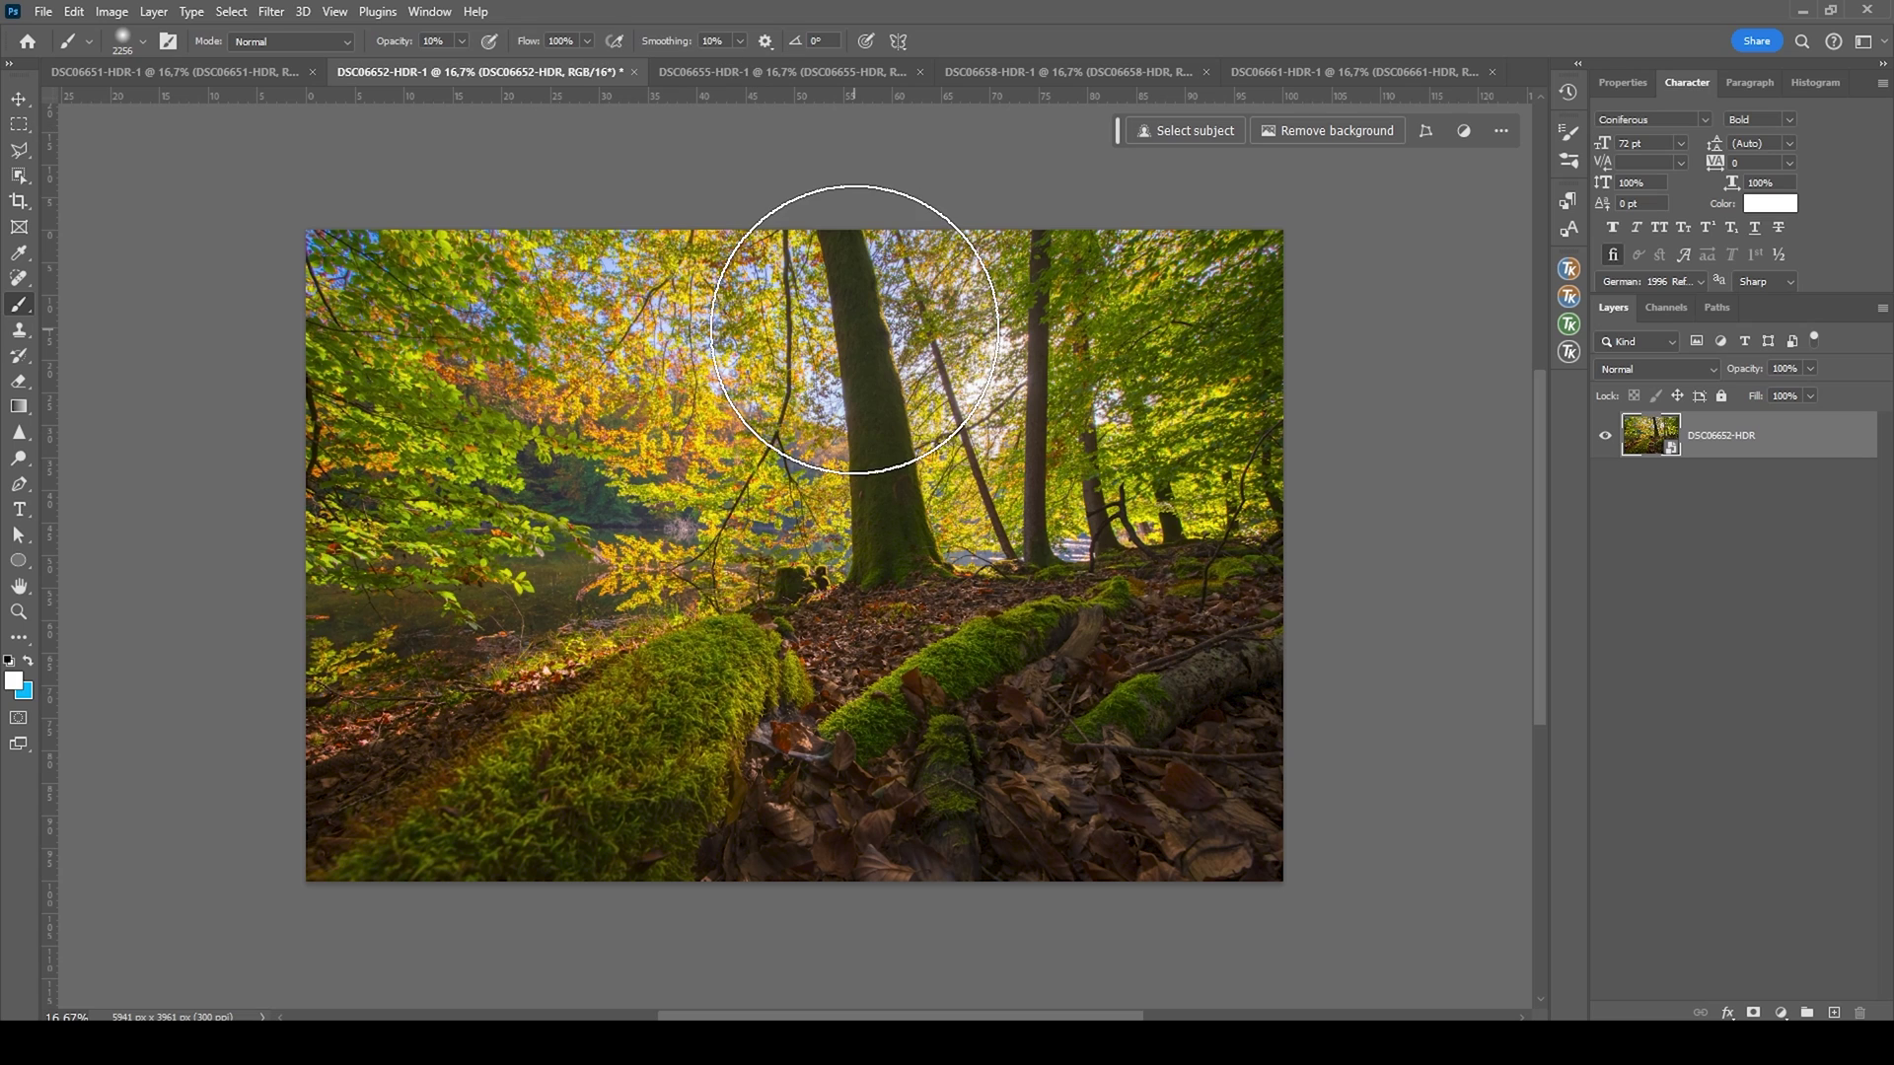
key("ctrl+a")
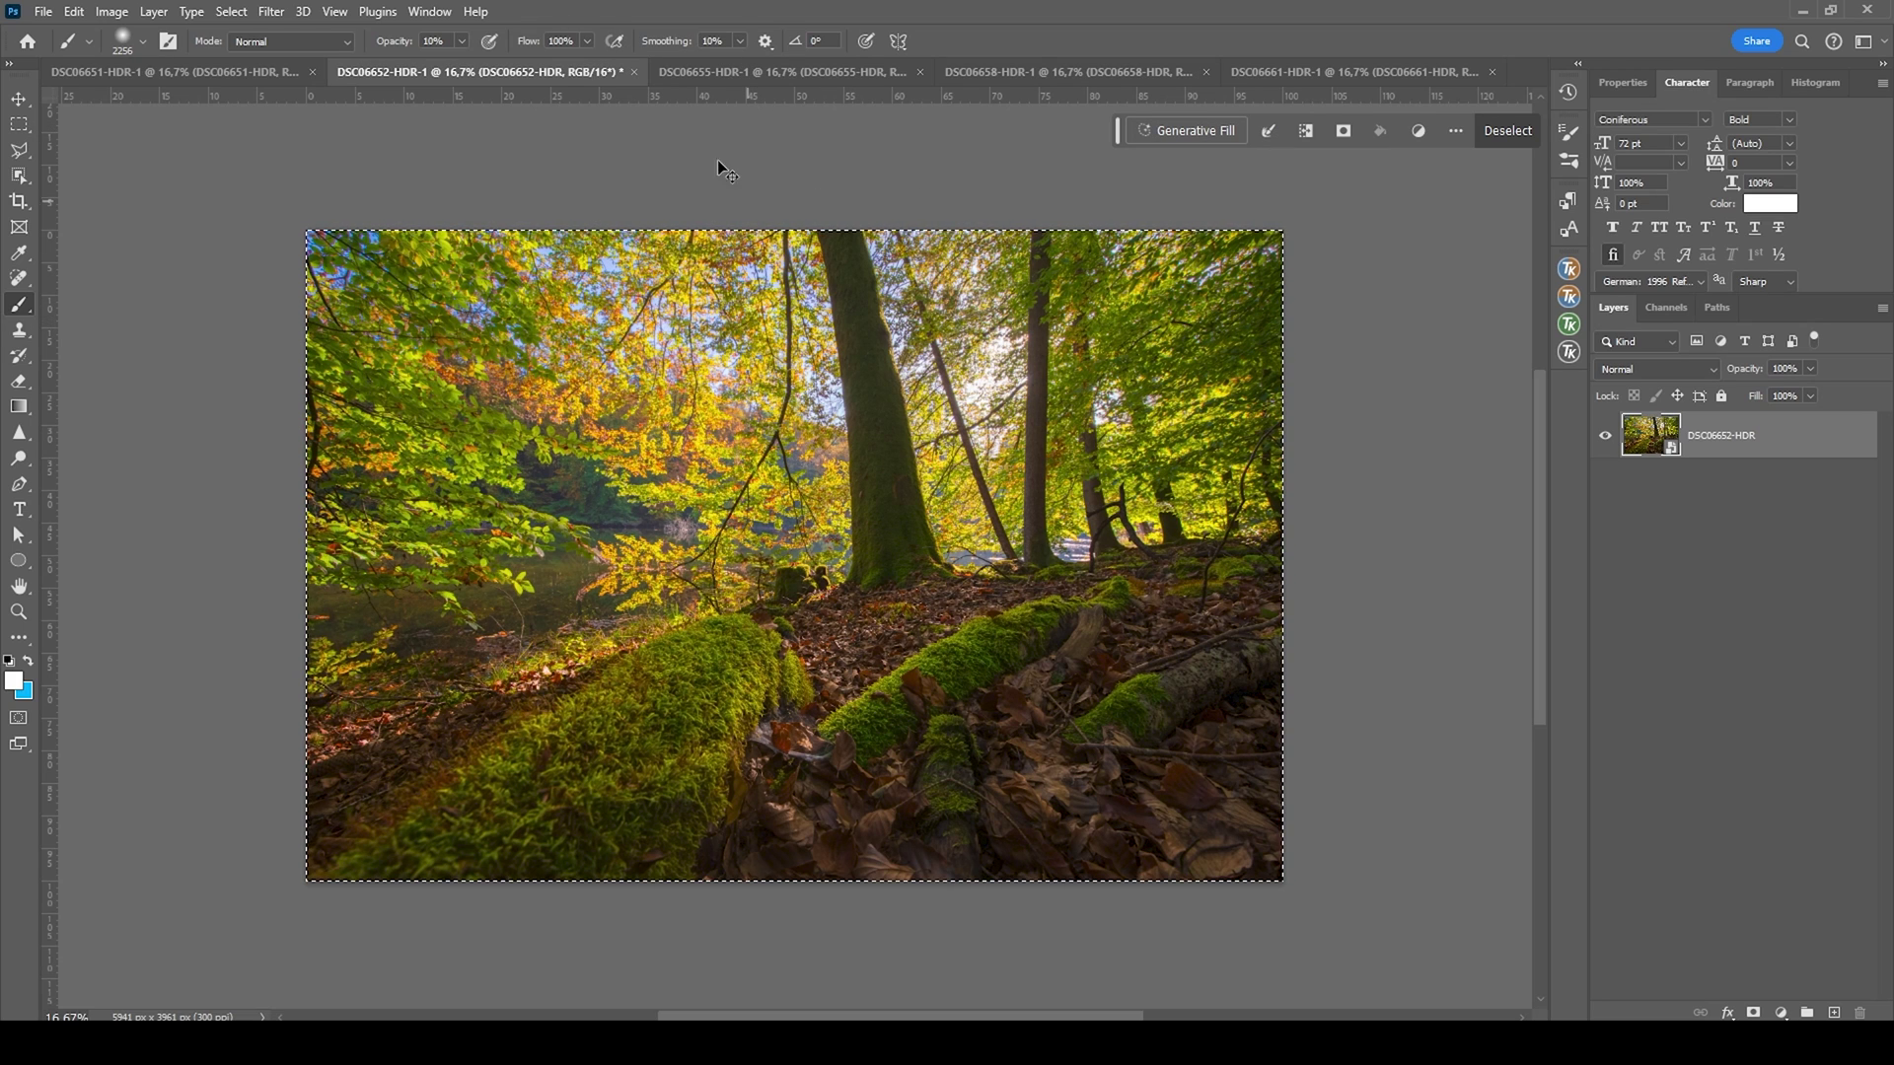
left_click(635, 72)
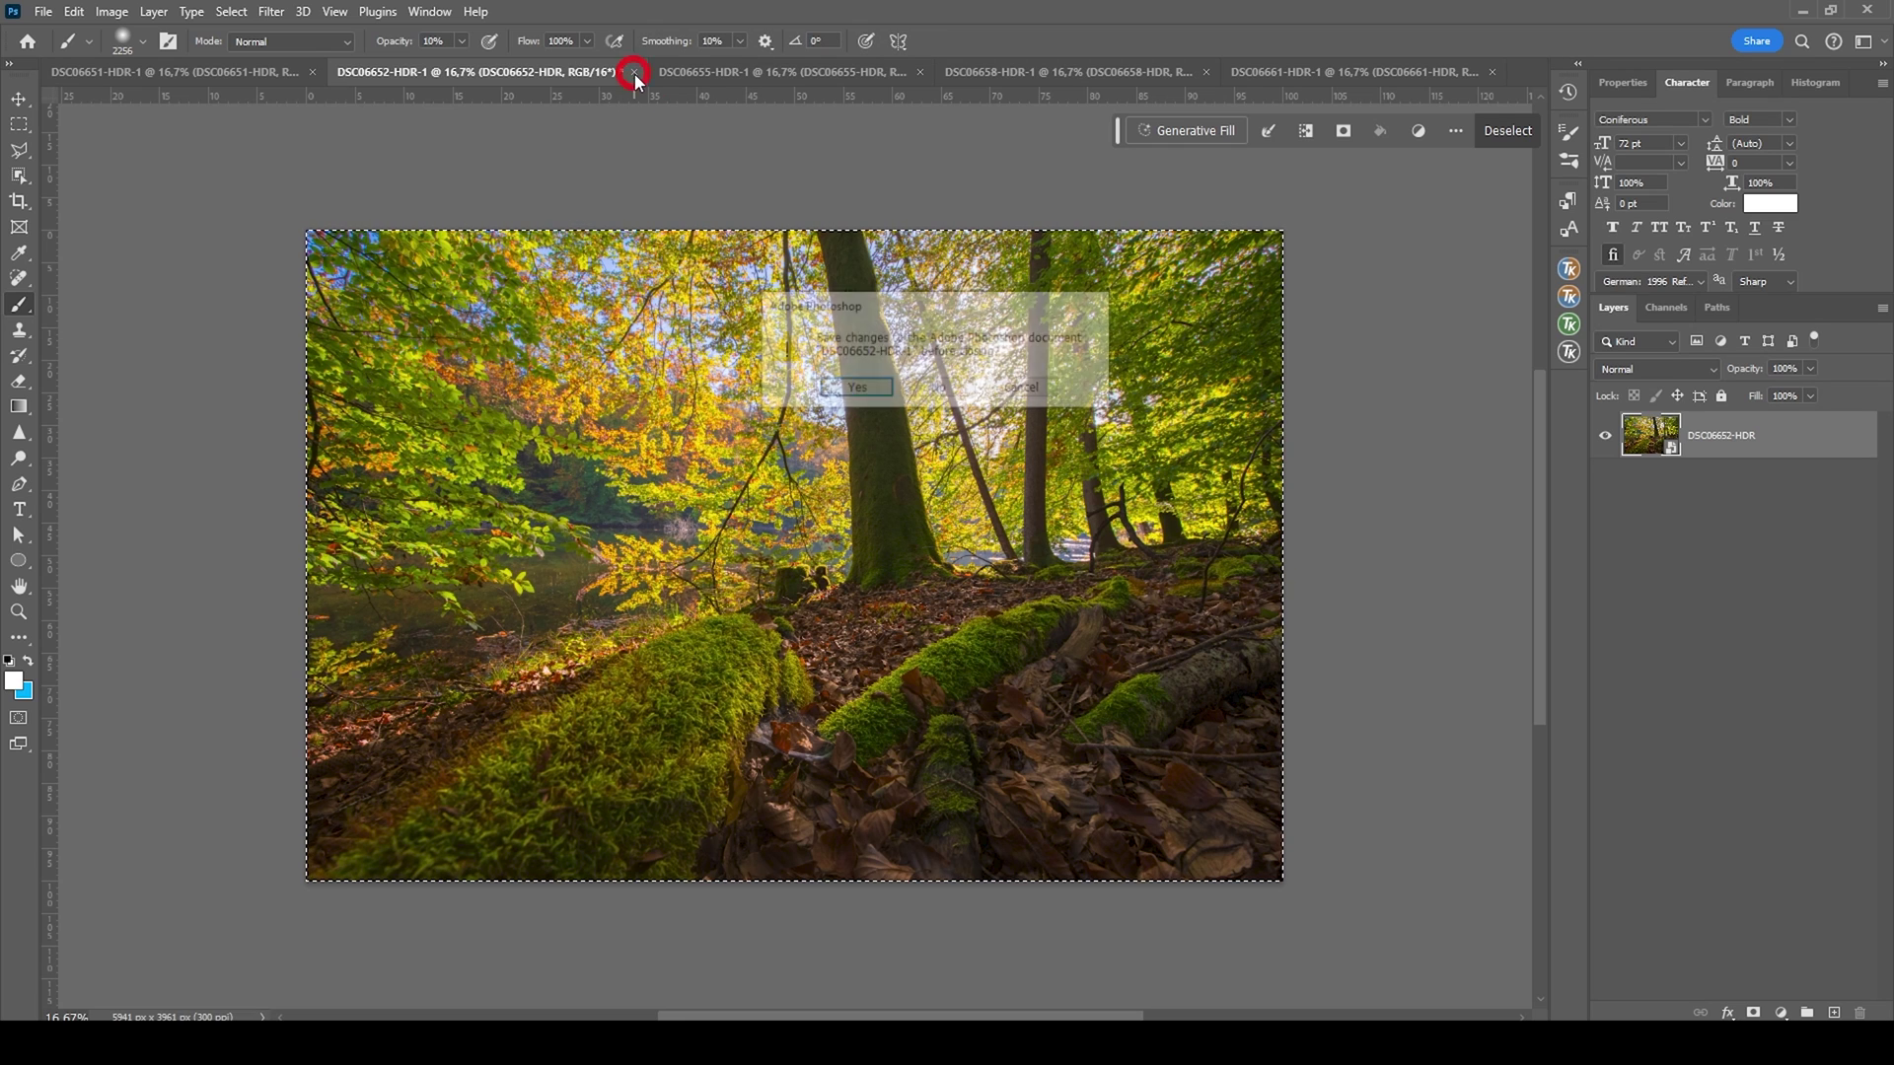
left_click(942, 389)
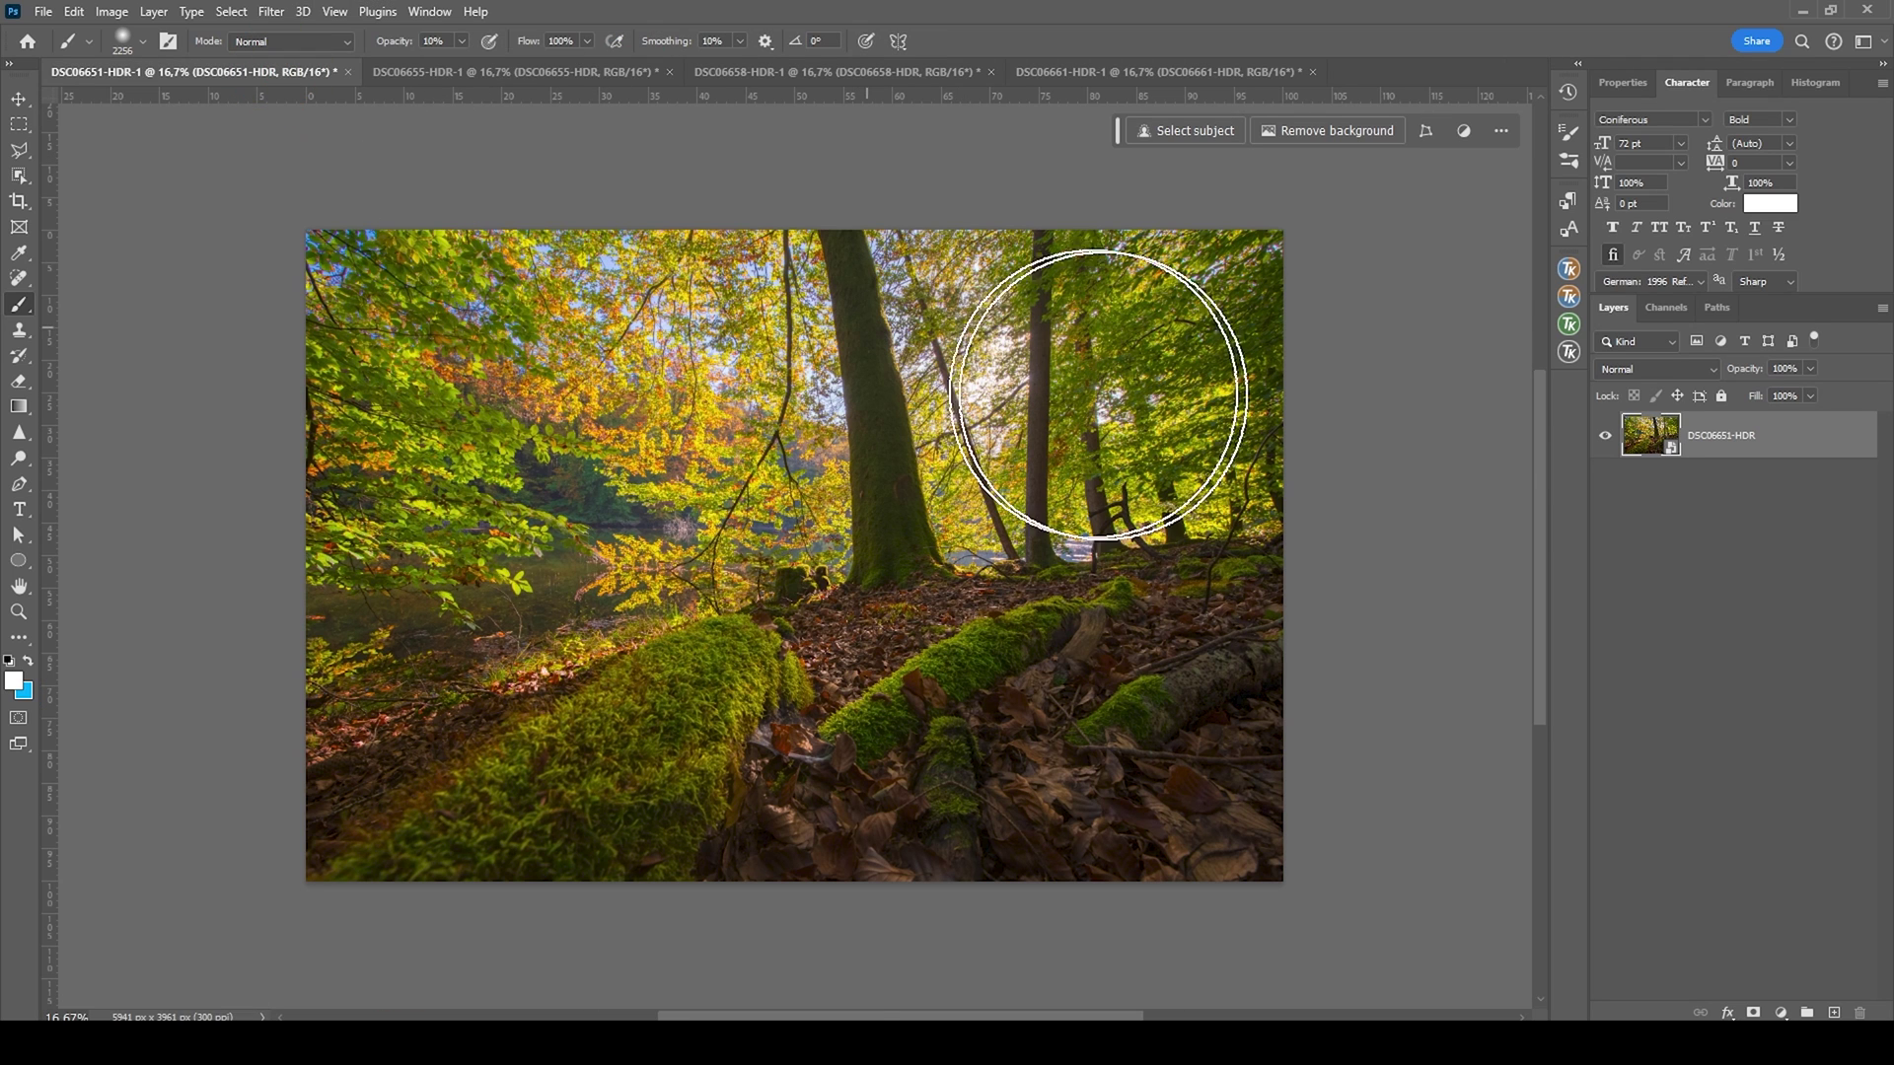
left_click_drag(1423, 380, 1416, 363)
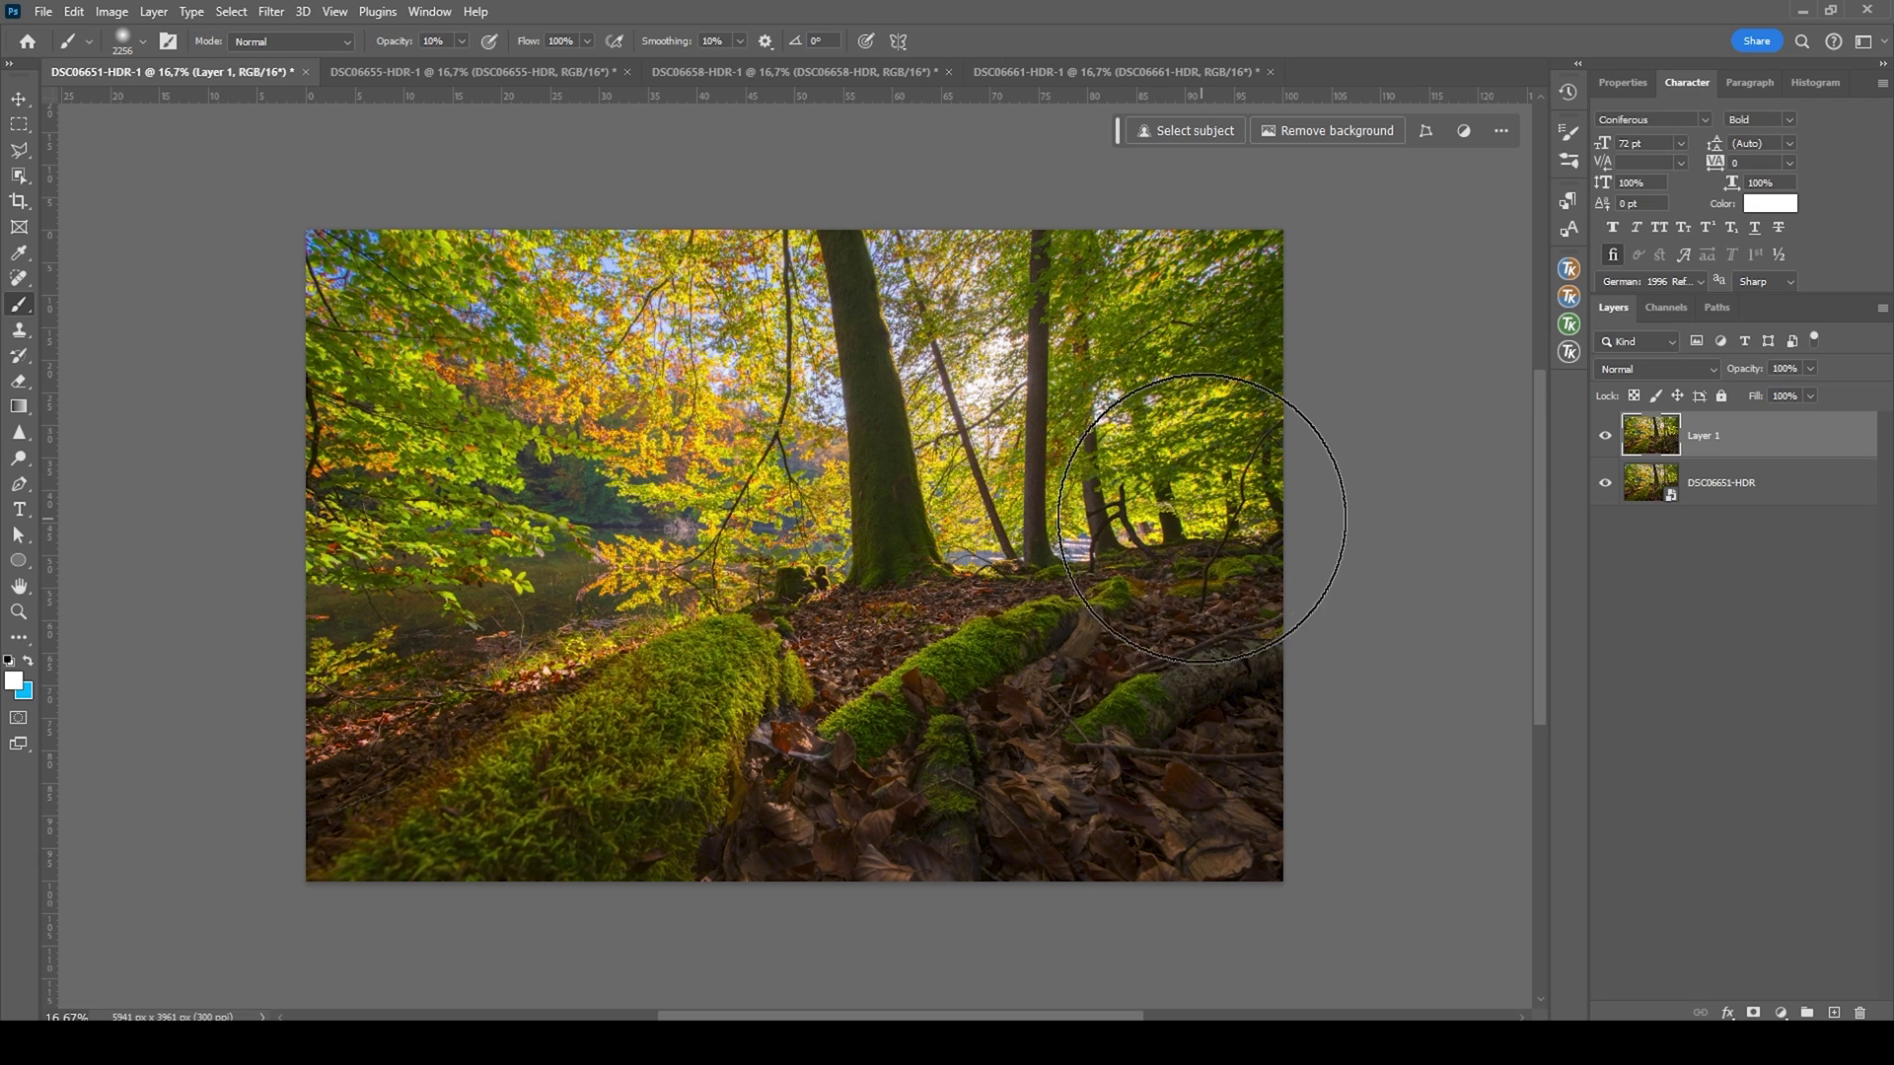
Copy the DSC06655 image and close the DSC06655 and DSC06658 documents without saving.
left_click(449, 72)
key("ctrl+a")
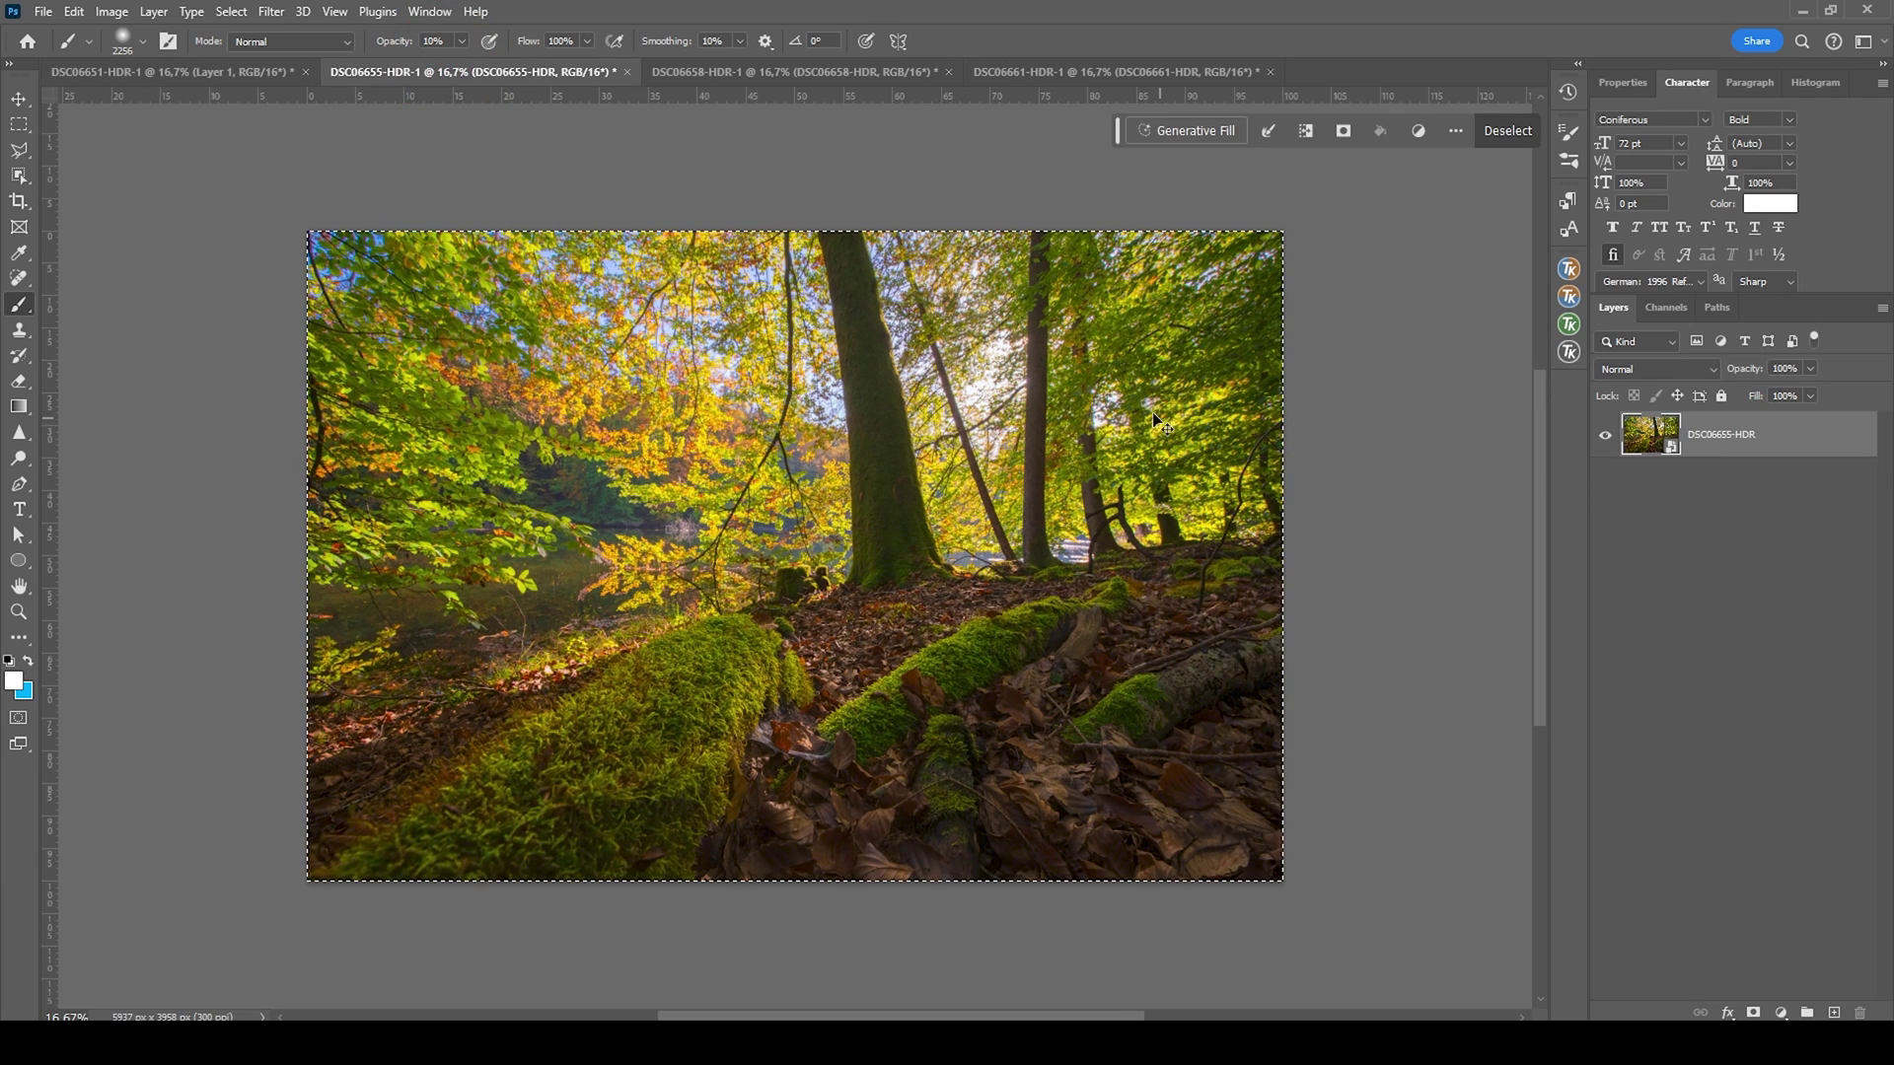
left_click(627, 72)
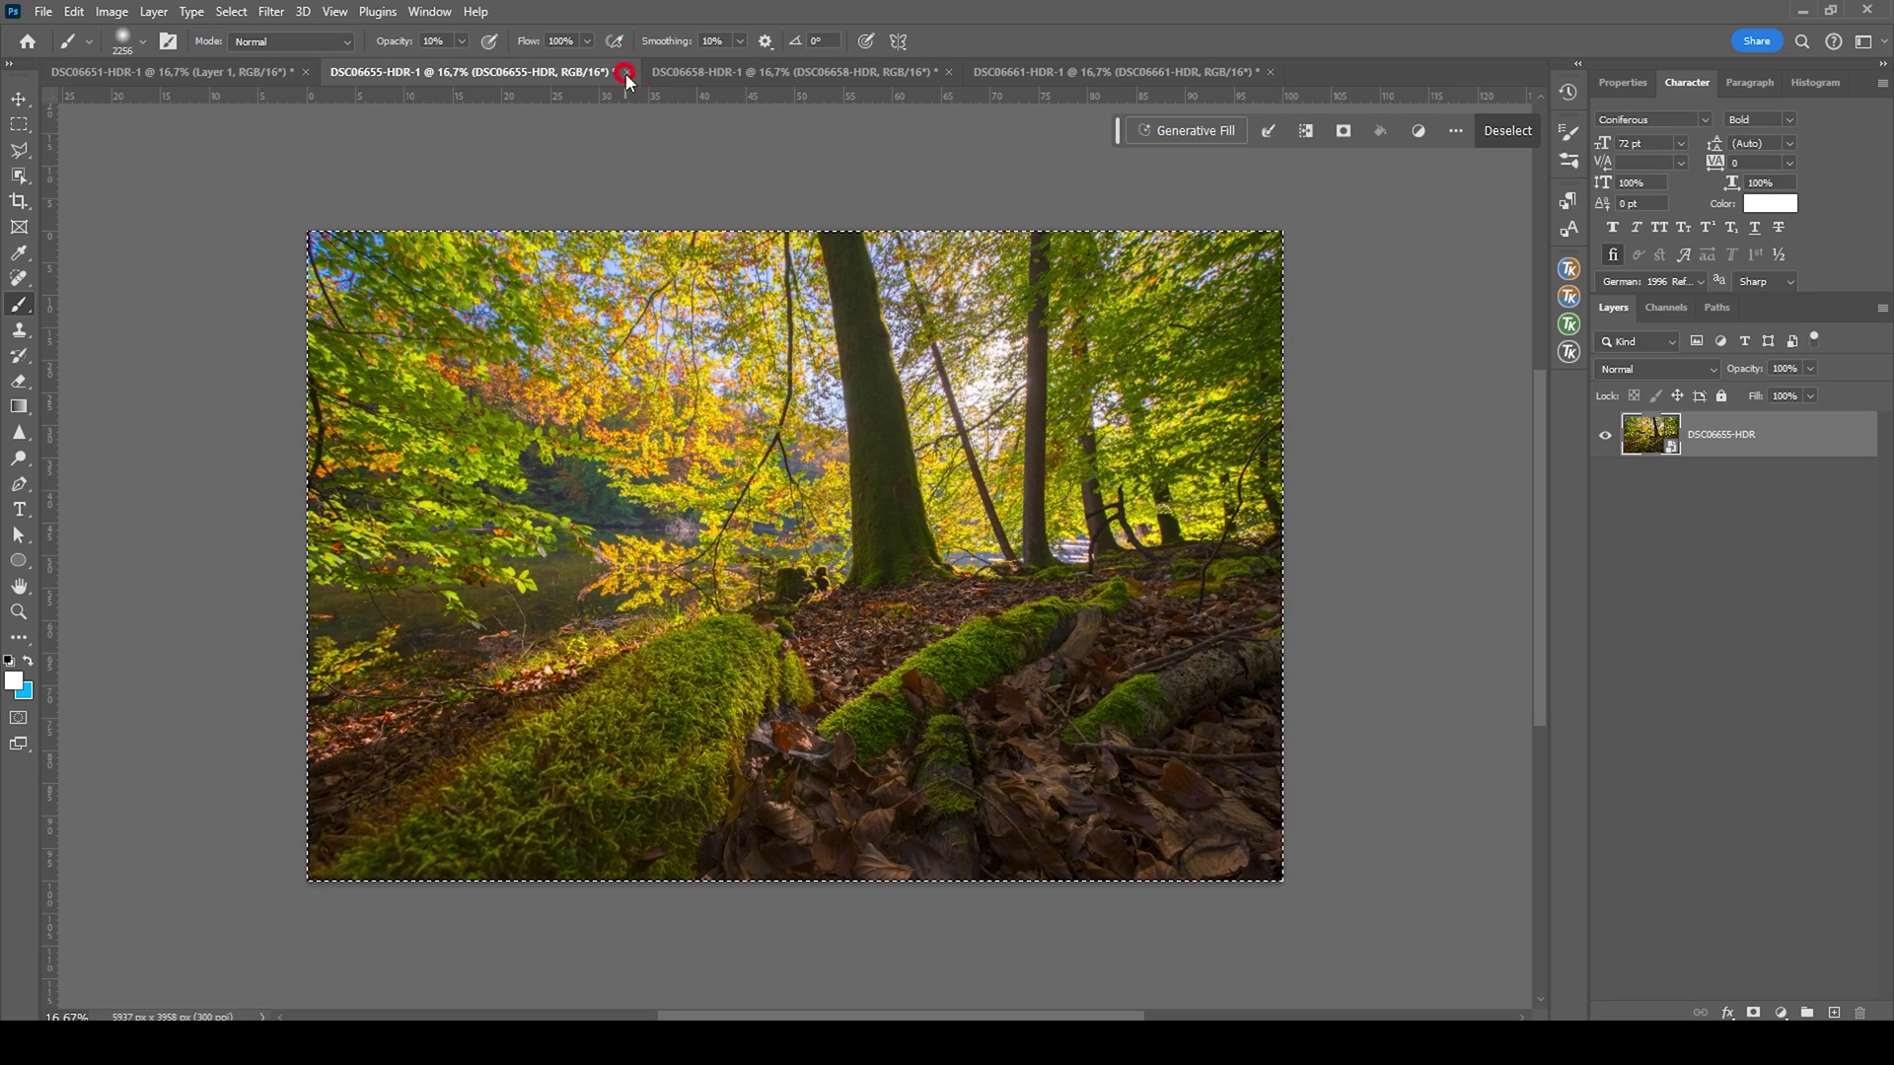
left_click(627, 72)
left_click(933, 389)
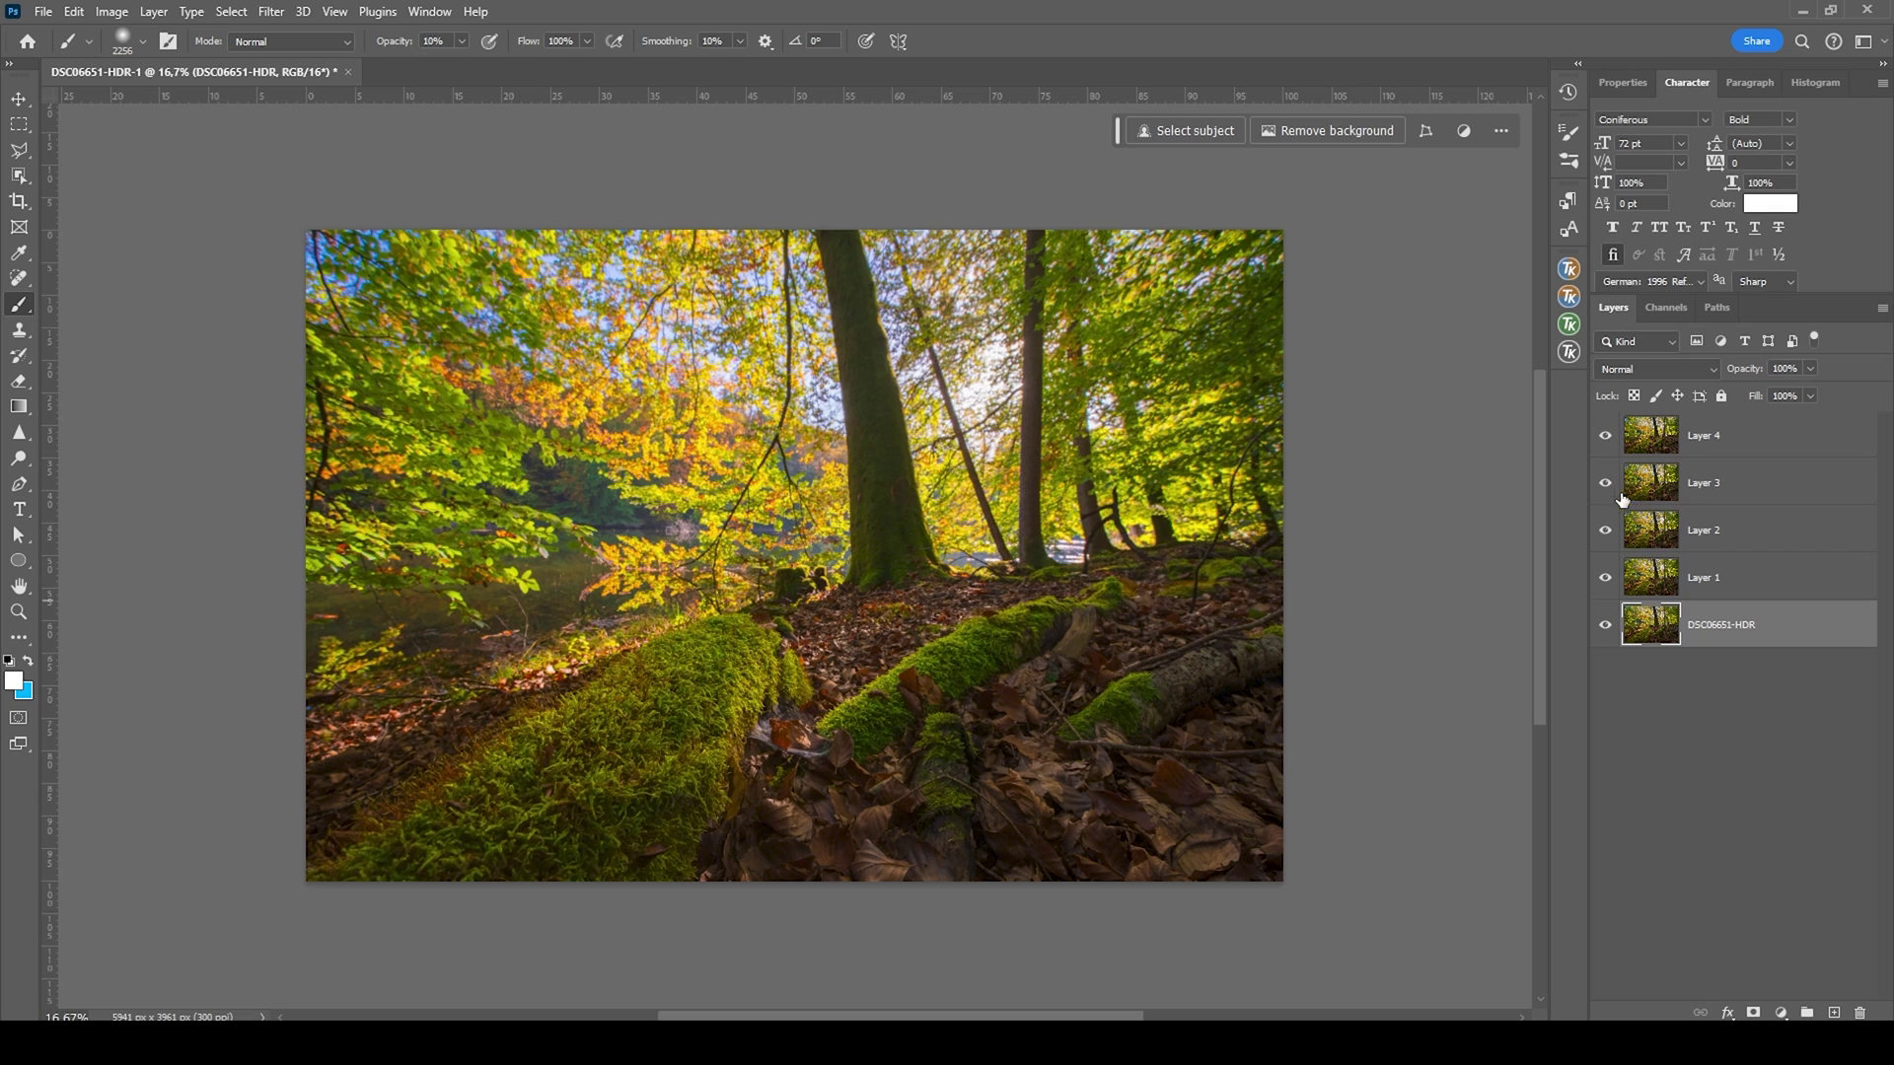
Hide Layers 4 to 1 one by one to compare the frames, then show them again.
left_click(1606, 438)
left_click(1604, 483)
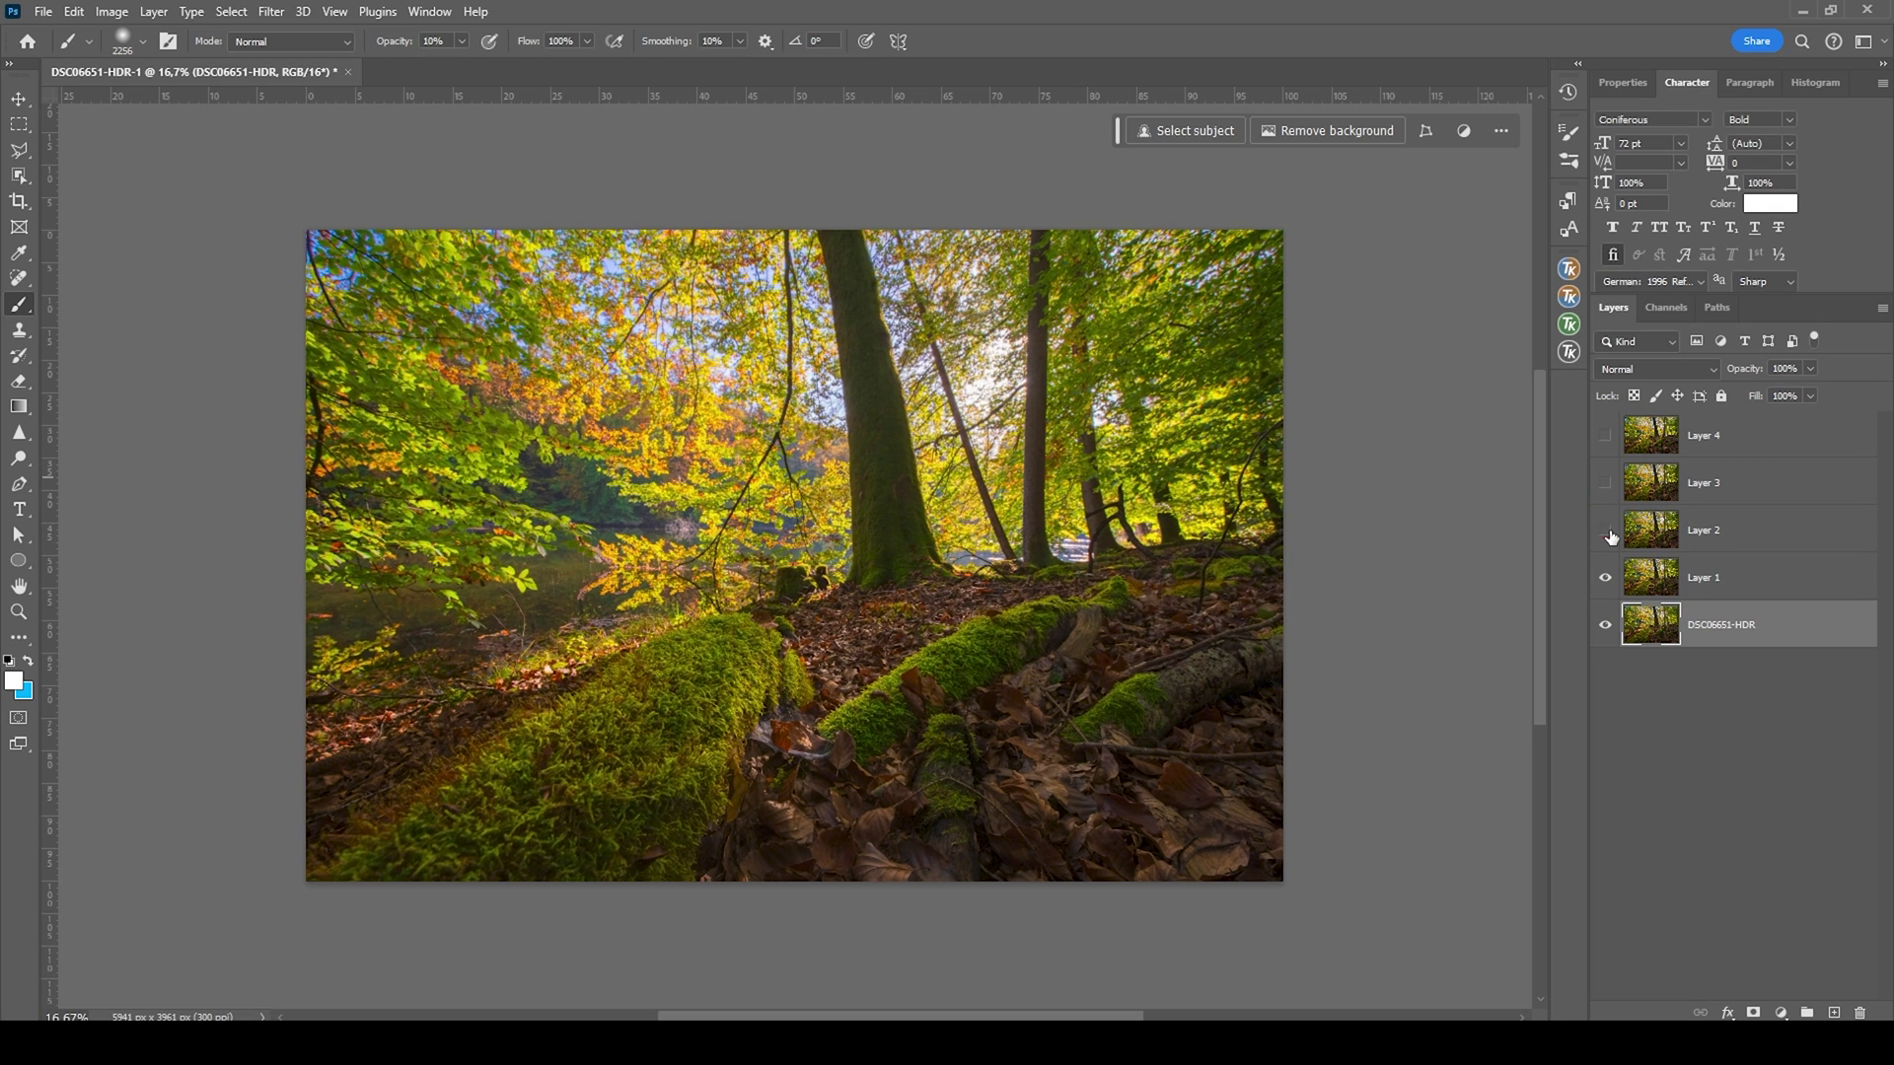
left_click(1608, 534)
left_click(1606, 580)
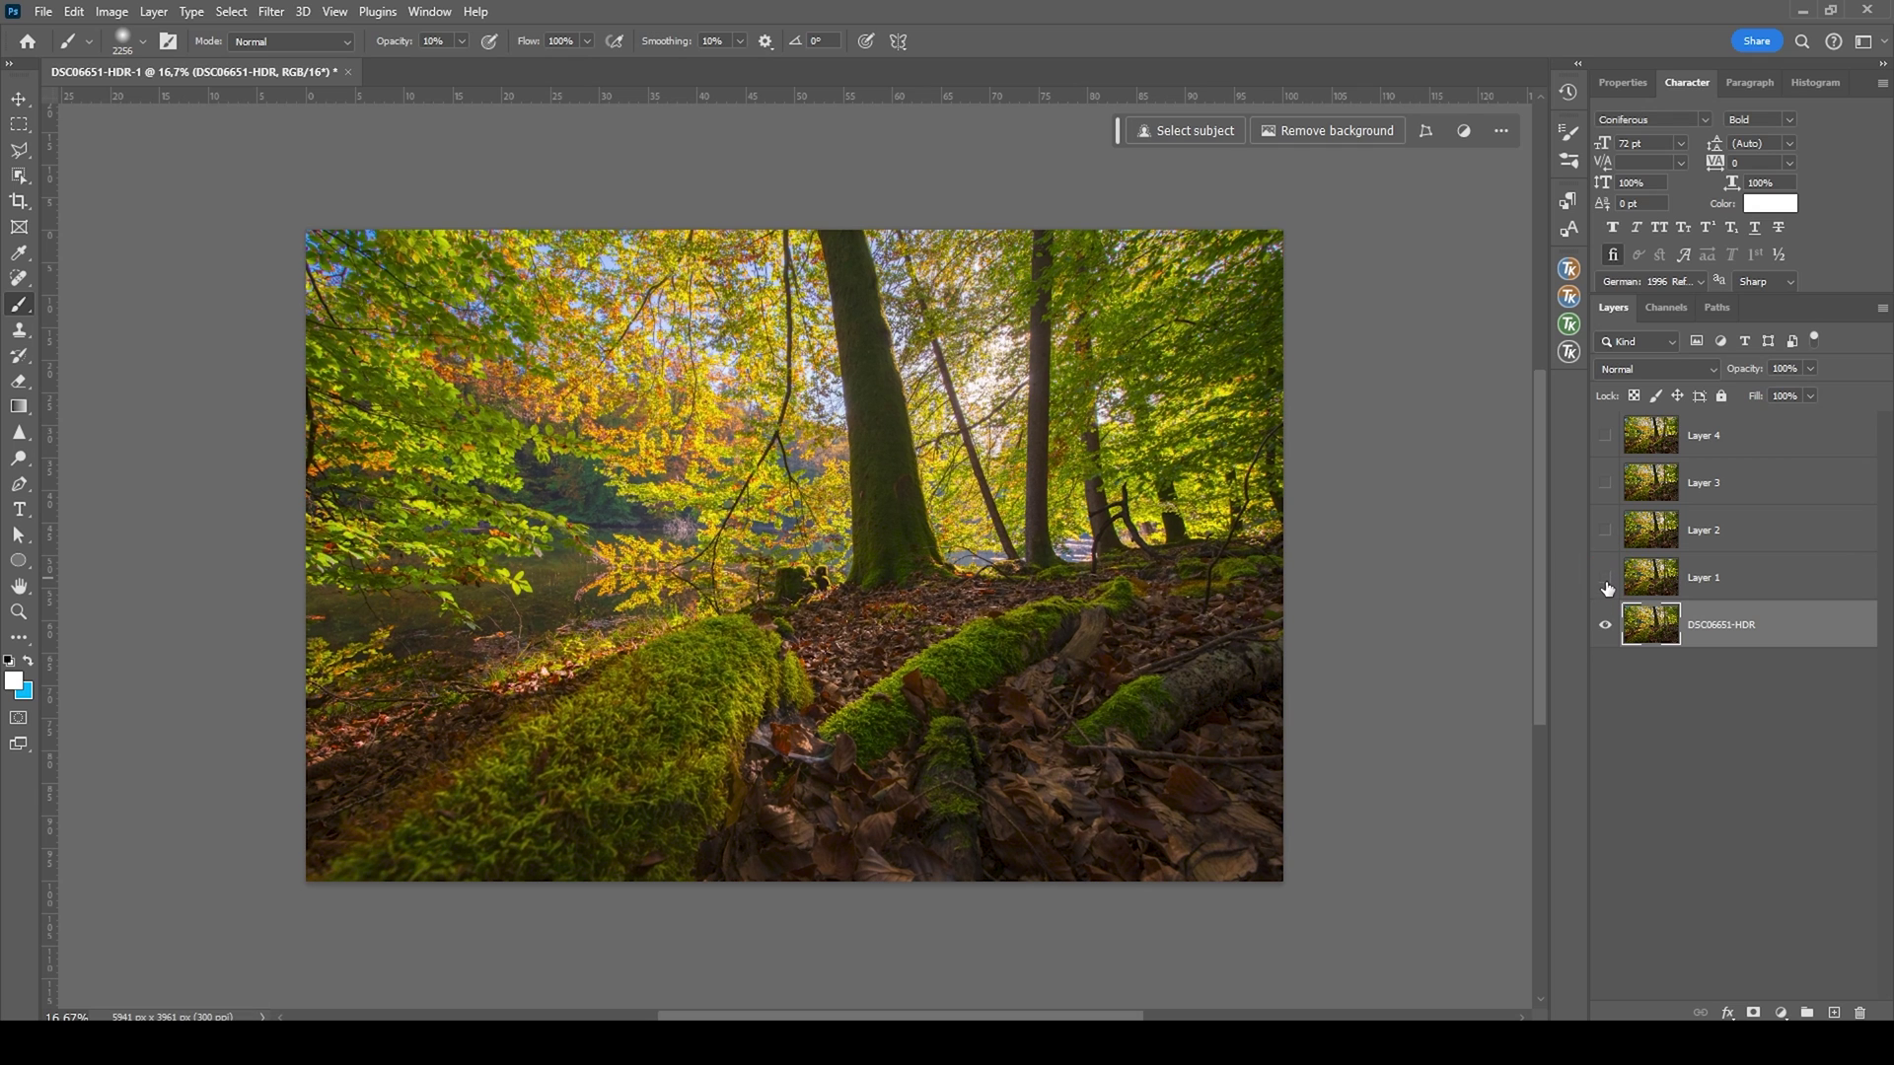
left_click(1606, 582)
left_click(1605, 534)
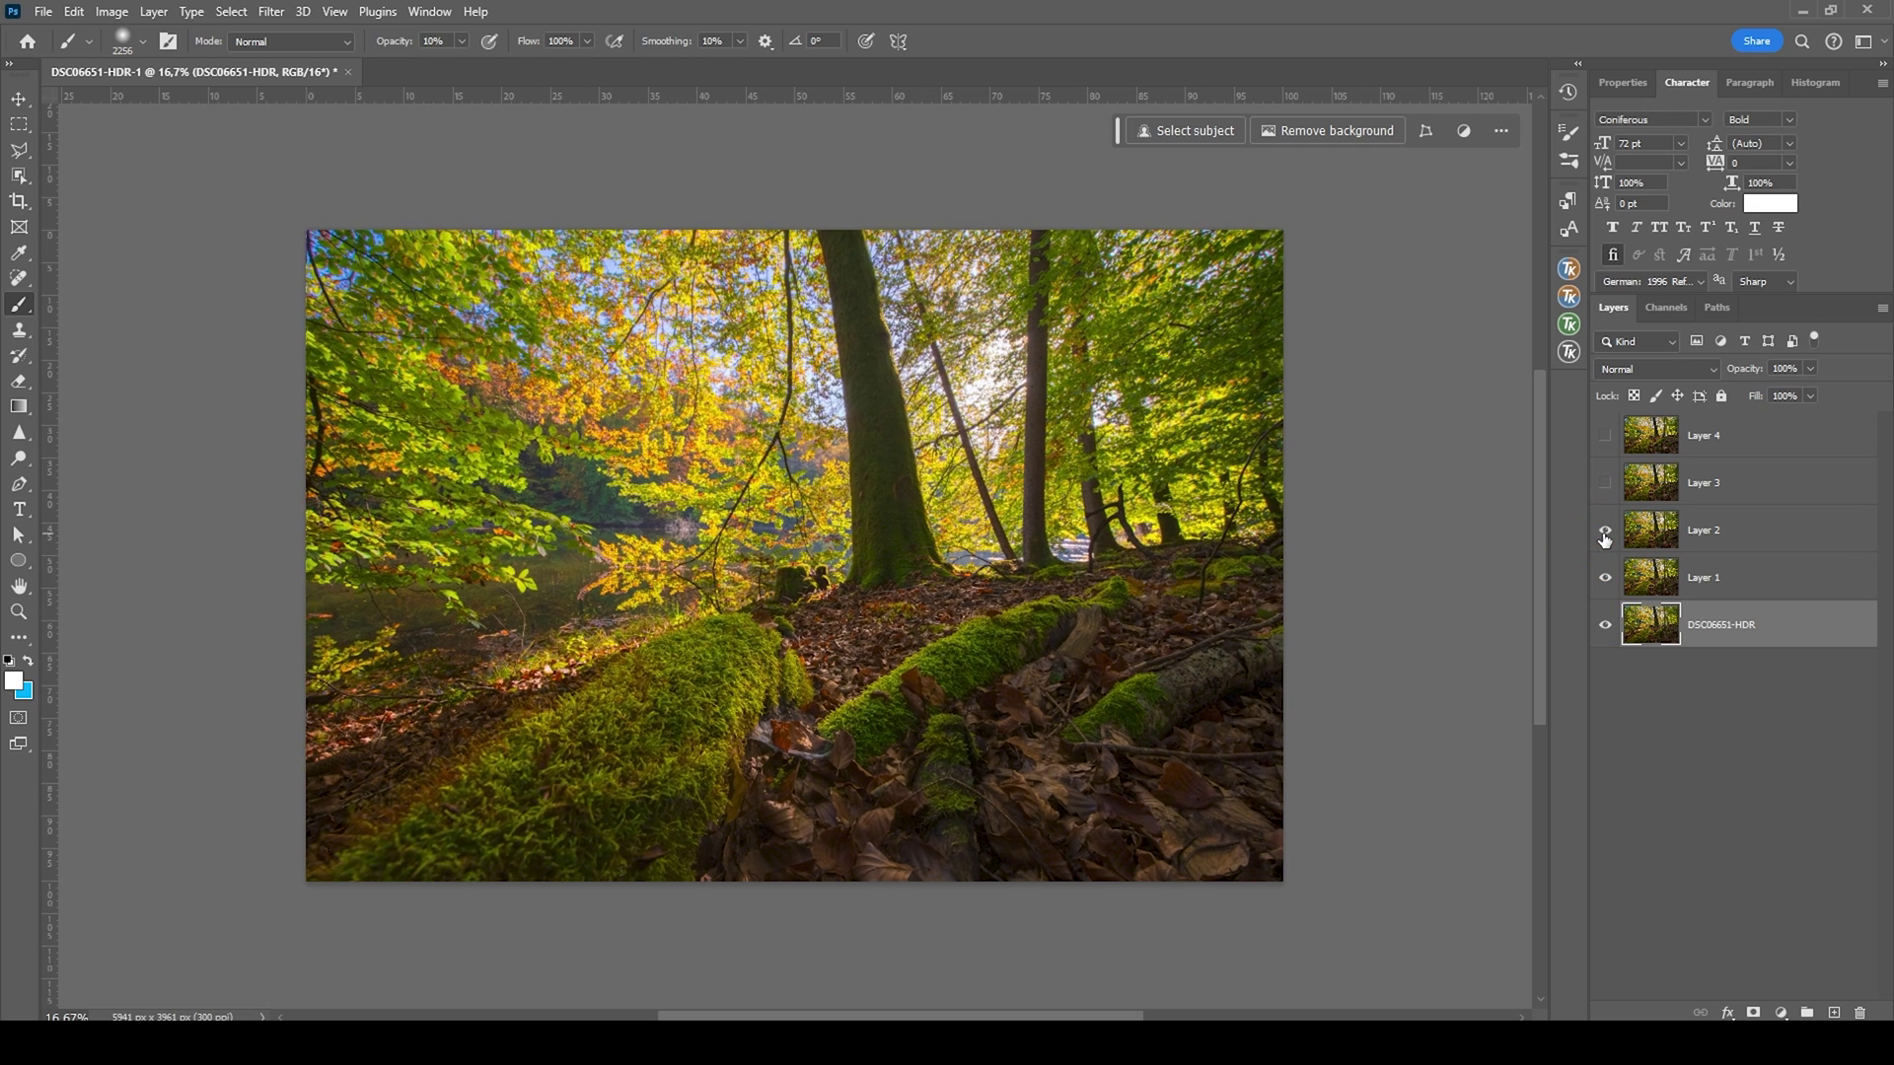
left_click(1605, 483)
left_click(1602, 436)
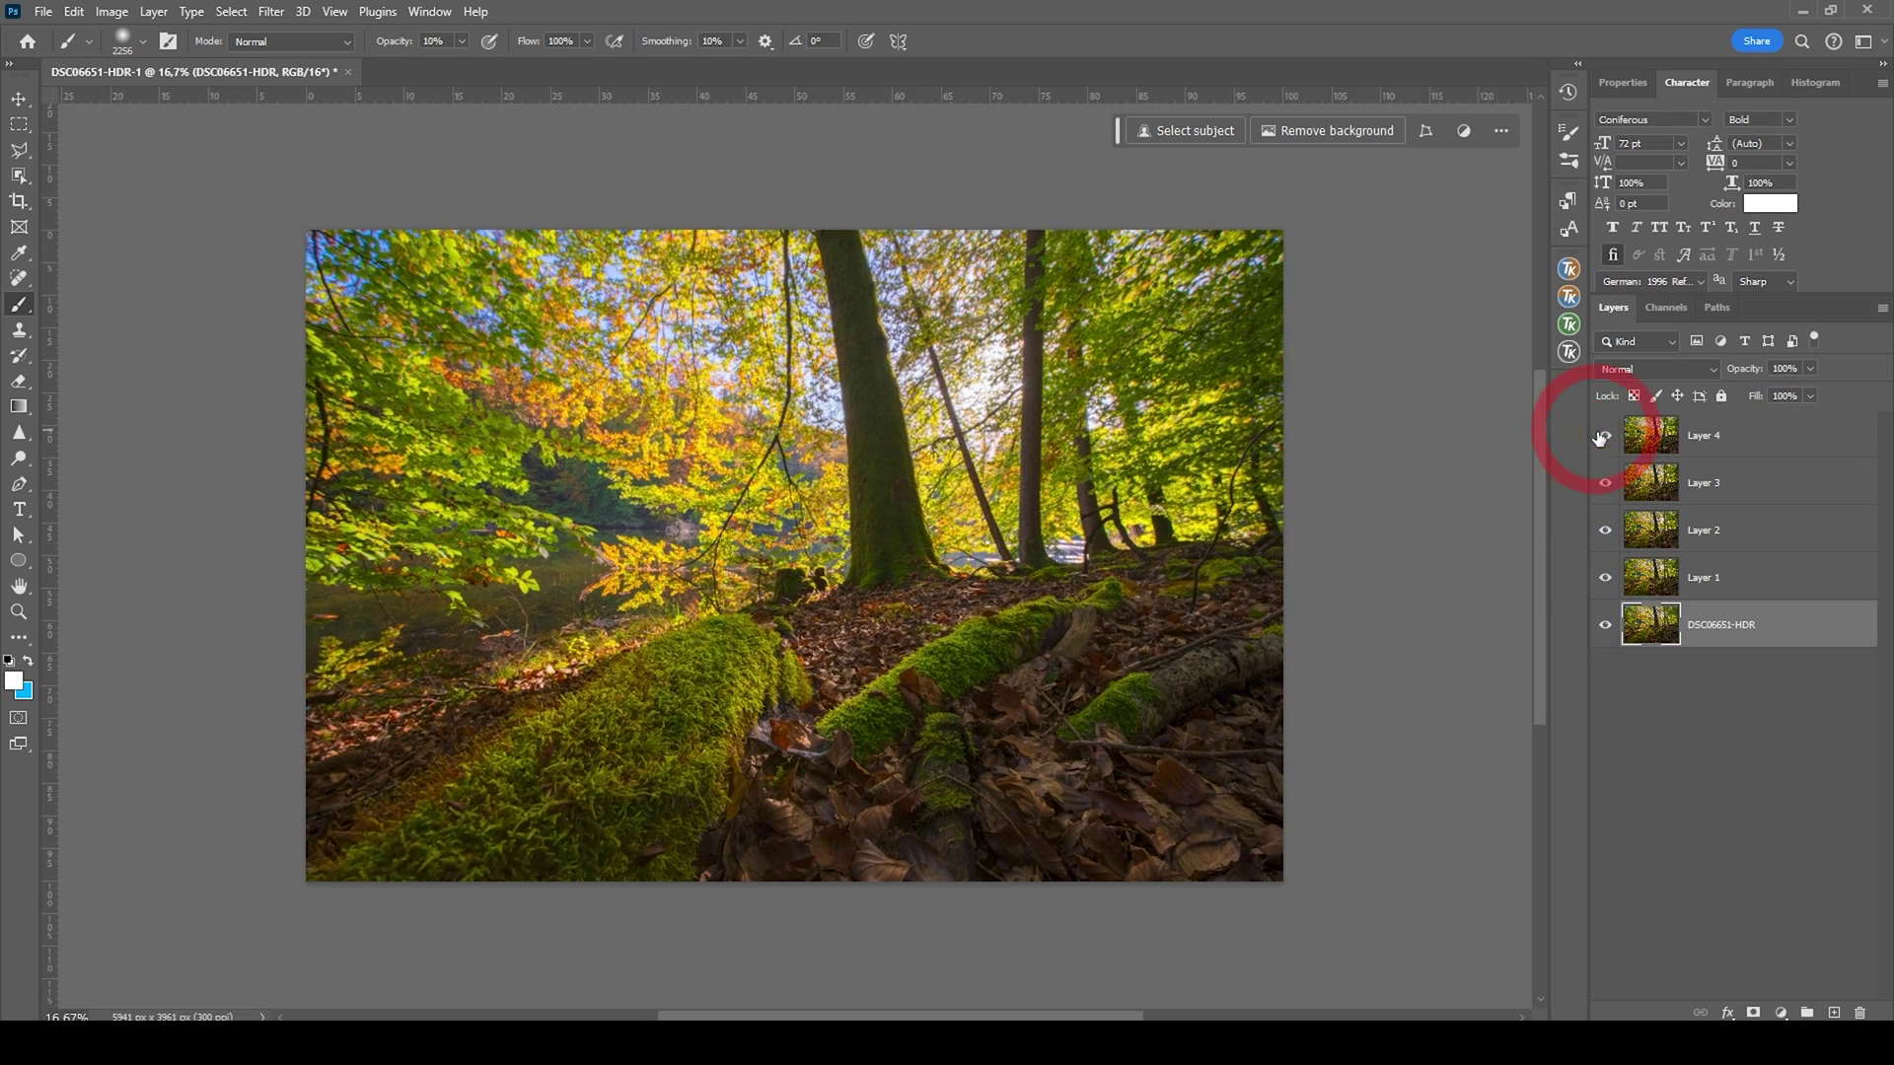
Select all five layers and auto-align them with Auto projection.
left_click(1691, 438, "shift")
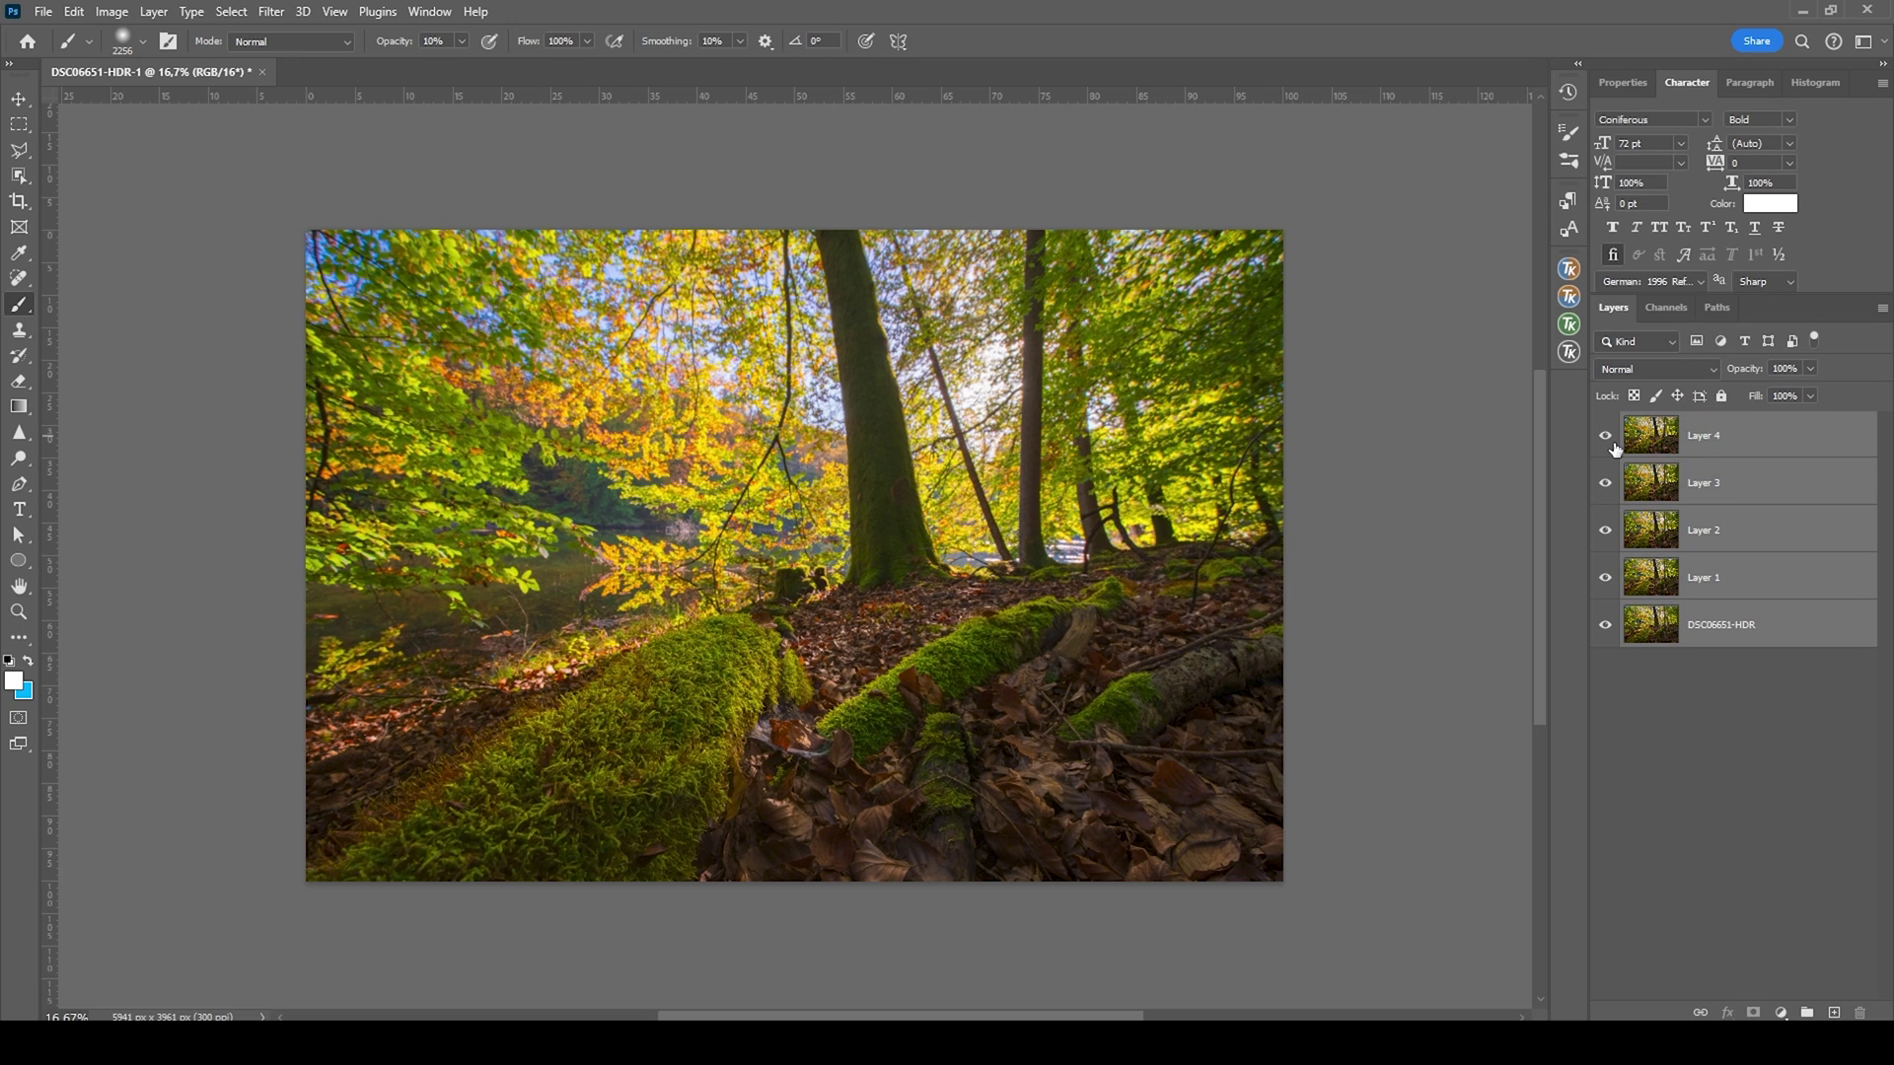
left_click(74, 11)
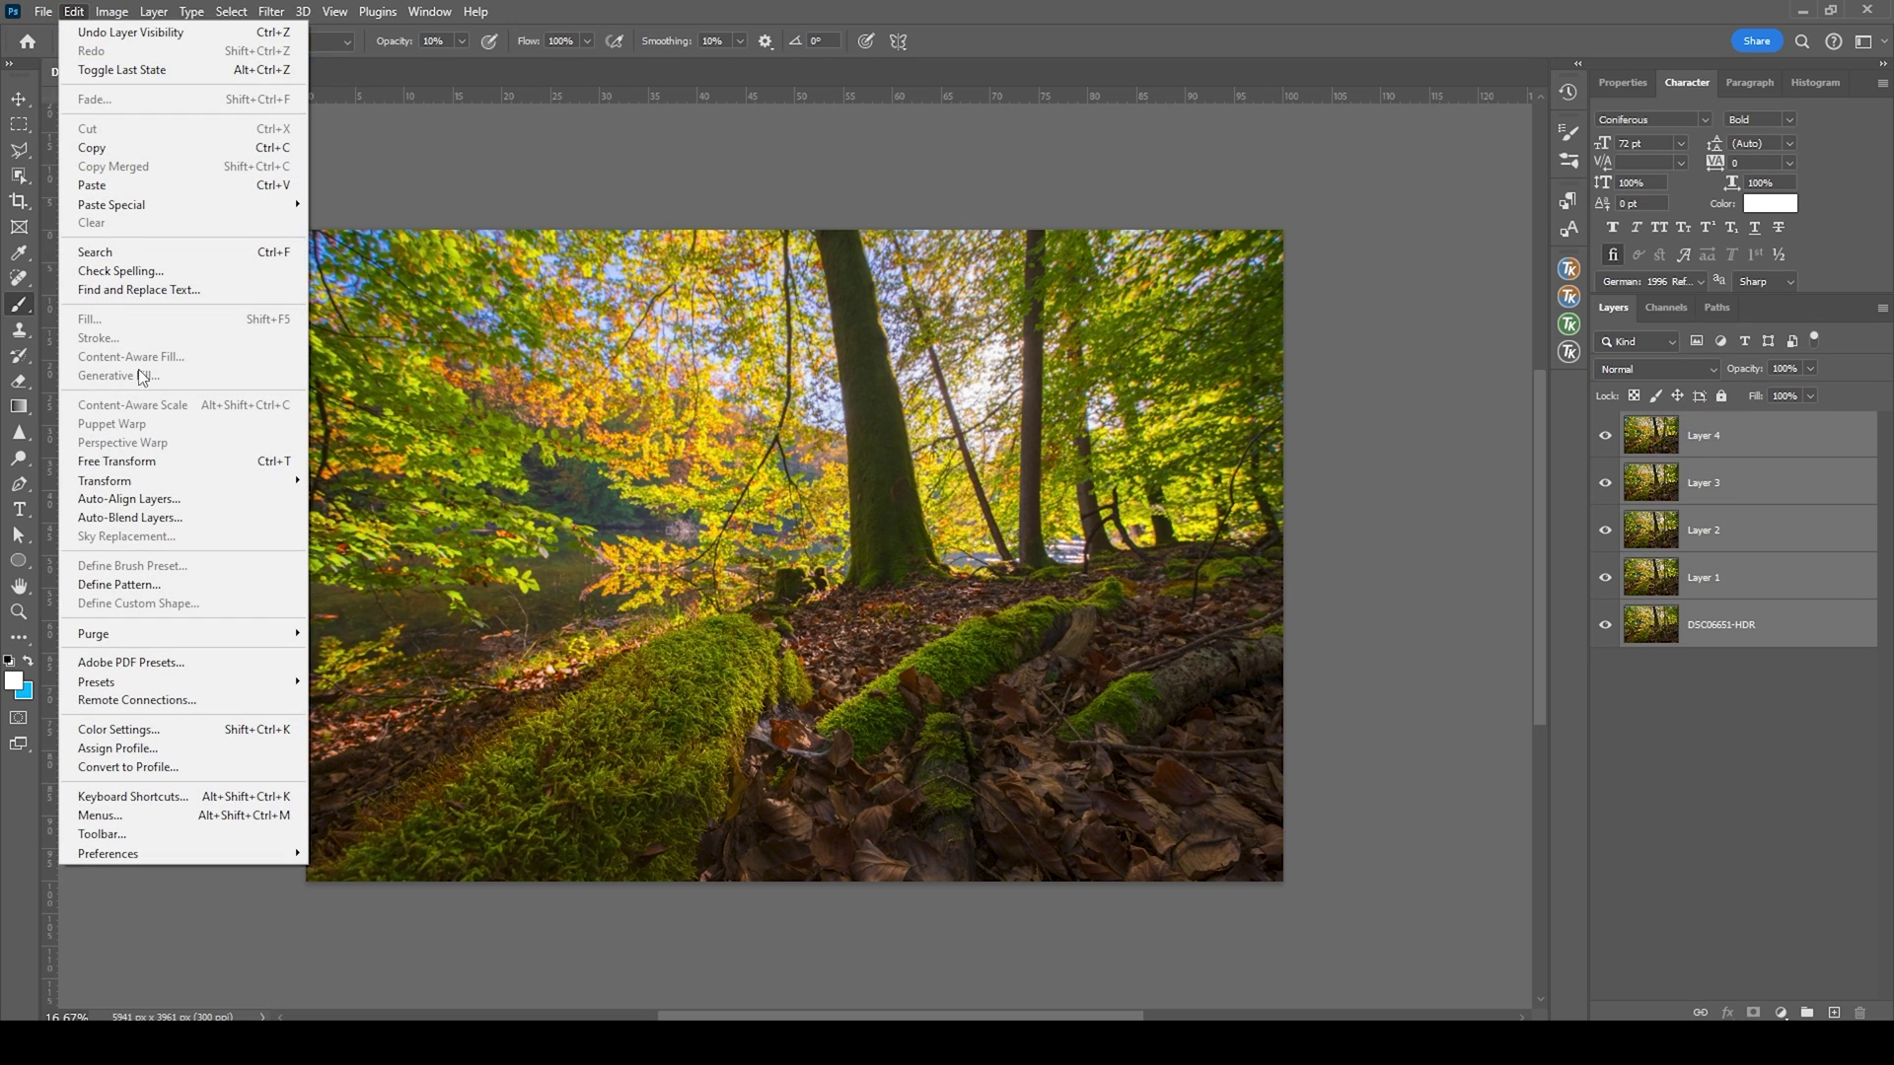
left_click(203, 502)
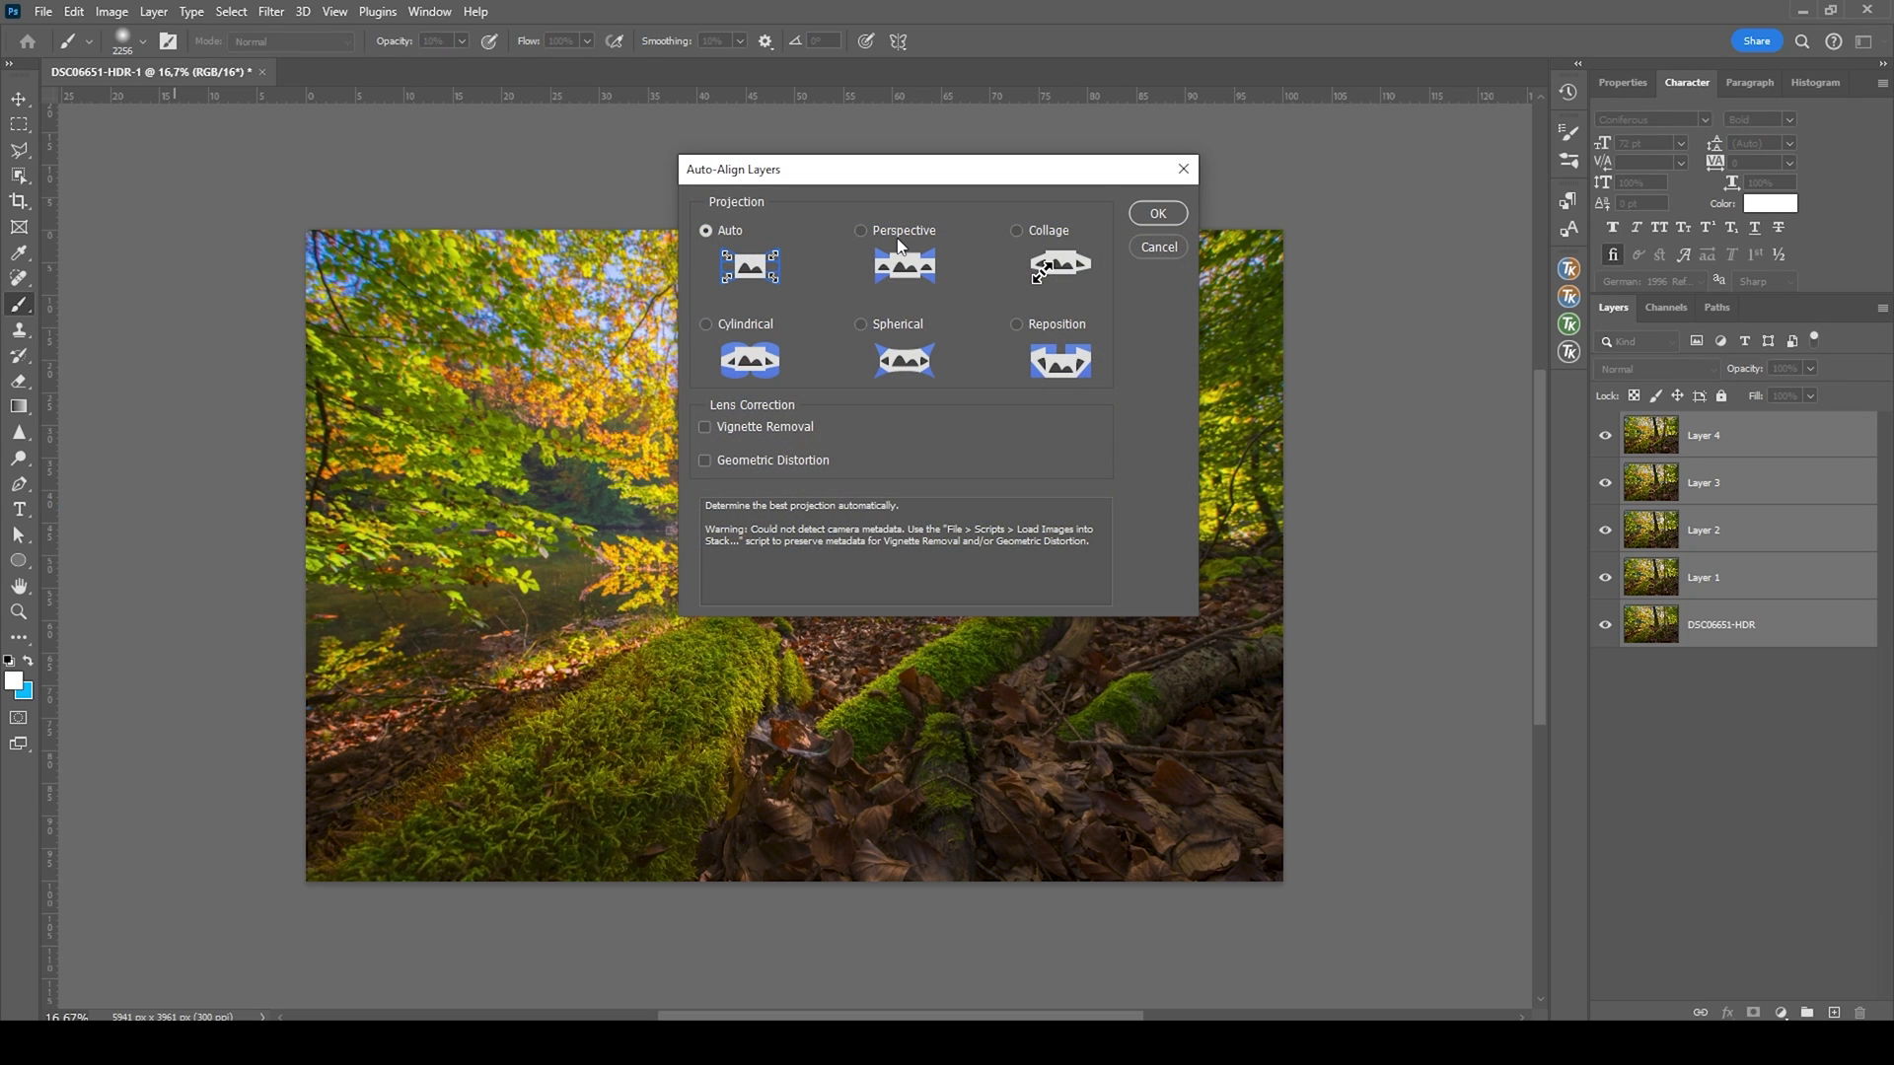
left_click(1158, 213)
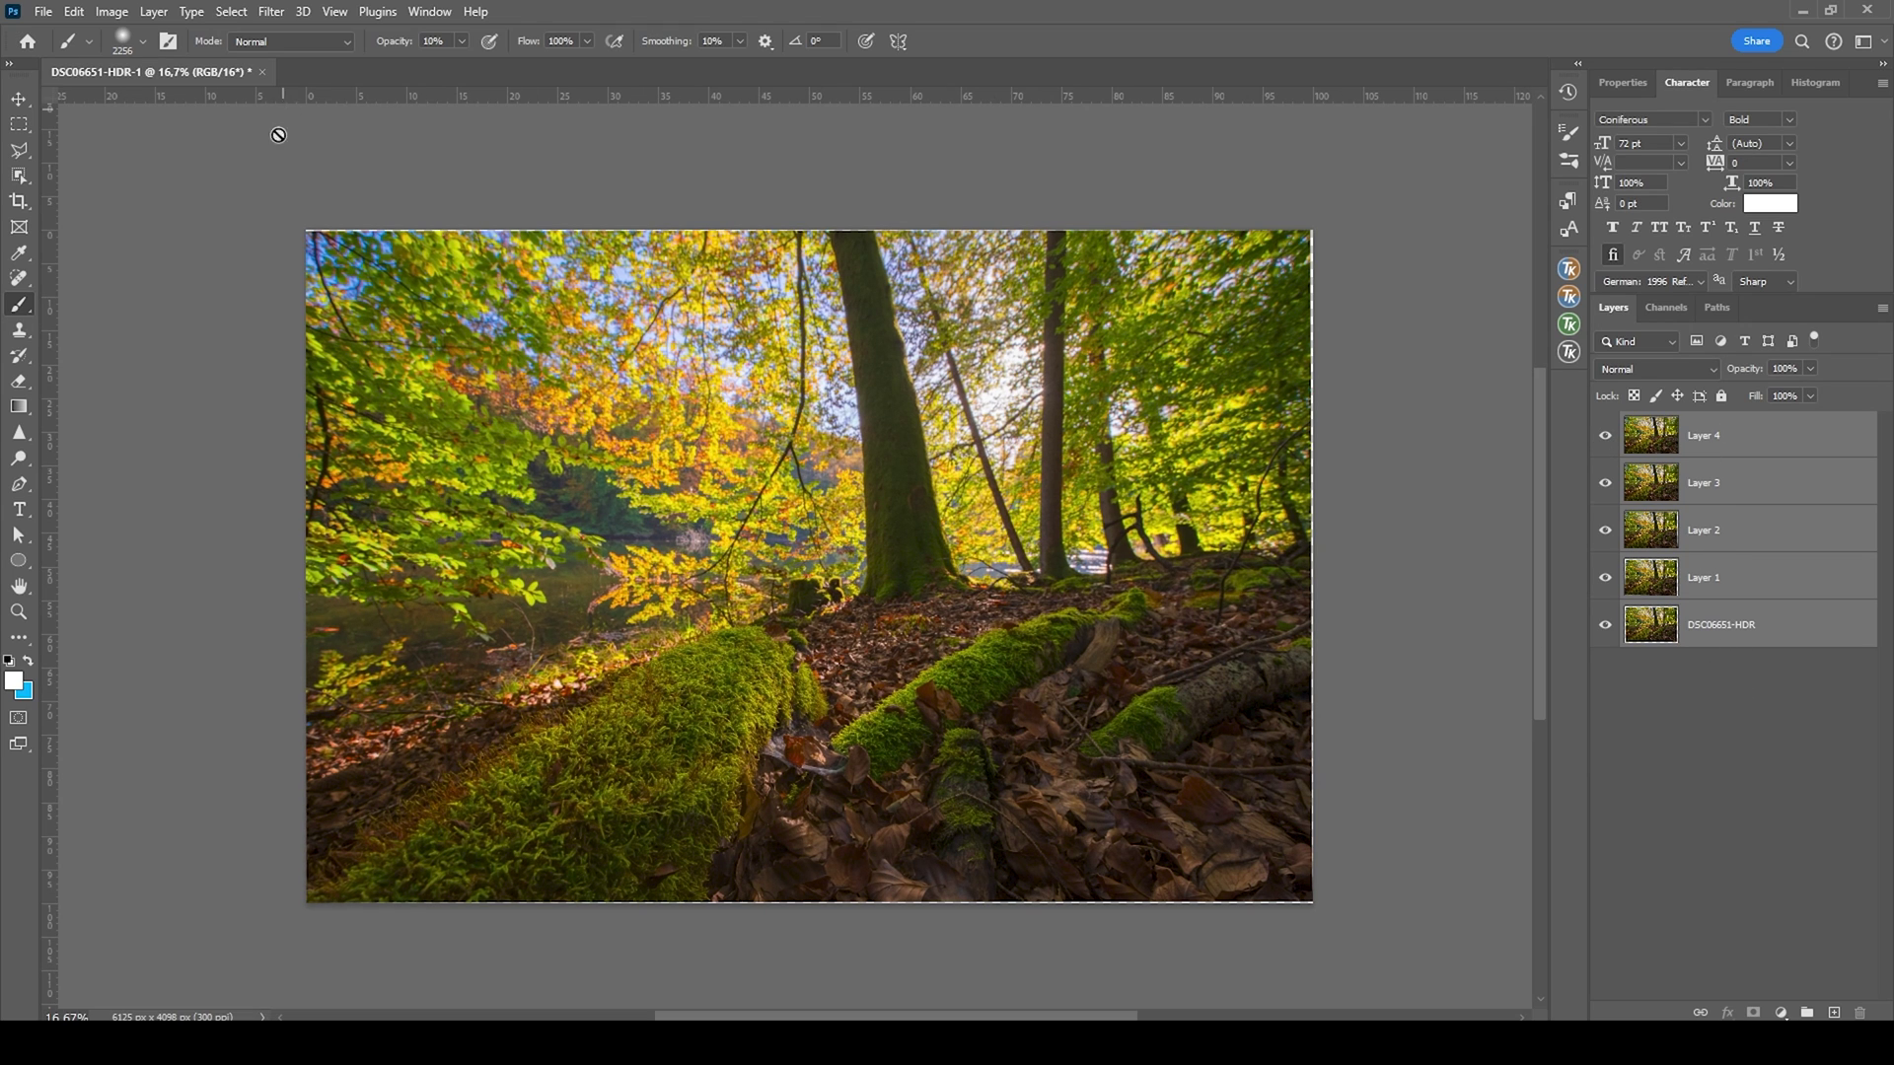
left_click(74, 11)
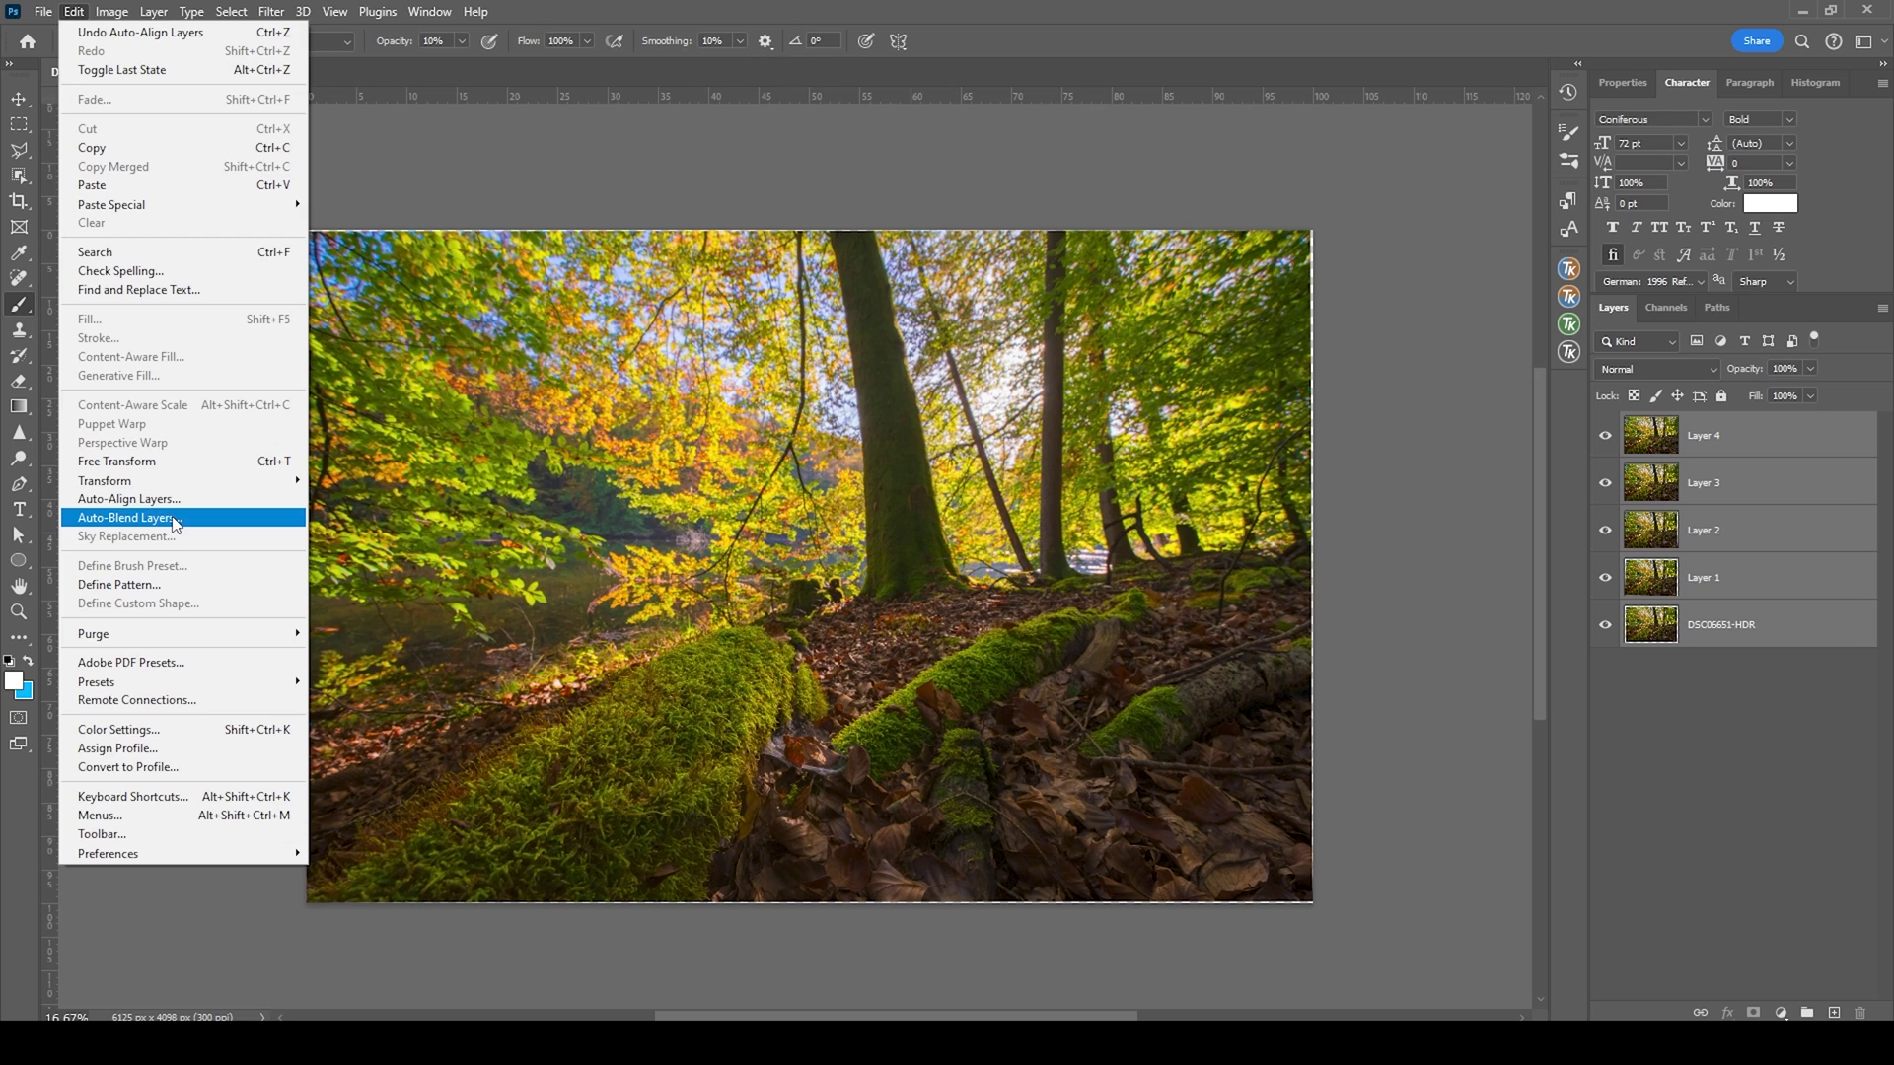
Auto-blend the aligned layers as a focus stack into Layer 4 (merged), deselect, and zoom in to inspect.
left_click(176, 521)
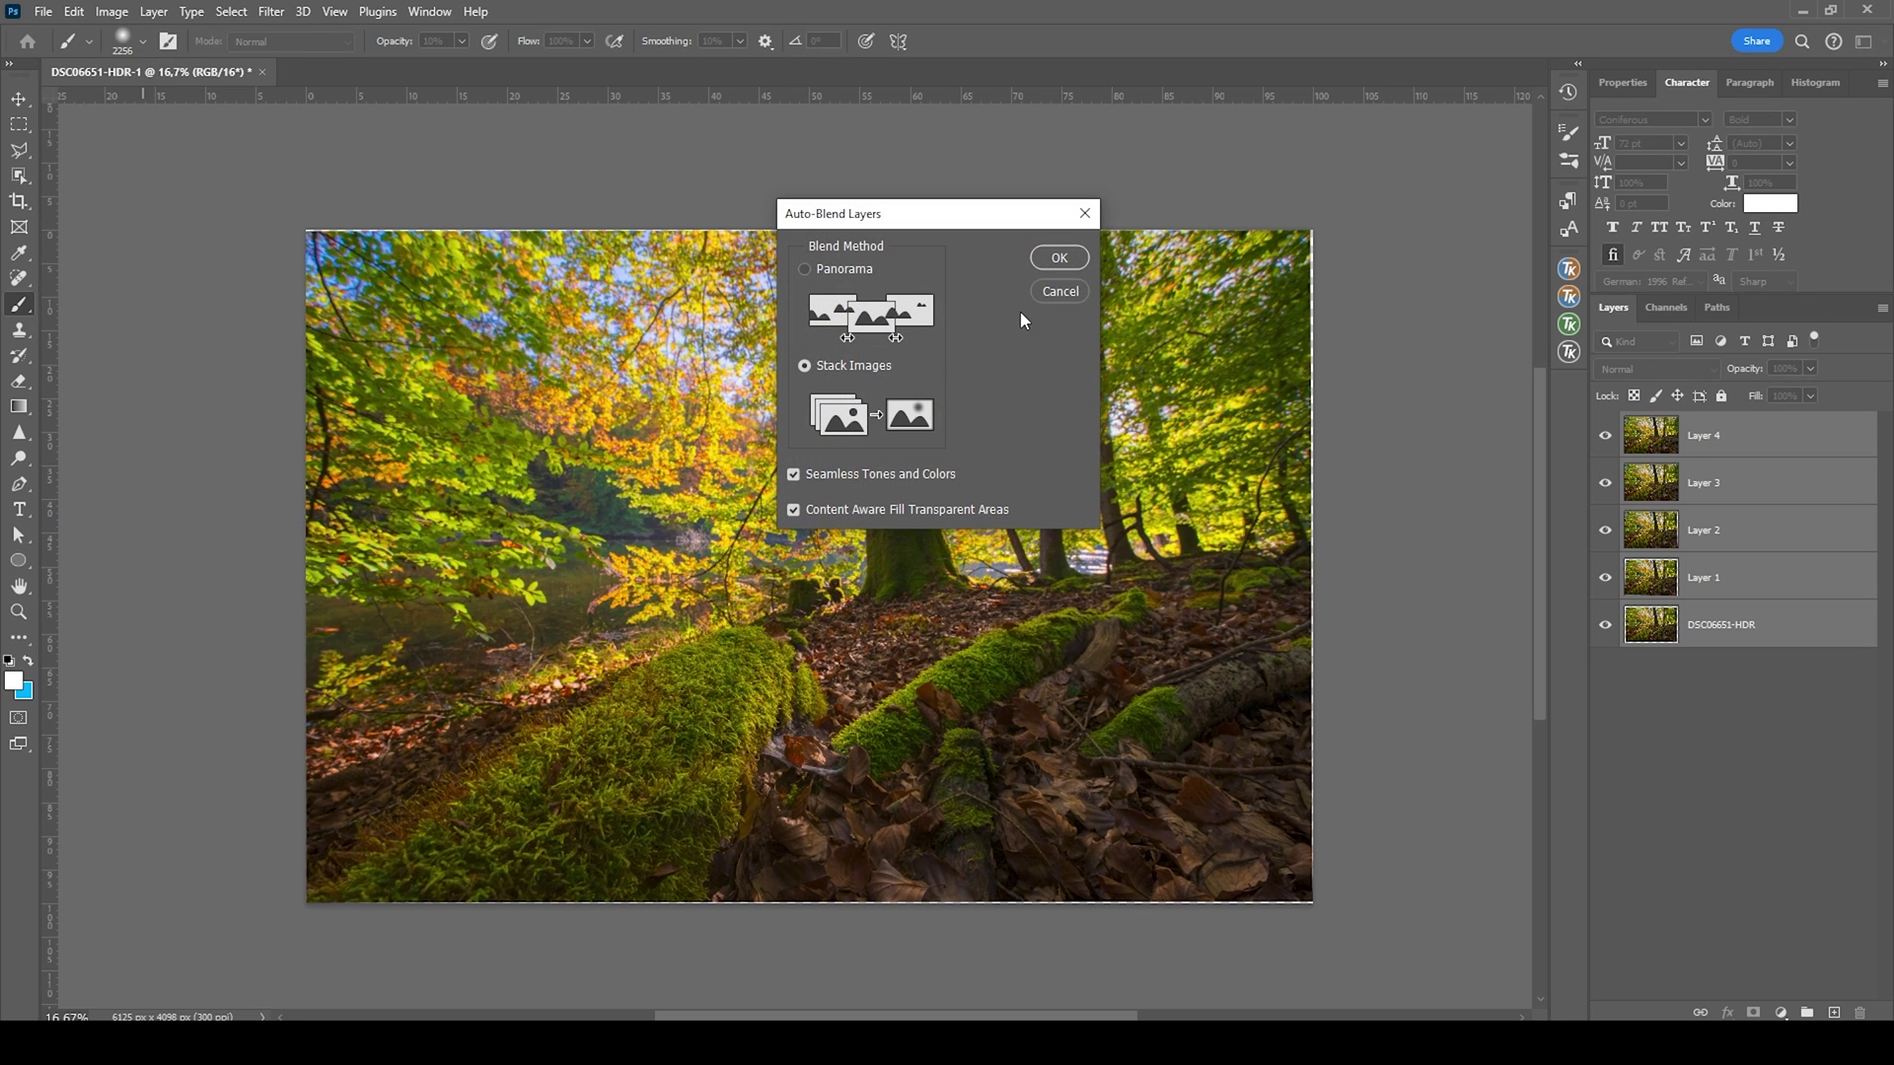
left_click(1058, 257)
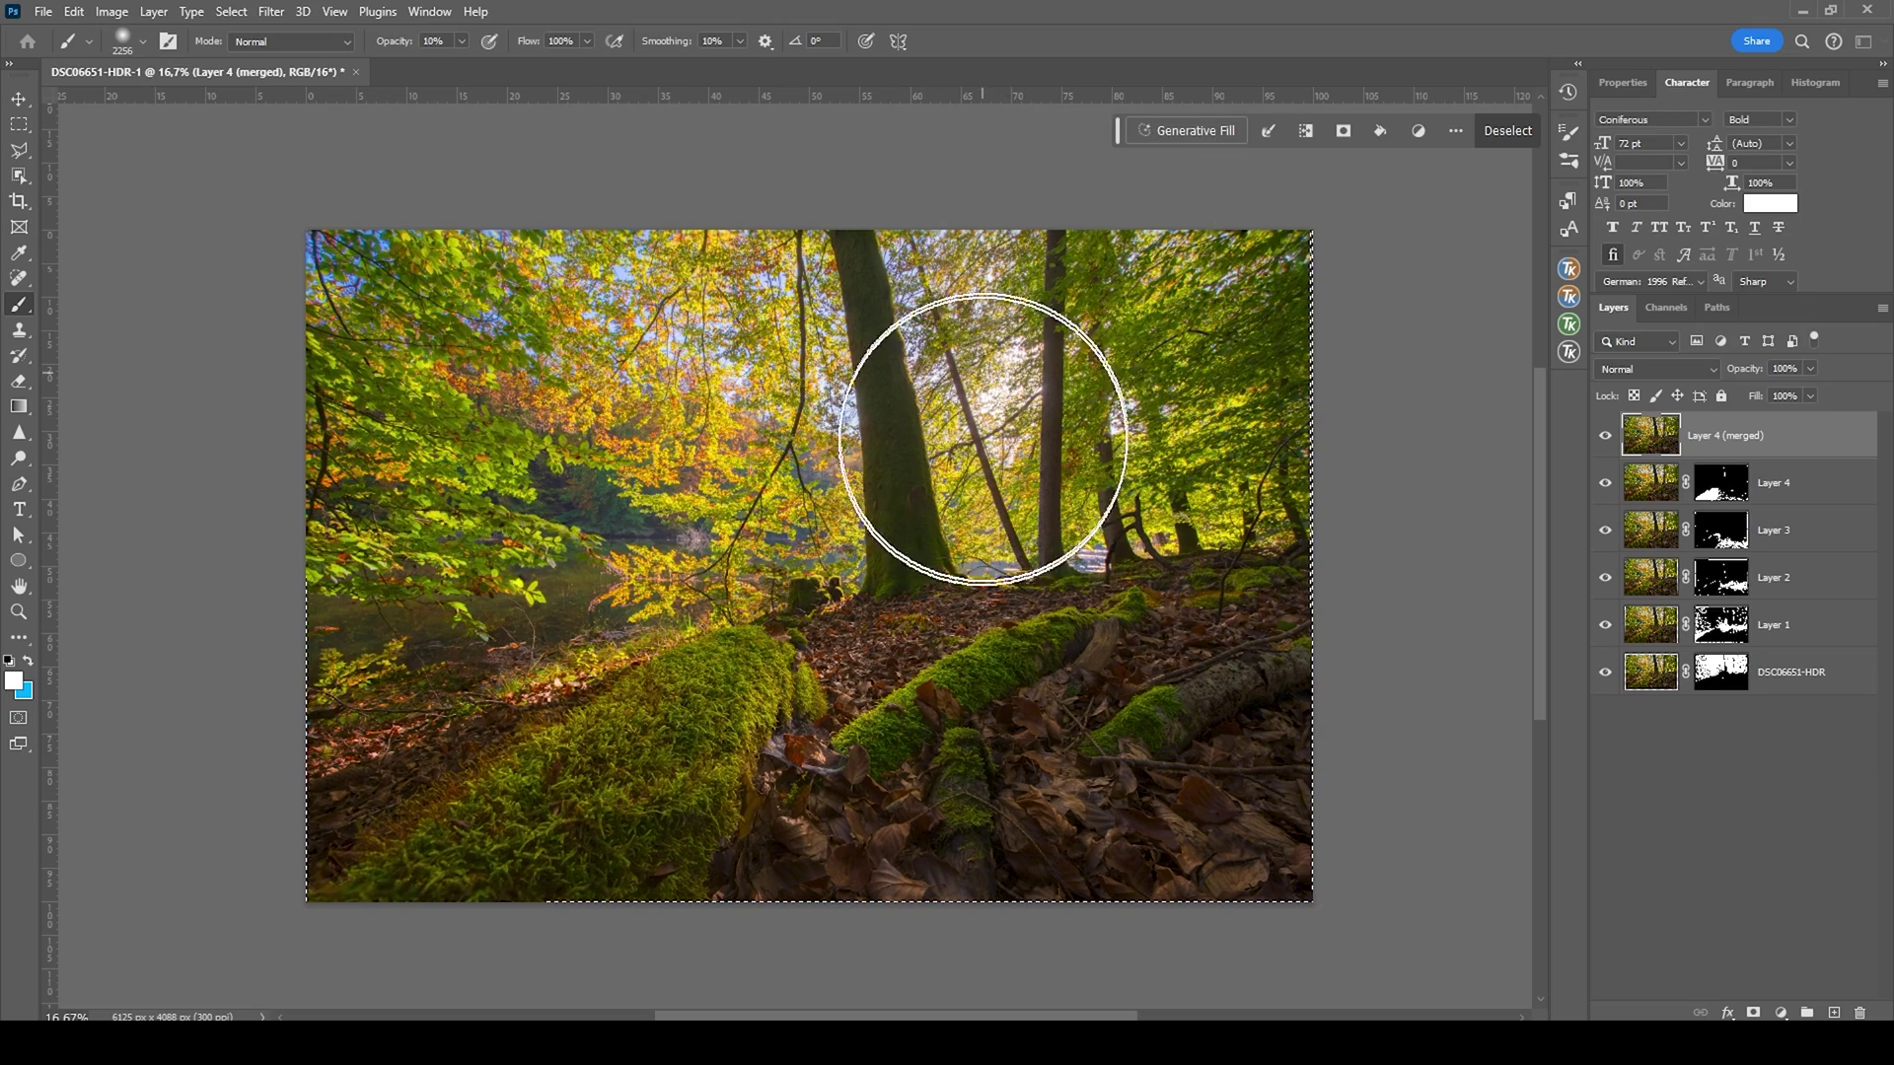
key("ctrl+d")
scroll(777, 797, "up", 5)
scroll(777, 797, "up", 2)
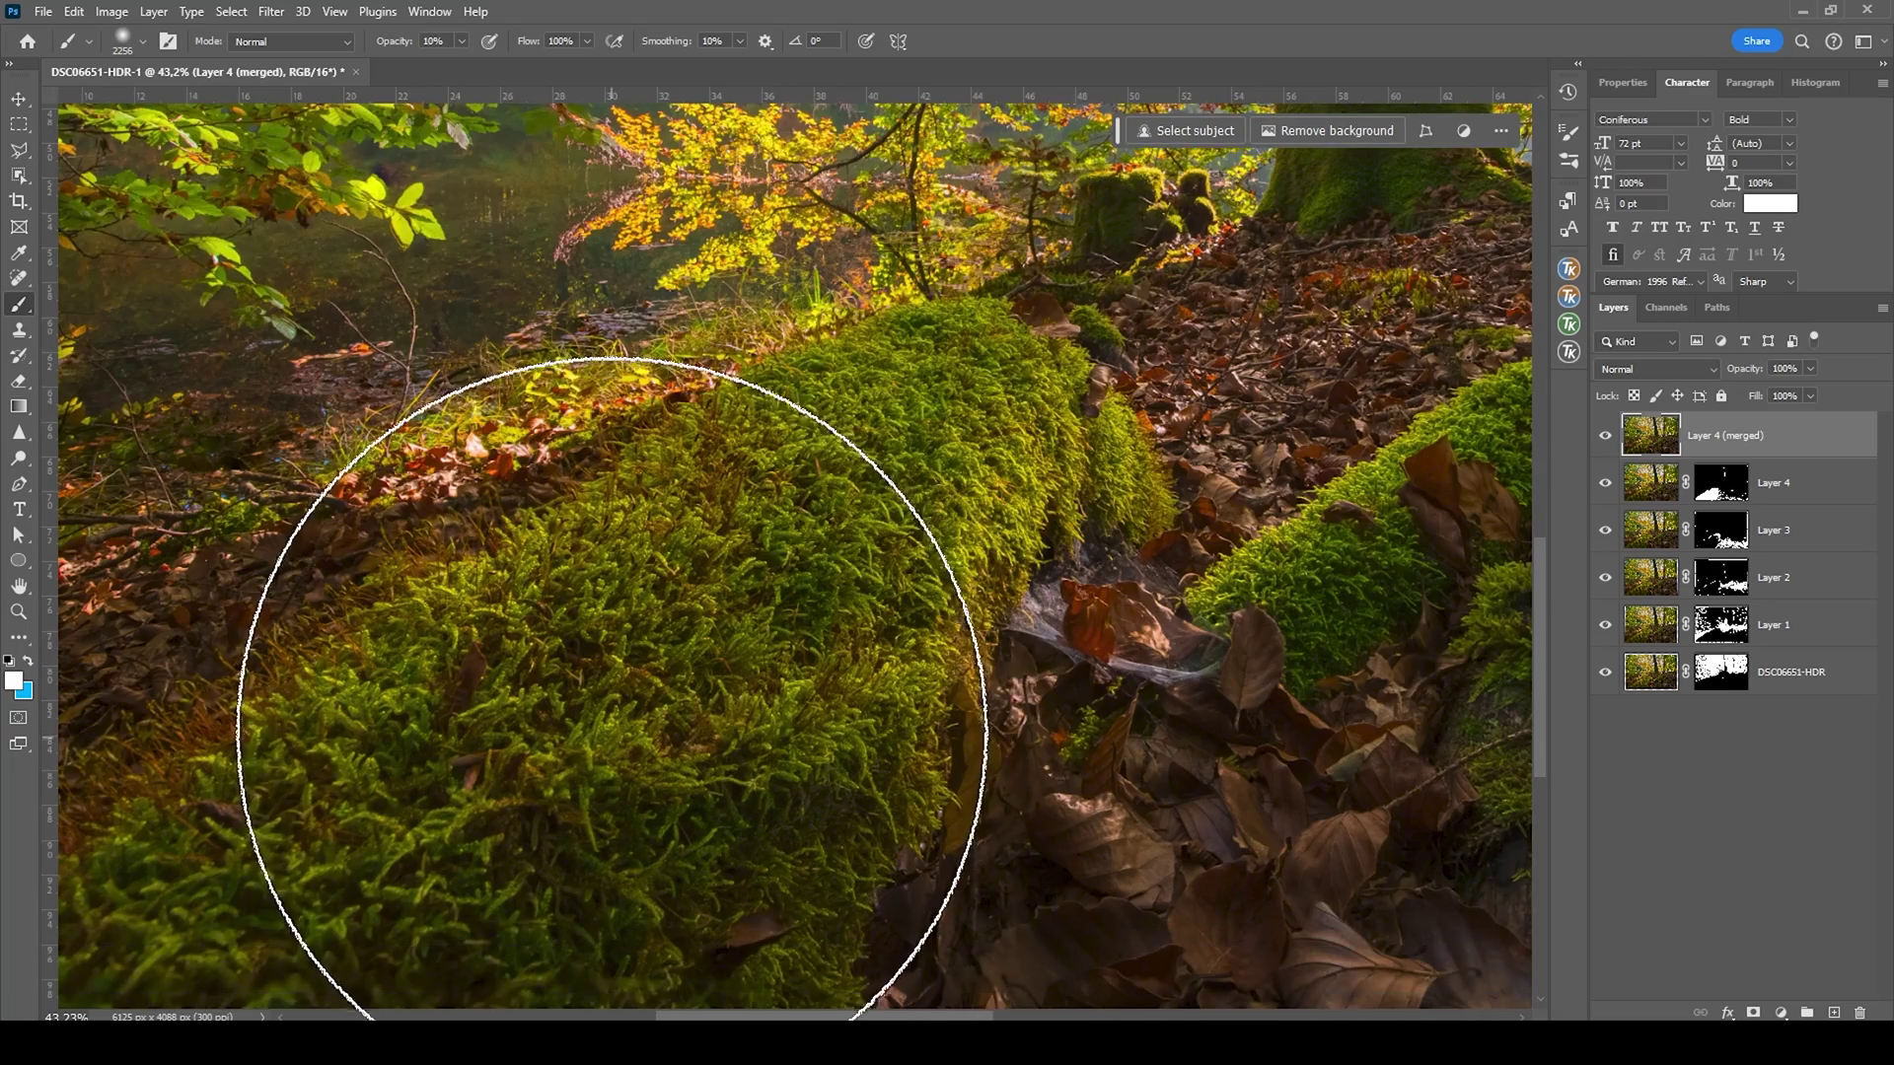
scroll(1017, 795, "up", 8)
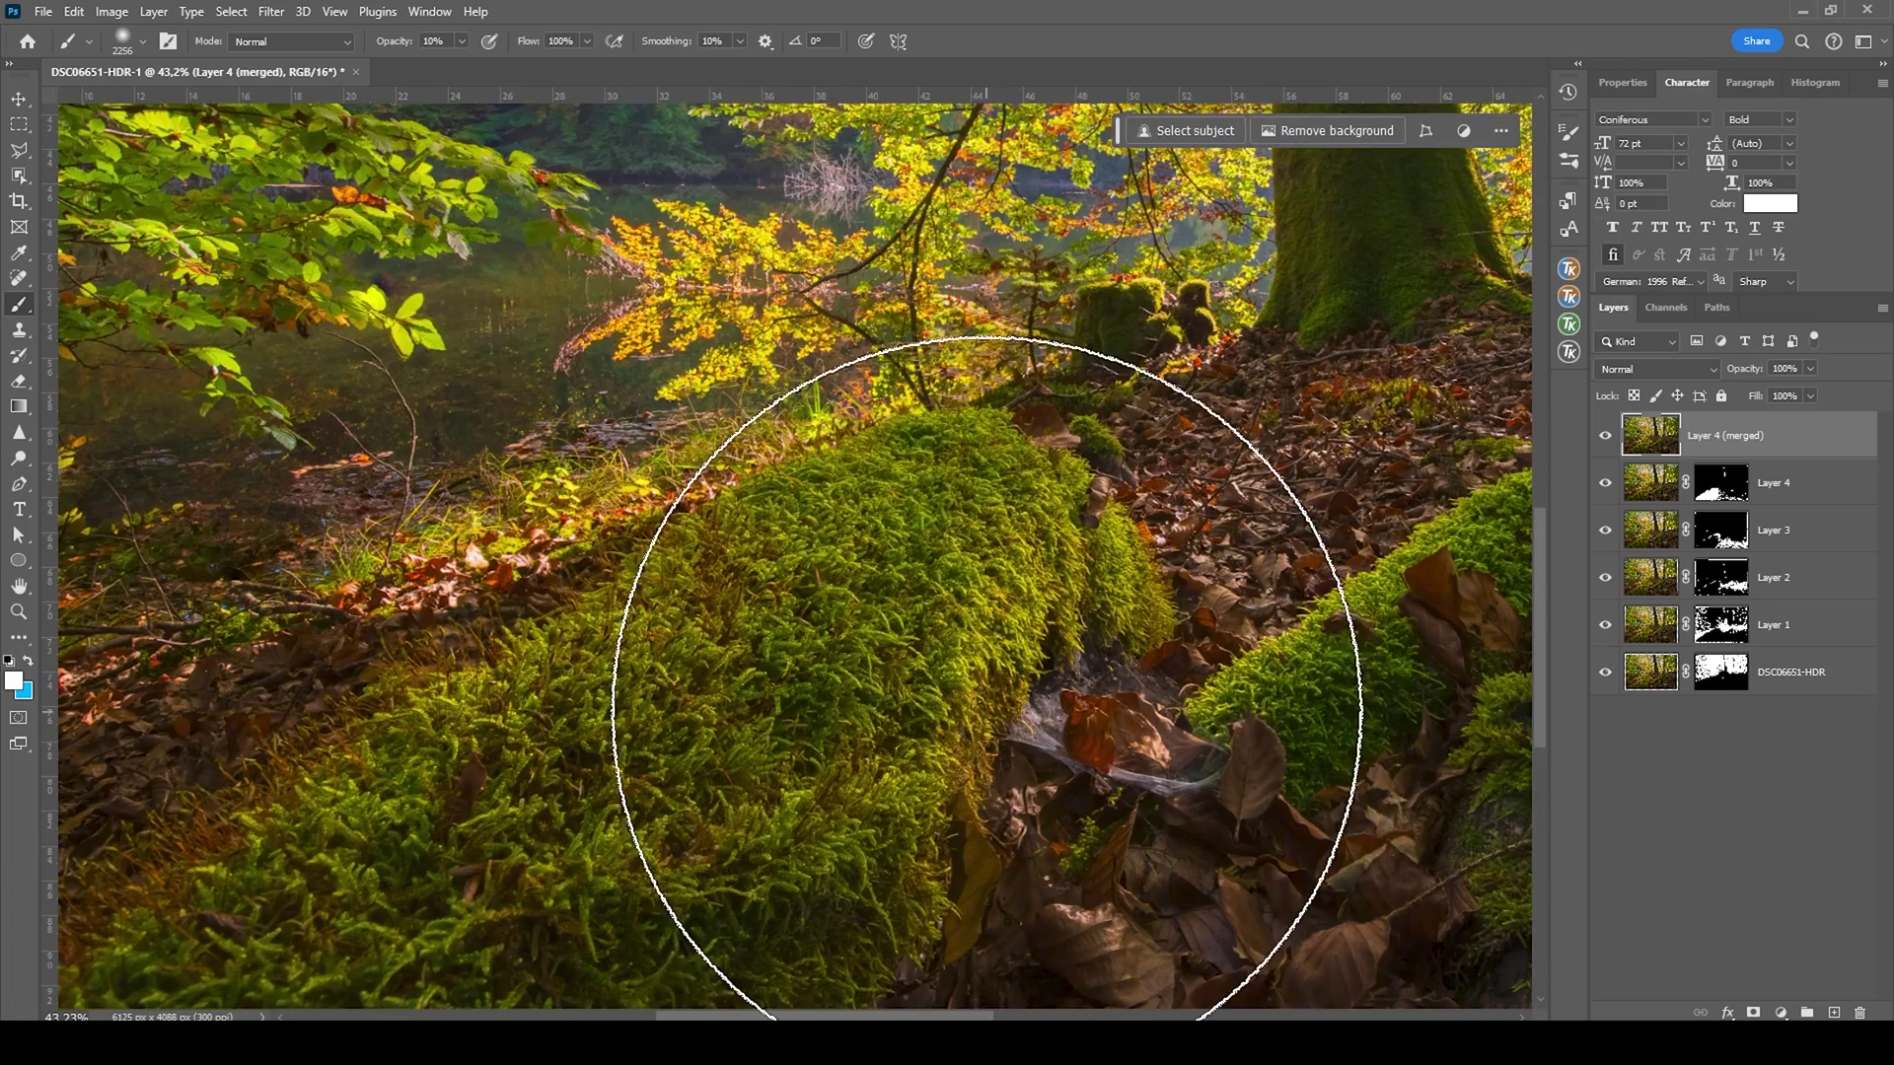
scroll(986, 700, "up", 3)
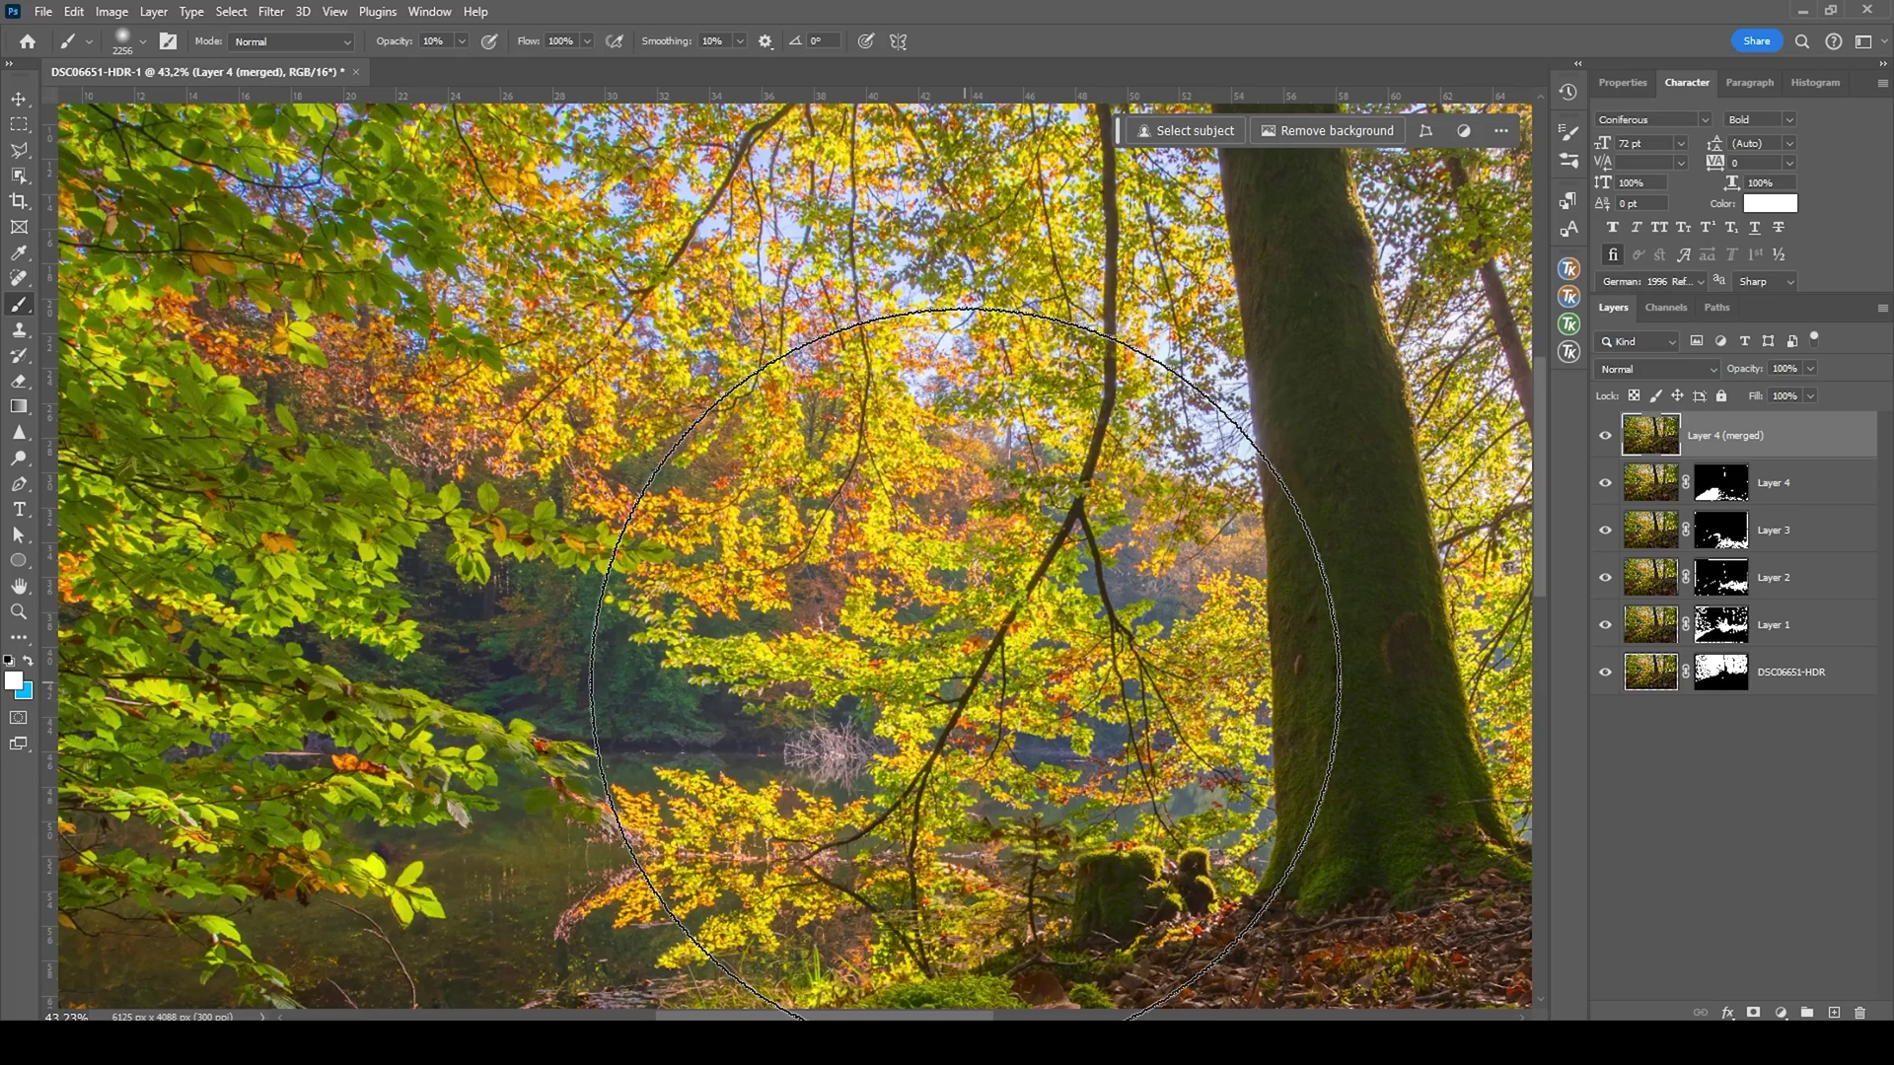
scroll(964, 661, "down", 5)
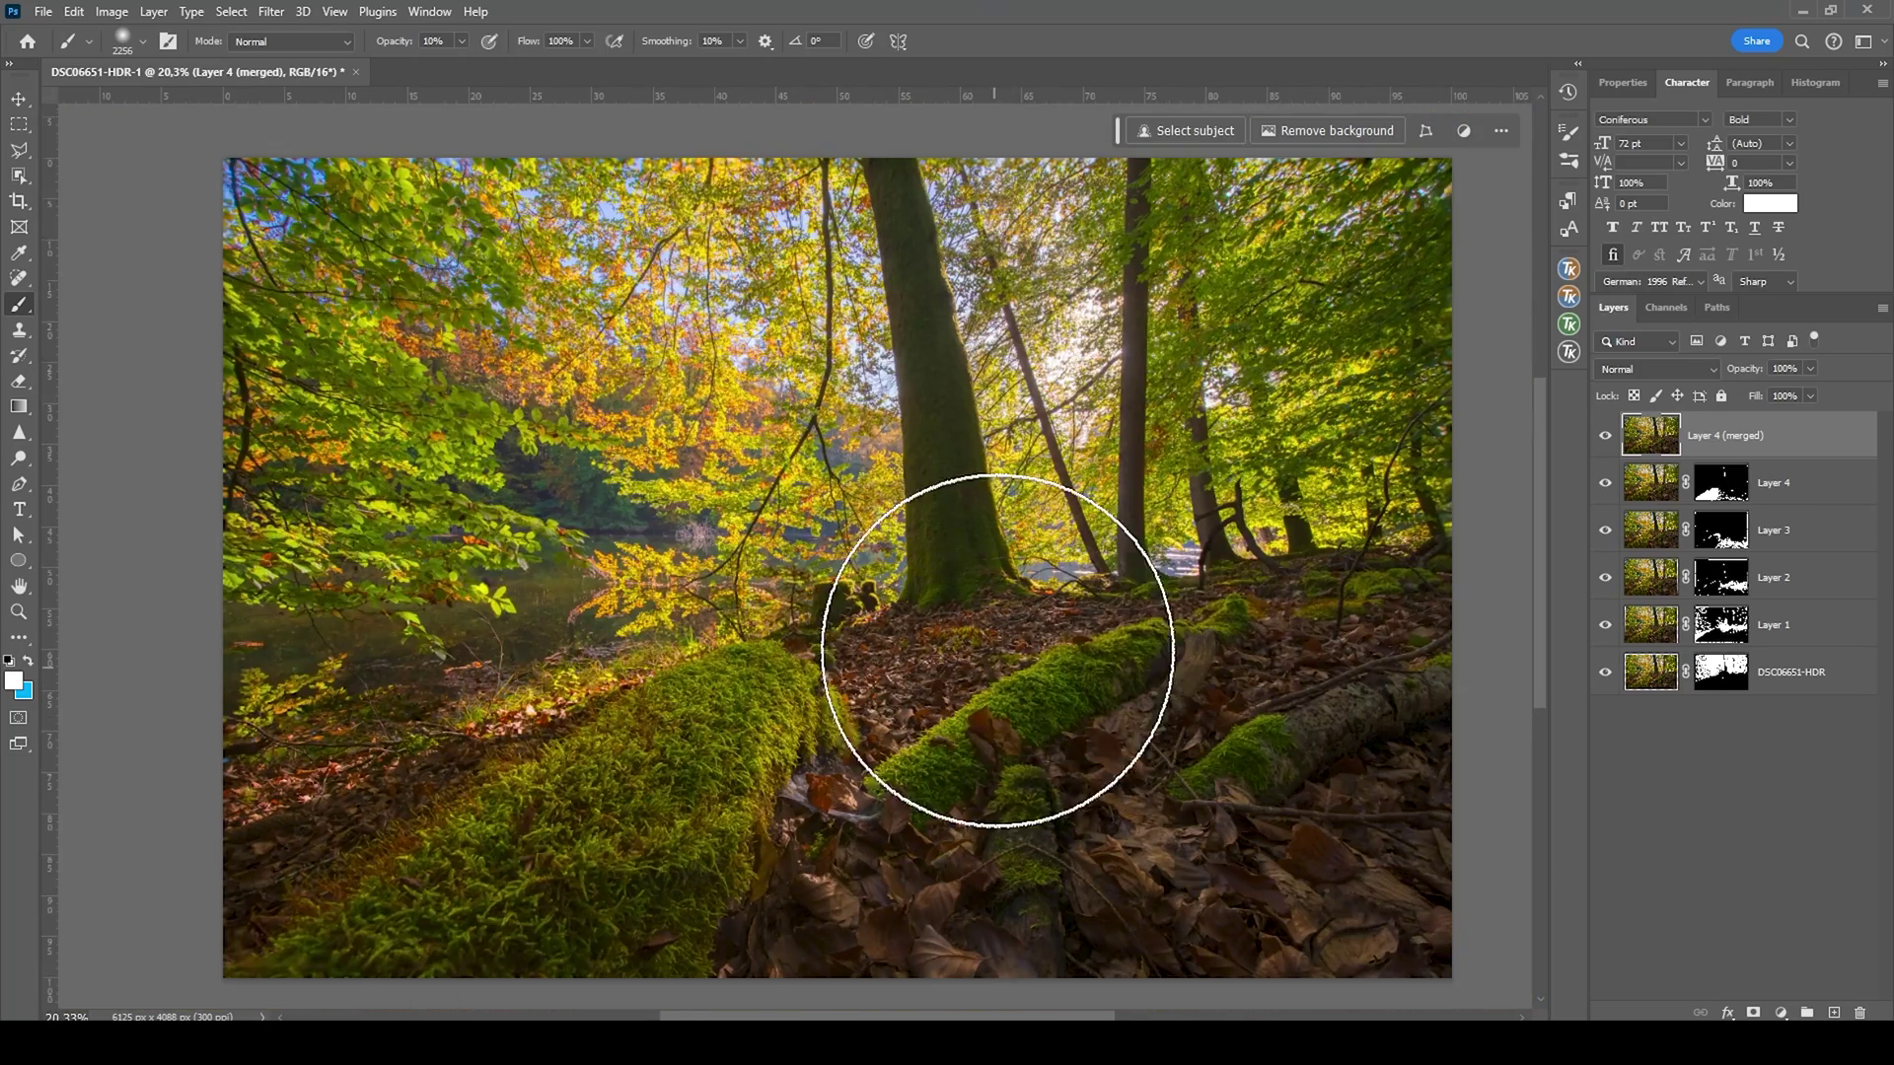
scroll(998, 650, "up", 1)
scroll(1078, 656, "down", 1)
scroll(1078, 655, "right", 1)
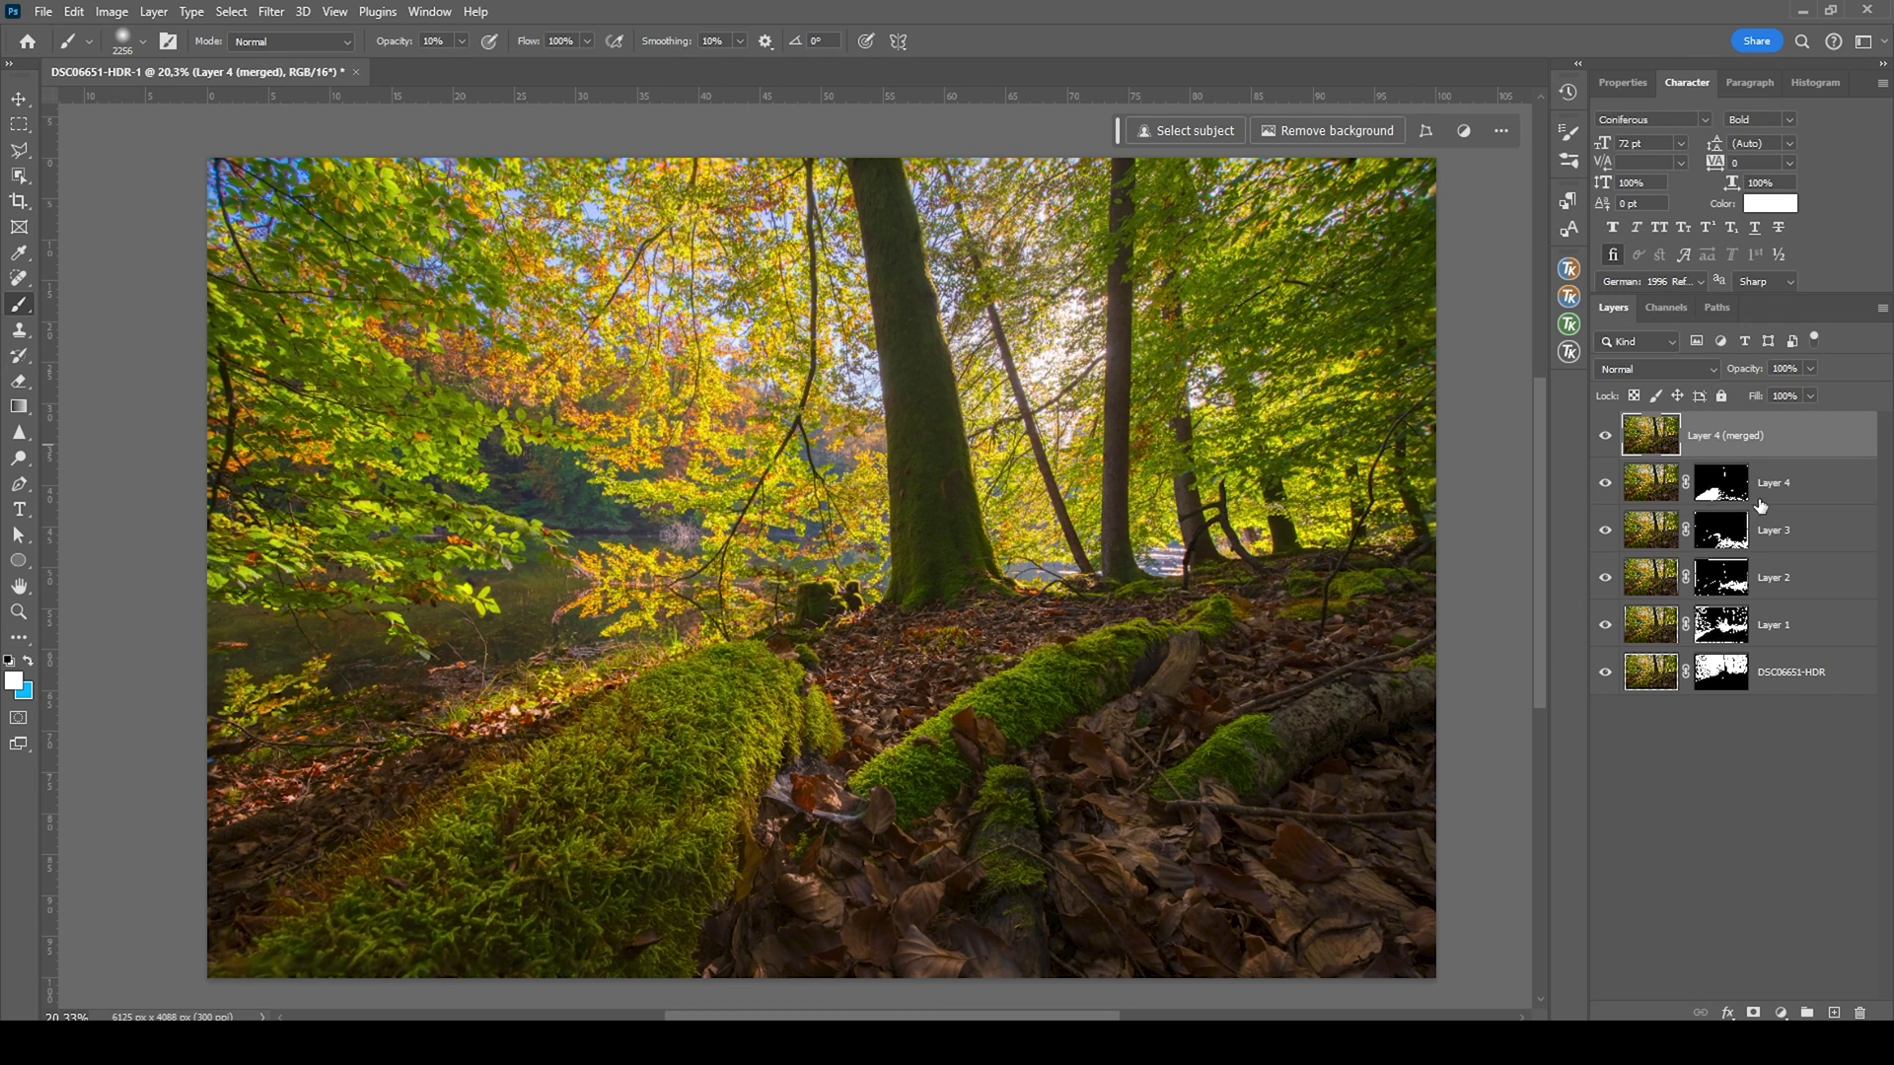
Delete the source layers, keeping Layer 4 (merged), and duplicate it for retouching.
left_click(1800, 679, "shift")
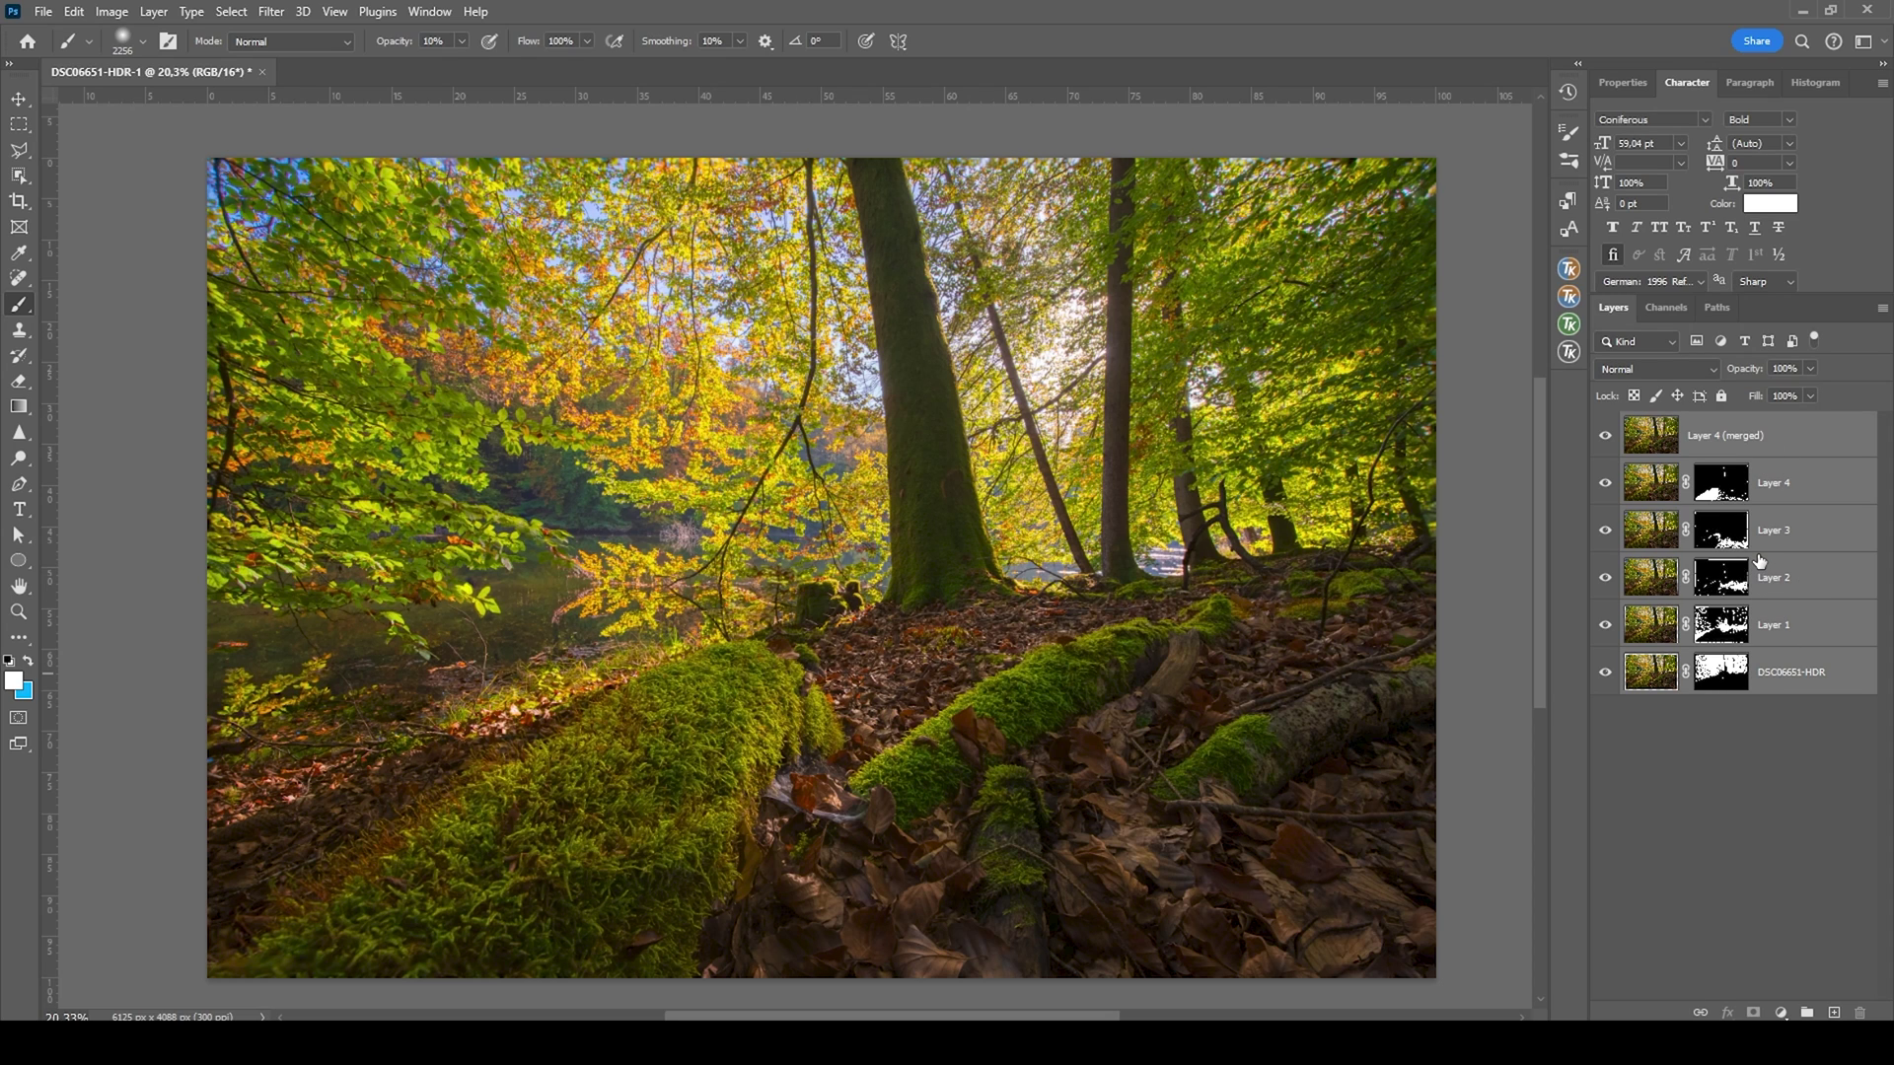
key("Delete")
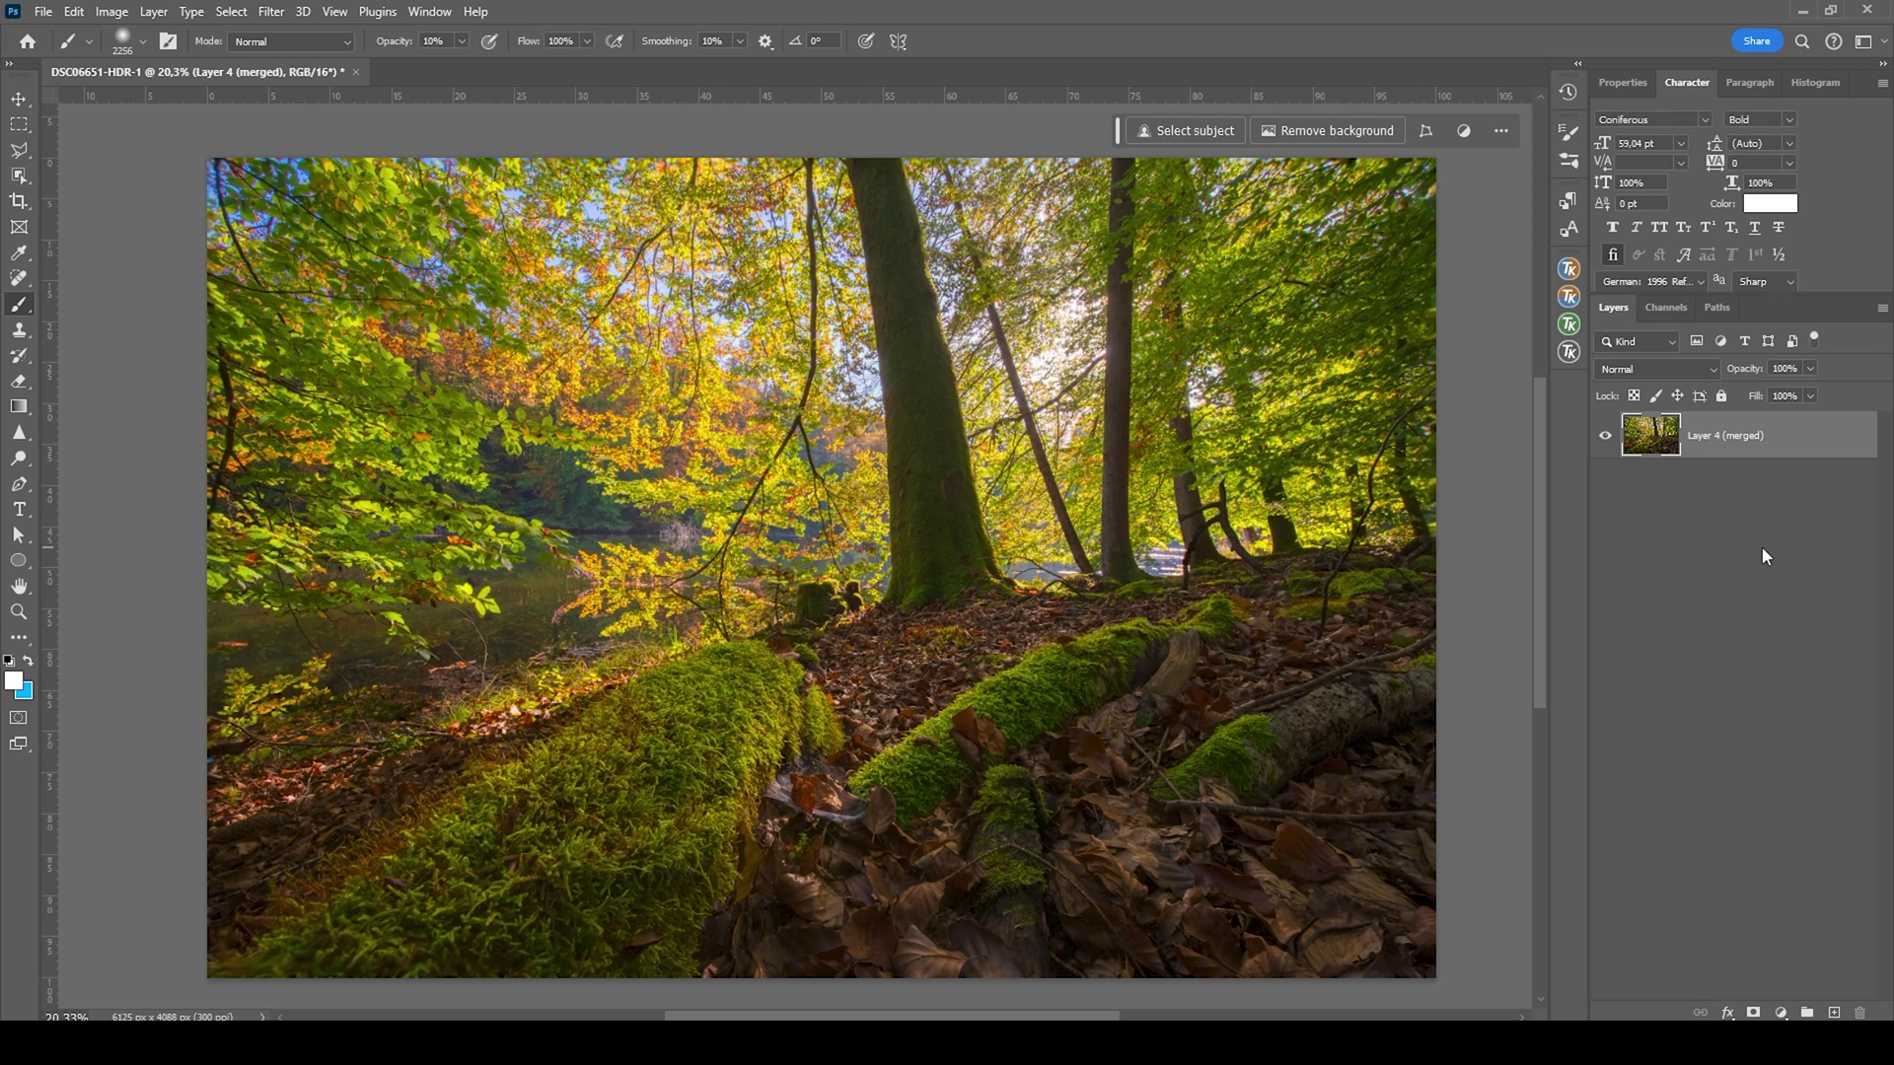
key("ctrl+j")
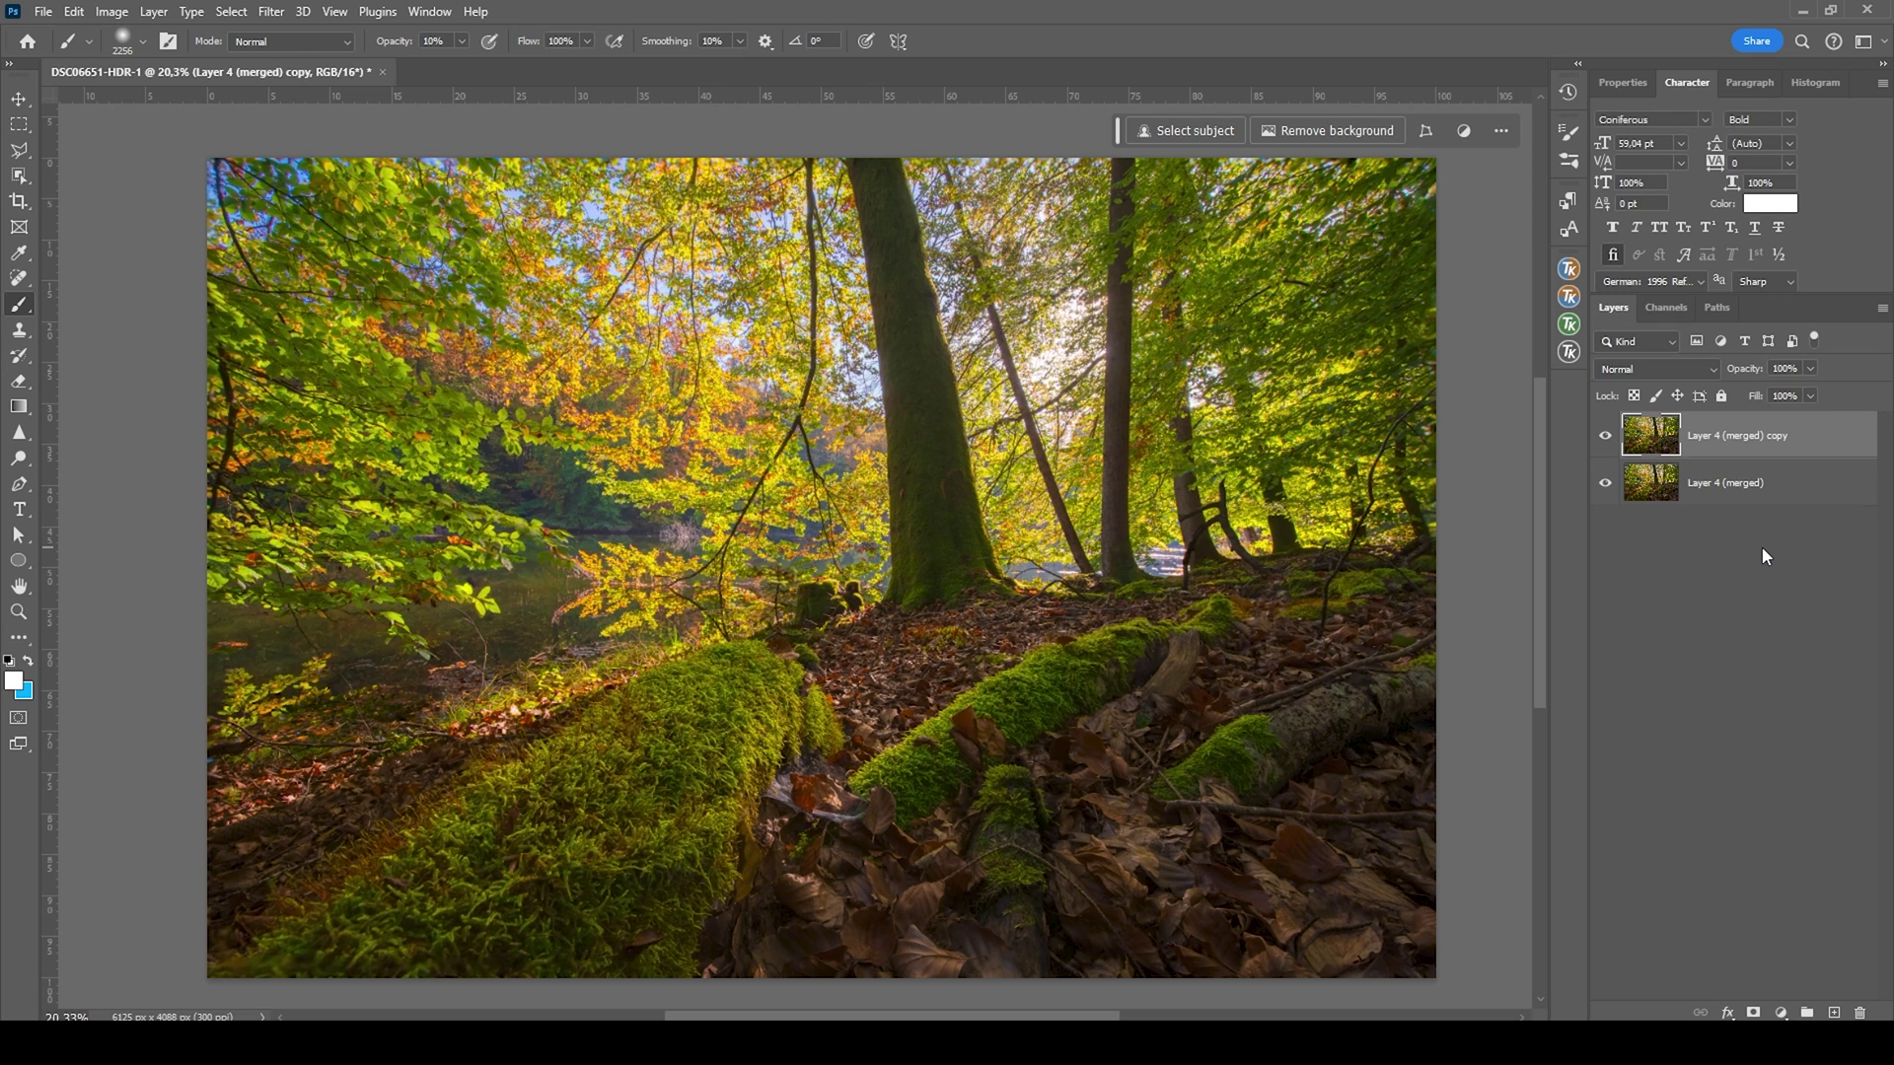
Erase the distracting branches on the copy with the Remove Tool.
left_click(19, 279)
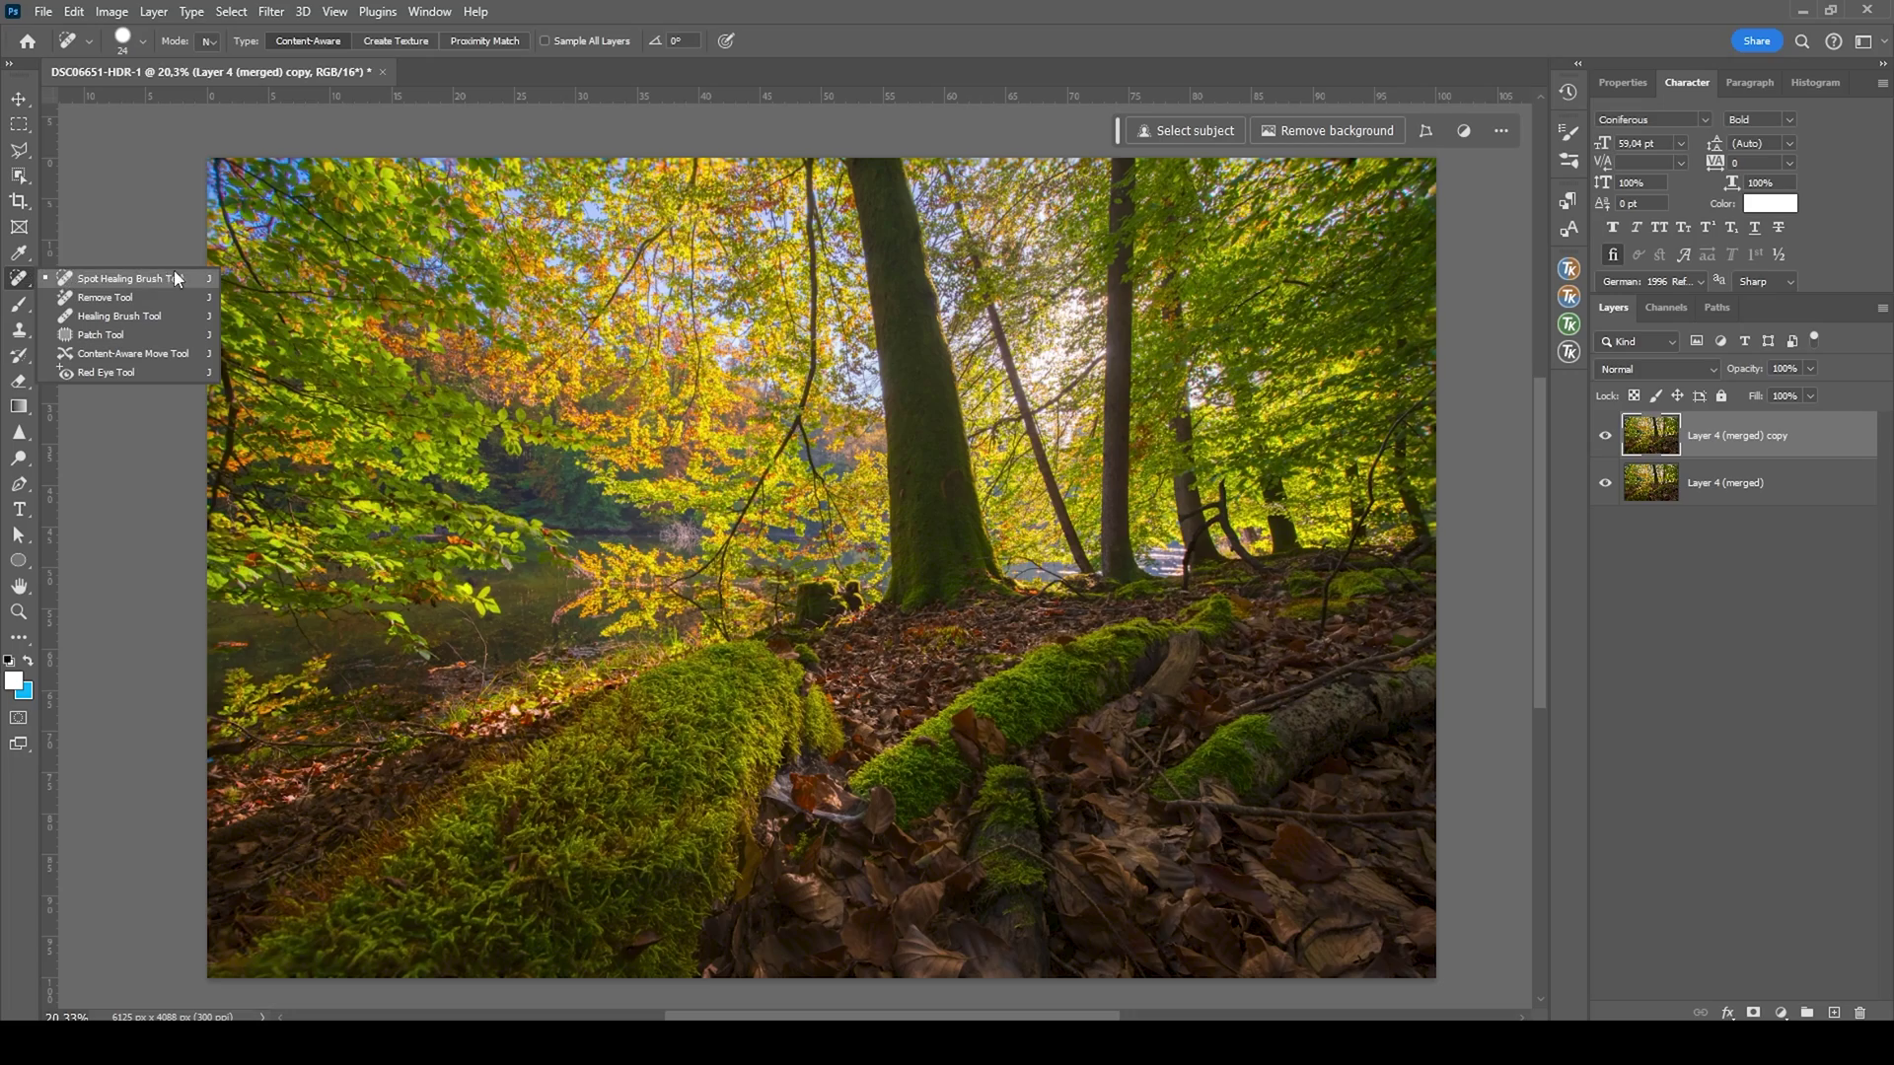
left_click(105, 297)
scroll(1382, 711, "up", 5)
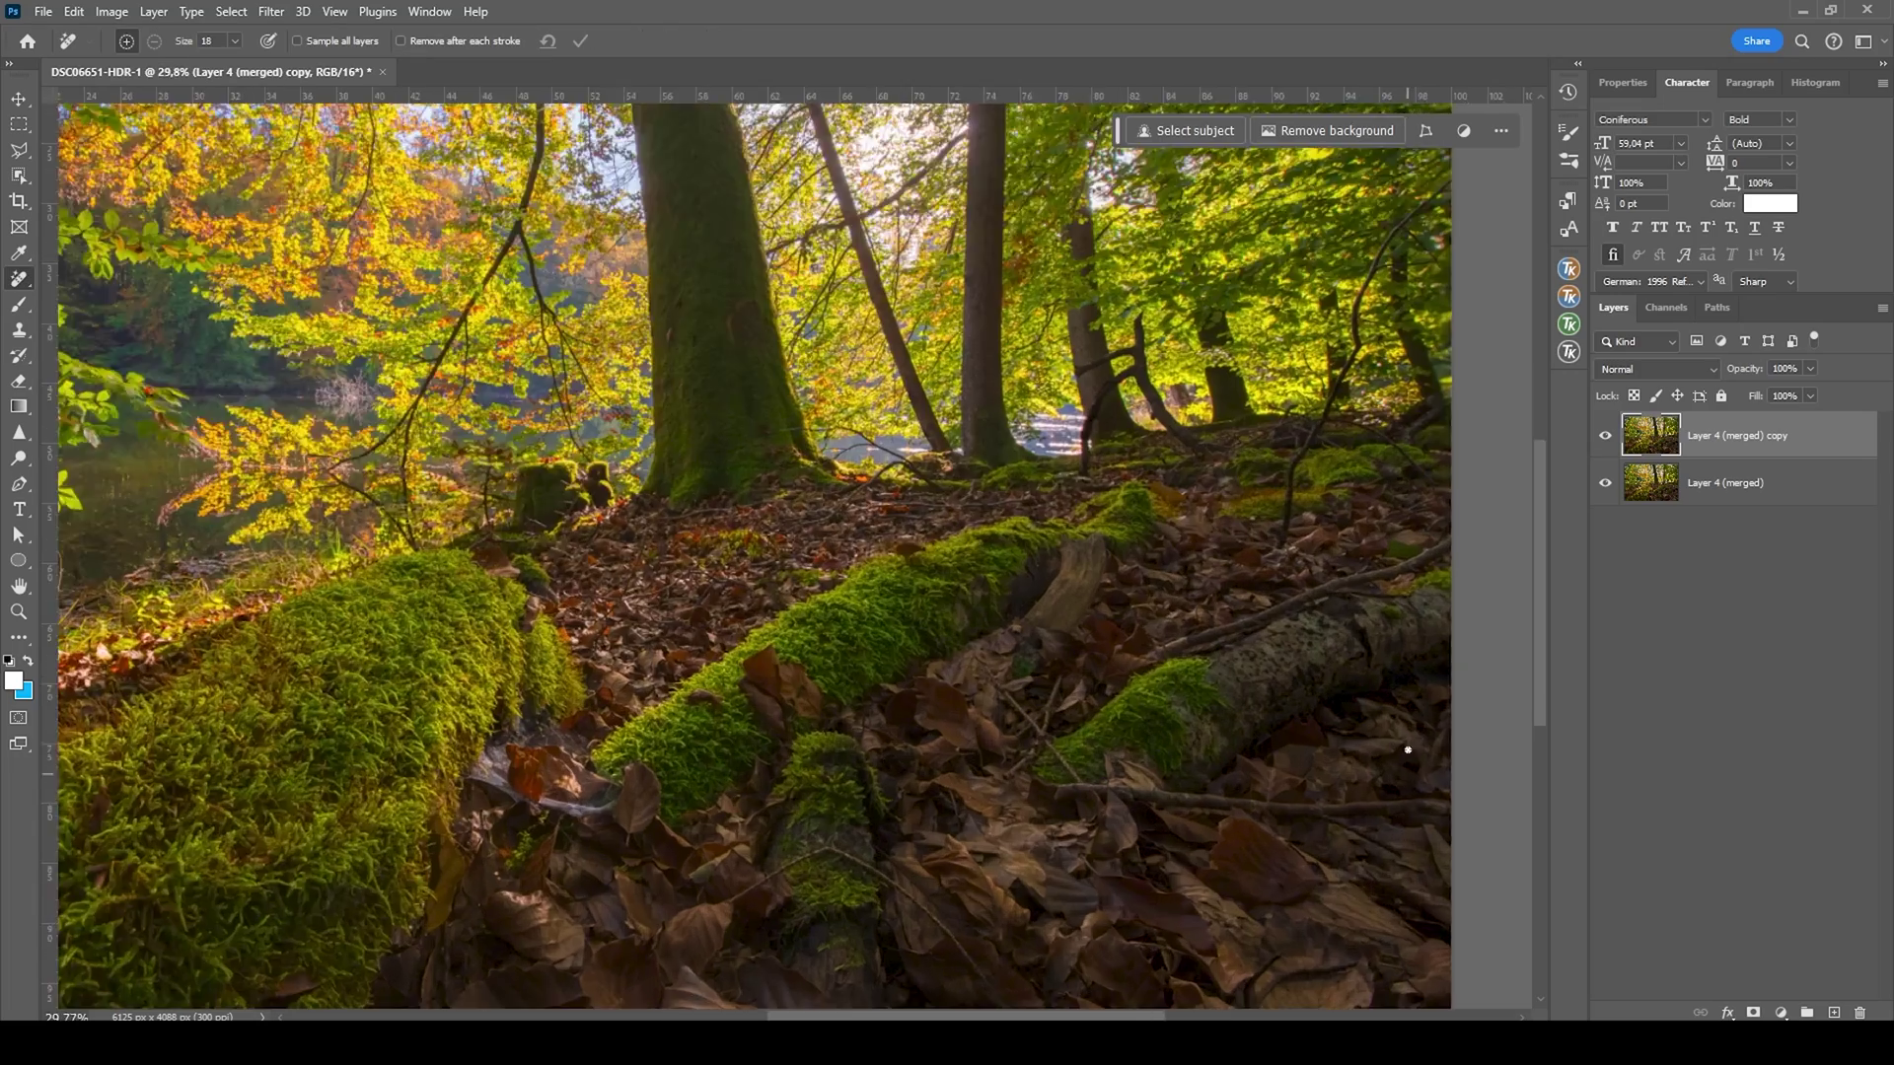
scroll(483, 291, "up", 5)
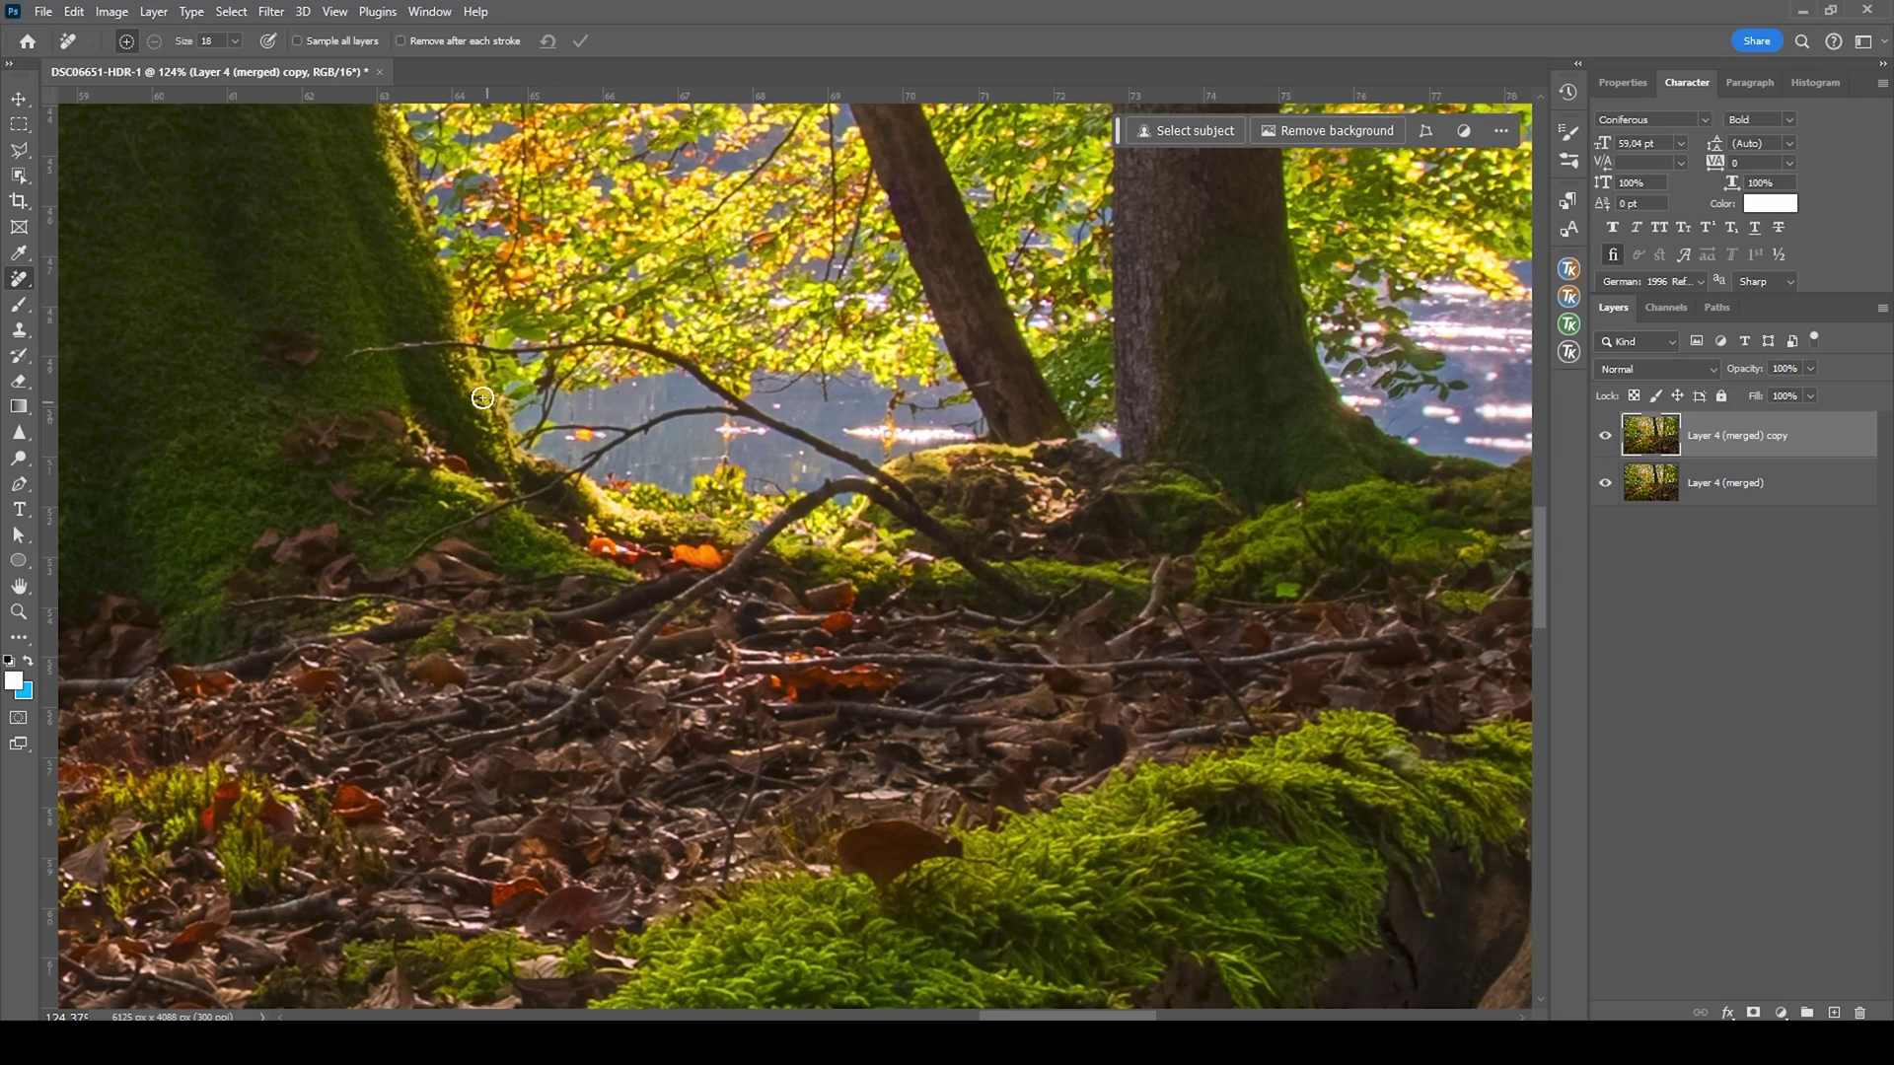
right_click(481, 400, "alt")
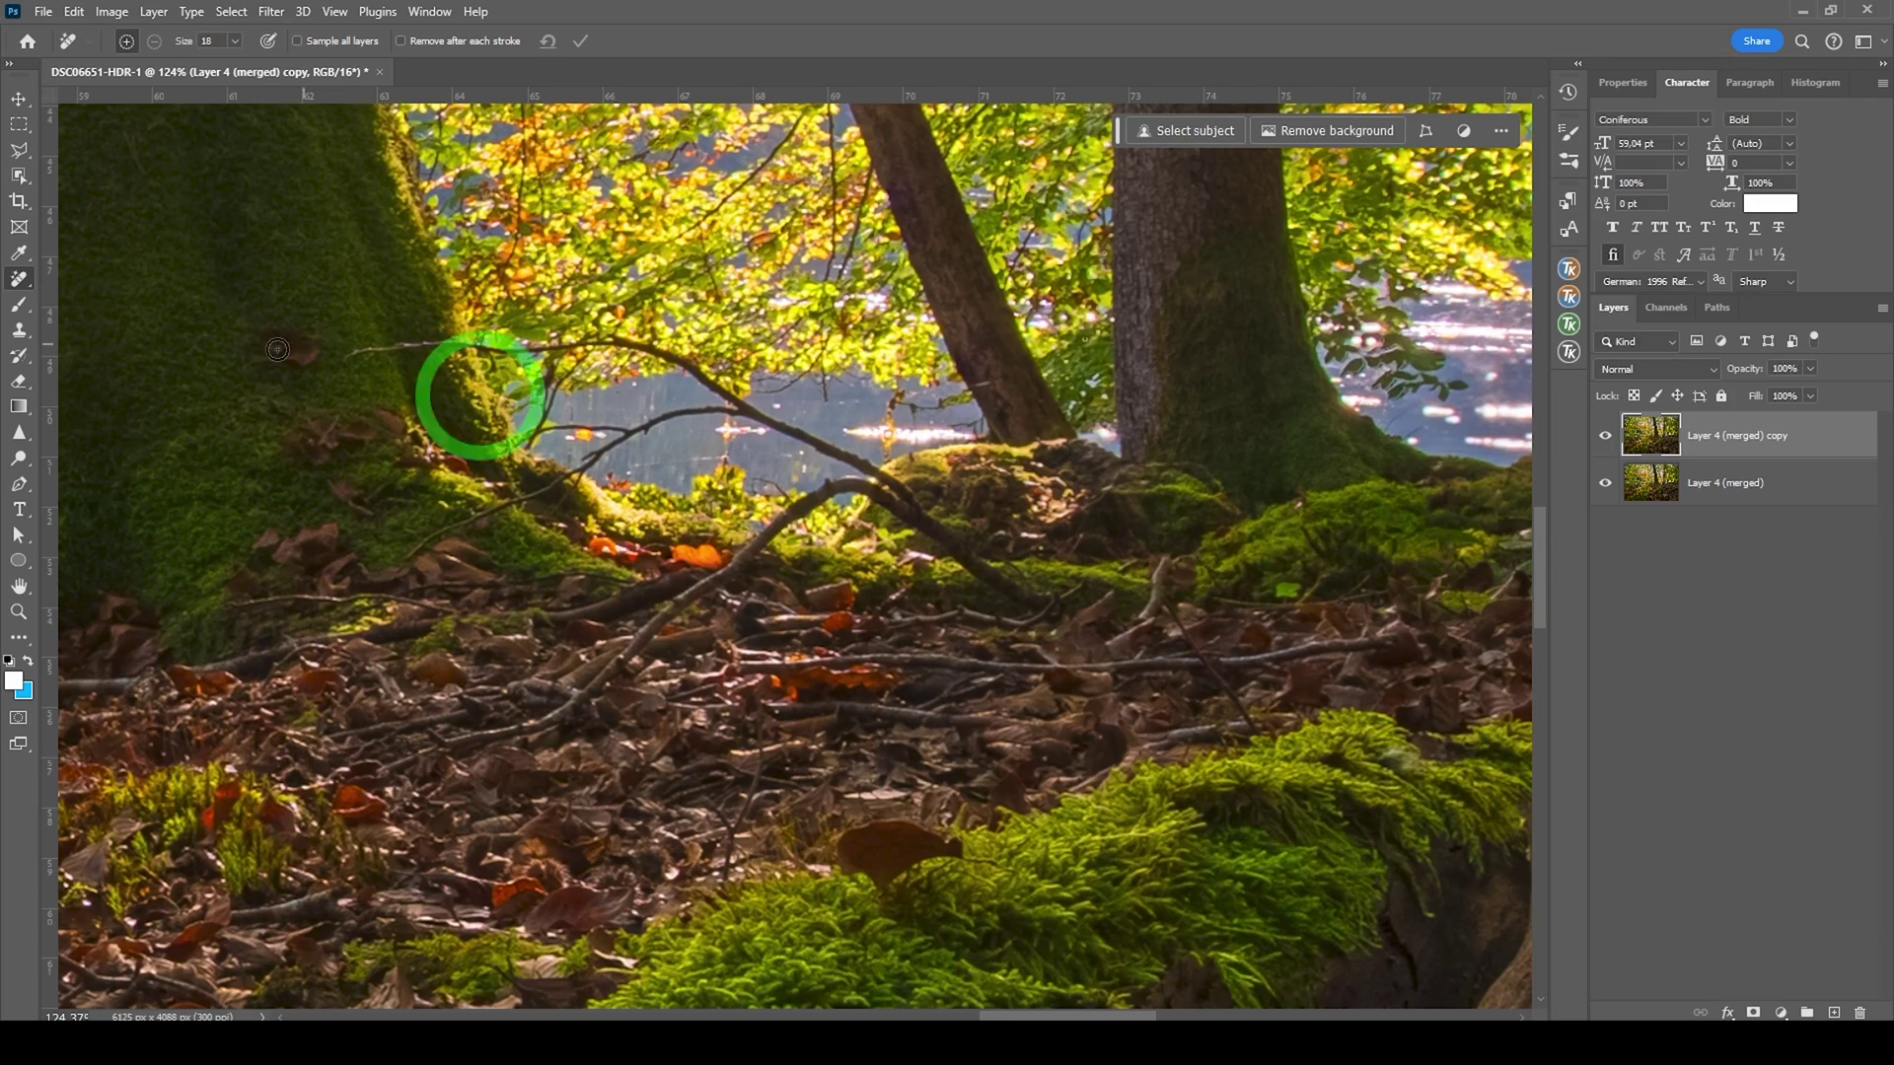
left_click_drag(346, 353, 759, 407)
left_click_drag(405, 557, 720, 415)
left_click_drag(621, 653, 760, 542)
left_click_drag(1051, 604, 958, 557)
key("Return")
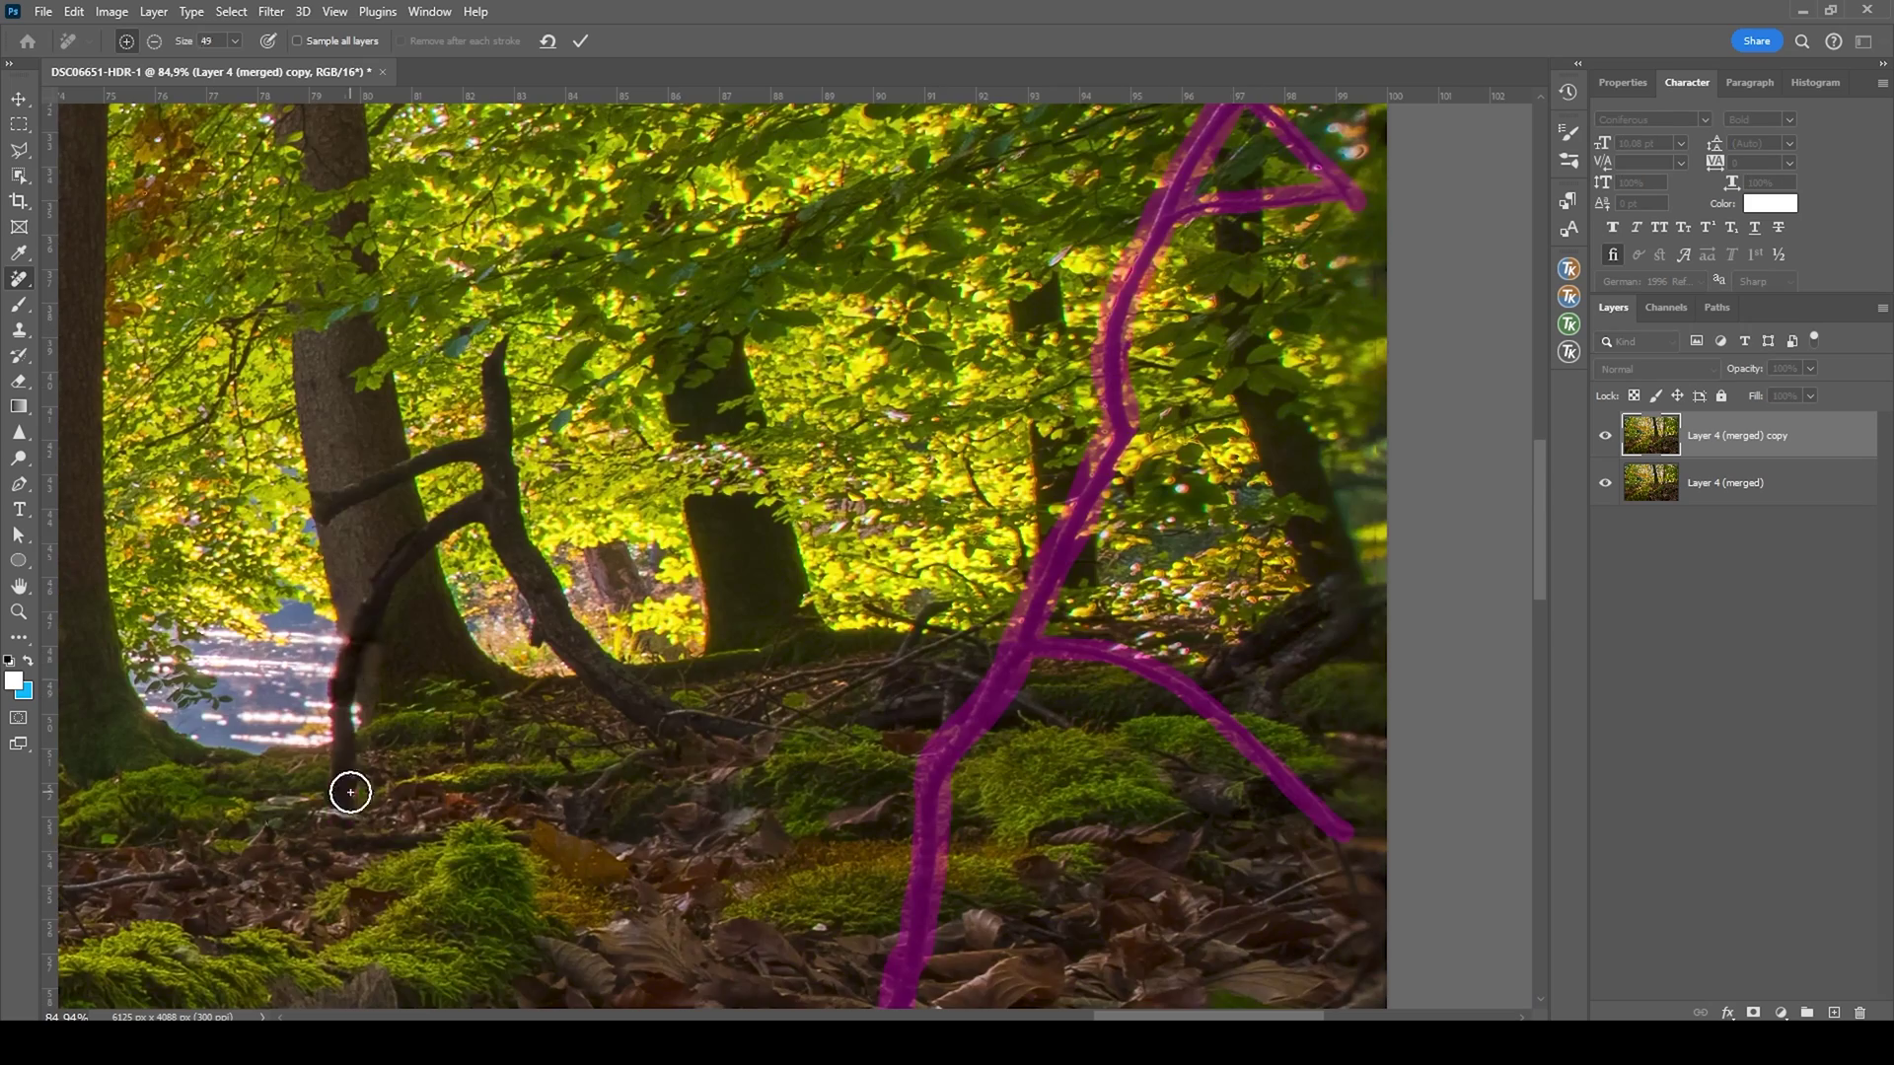
left_click_drag(351, 790, 495, 559)
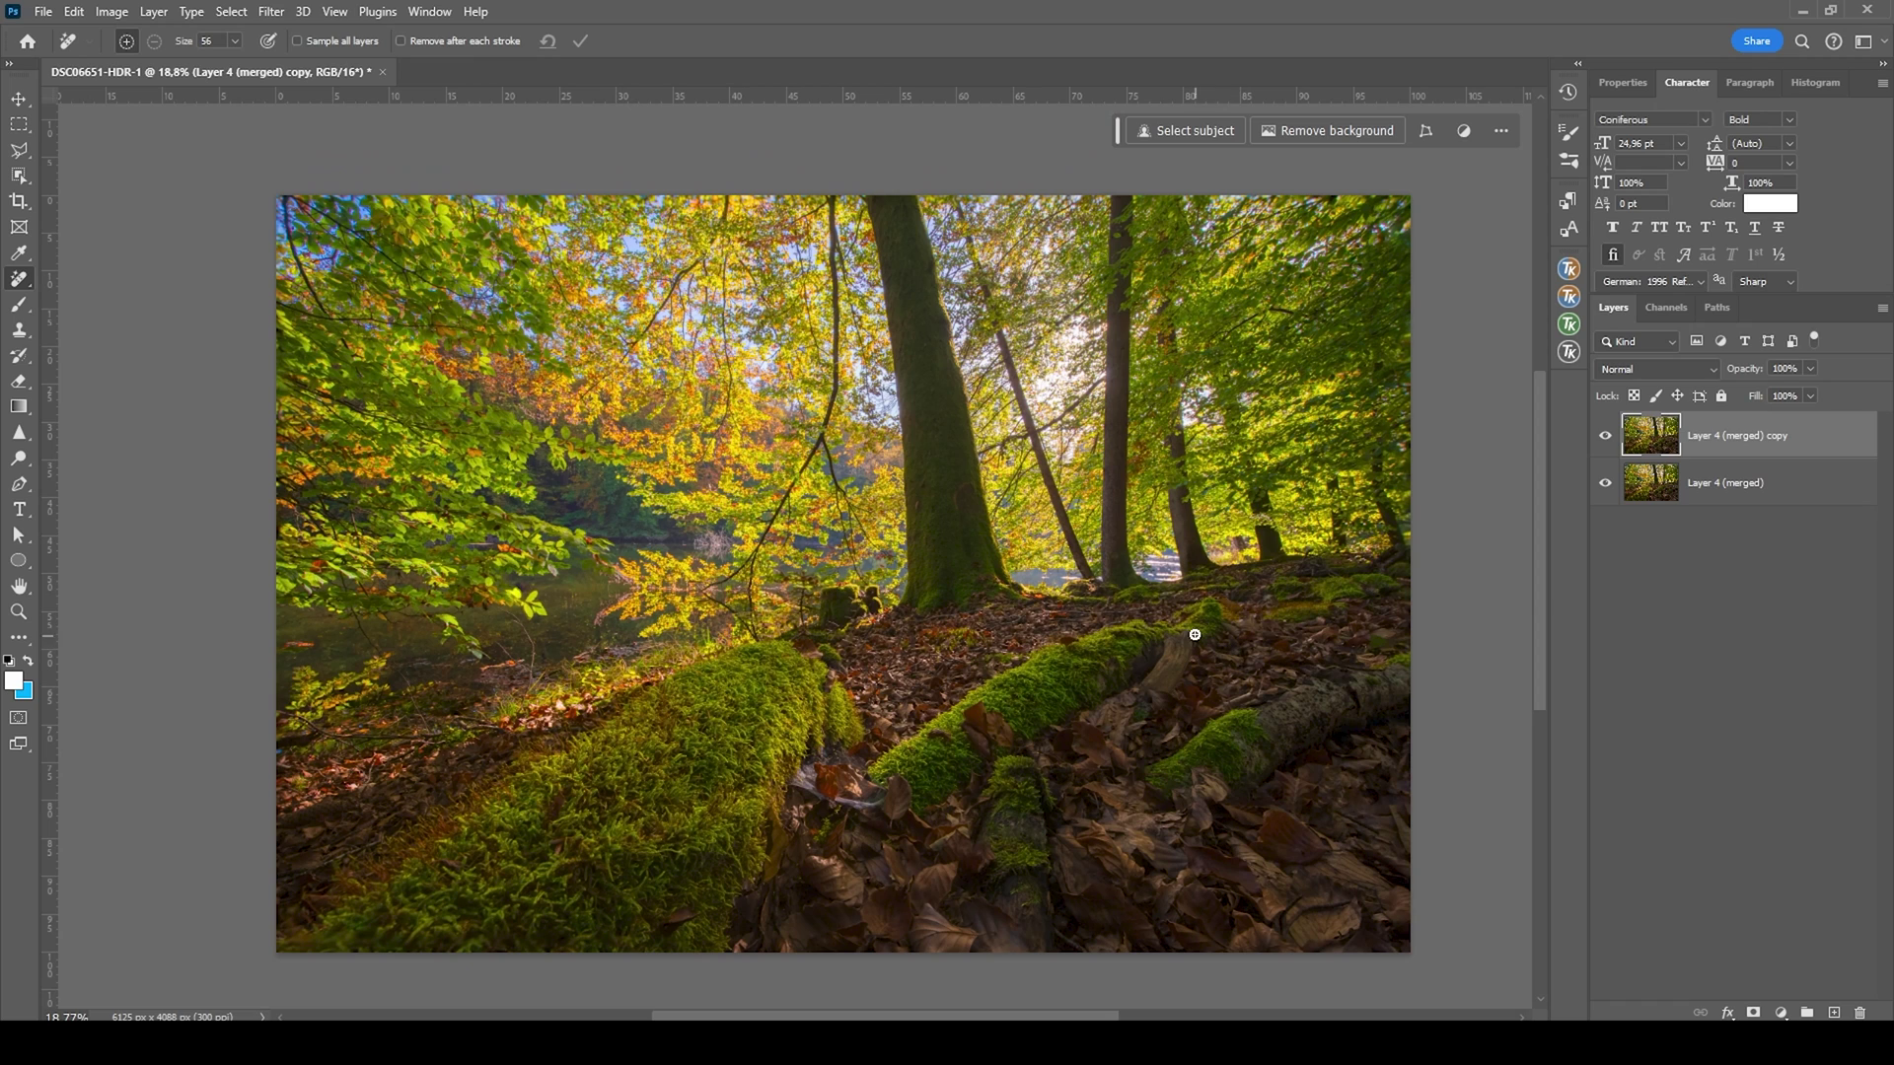
Toggle the retouched copy's visibility twice to compare before and after.
left_click(1607, 436)
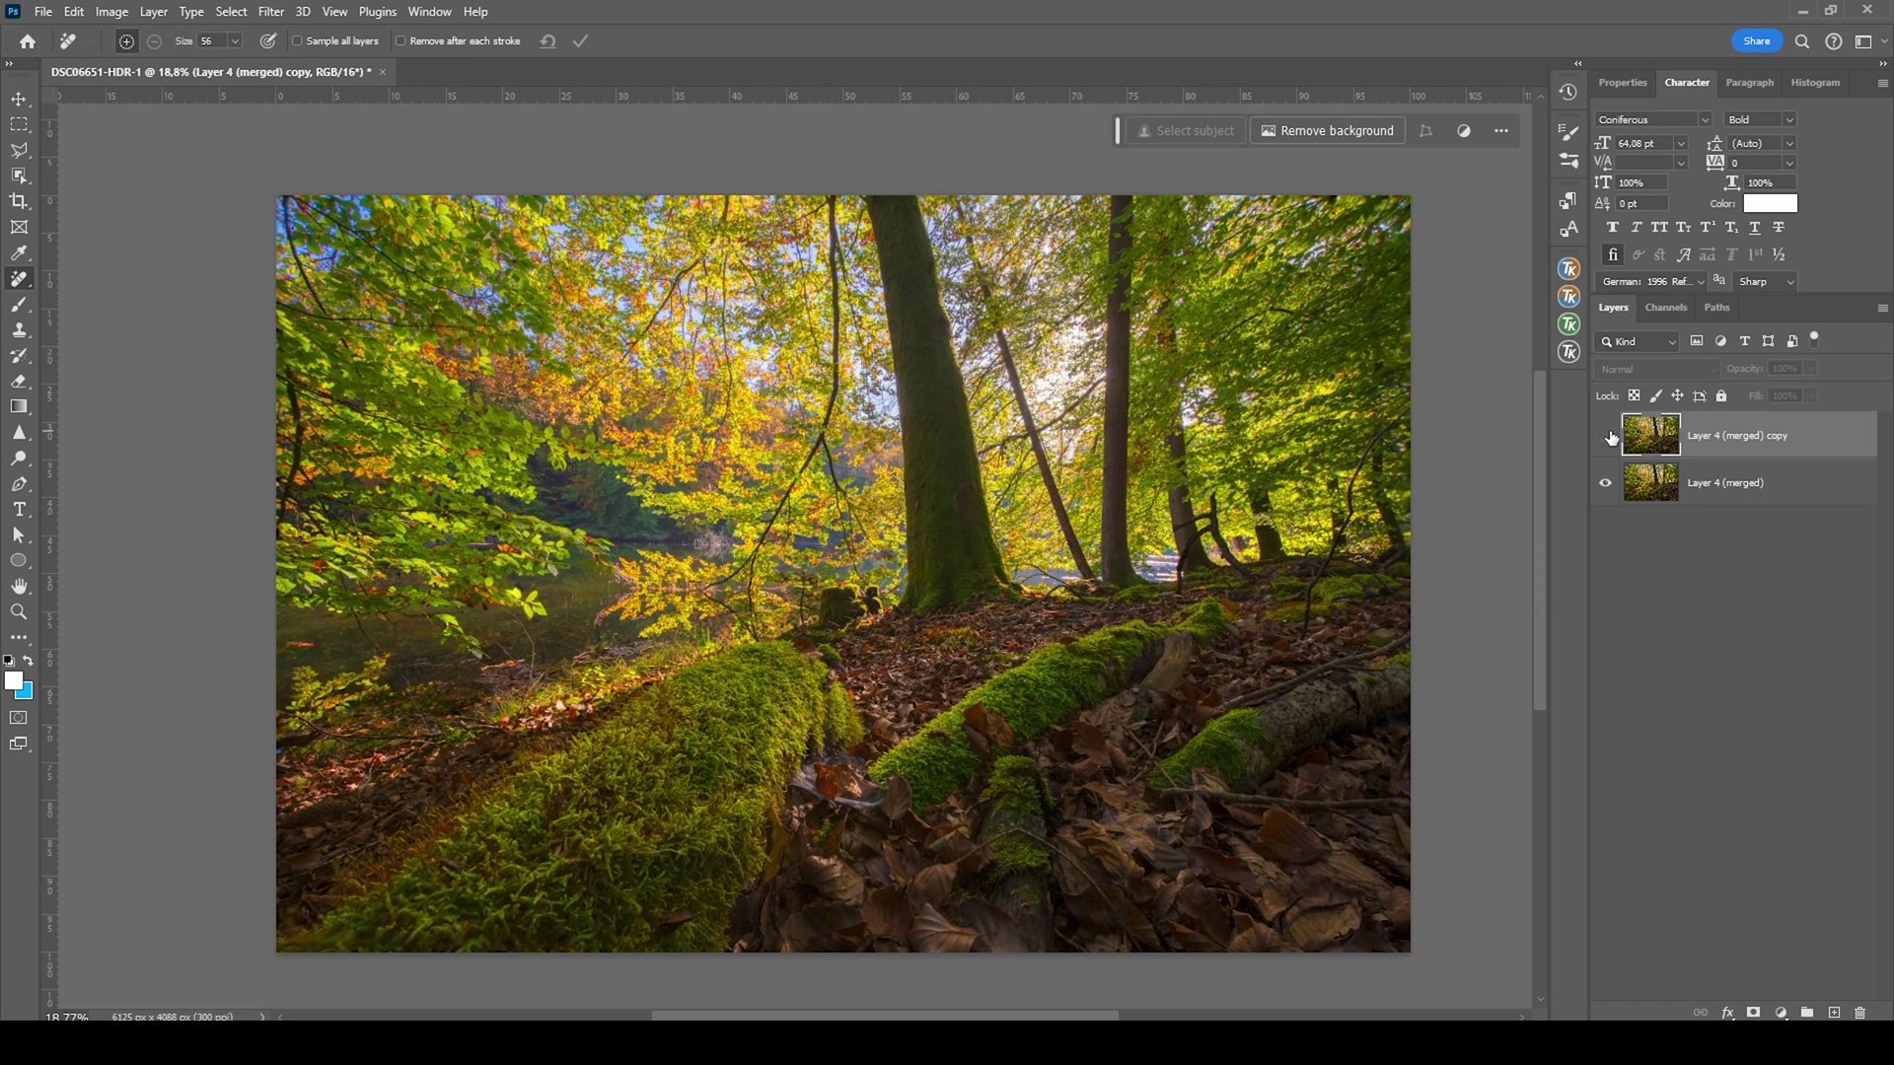
left_click(1608, 437)
left_click(1608, 437)
left_click(1608, 437)
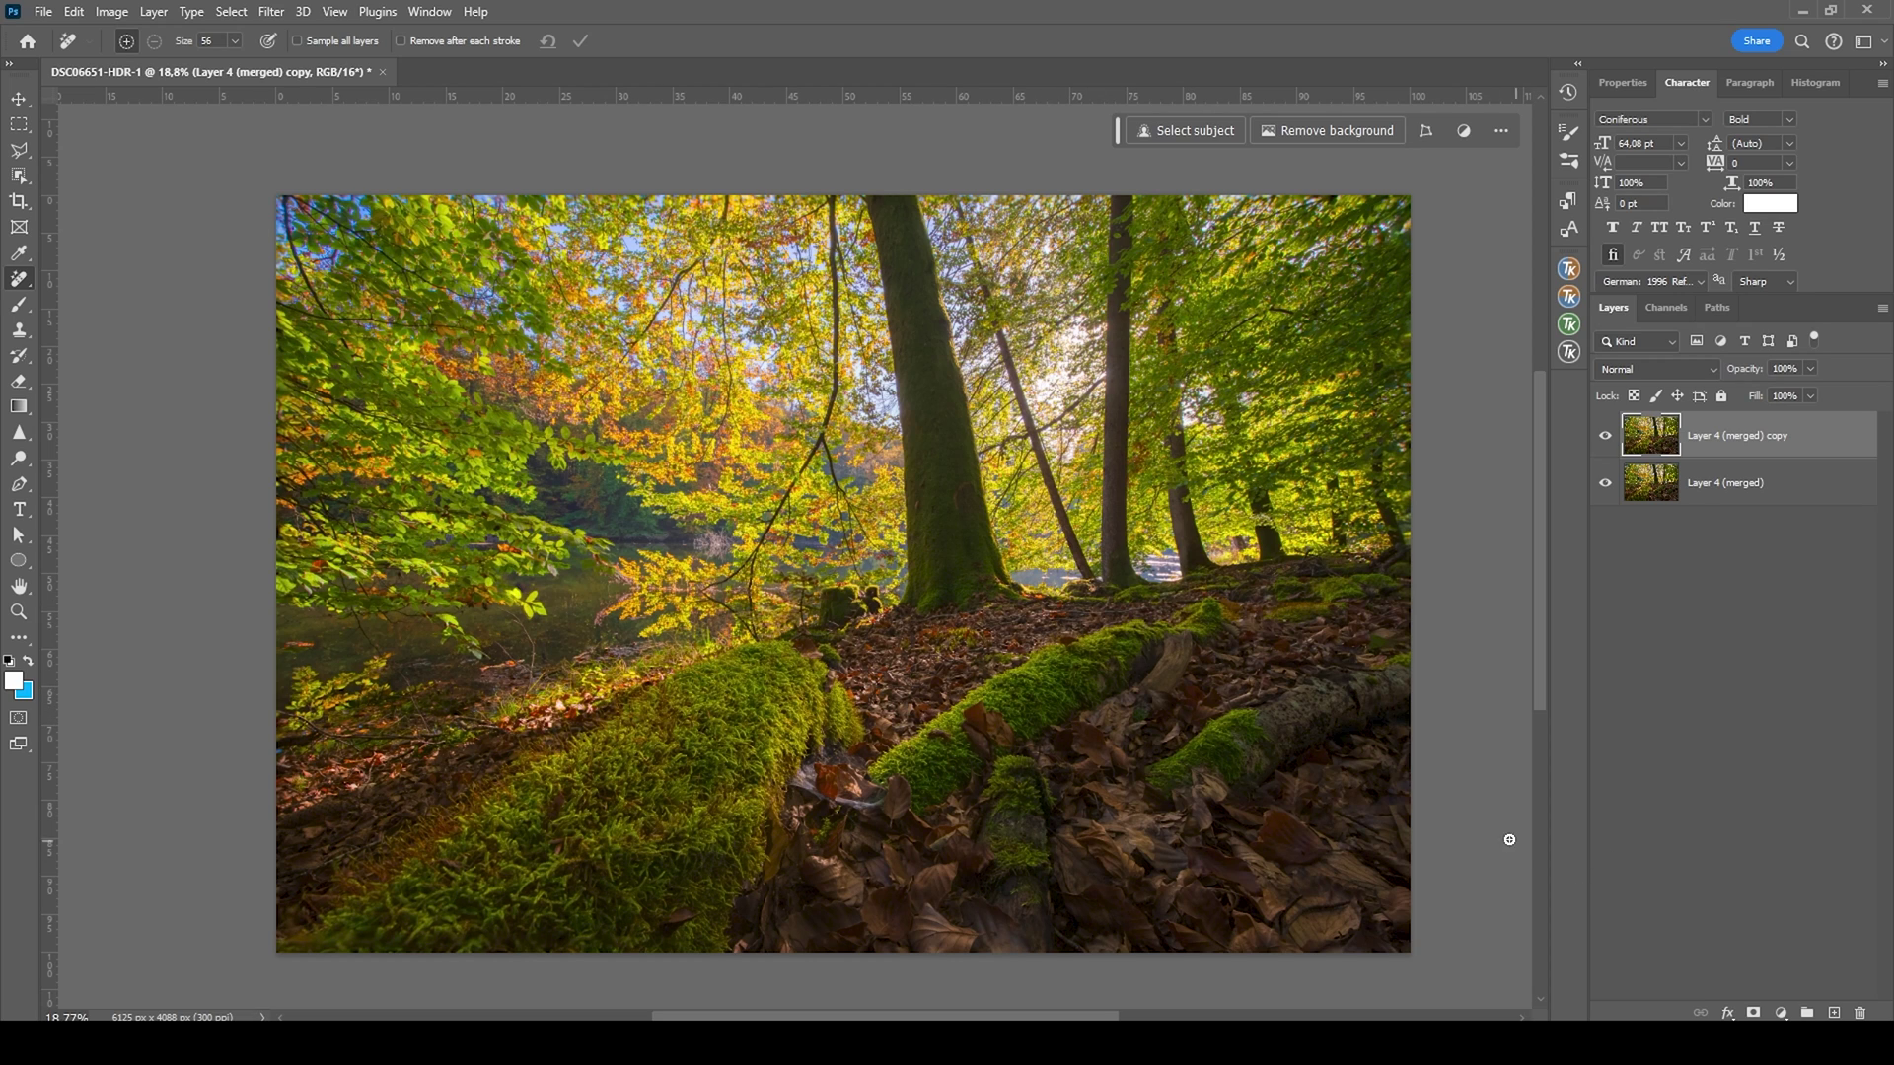
Add a new Layer 1 in Overlay mode, masked by a Ctrl+Alt+2 highlights selection, targeting its pixels.
left_click(1832, 1012)
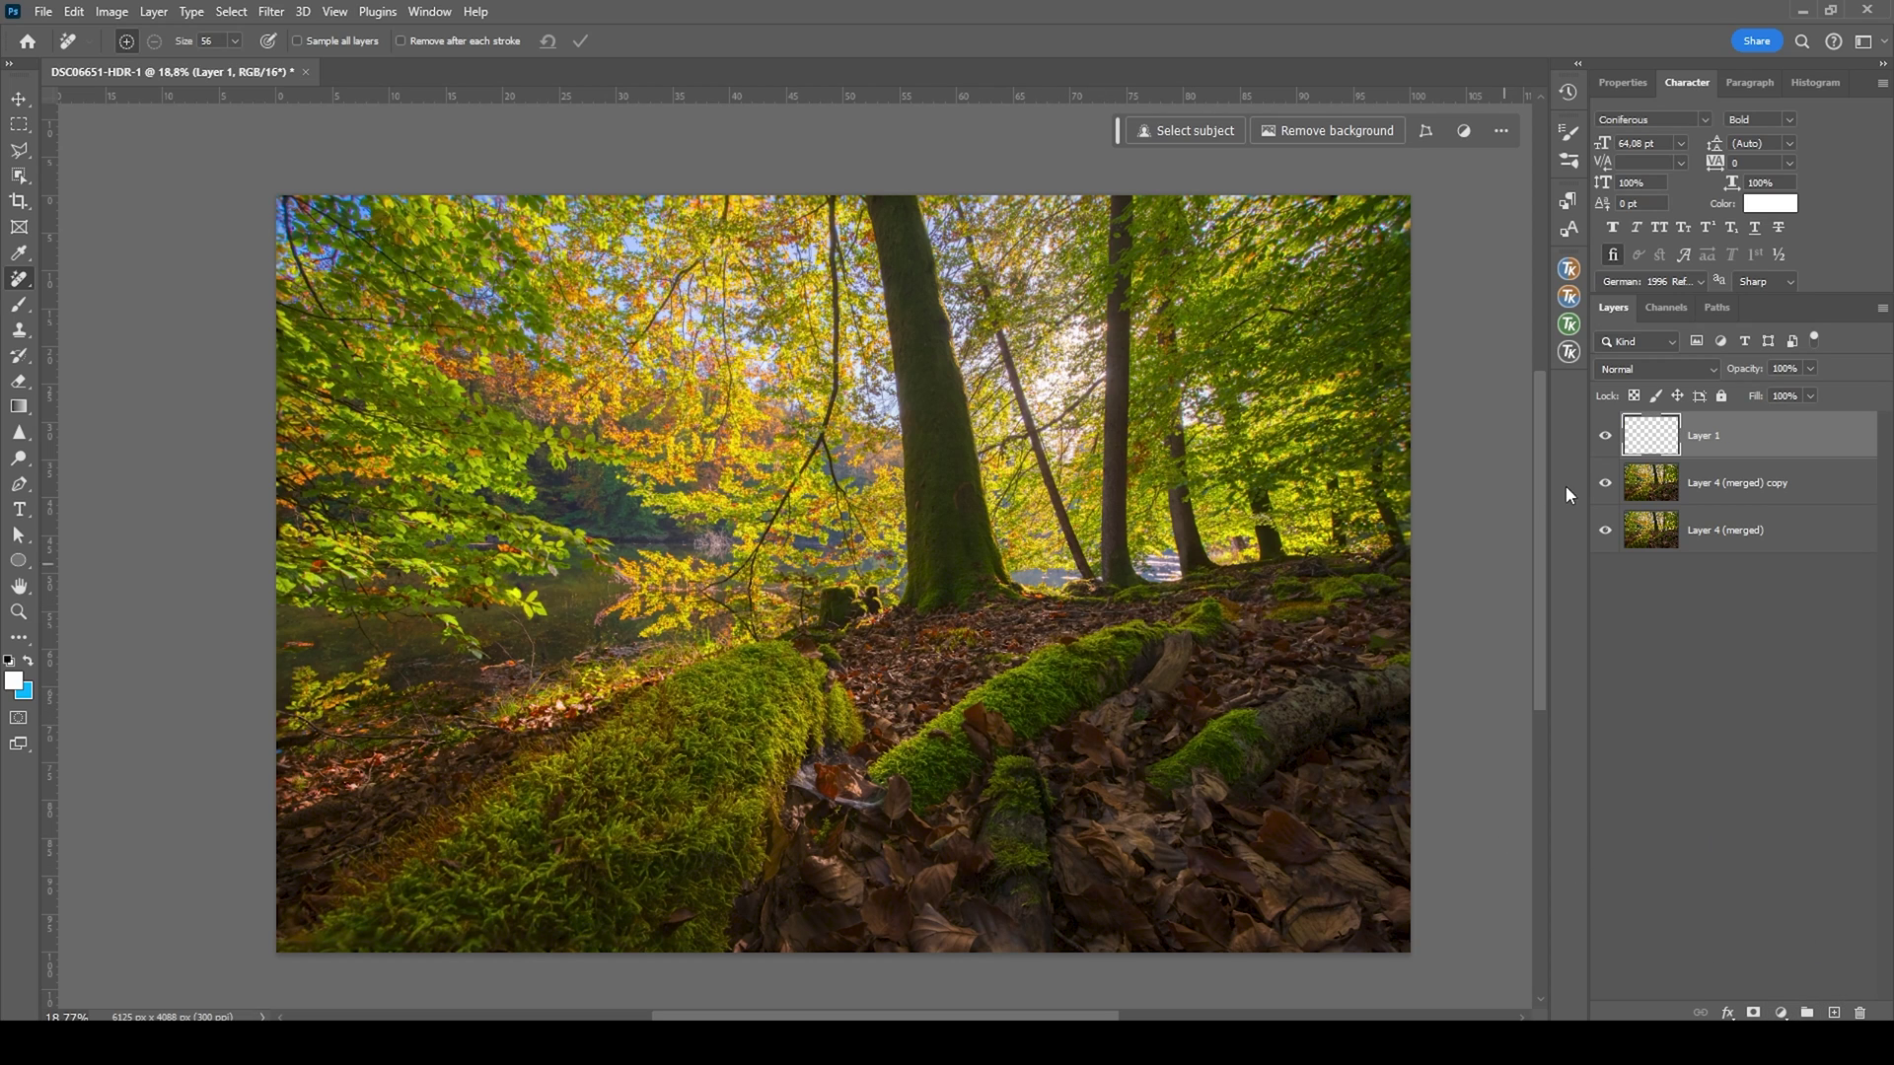
left_click(1649, 368)
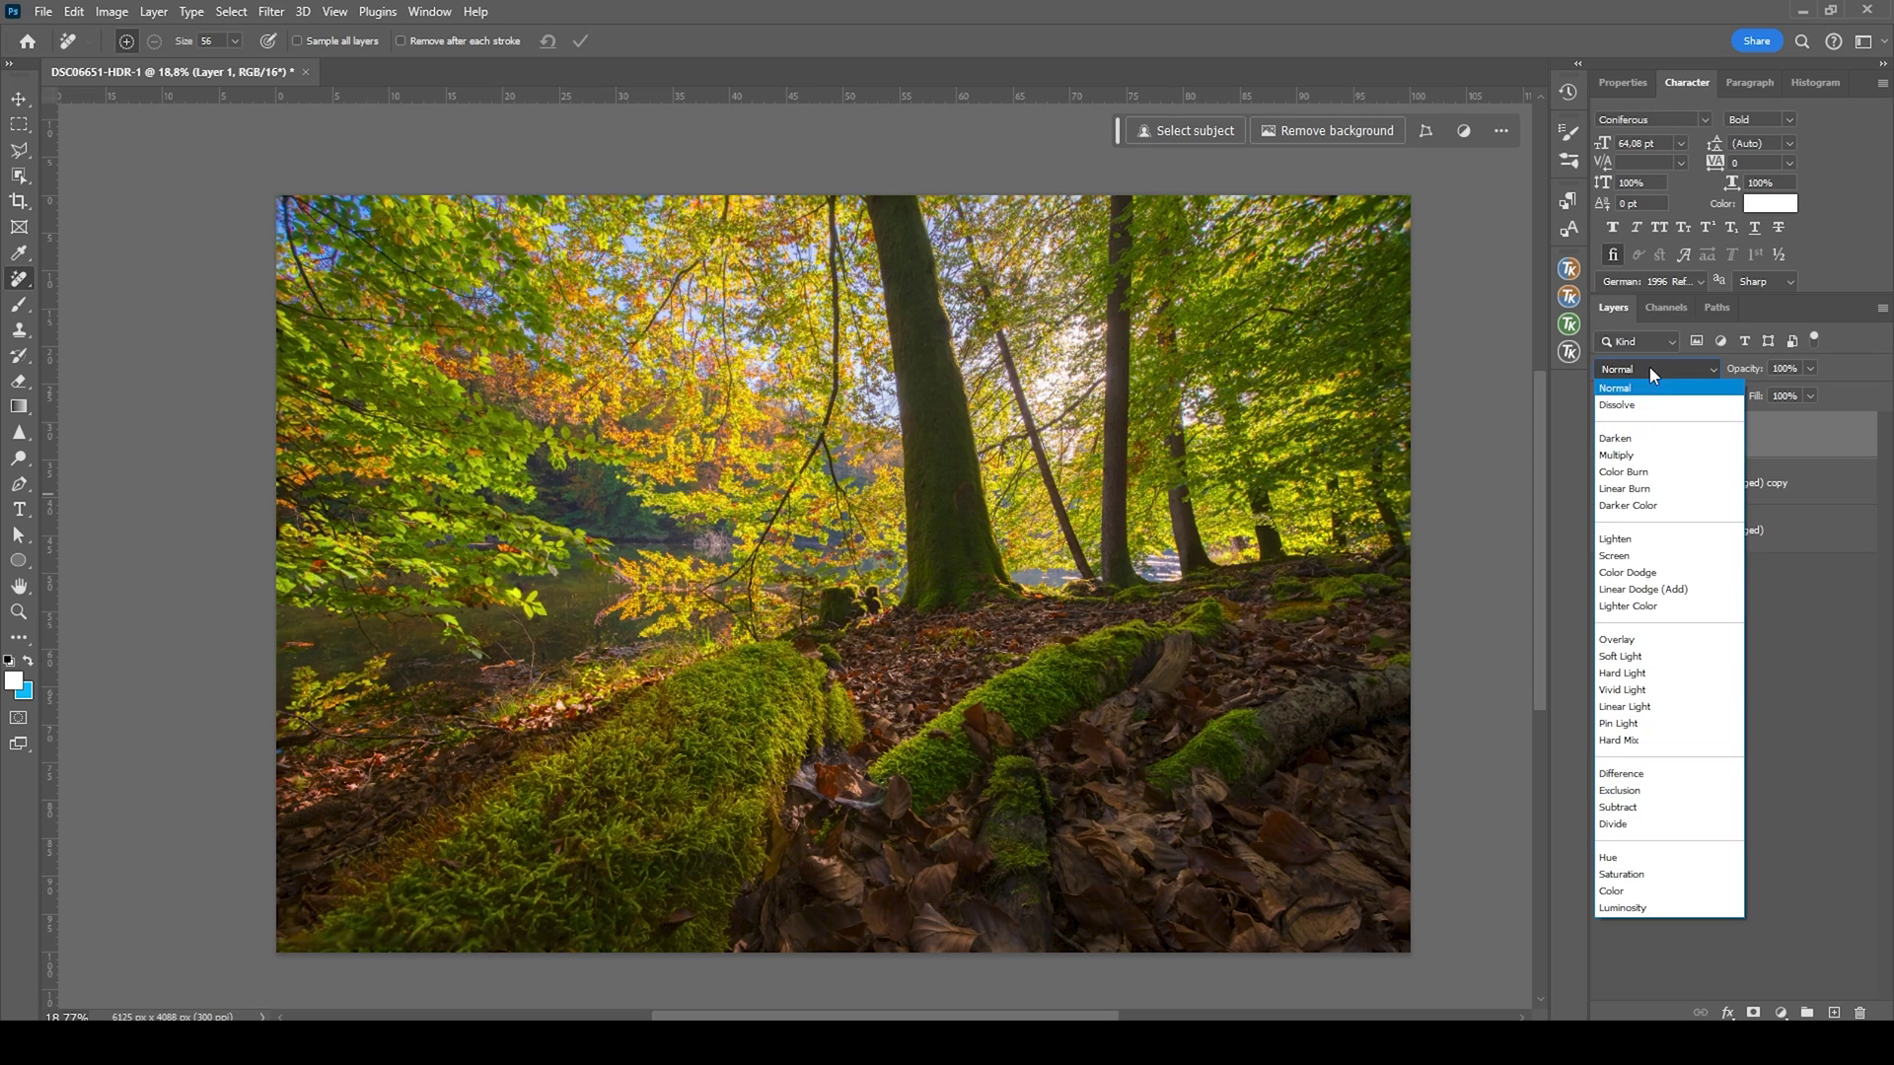
left_click(1652, 641)
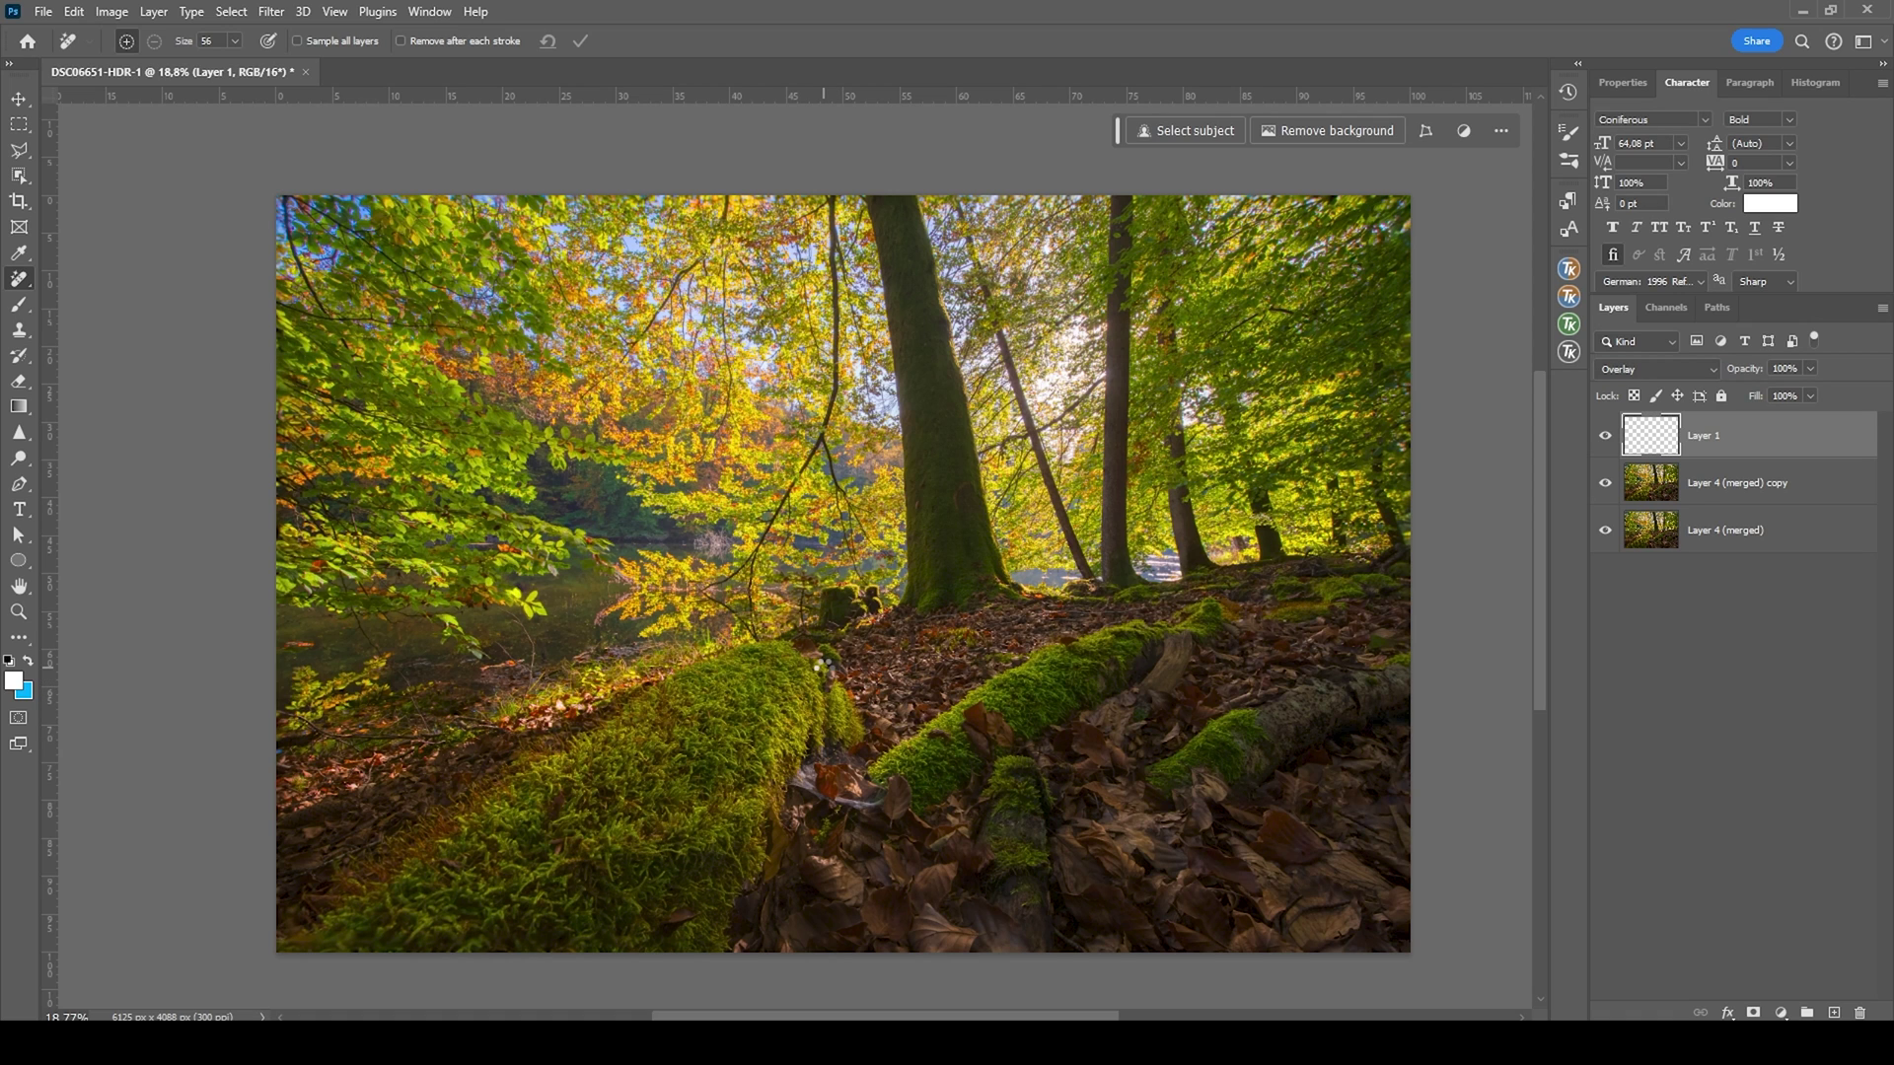
key("ctrl+alt+2")
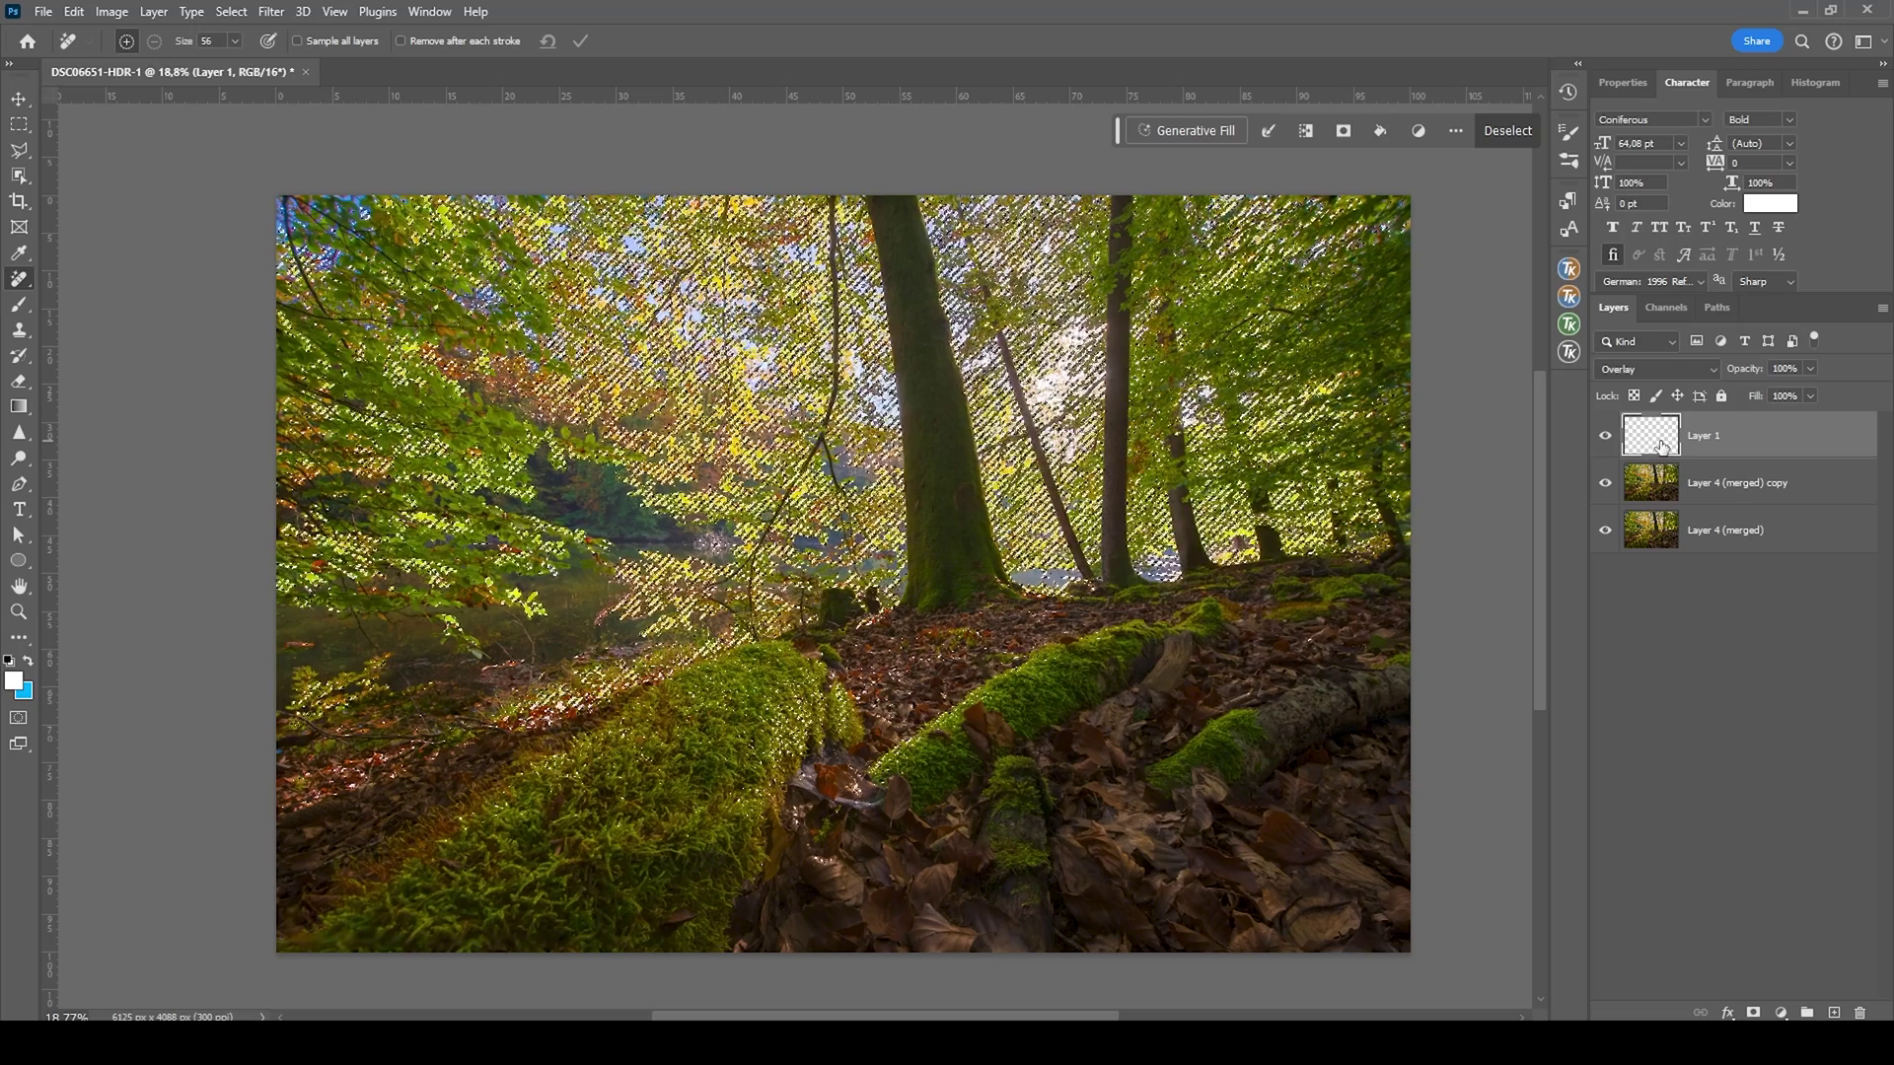
left_click(1753, 1013)
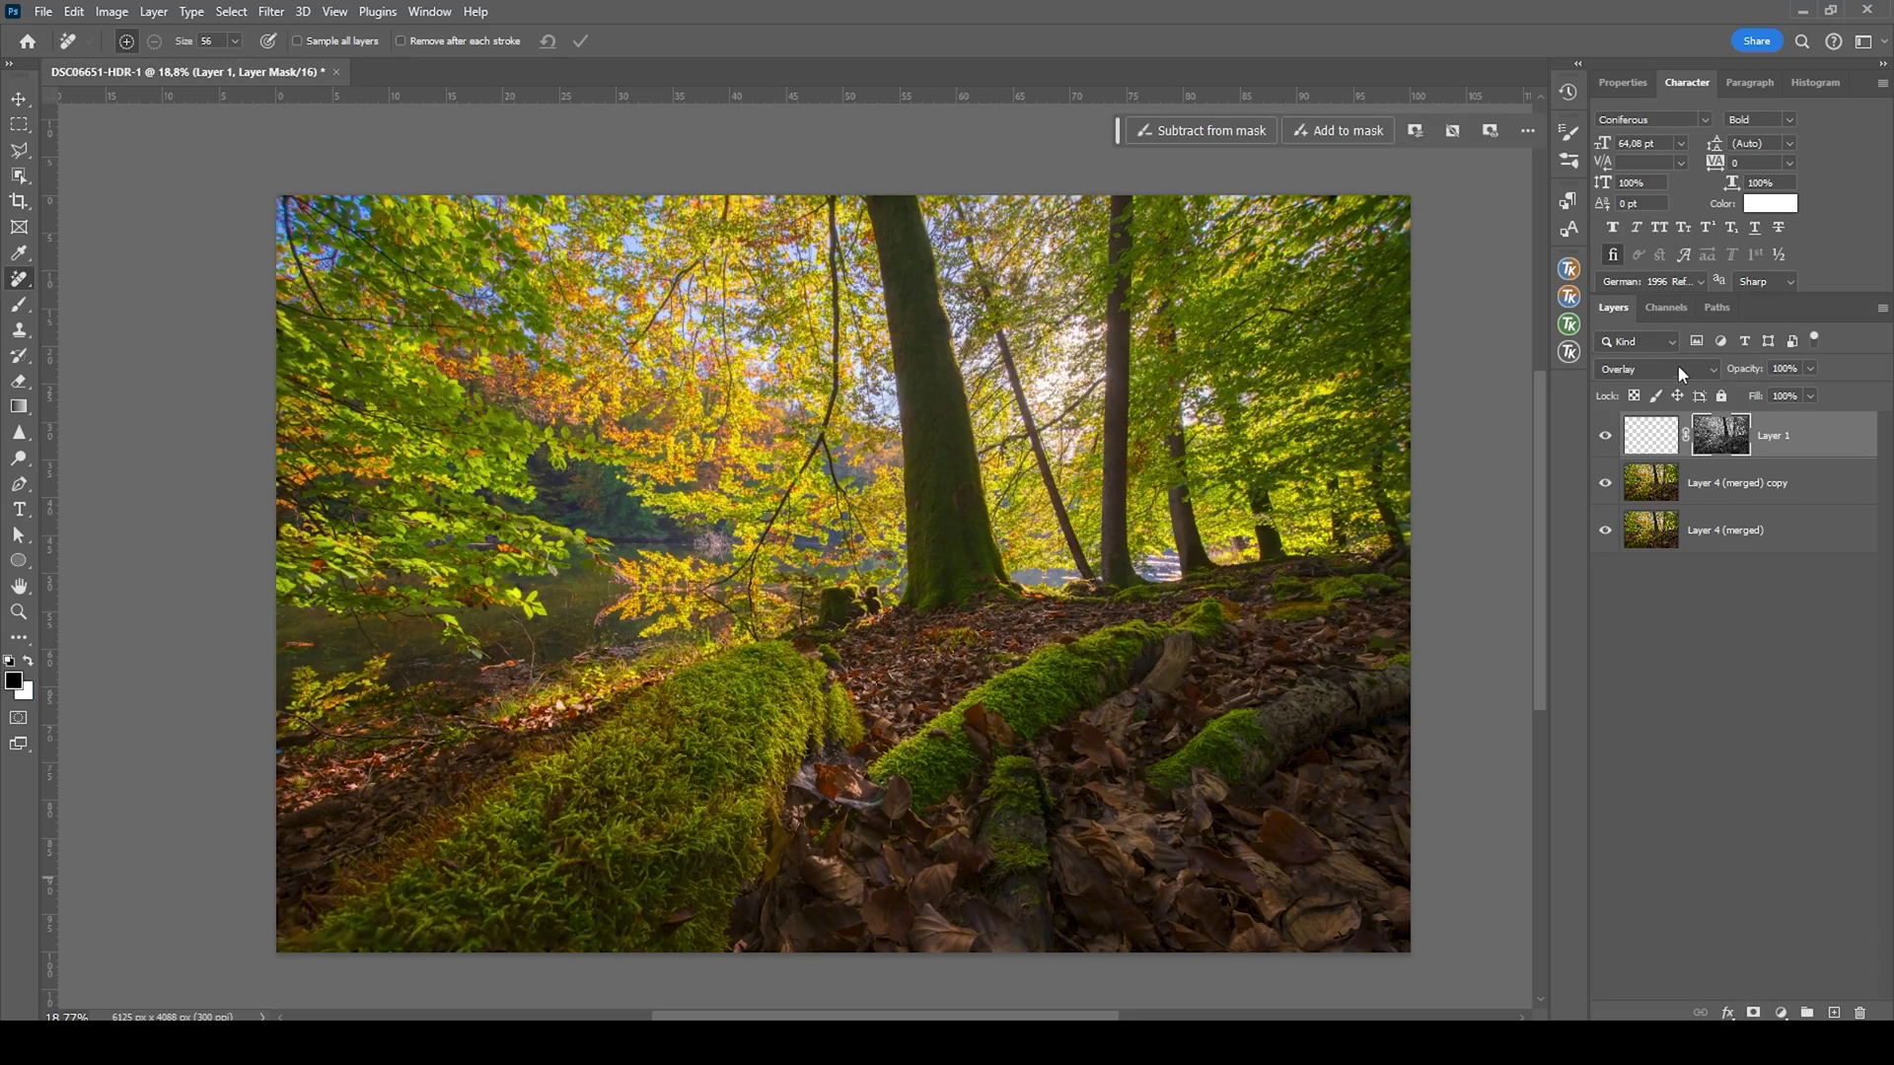
left_click(1650, 434)
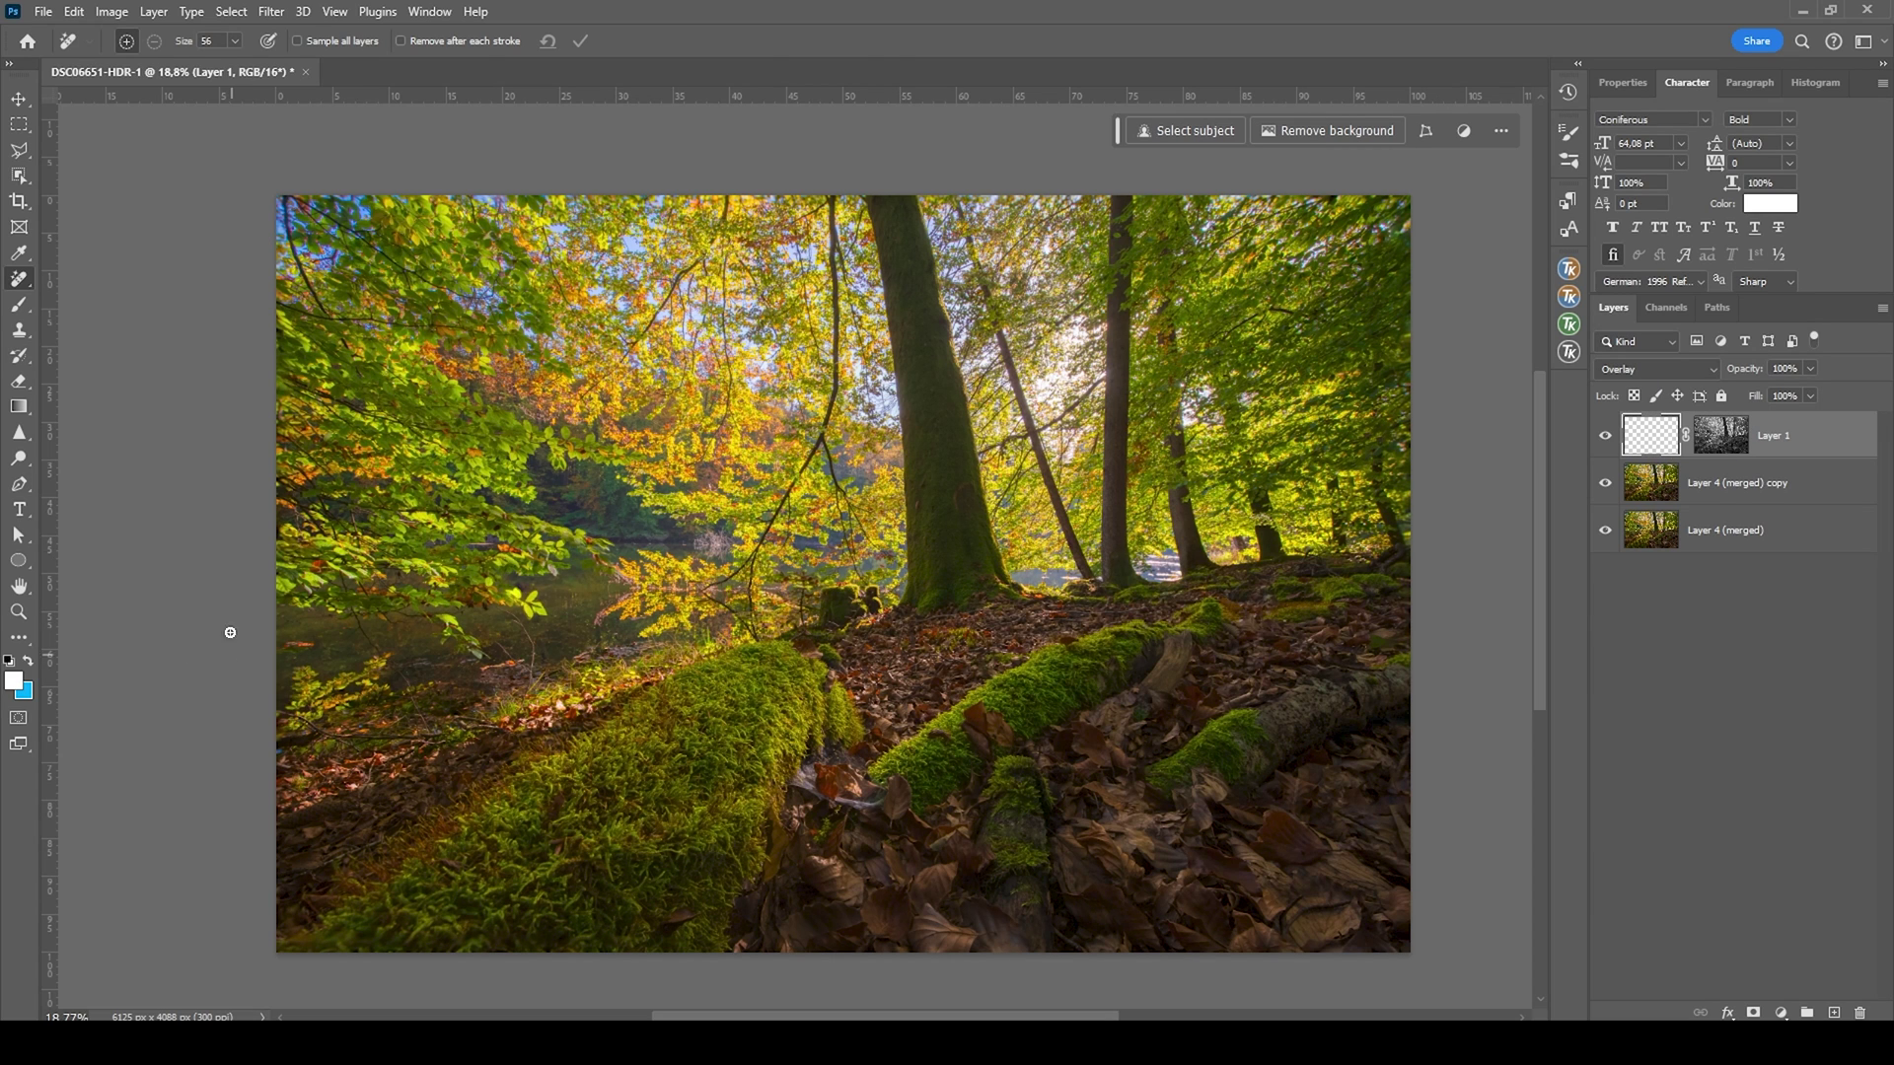
Set up the Brush with white as the foreground colour and 35% opacity.
key("b")
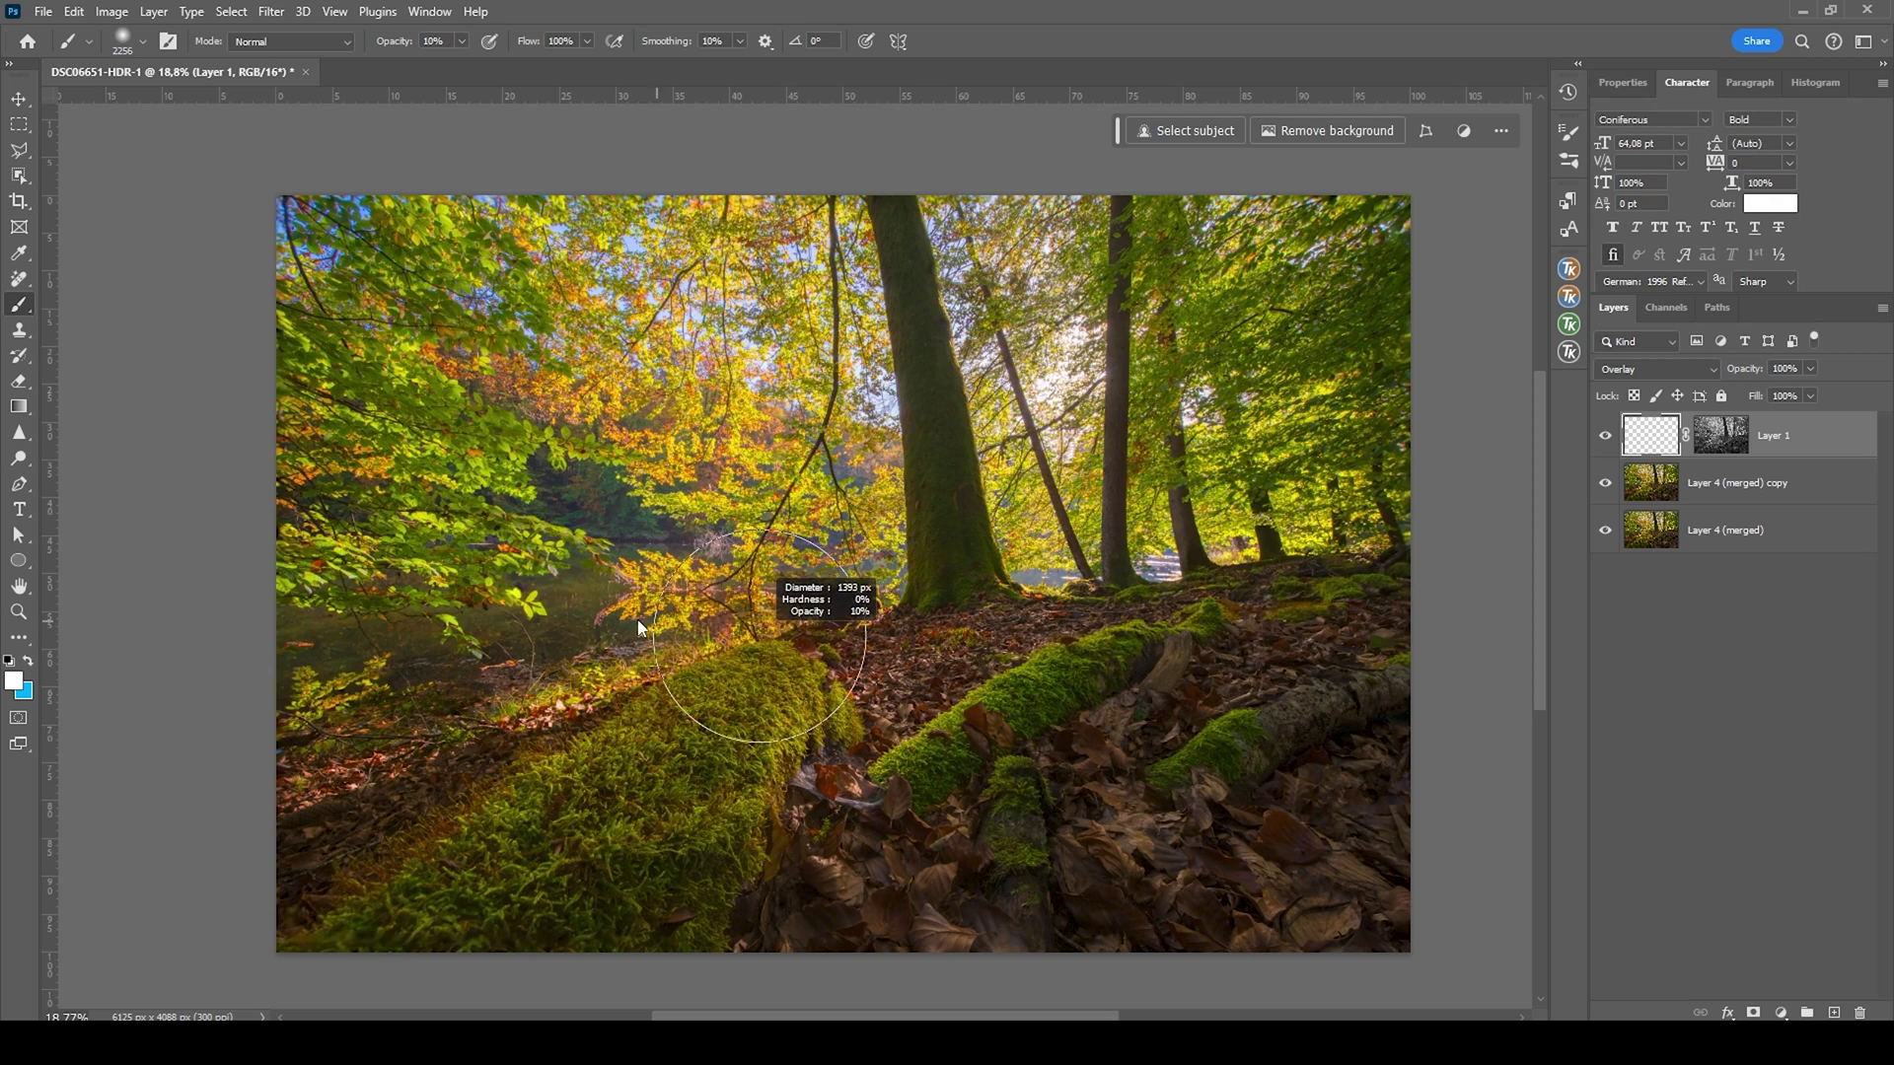
left_click(461, 42)
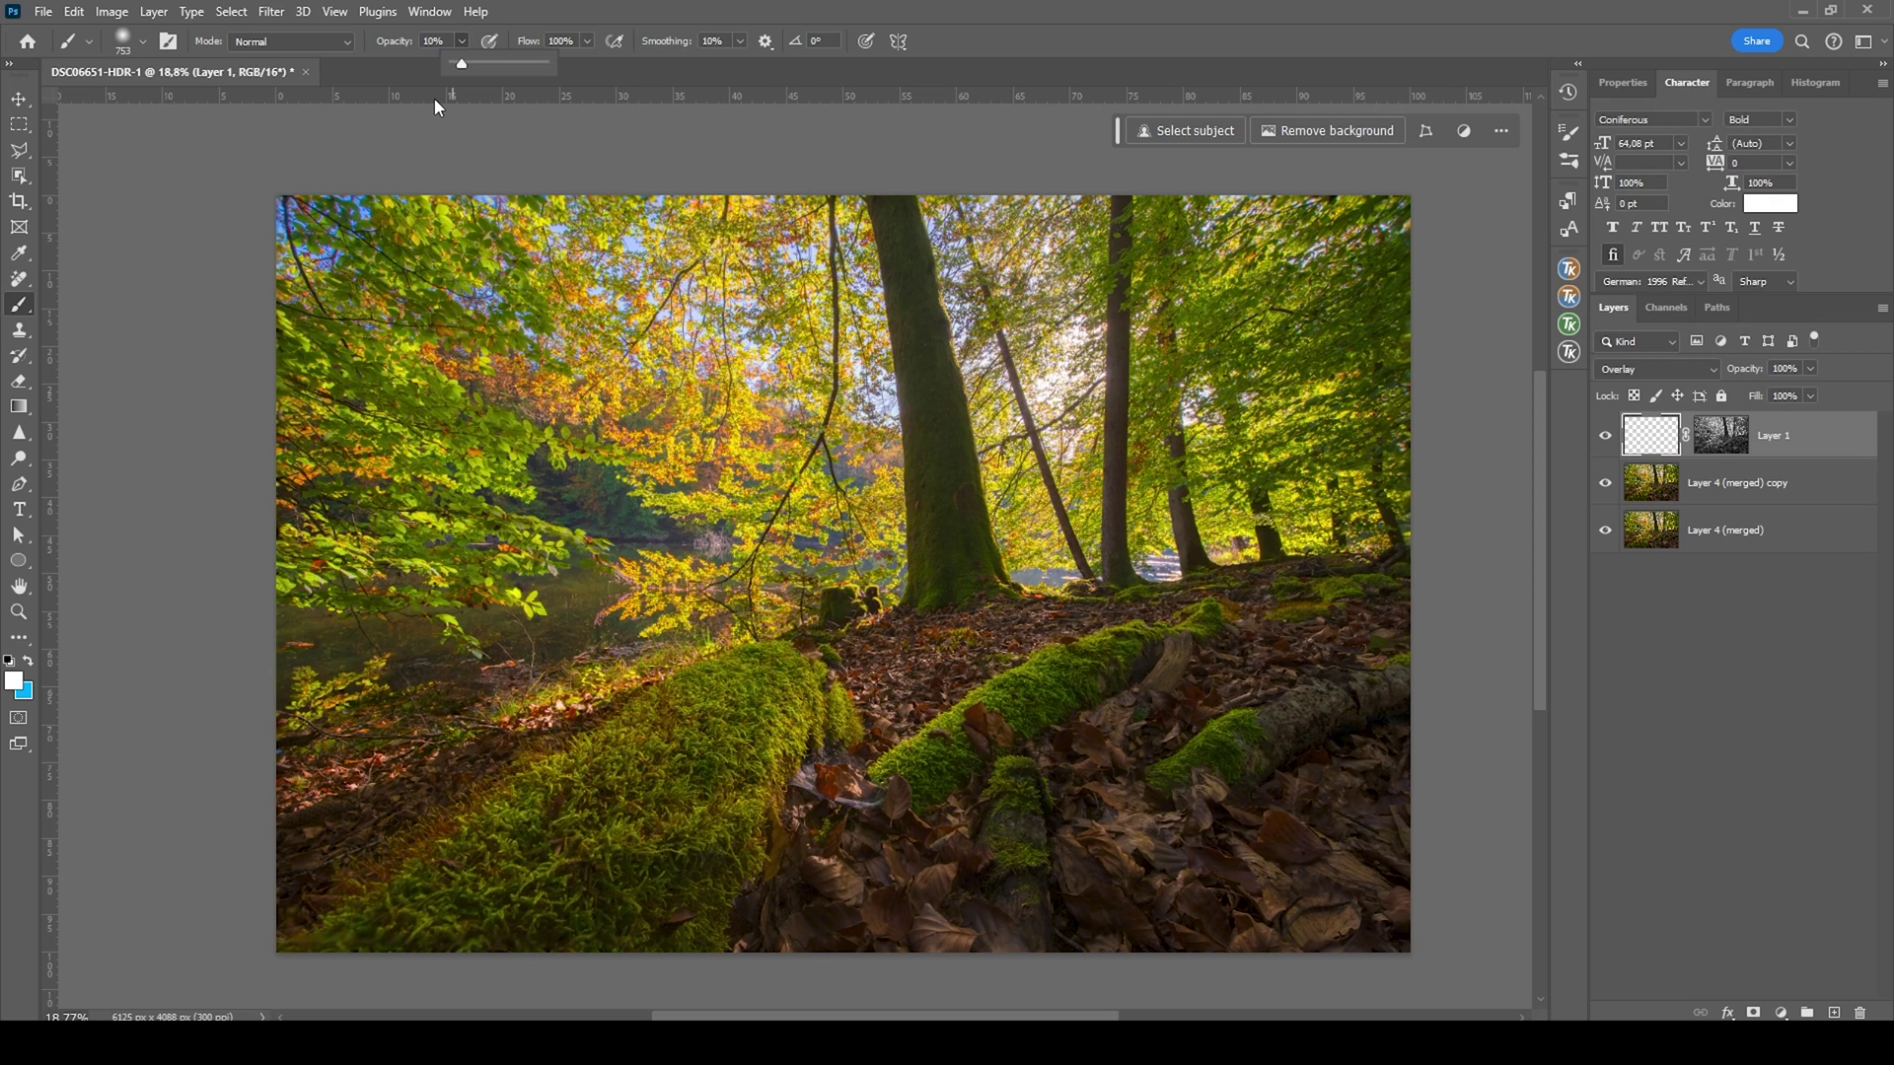
left_click(459, 39)
left_click(19, 639)
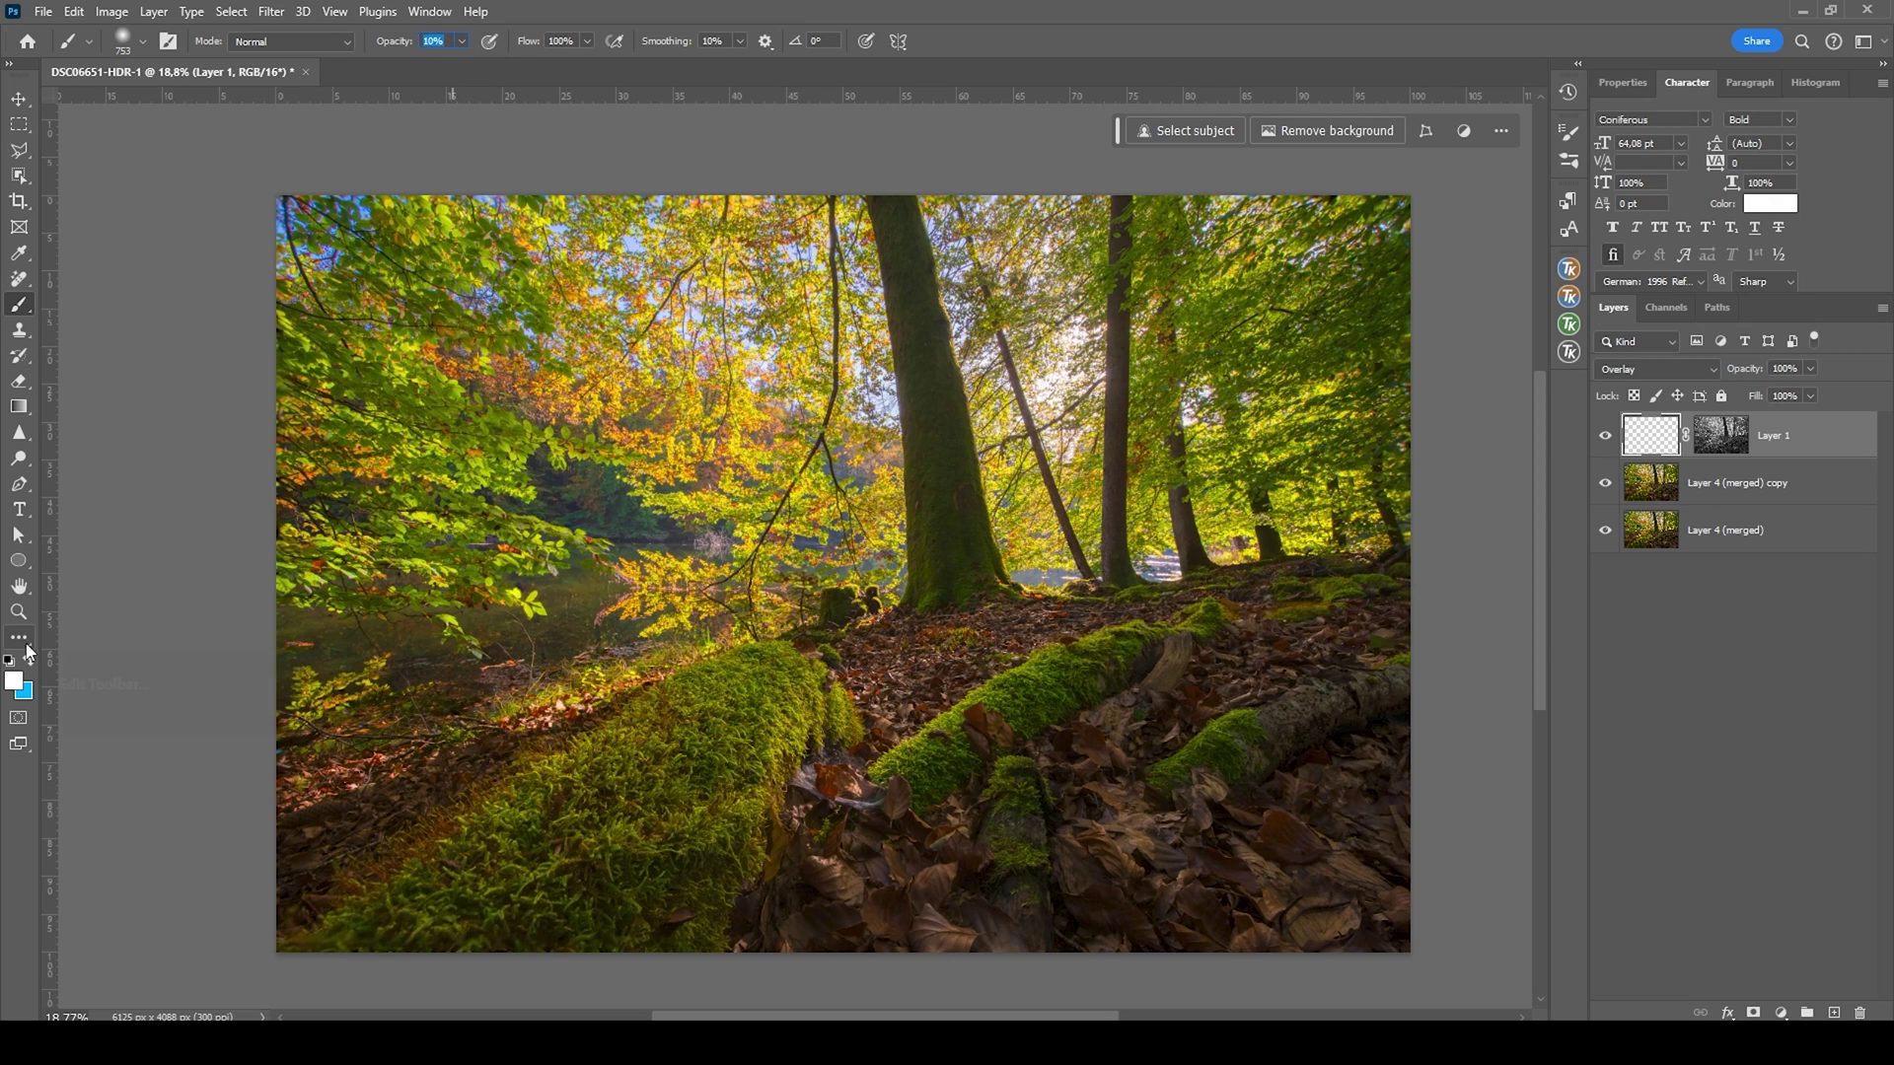
left_click(13, 680)
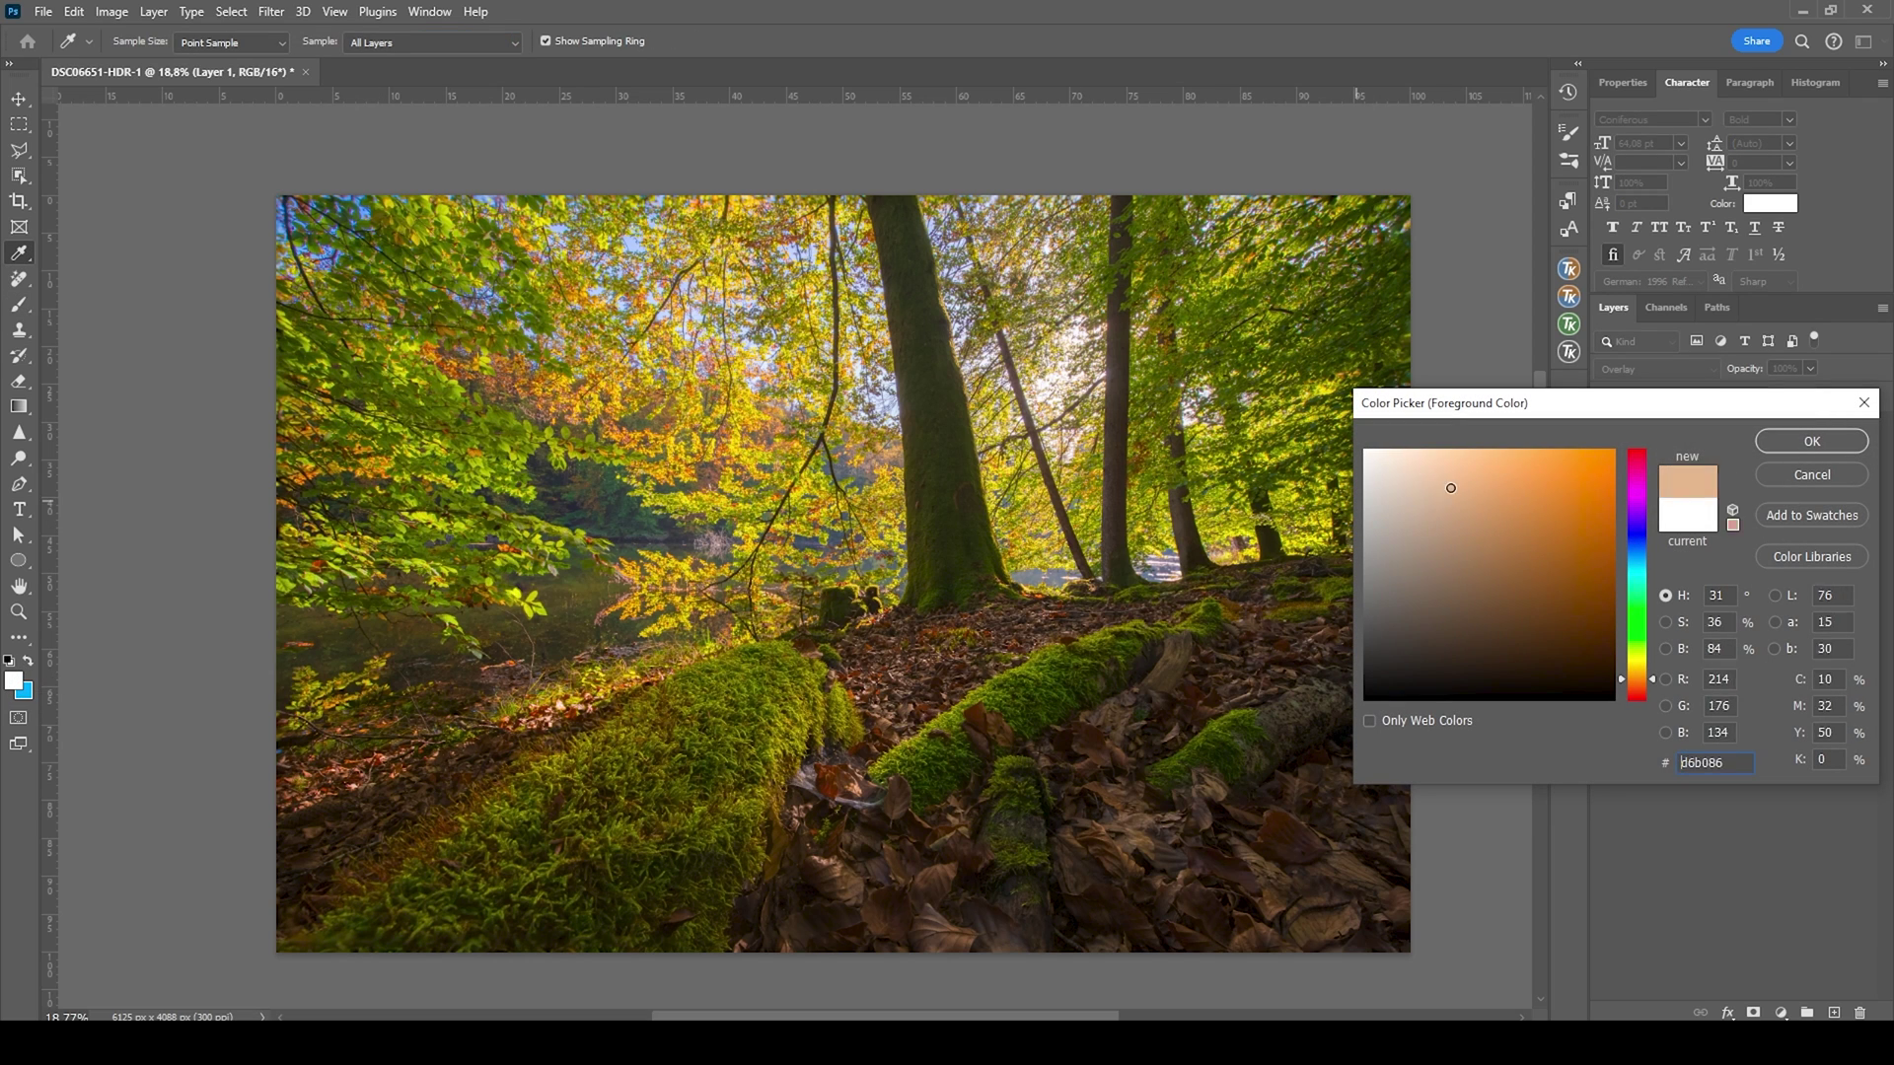
left_click(1762, 440)
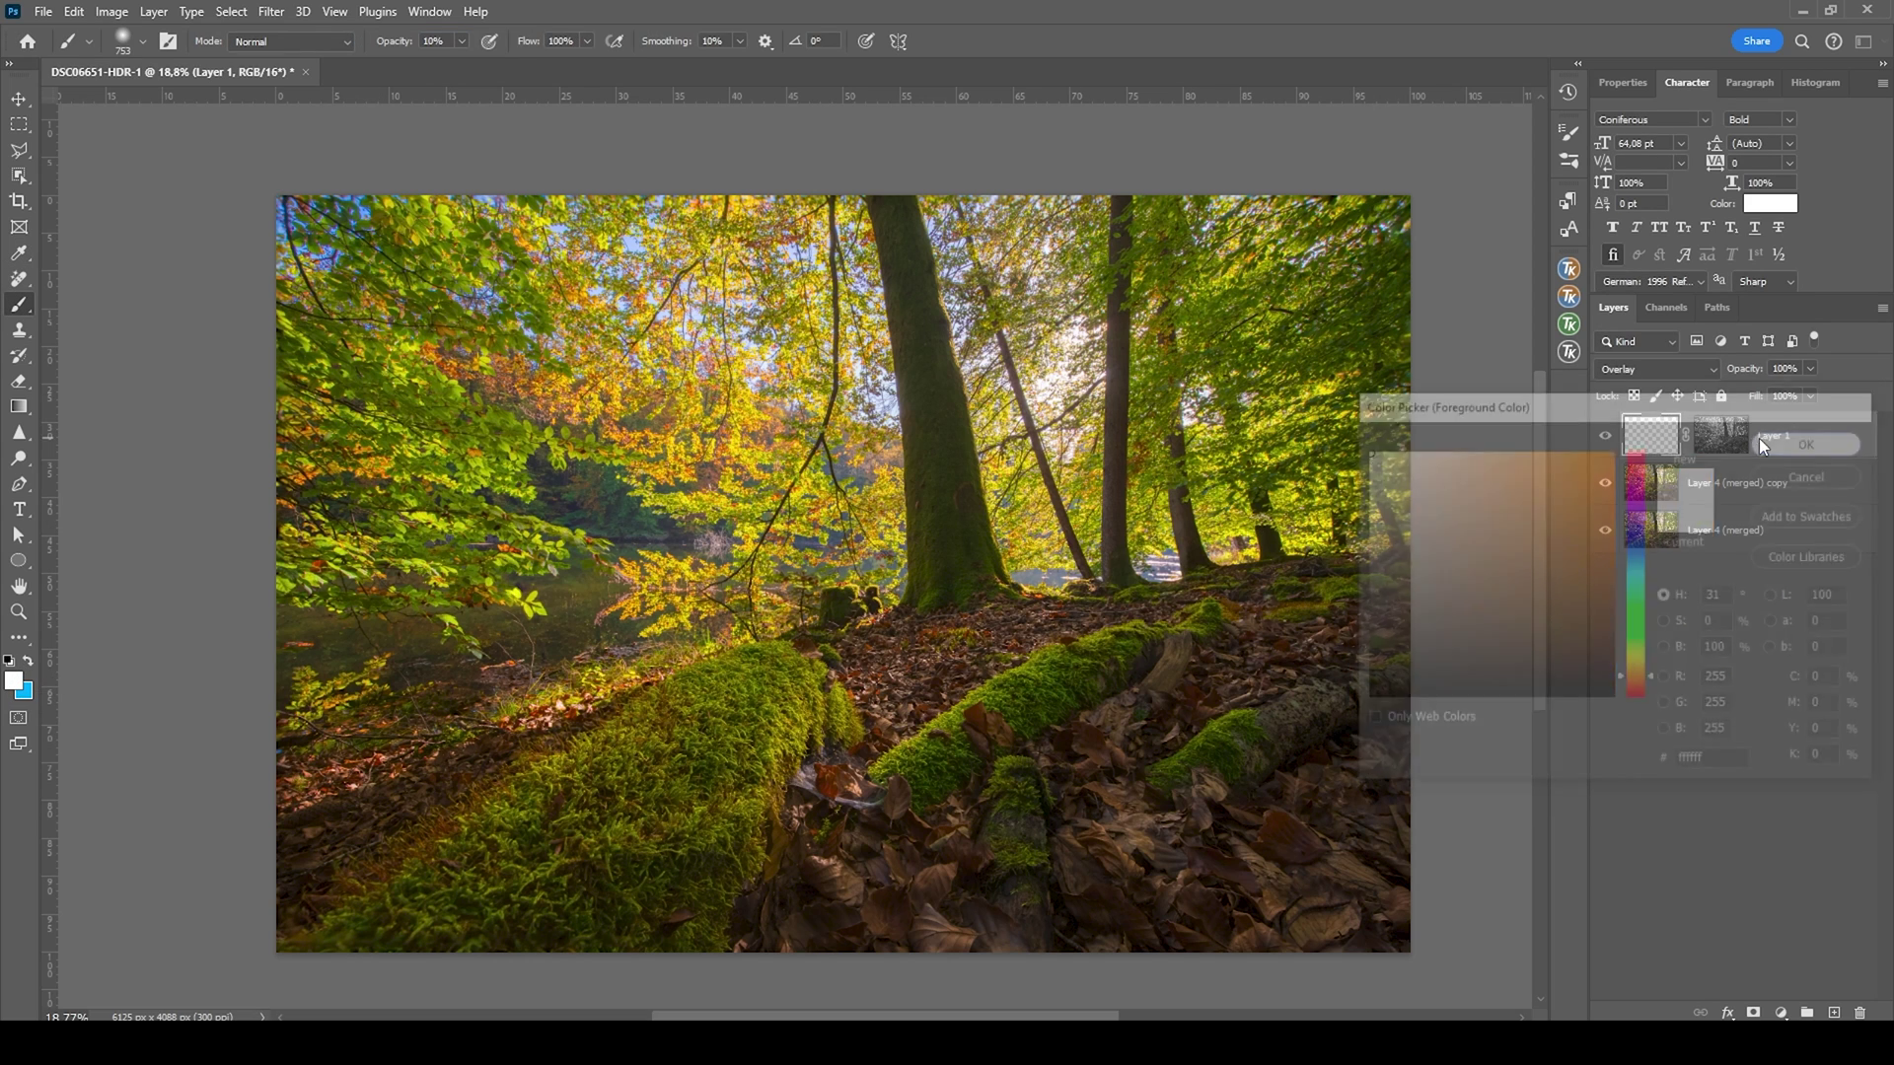
left_click(461, 41)
left_click_drag(461, 67, 485, 64)
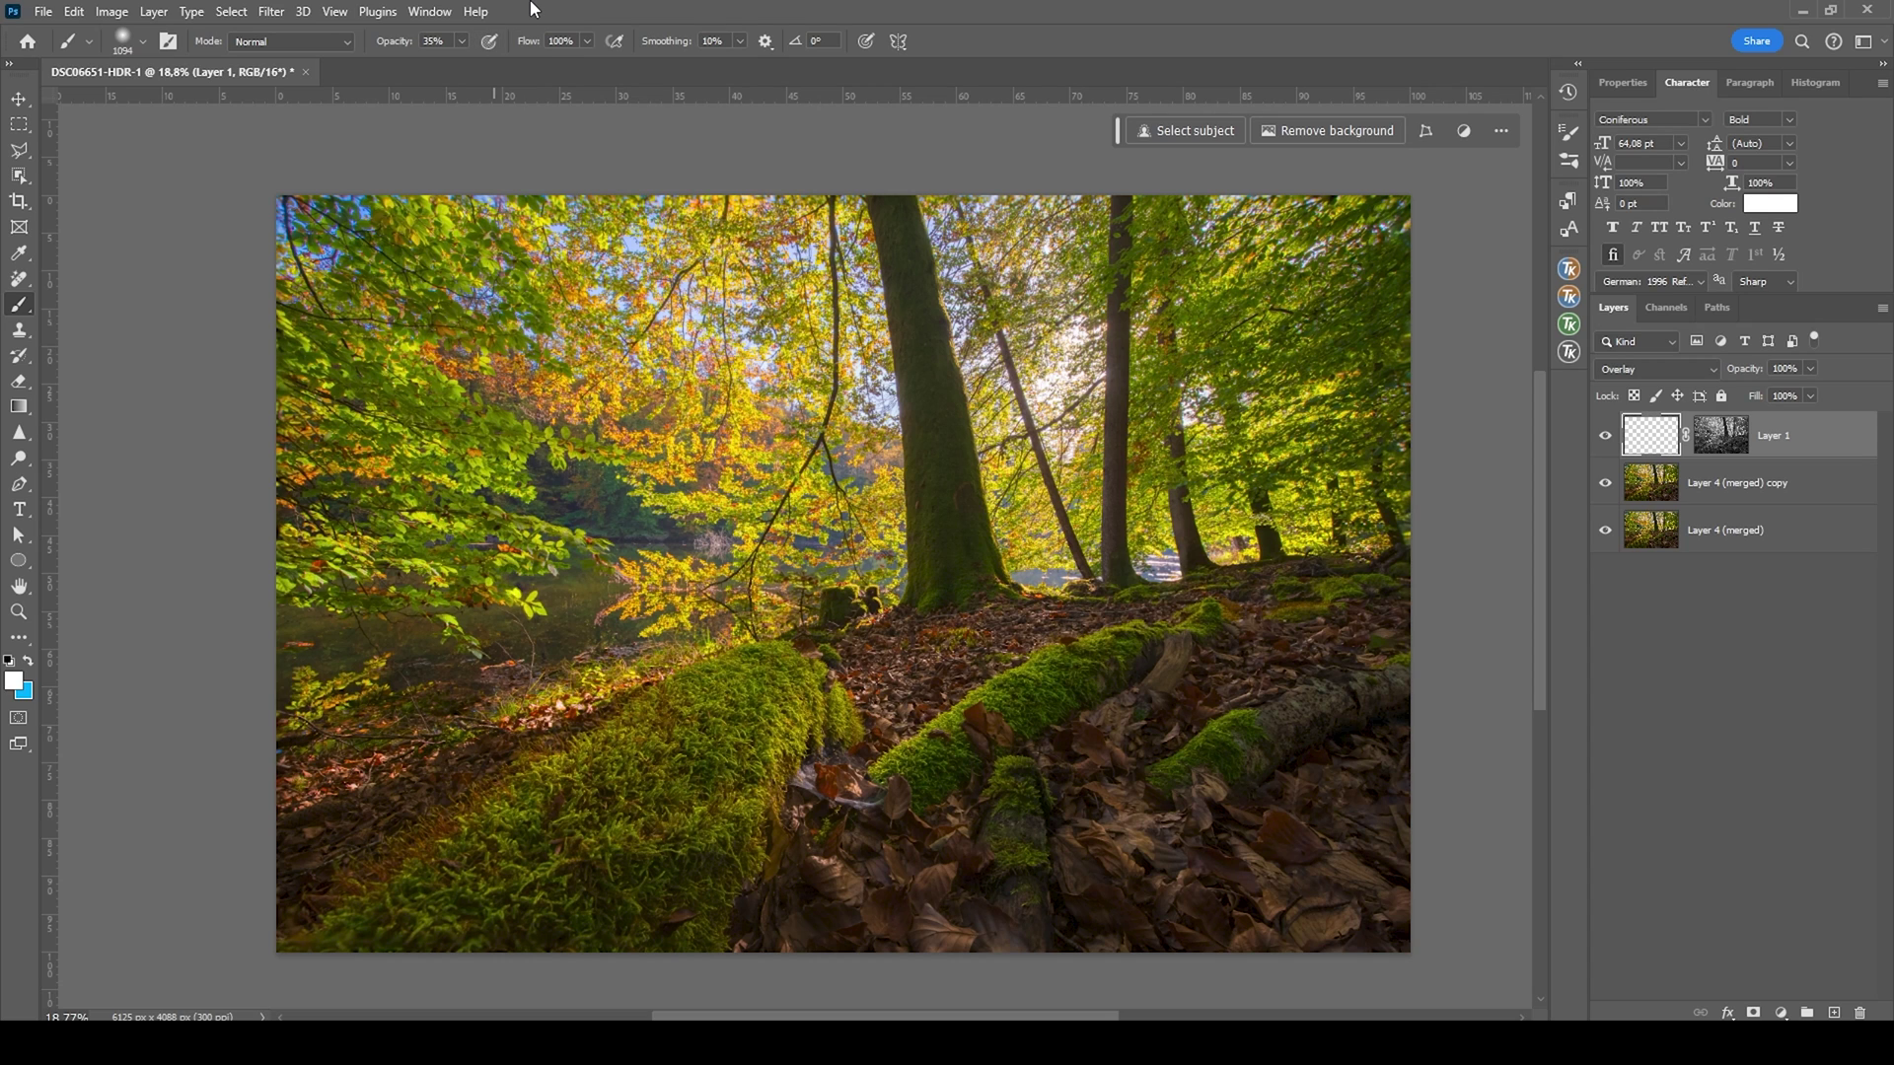
Paint over the moss on the large left log and the right log, then toggle Layer 1 to compare.
right_click(716, 795, "alt")
mouse_move(710, 818)
left_mouse_down()
mouse_move(739, 747)
mouse_move(786, 742)
mouse_move(727, 745)
mouse_move(564, 813)
mouse_move(540, 861)
left_mouse_up()
key("bracketleft")
key("bracketleft")
key("bracketleft")
key("bracketleft")
key("bracketleft")
key("bracketleft")
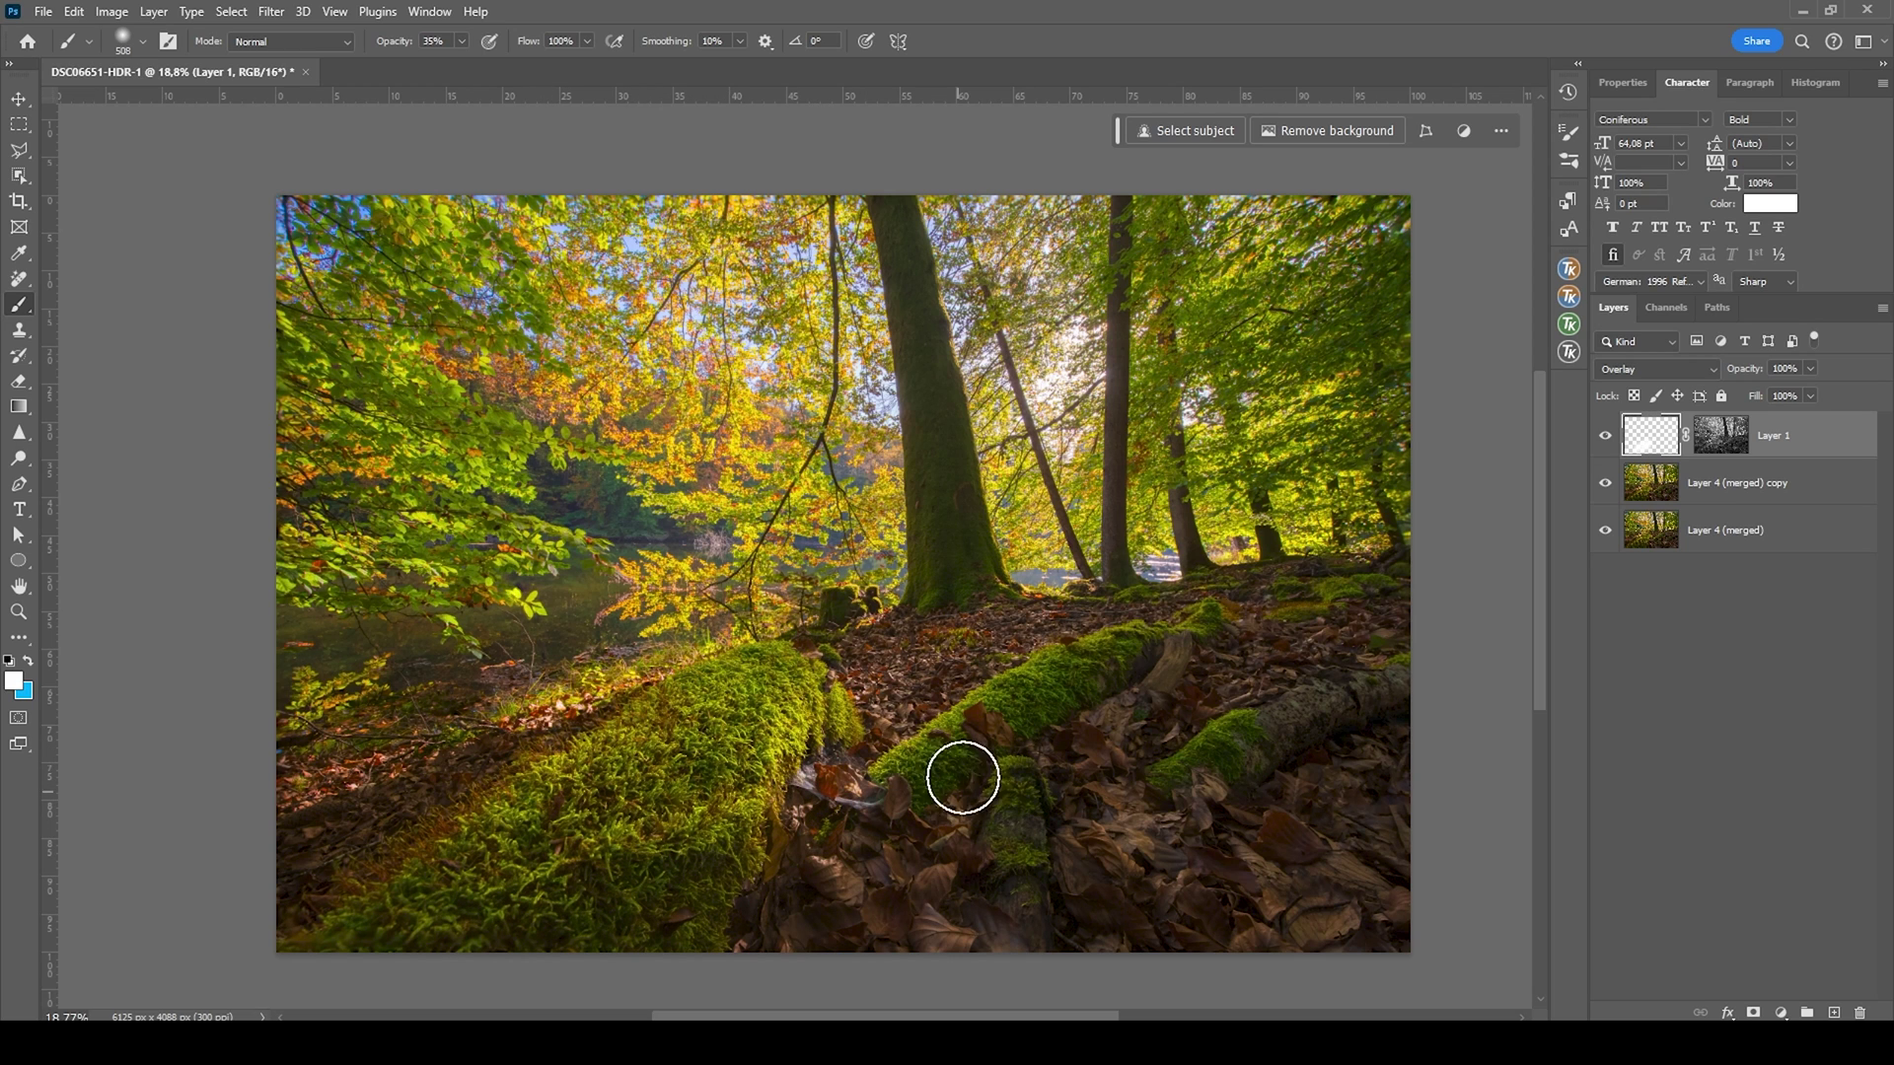
mouse_move(963, 773)
left_mouse_down()
mouse_move(934, 761)
mouse_move(1057, 684)
left_mouse_up()
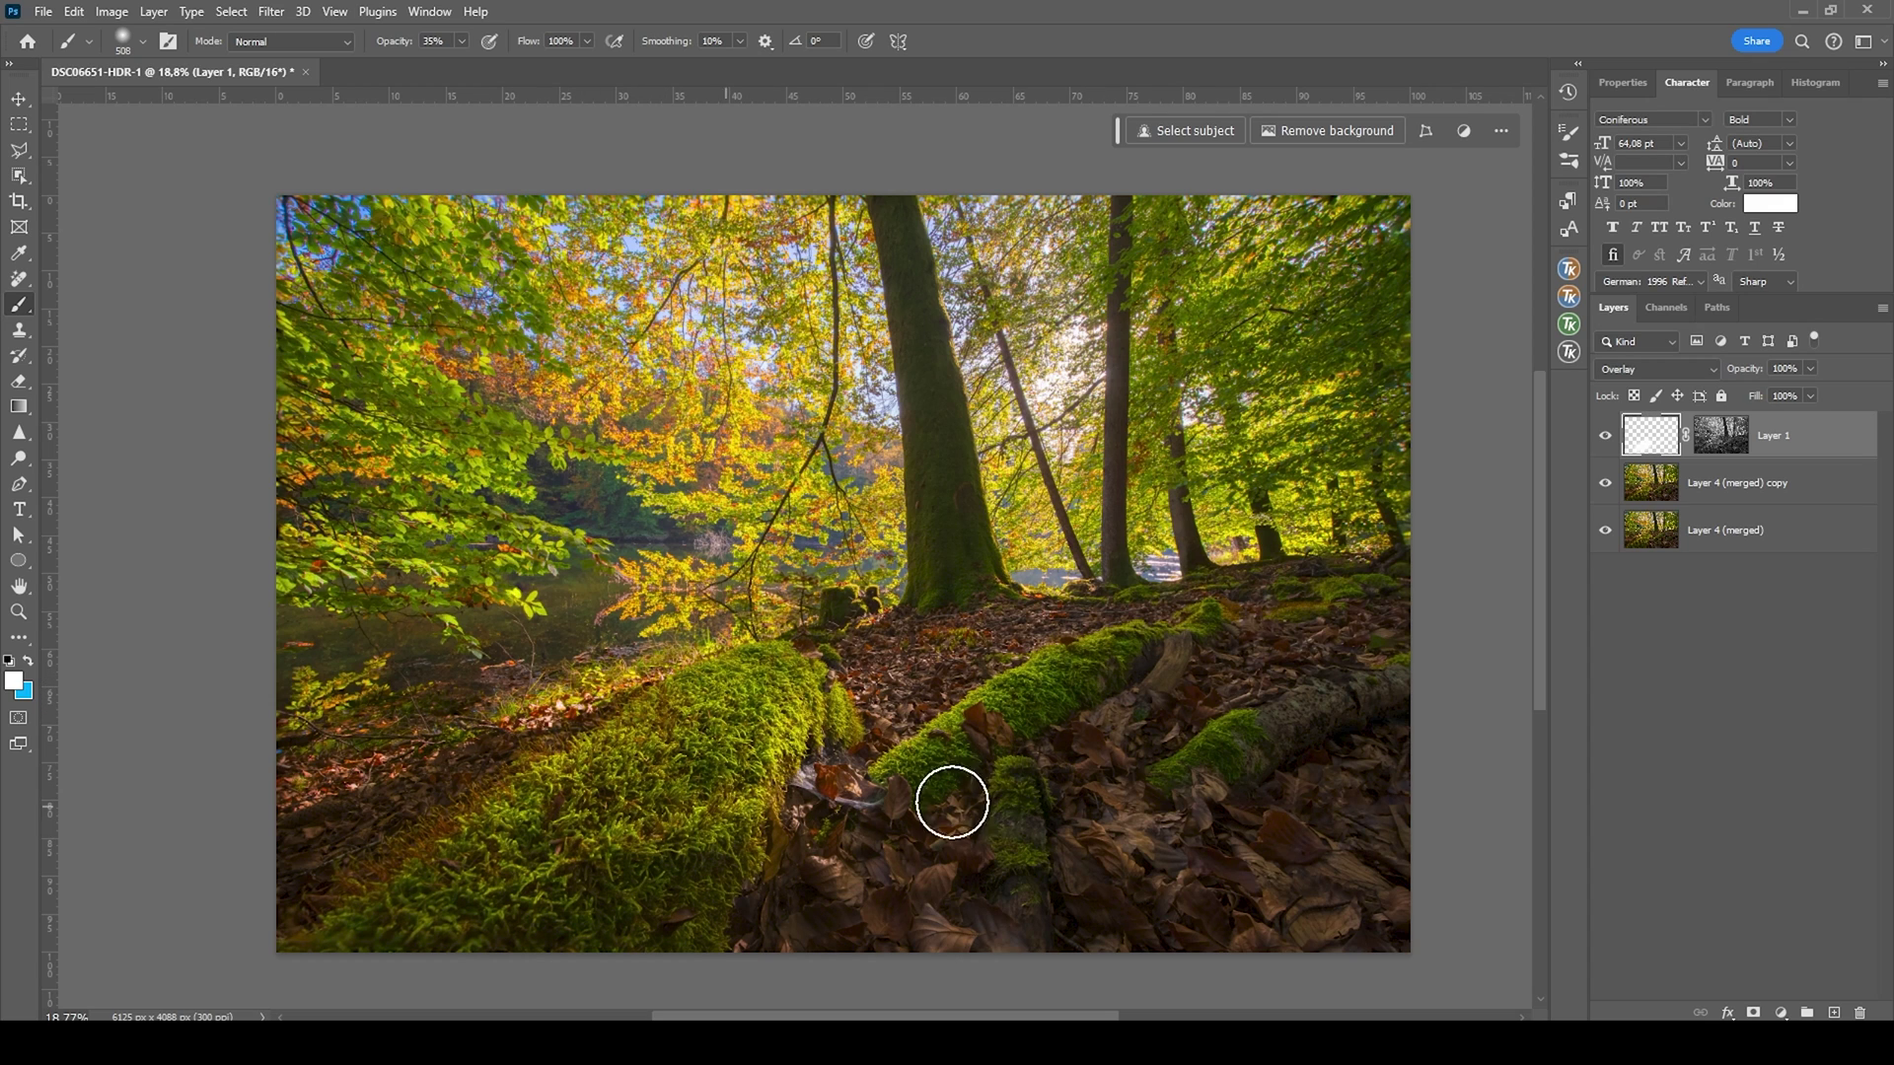
right_click(997, 787, "alt")
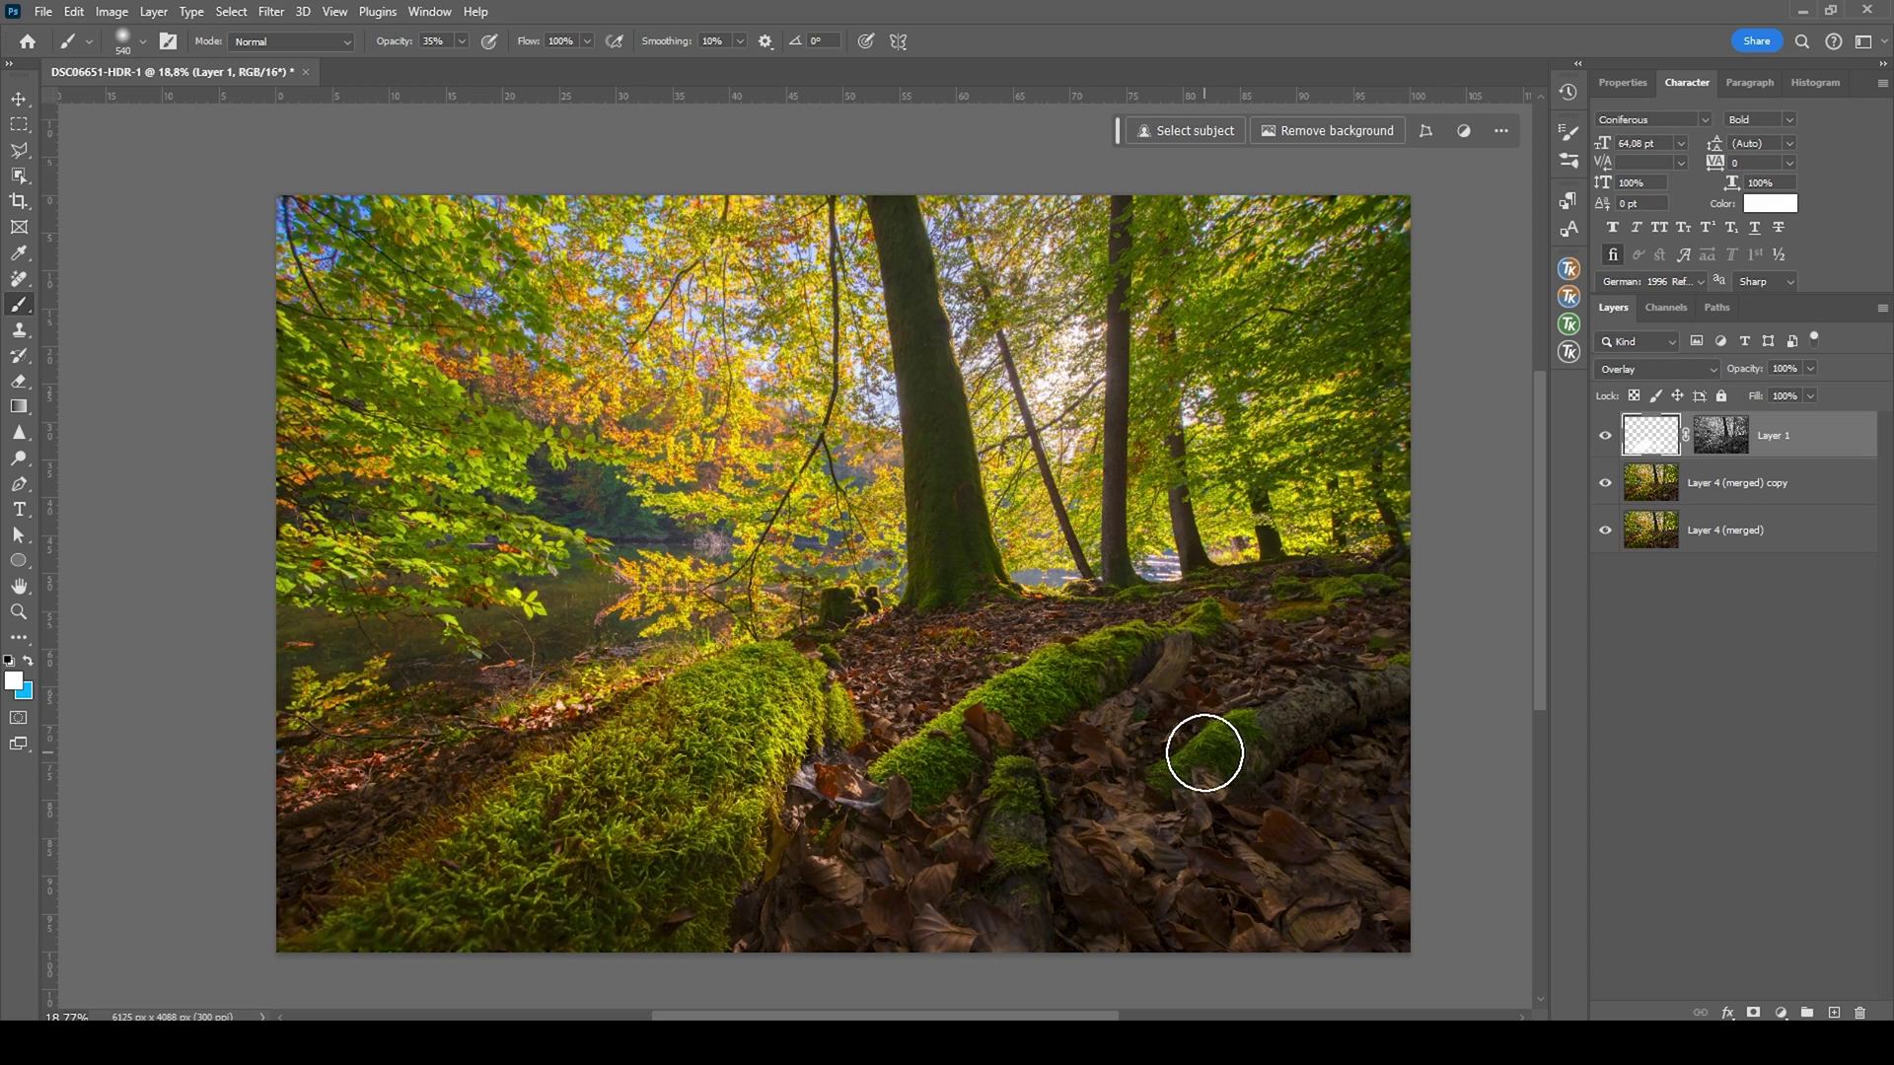
right_click(1099, 642, "alt")
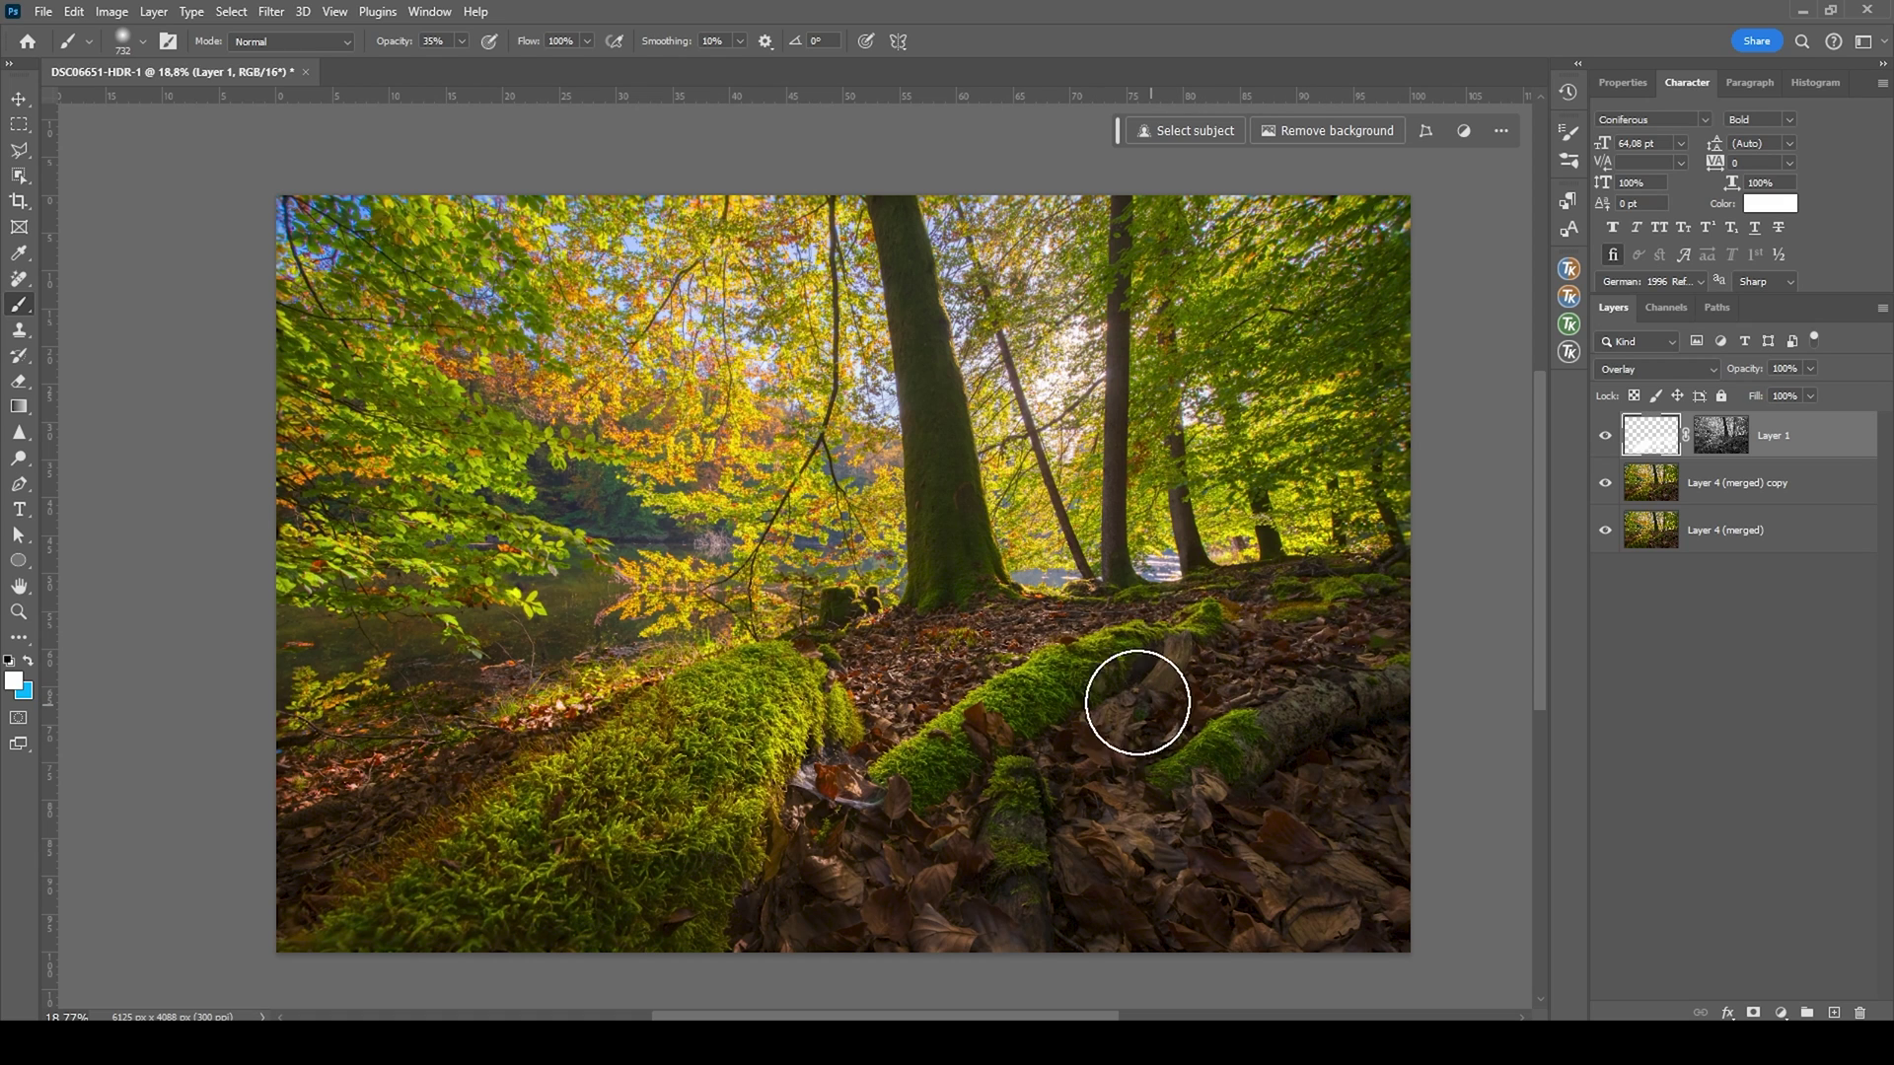
right_click(921, 803, "alt")
right_click(889, 742, "alt")
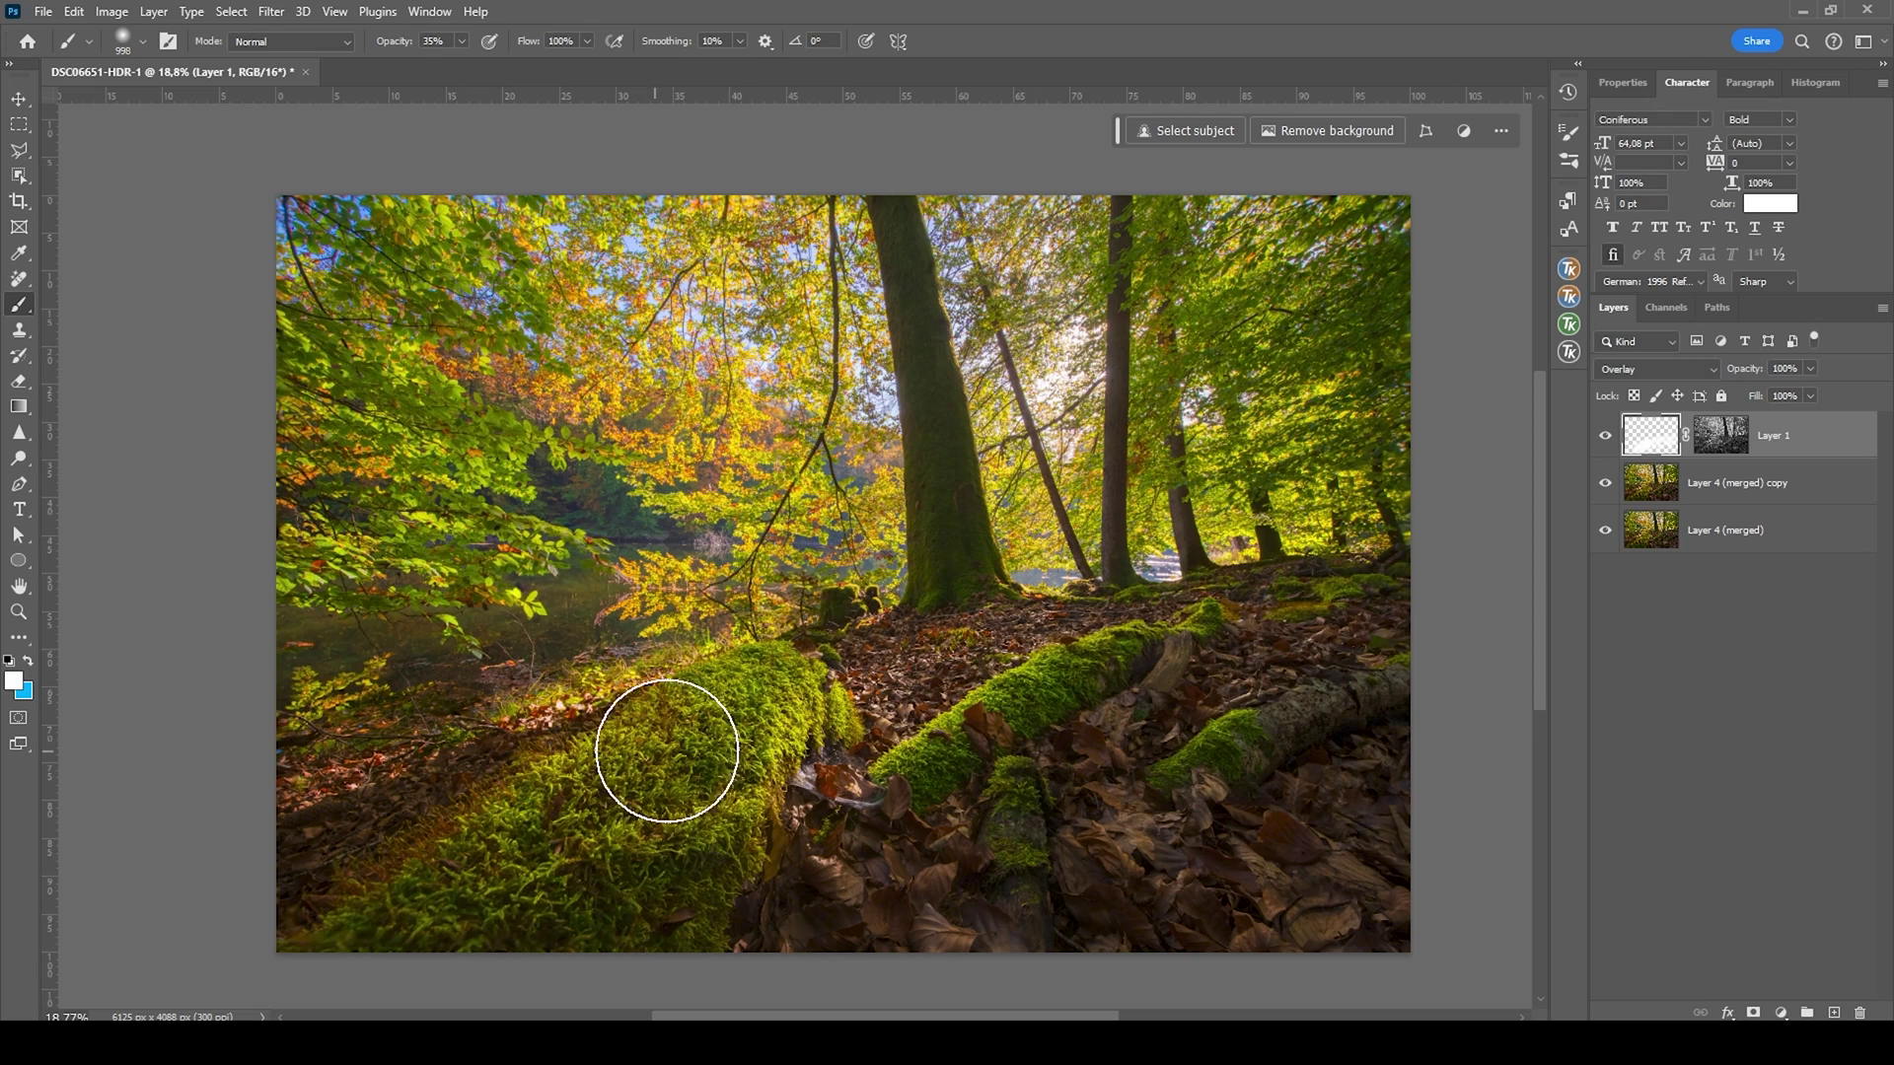
left_click(1603, 439)
left_click(1606, 440)
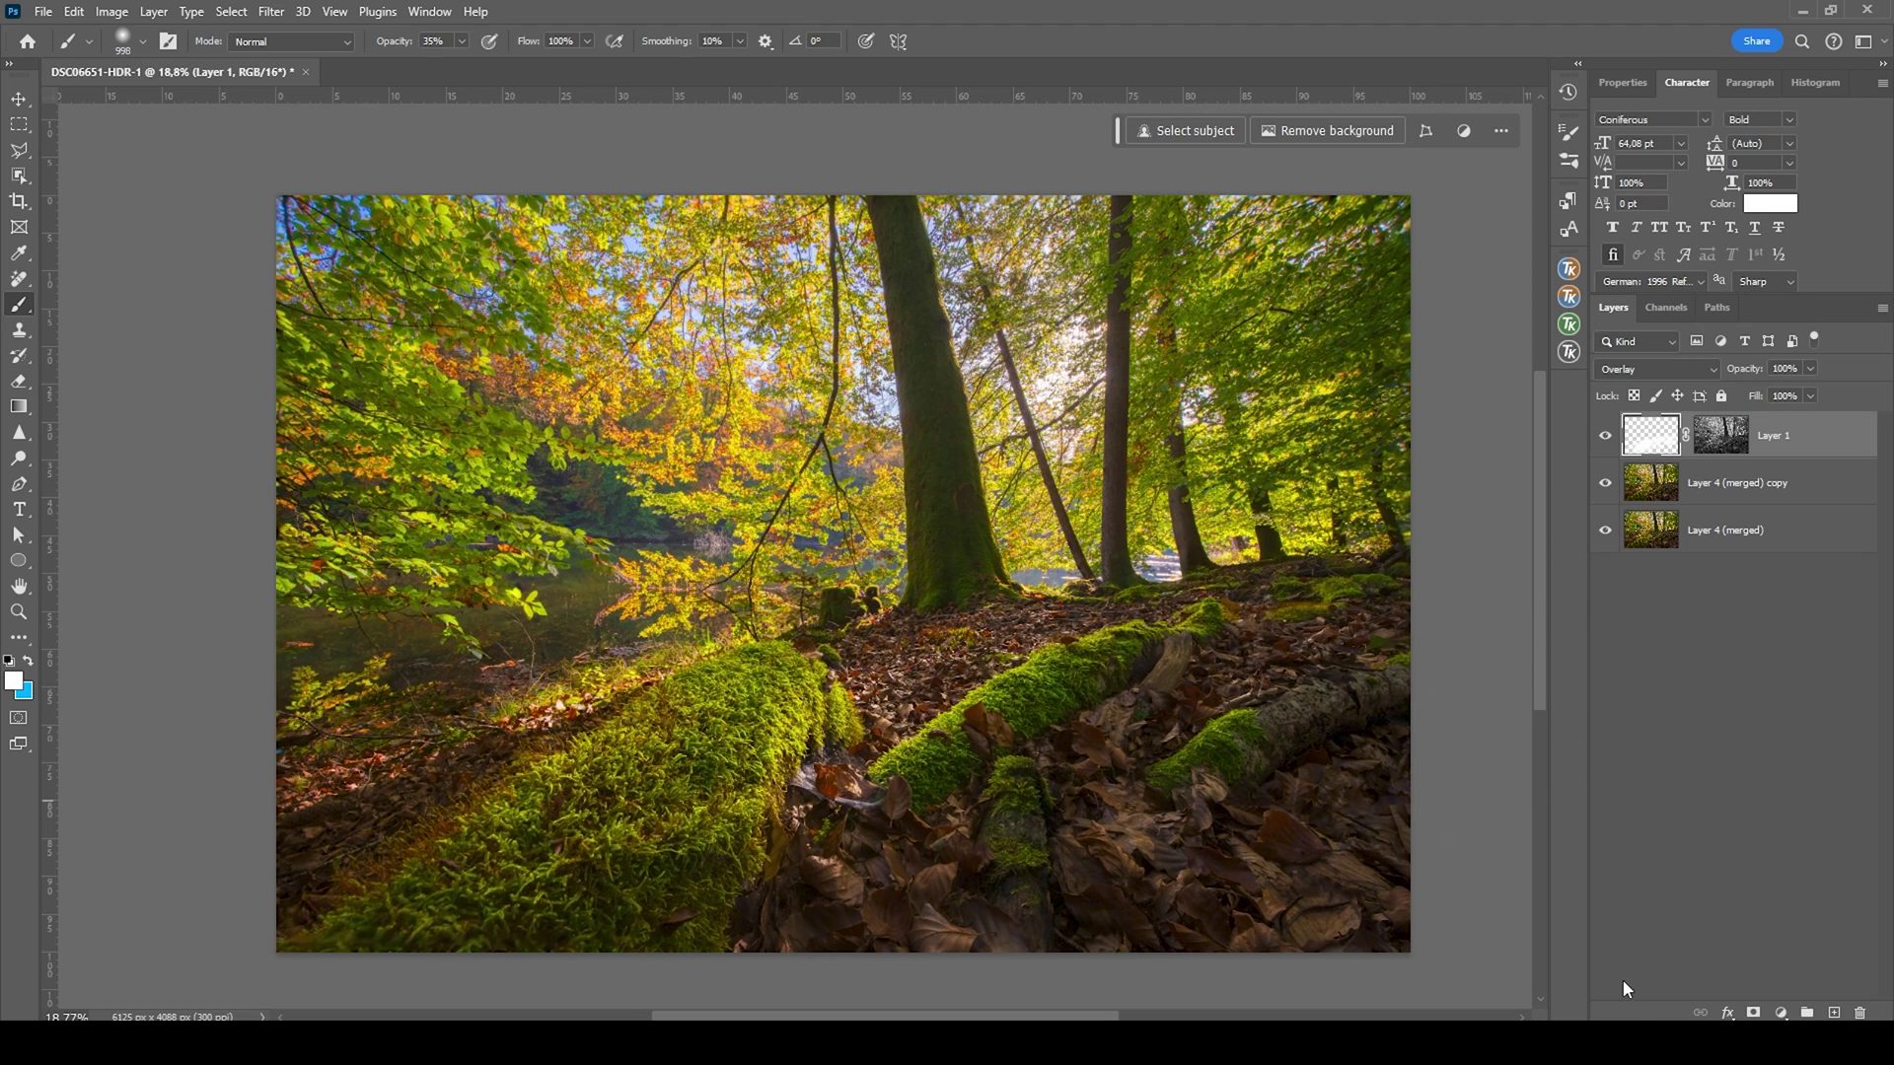
Add a new Layer 2 above Layer 1 with Soft Light blending.
left_click(1834, 1012)
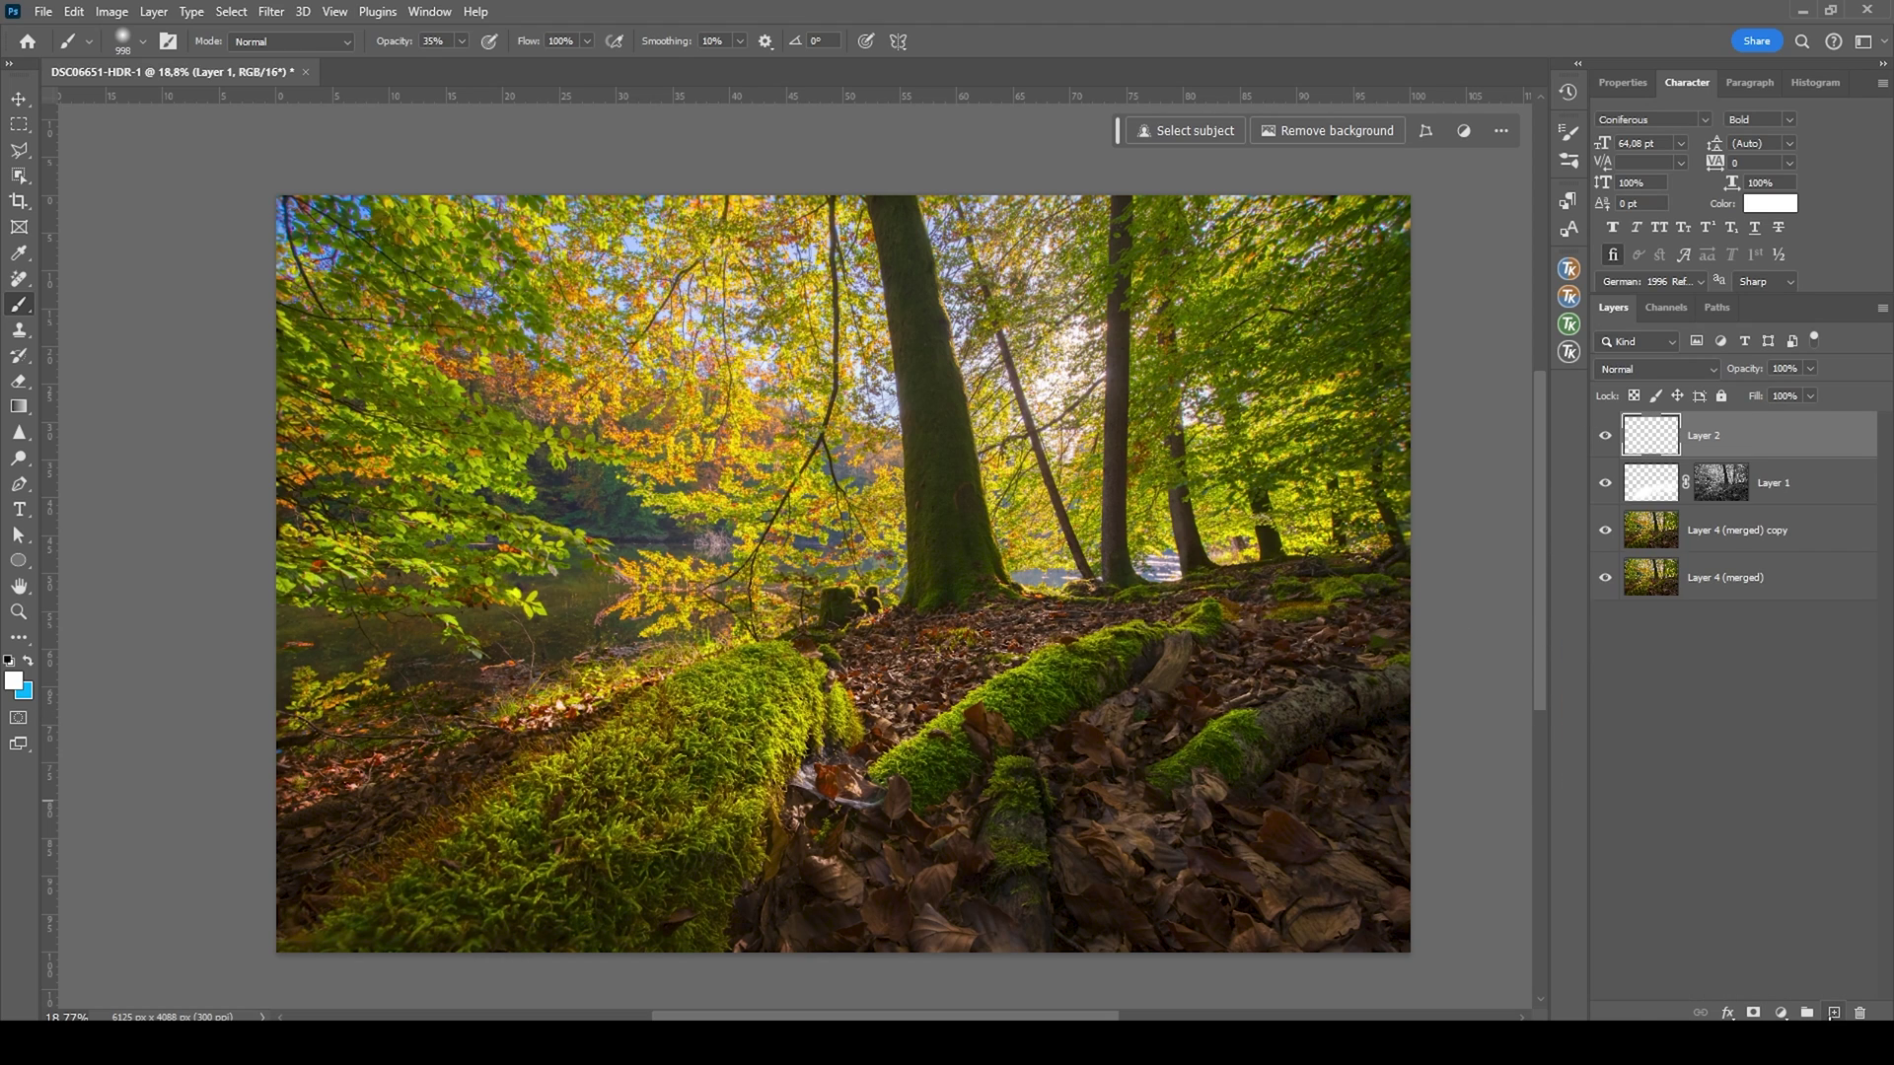
left_click(1659, 367)
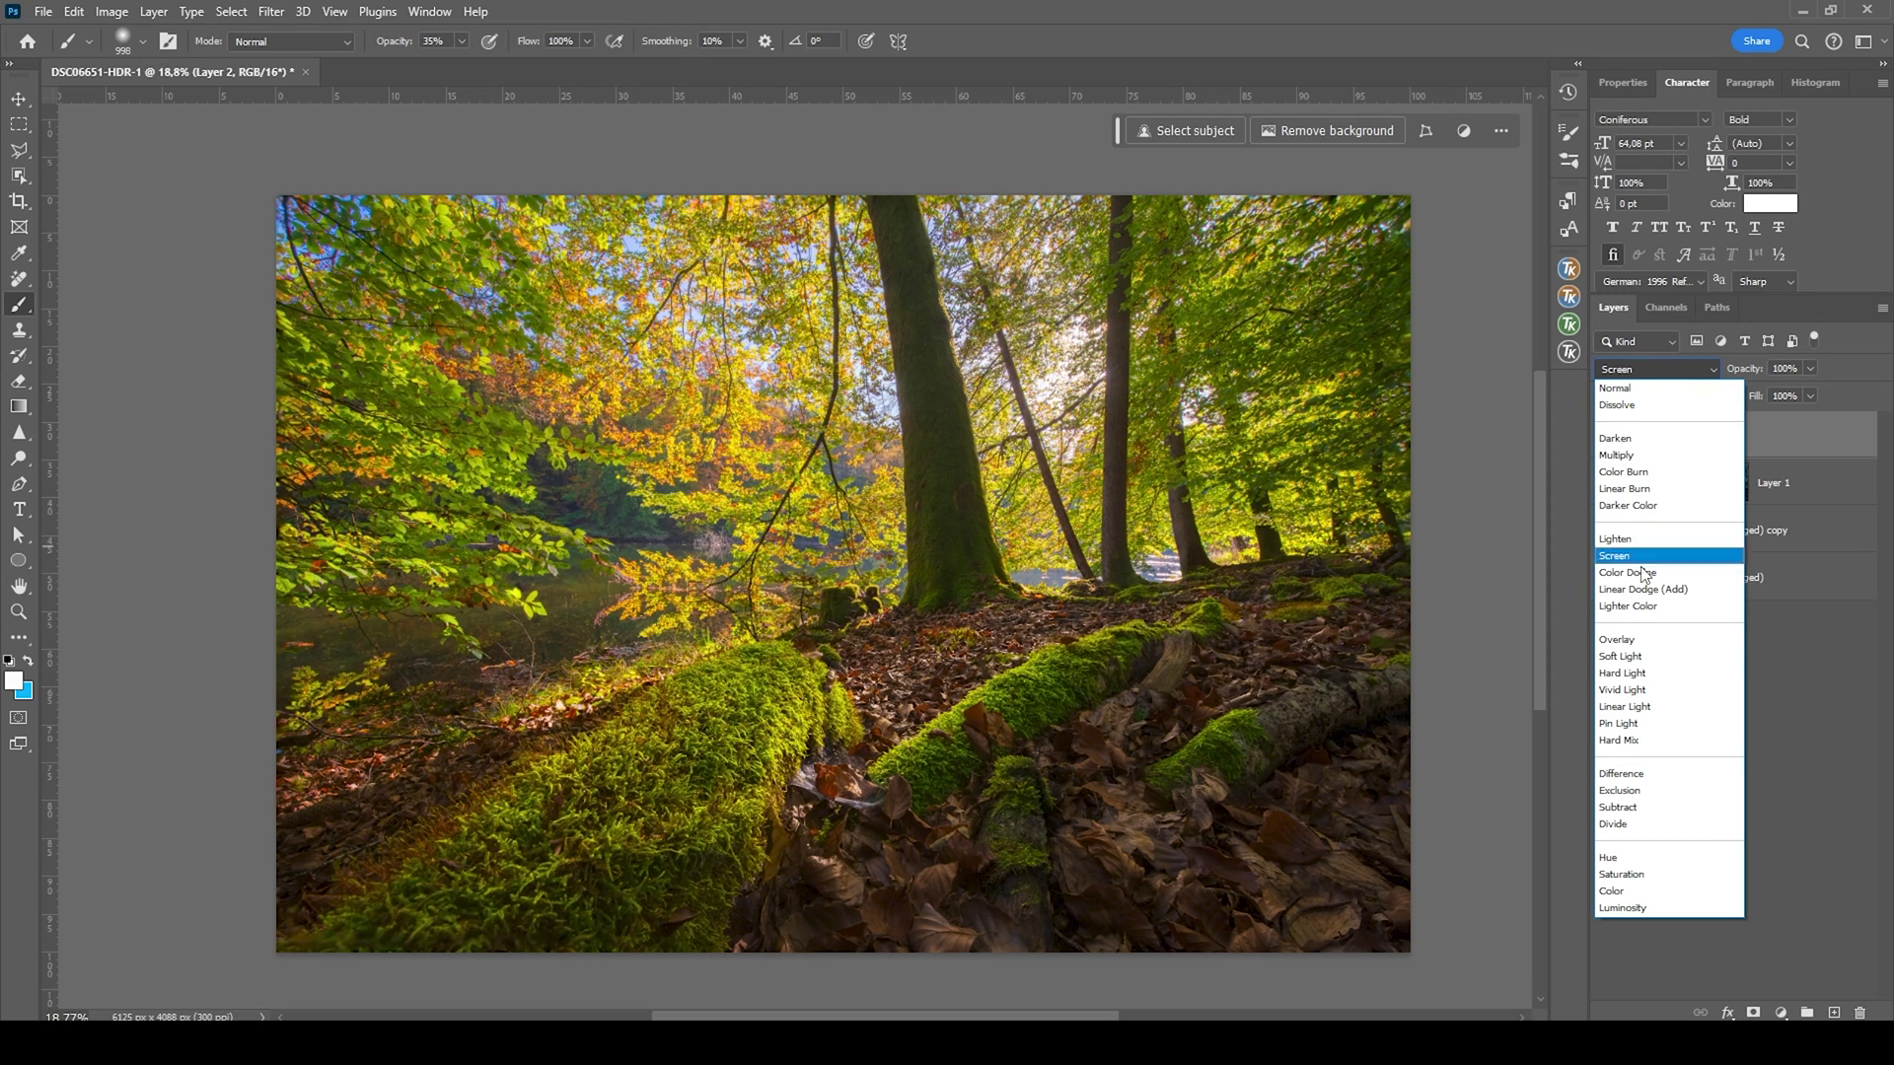
left_click(1639, 660)
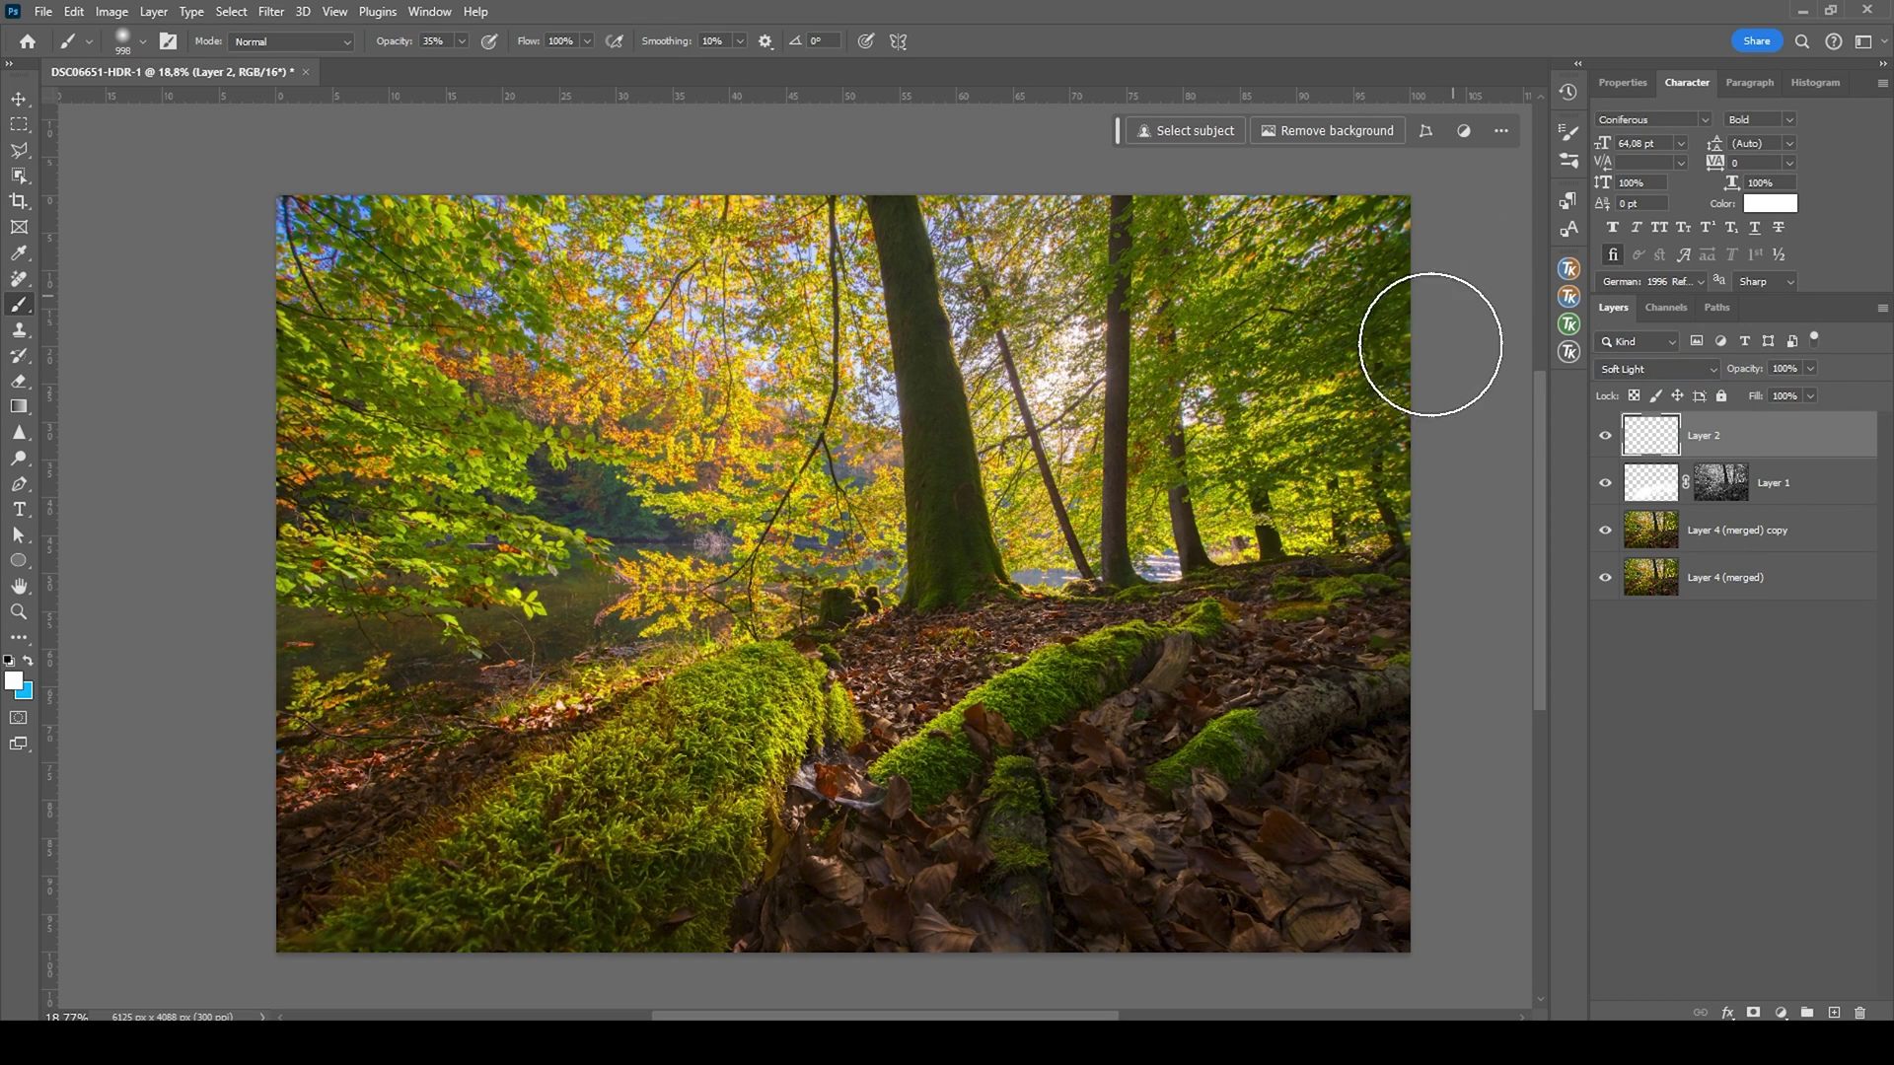
Pick a pale warm cream foreground colour, sampled from the photo and shifted toward yellow.
left_click(13, 681)
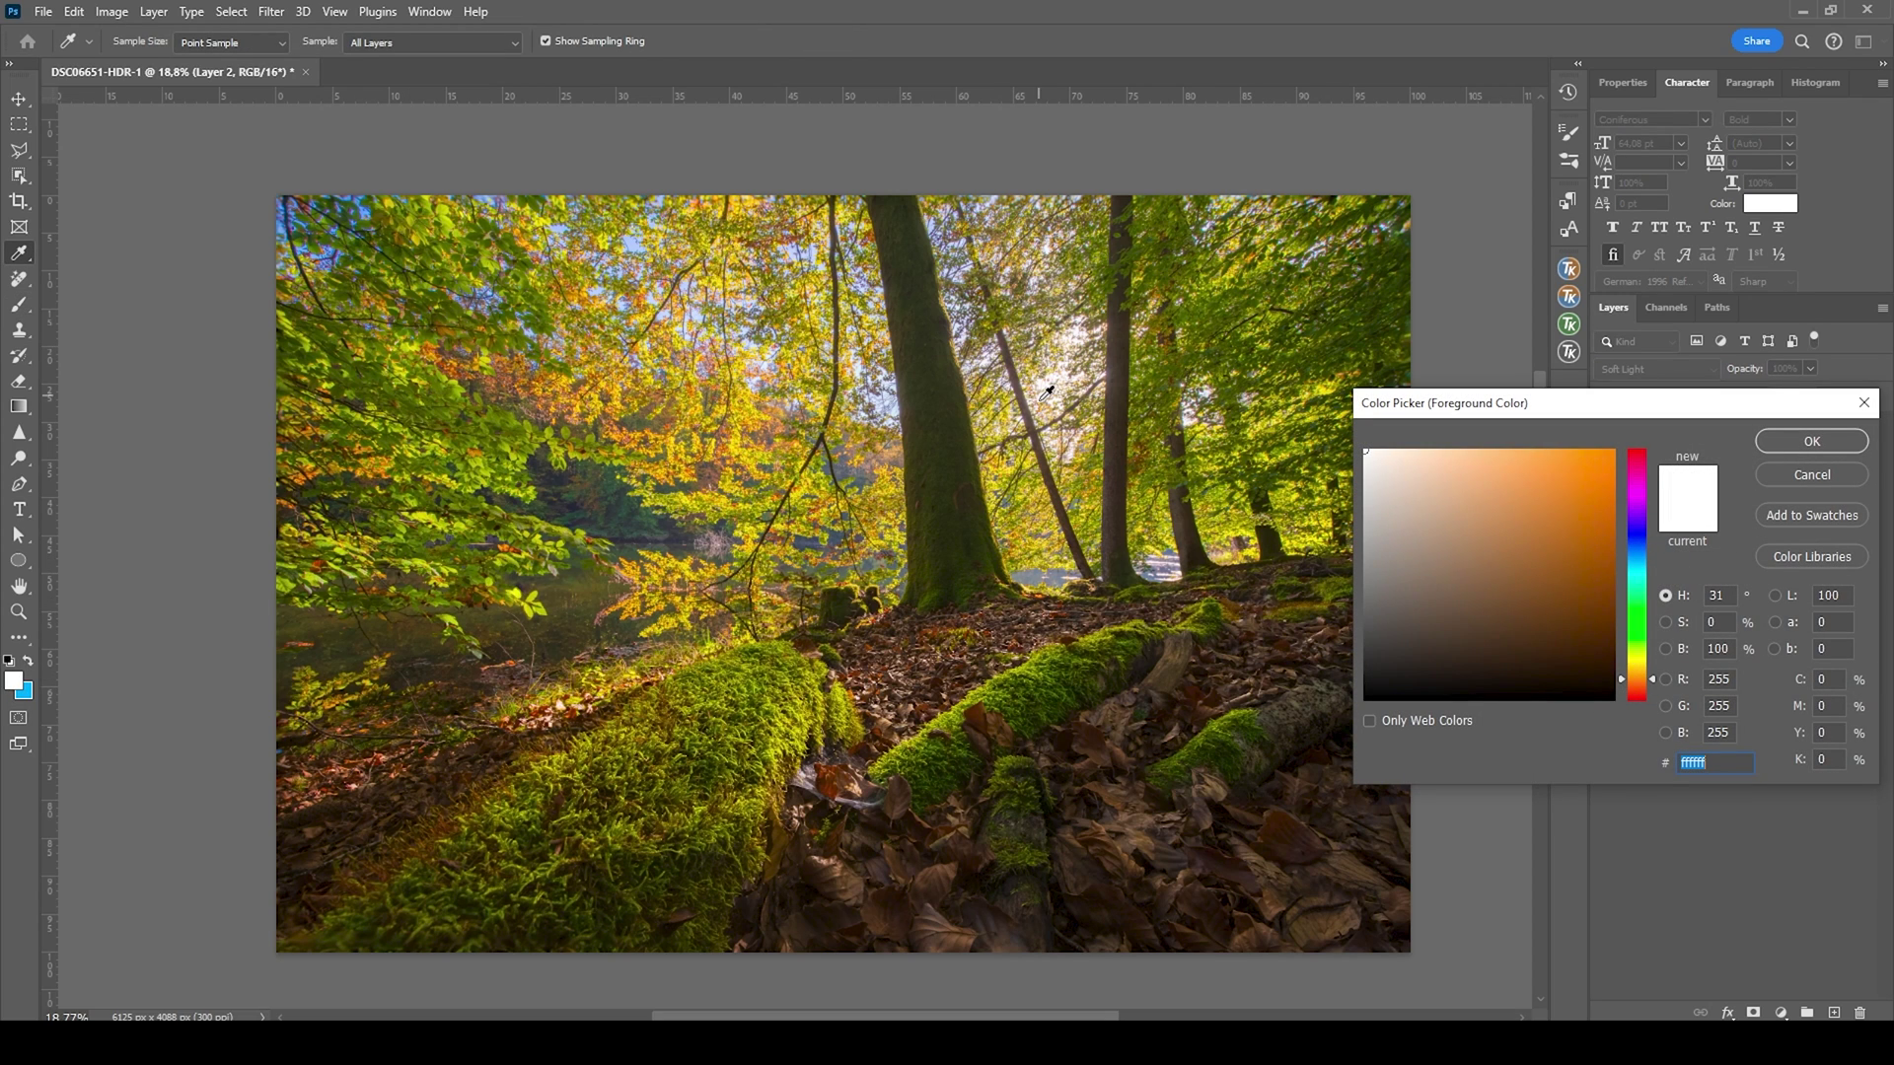
left_click(1061, 381)
left_click_drag(1643, 673, 1642, 668)
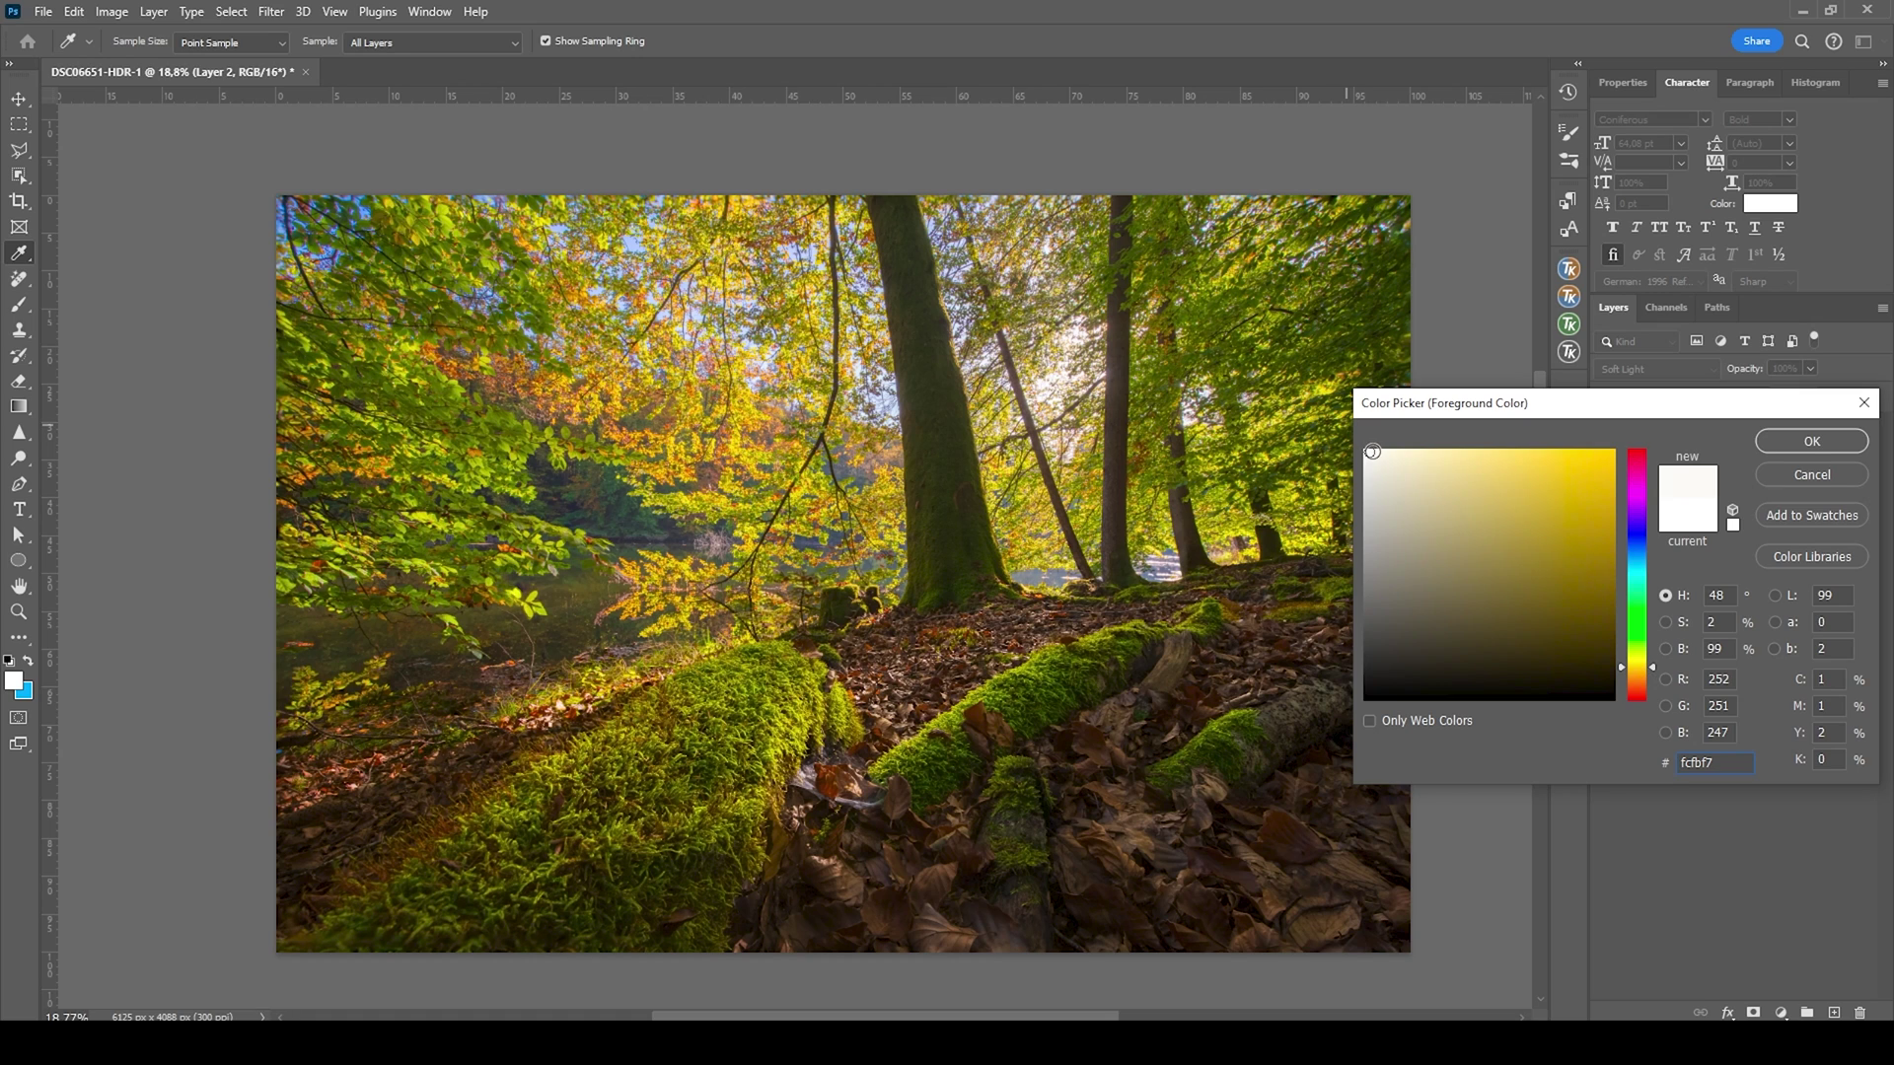
left_click_drag(1372, 451, 1387, 443)
left_click(1812, 441)
Select the Brush, lower its opacity for a subtle glow, and enlarge it over the big trunk.
key("b")
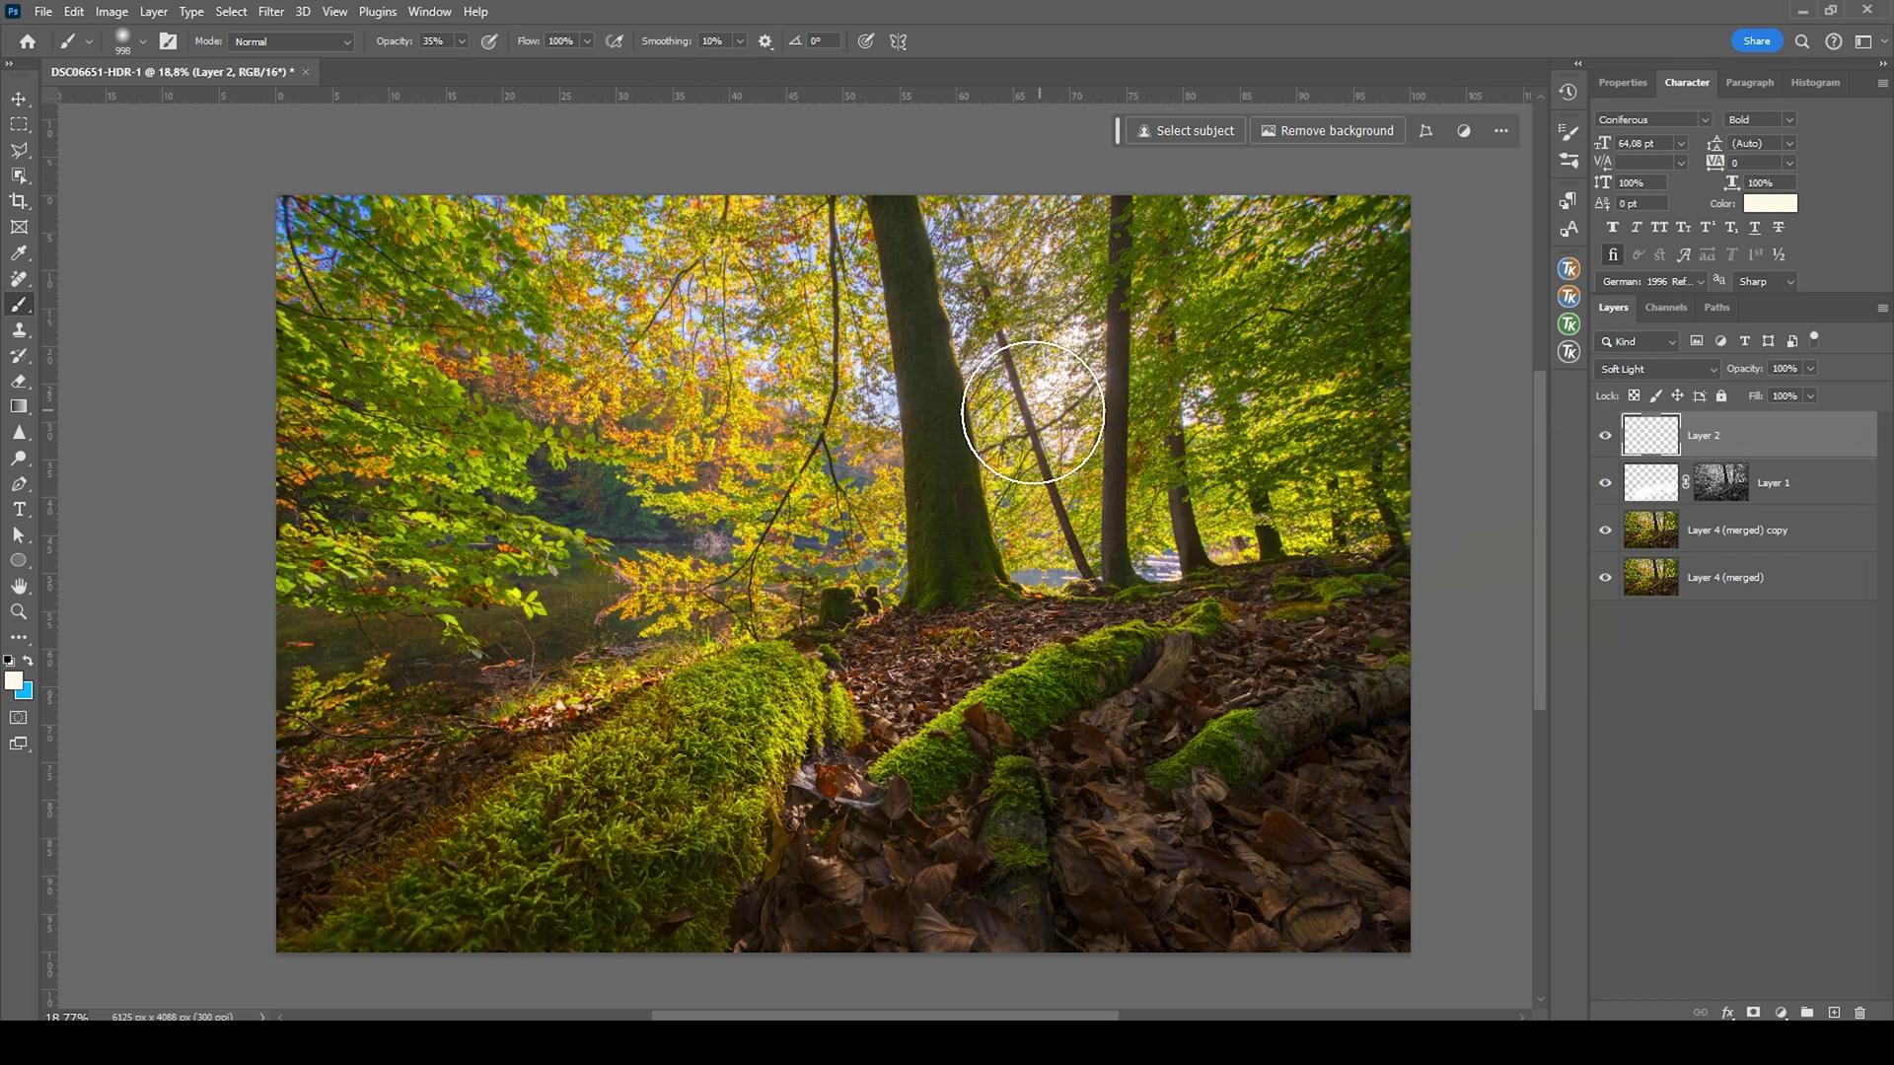
left_click_drag(1021, 409, 1045, 412)
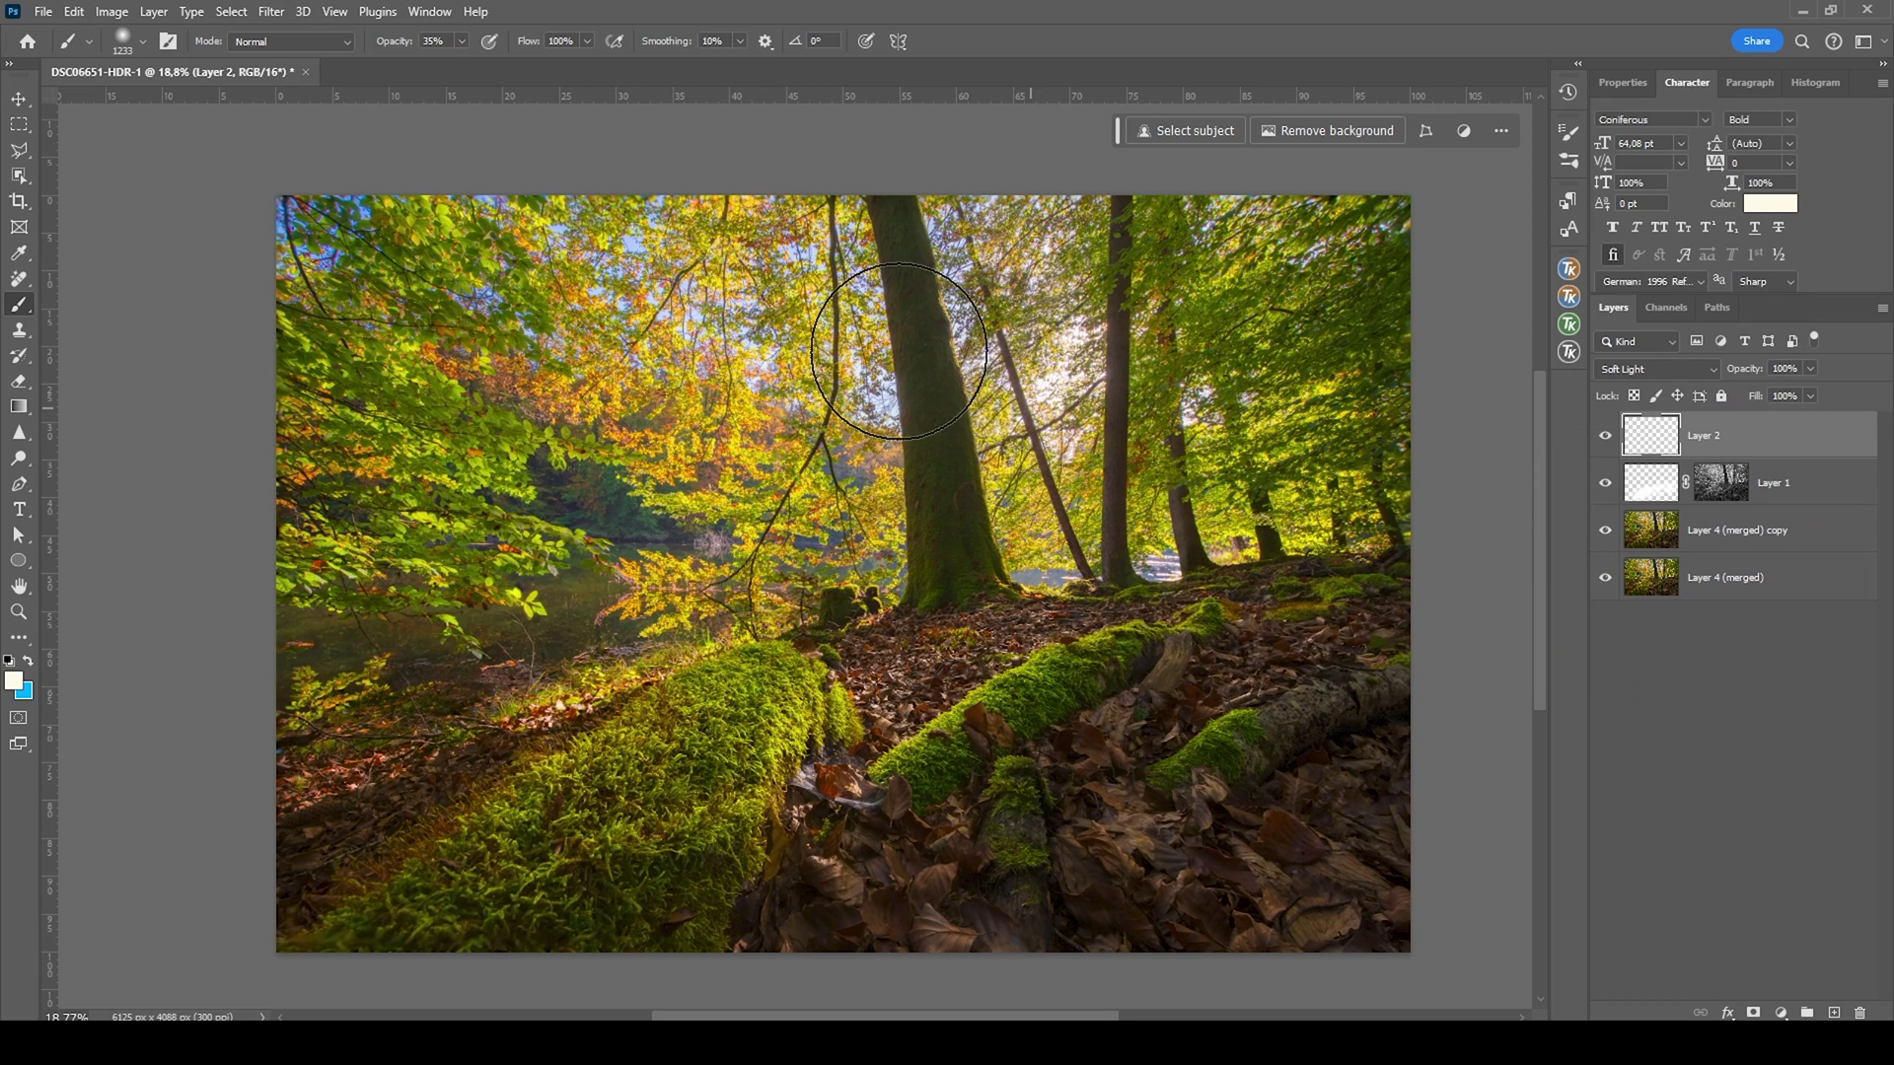
left_click(462, 42)
left_click_drag(443, 62, 440, 66)
left_click_drag(974, 357, 983, 357)
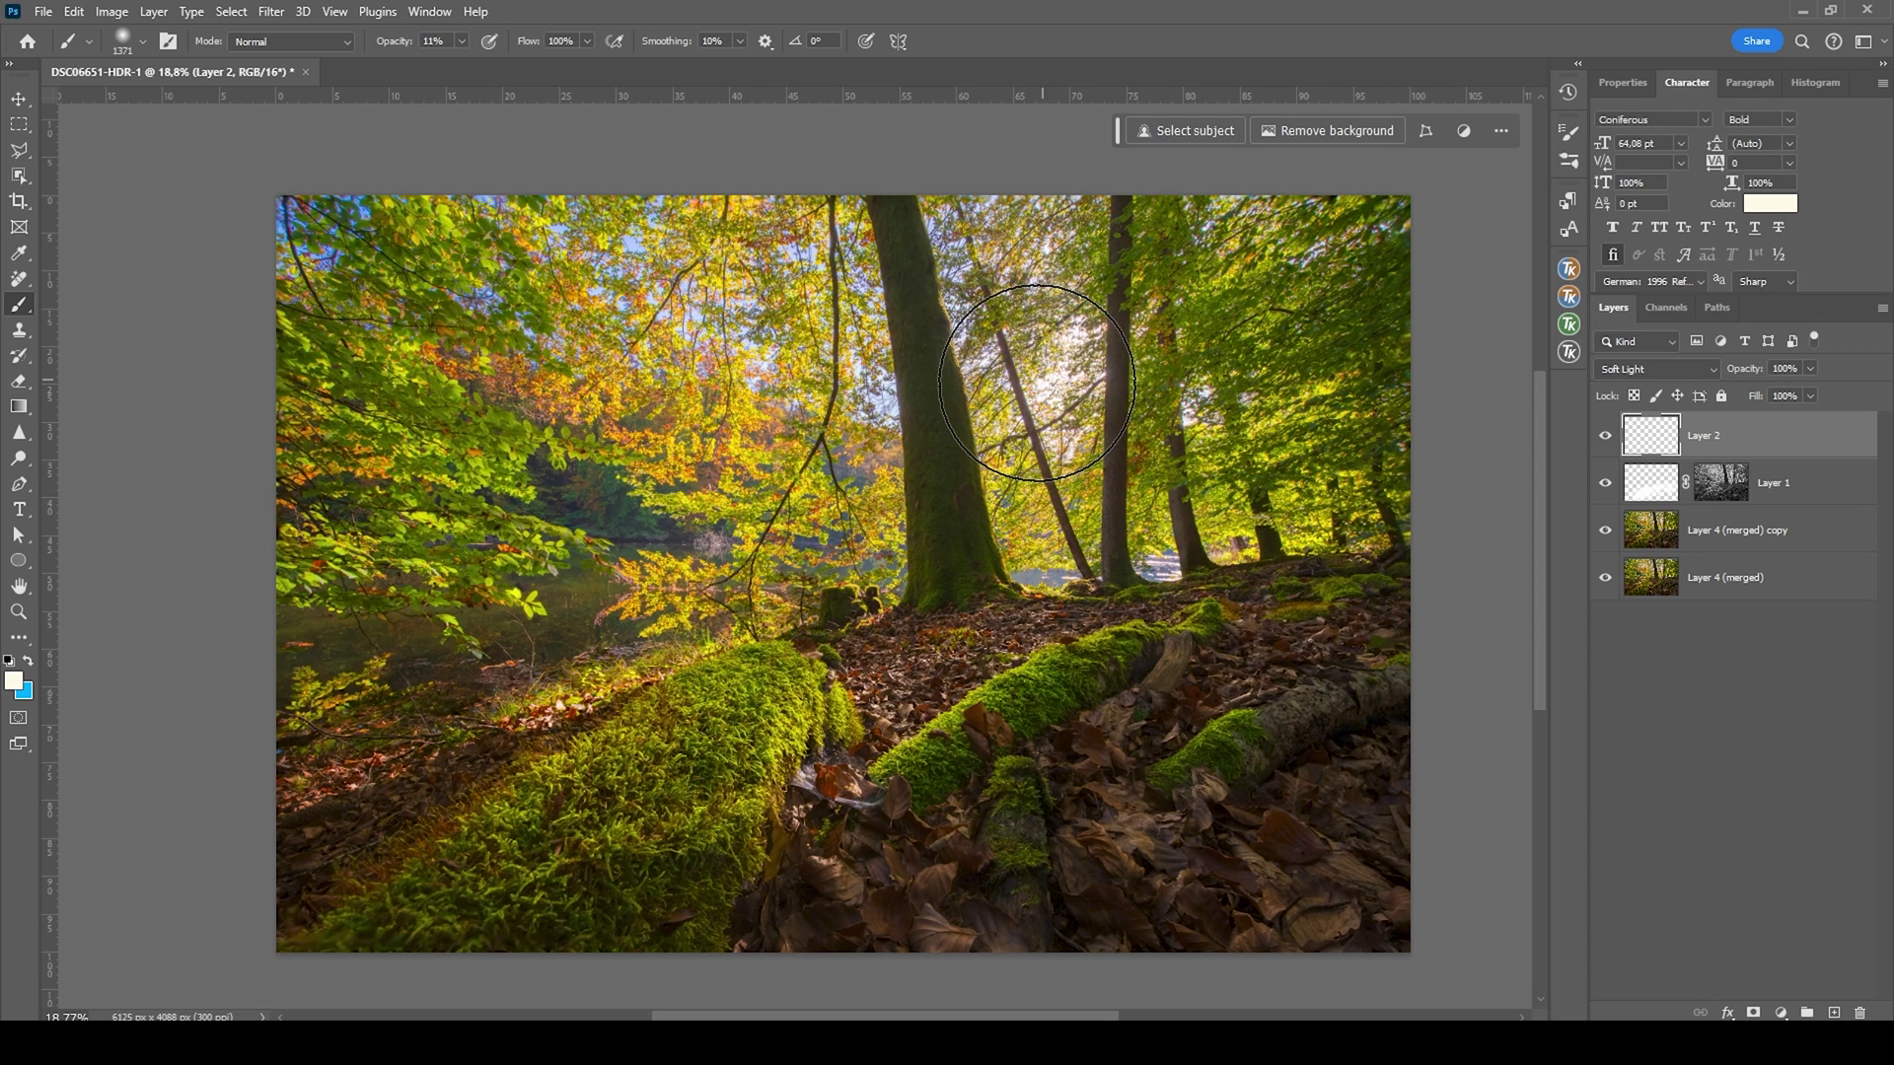
mouse_move(1037, 383)
left_mouse_down()
mouse_move(1095, 367)
mouse_move(1072, 339)
mouse_move(1072, 441)
left_mouse_up()
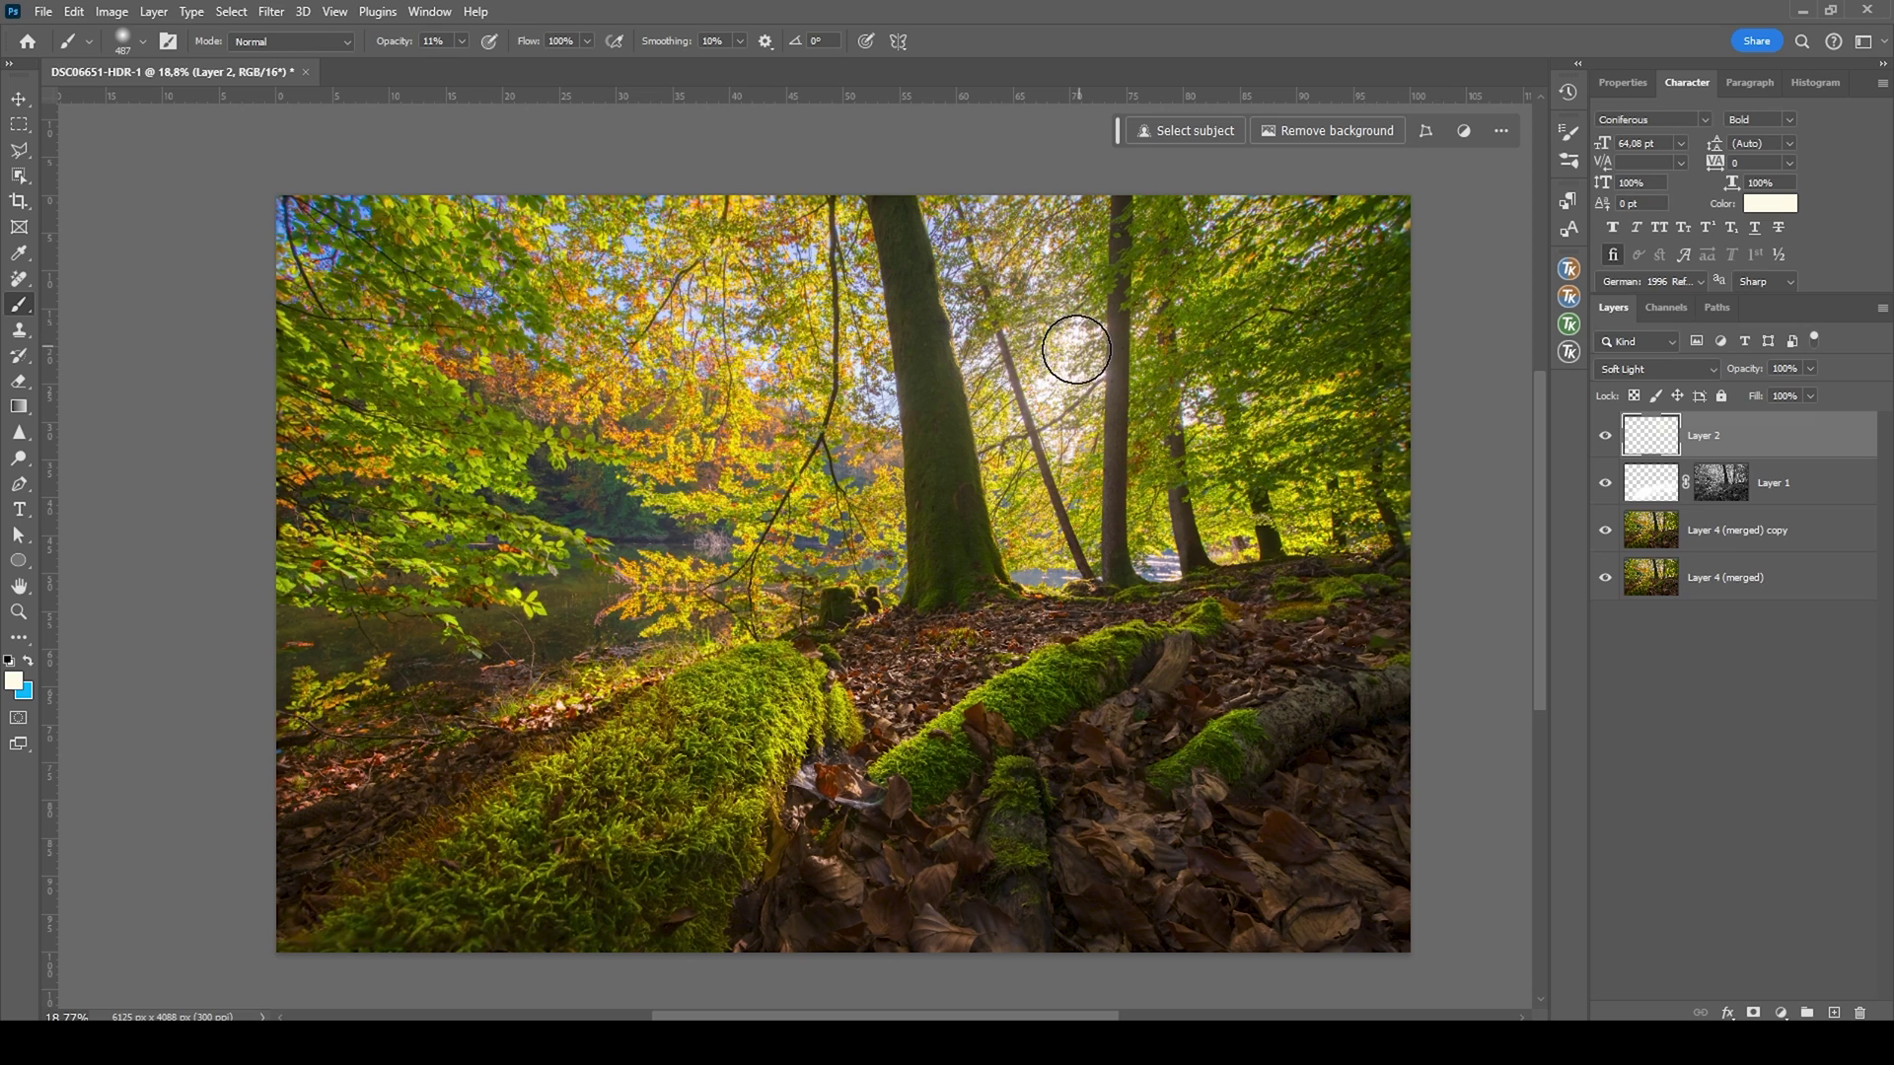